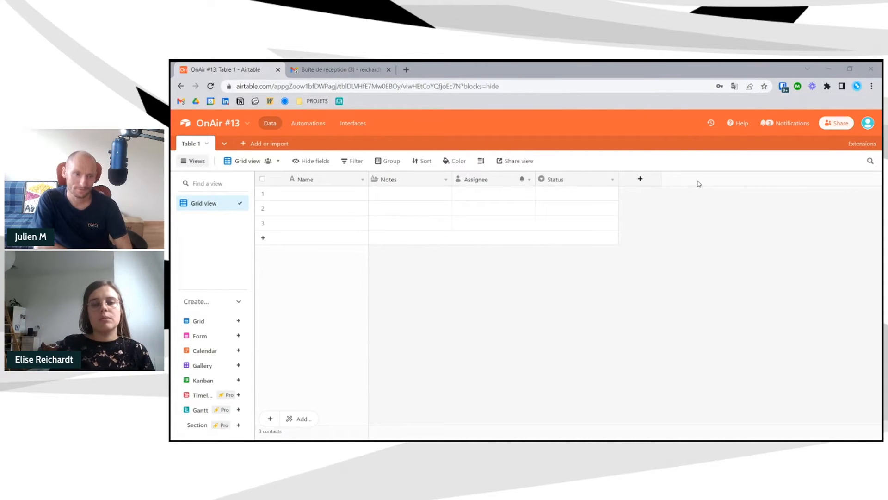
- Change the OnAir #13 base colour to purple in its Appearance settings, after trying blue swatches
click(217, 123)
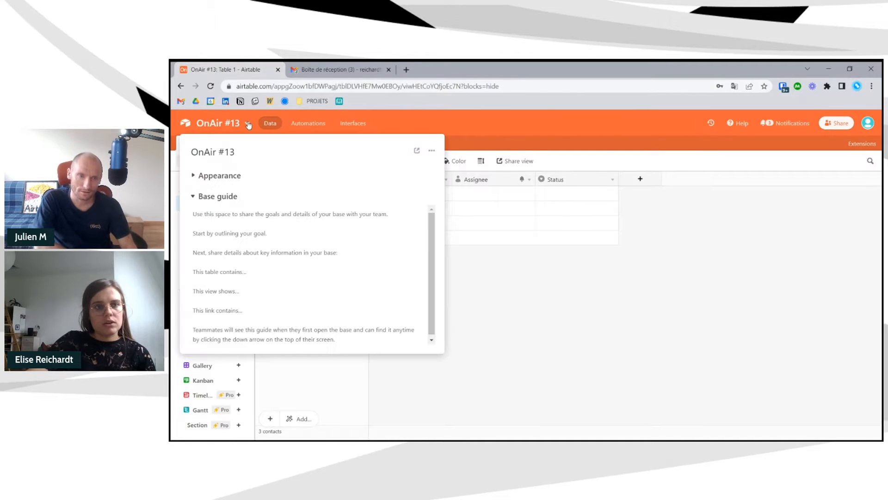
click(456, 126)
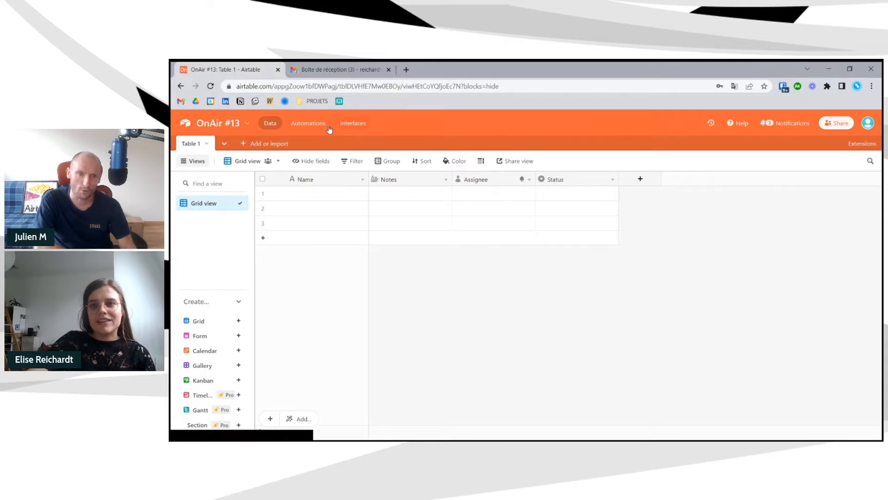
click(246, 125)
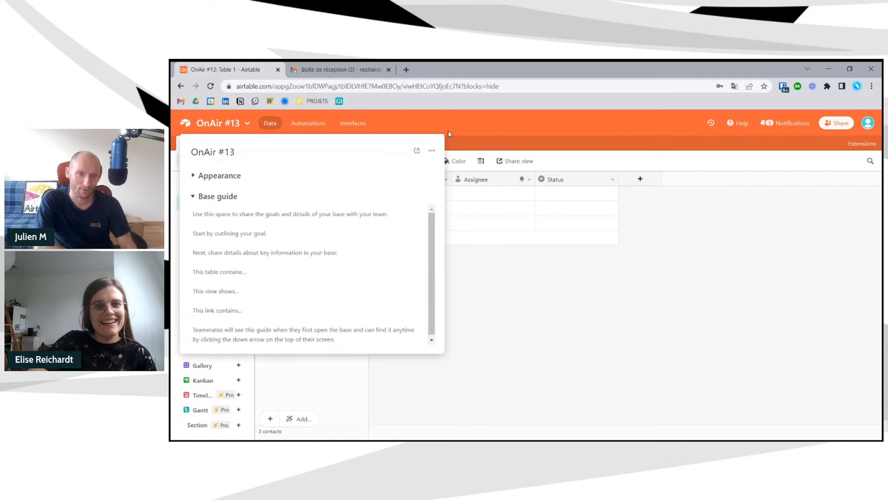
click(431, 155)
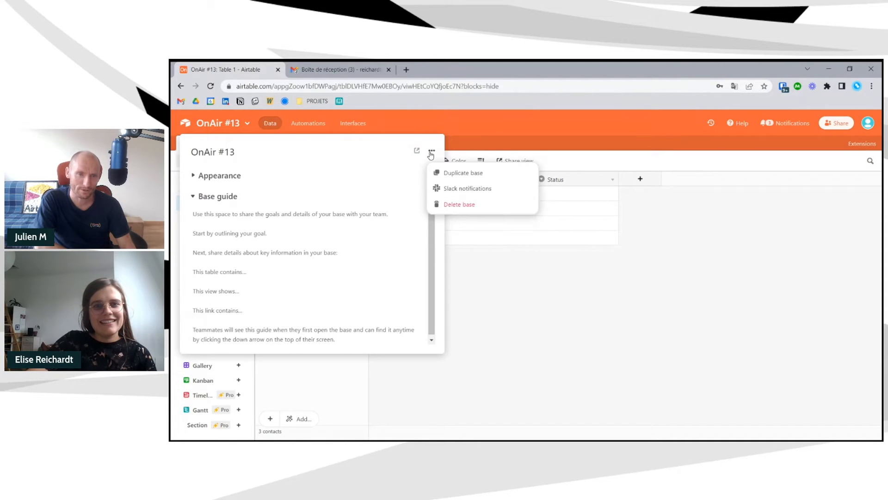
click(448, 126)
click(194, 176)
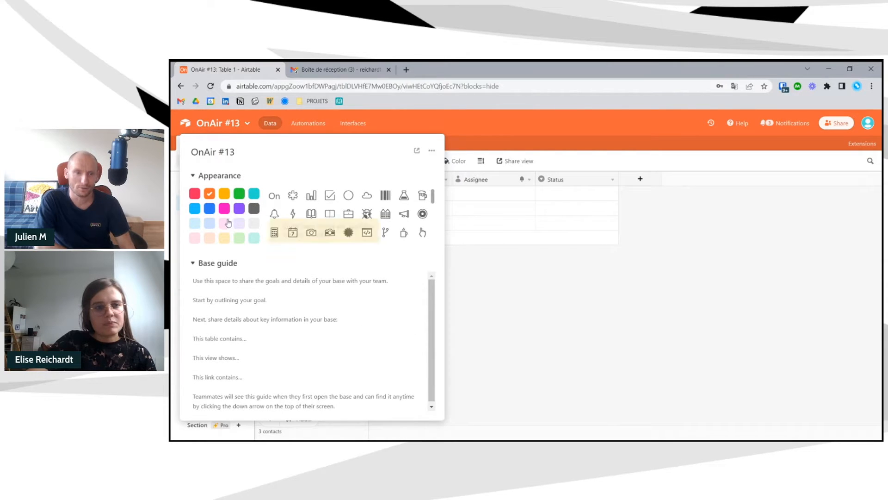
click(239, 208)
click(210, 210)
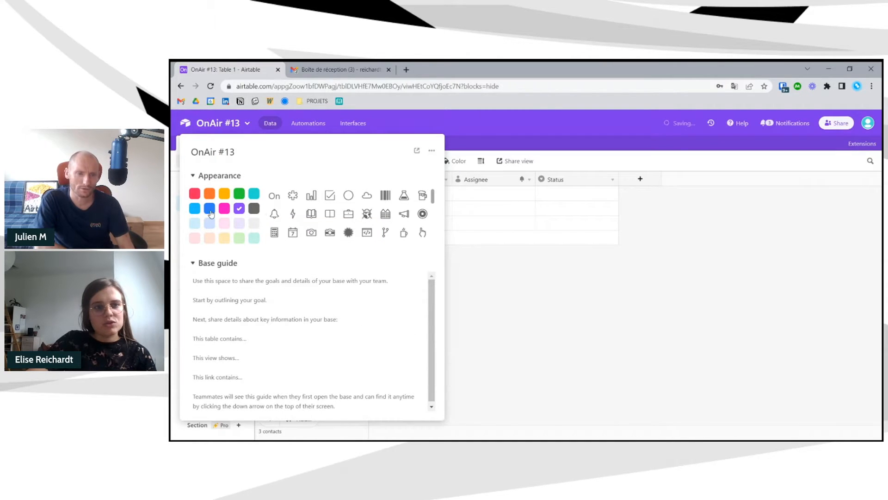
click(194, 208)
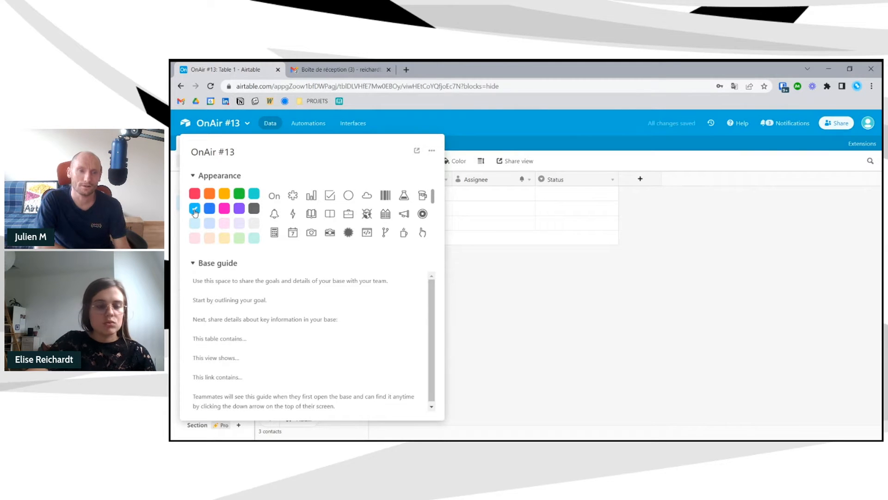
click(239, 209)
click(526, 288)
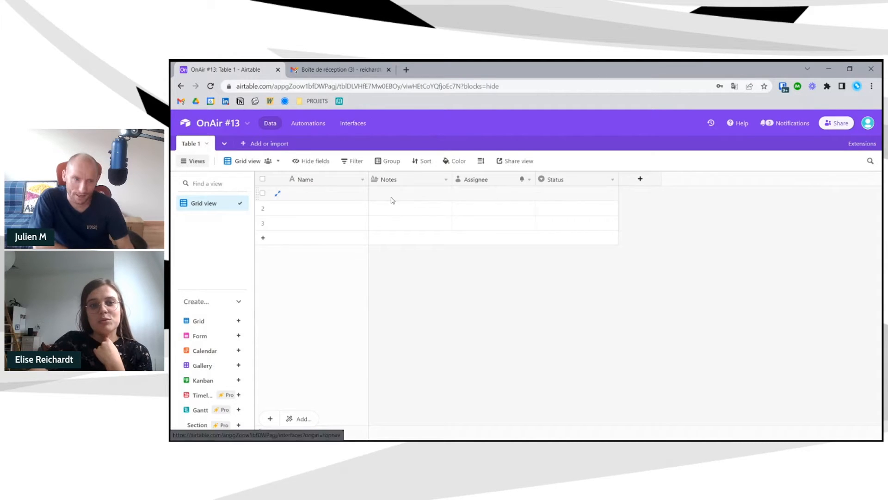
- Narrow the Name column by dragging its header's right edge leftward
drag(365, 182, 348, 181)
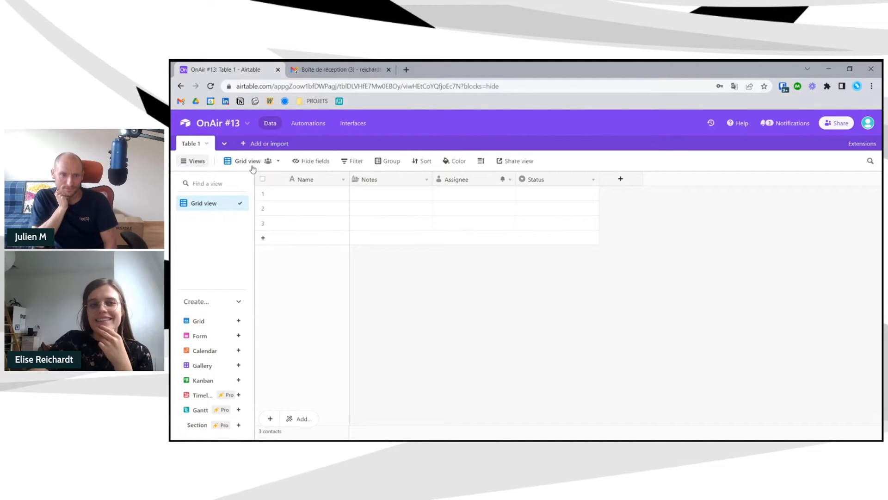
- Rename the table from Table 1 to Contacts
click(206, 144)
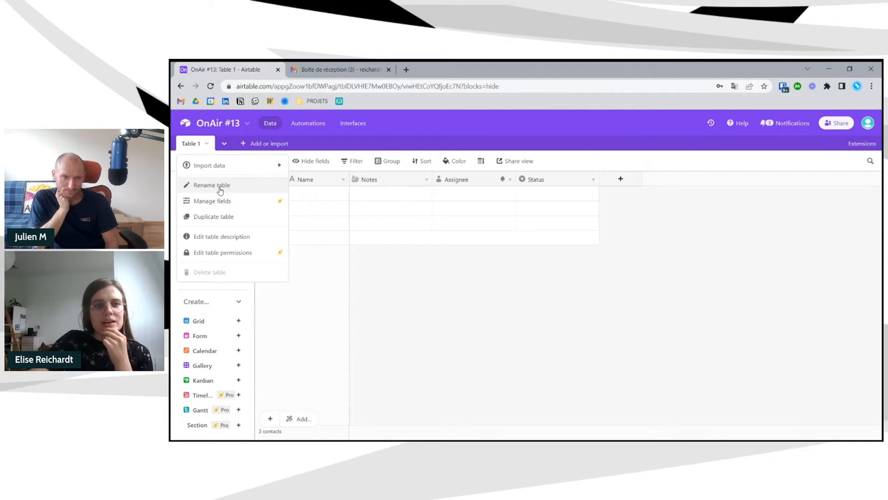
click(200, 185)
text(Contacts)
key(Return)
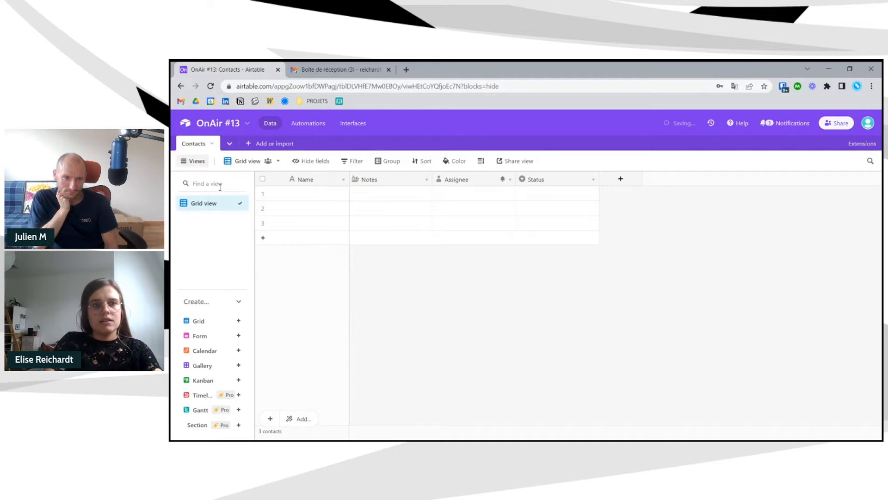
- Set the Contacts table's record name term to Contact
click(213, 144)
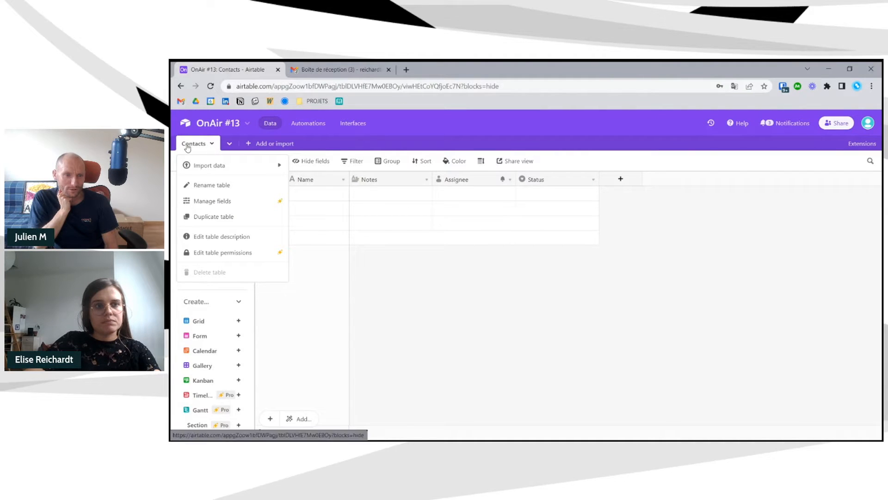
click(190, 145)
double_click(191, 145)
click(204, 208)
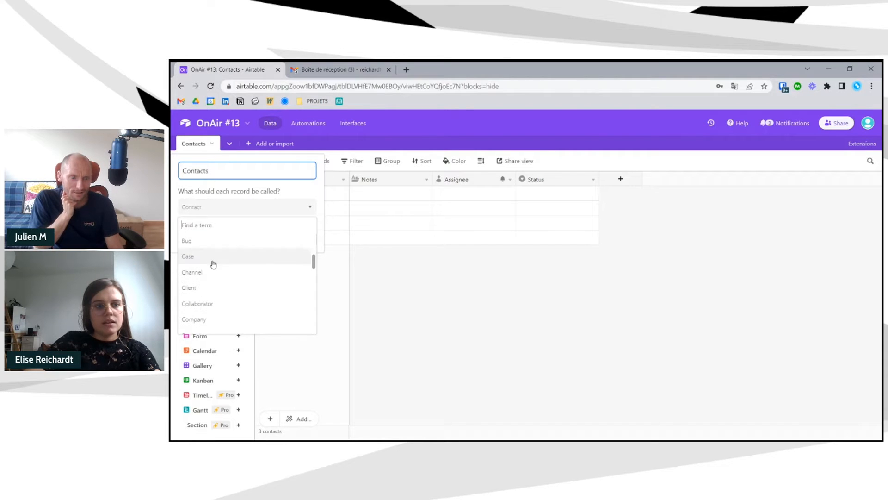
scroll(227, 268, down, 2)
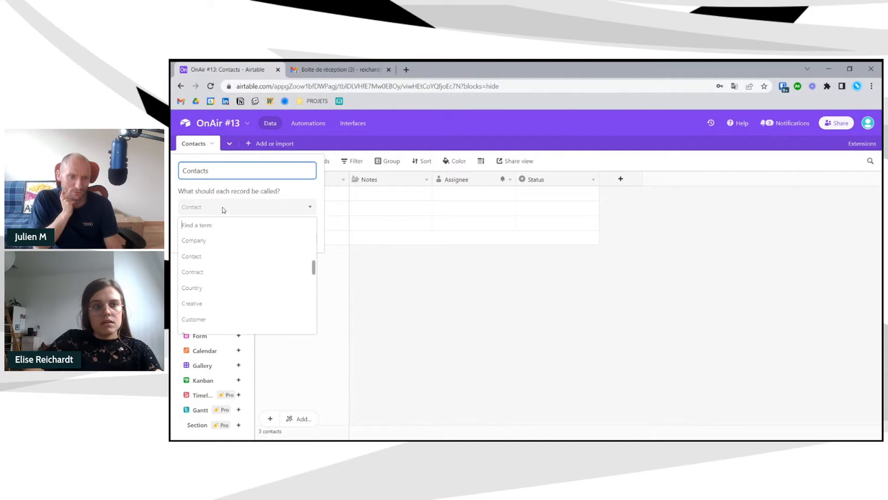
scroll(236, 262, down, 10)
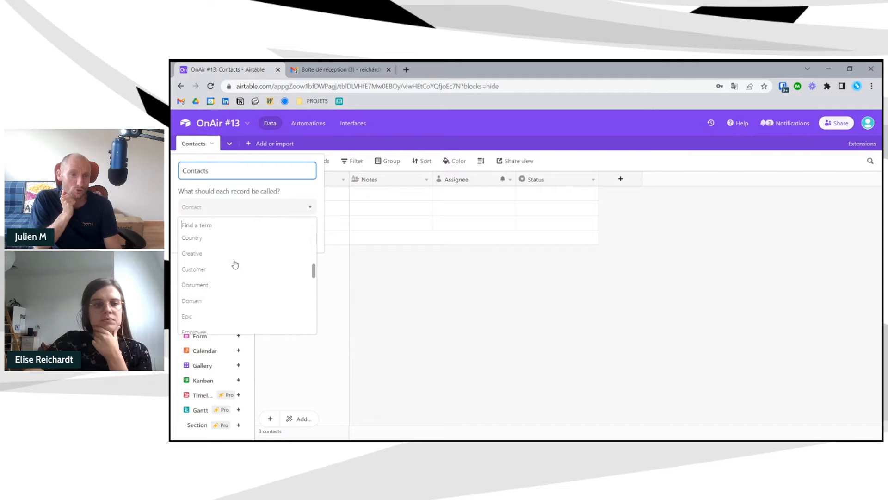
scroll(237, 259, up, 8)
scroll(235, 254, up, 4)
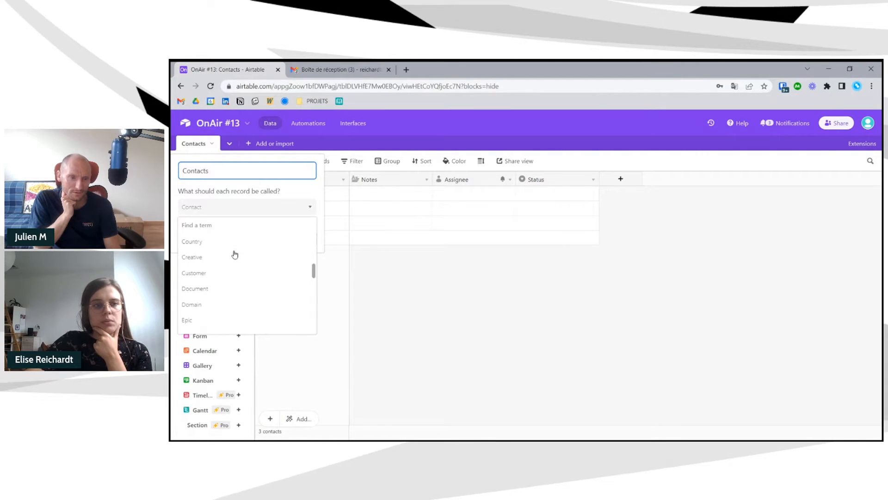
click(232, 203)
click(234, 205)
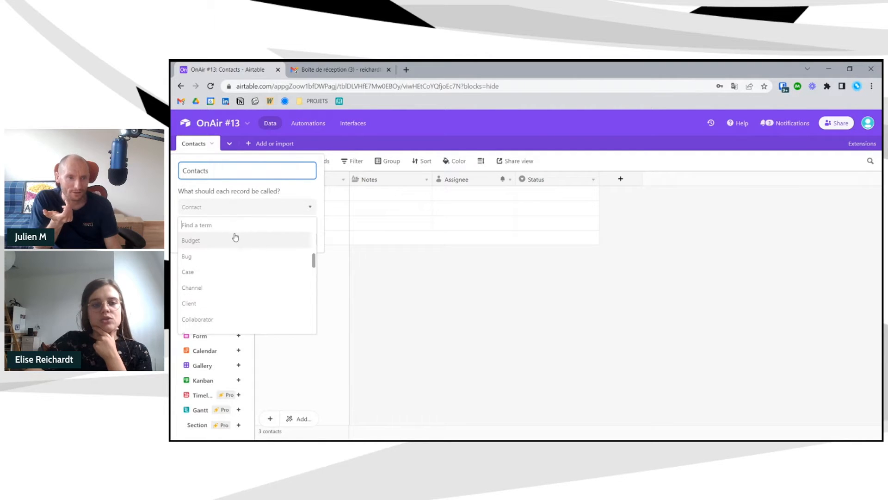
scroll(238, 257, up, 3)
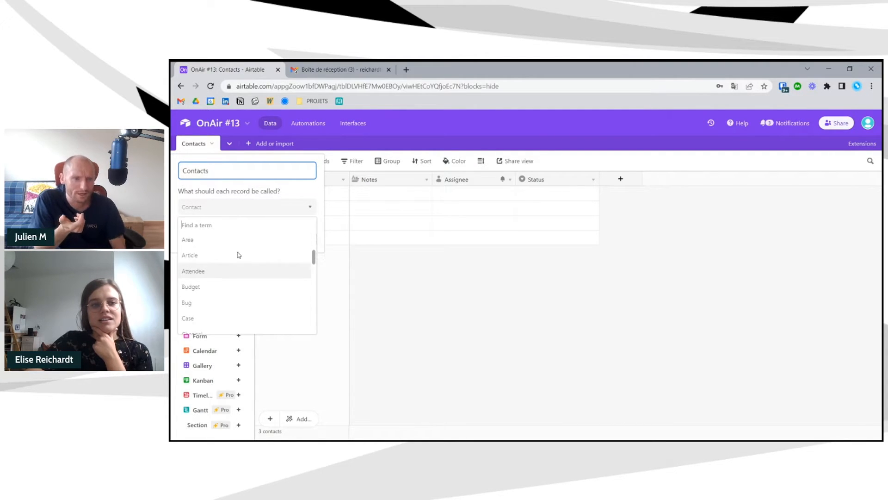
click(225, 211)
click(202, 210)
text(con)
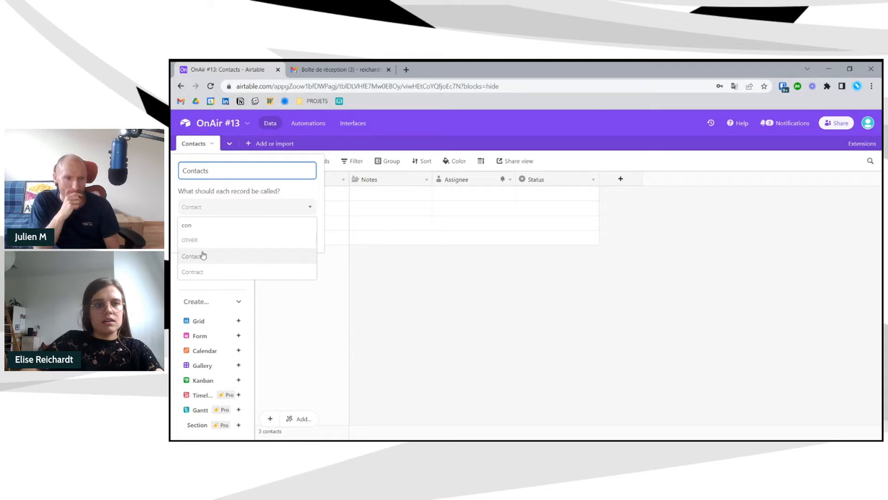
click(203, 255)
click(340, 139)
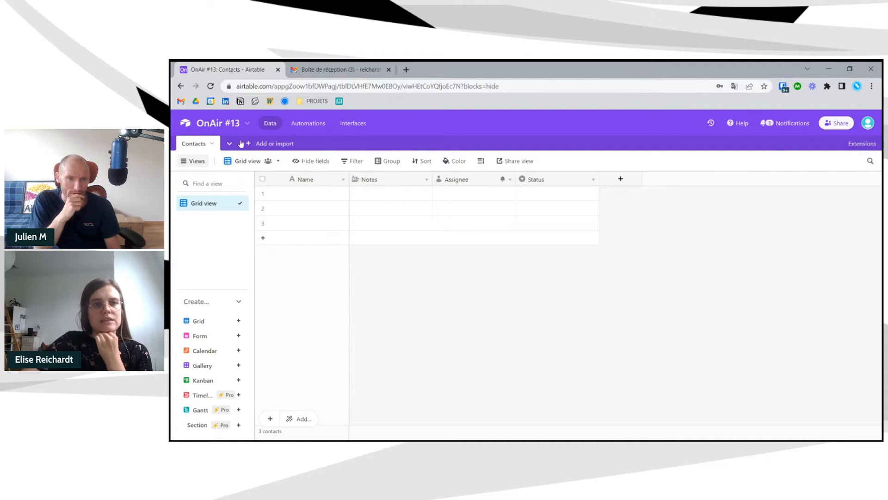
click(249, 144)
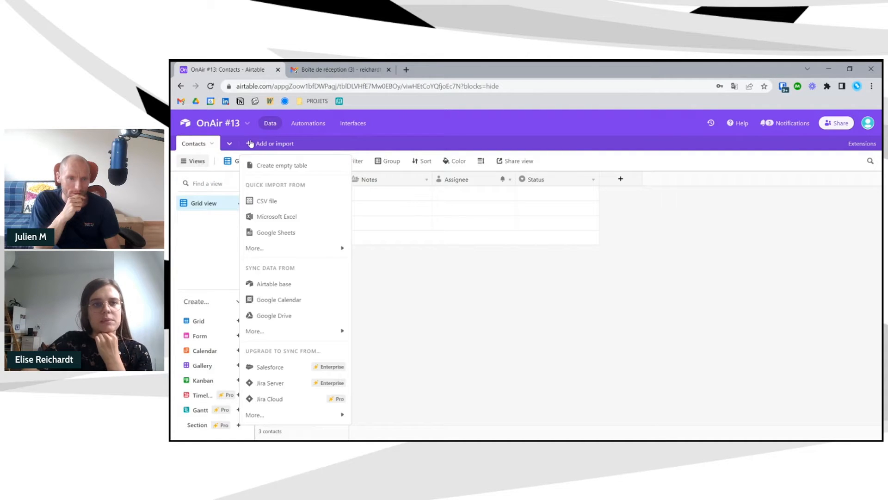
- Create a new empty table and name it Invitiations
click(213, 143)
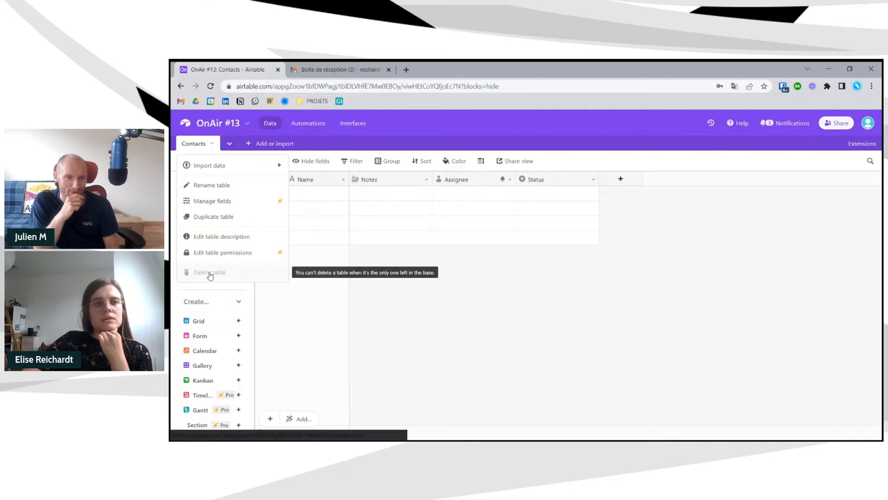
click(248, 145)
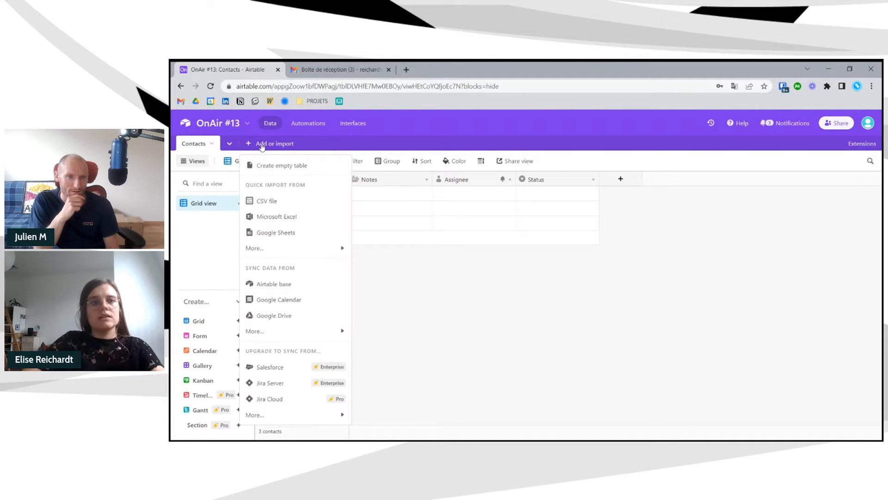
click(276, 166)
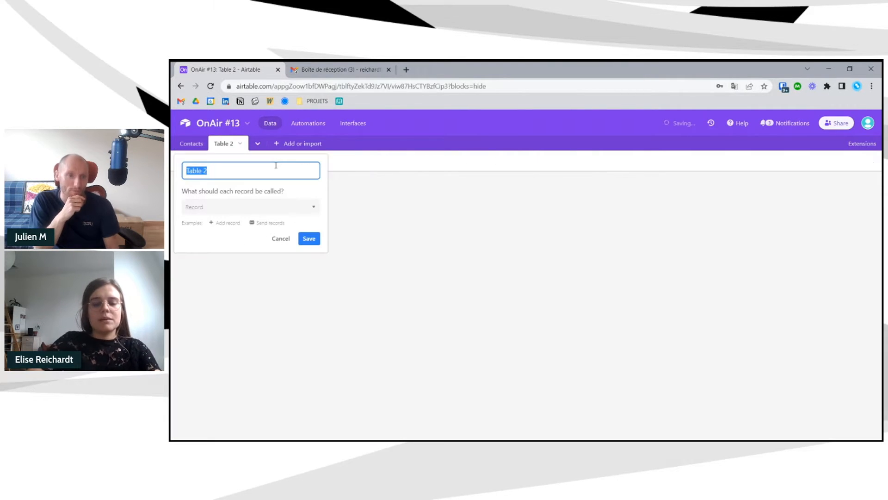
text(Budgets)
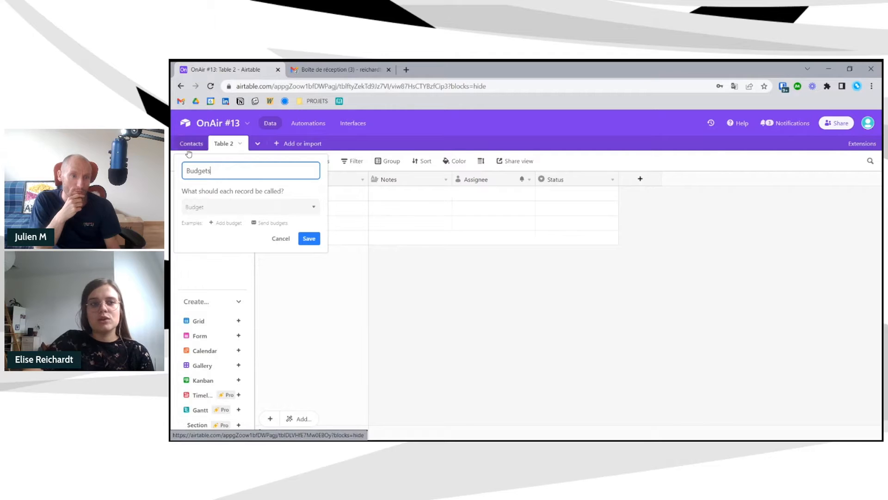
drag(210, 170, 178, 169)
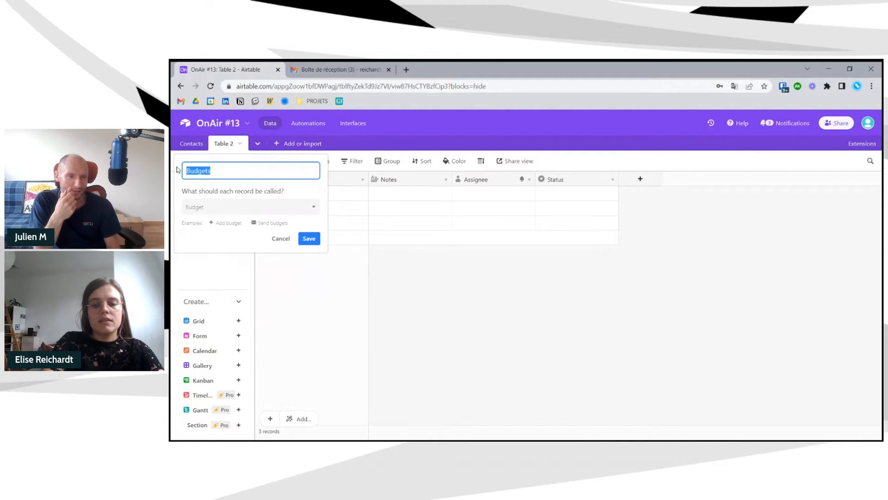
text(Invitiations)
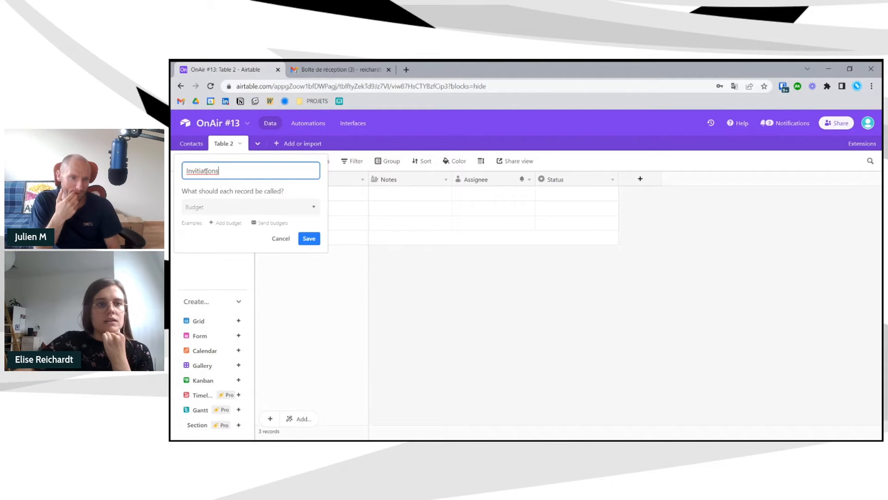
key(Return)
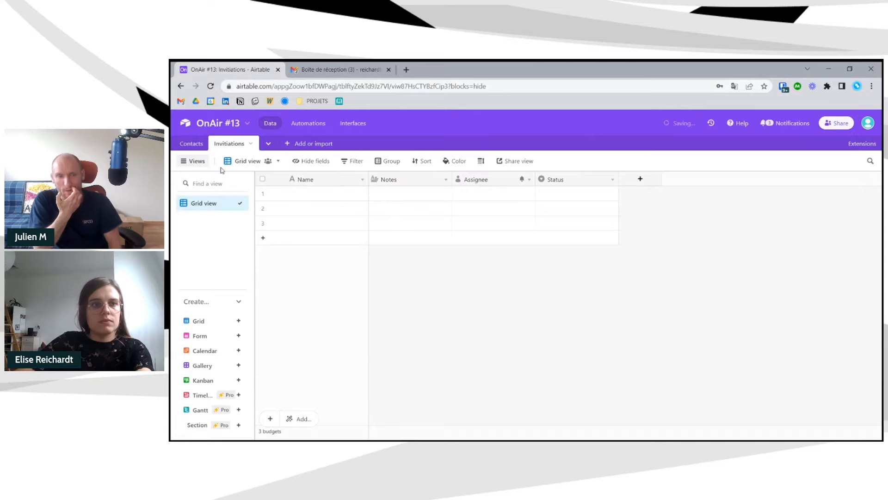
- Delete the Invitiations table, leaving only Contacts
click(250, 147)
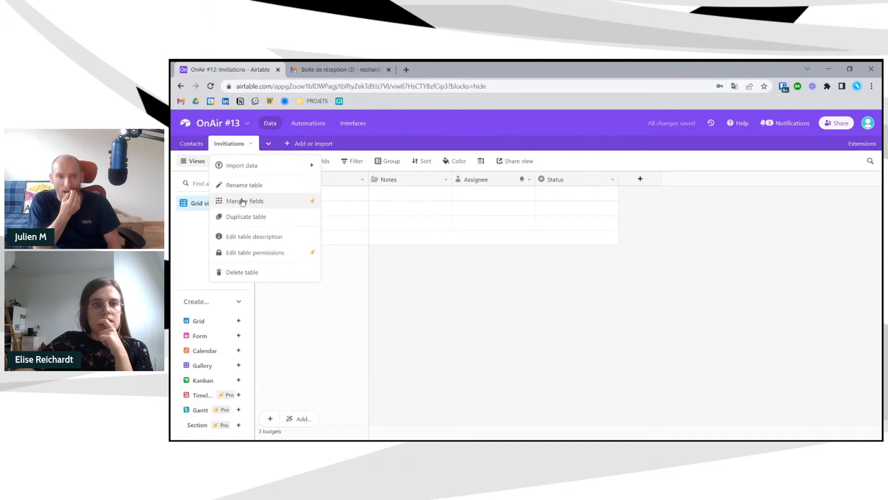
click(248, 272)
click(294, 212)
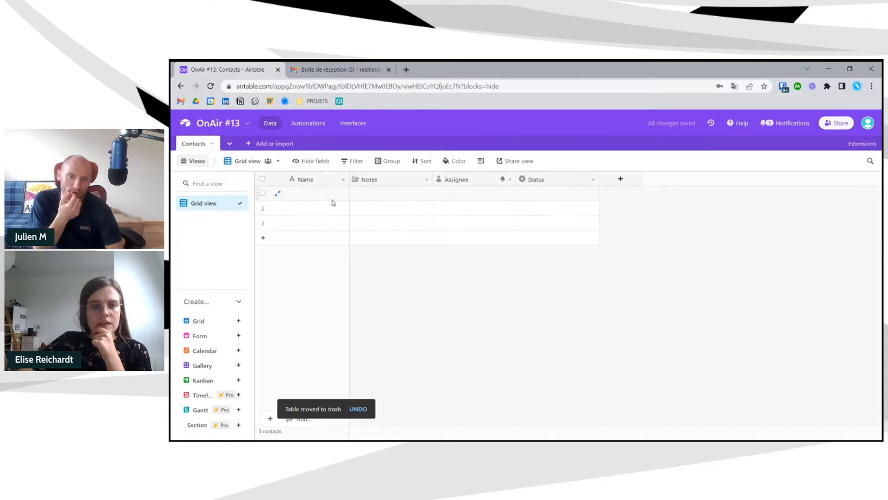
- Convert the Notes field to single line text and rename it Prénom
click(427, 179)
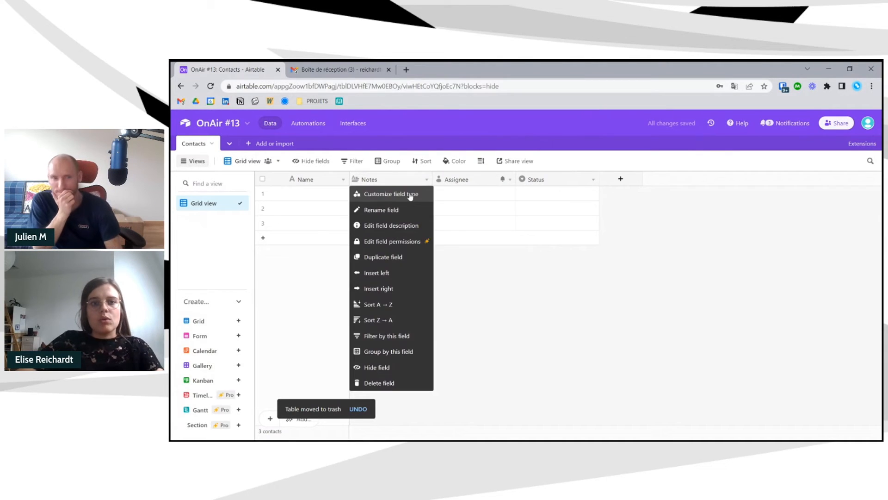
click(410, 196)
click(403, 221)
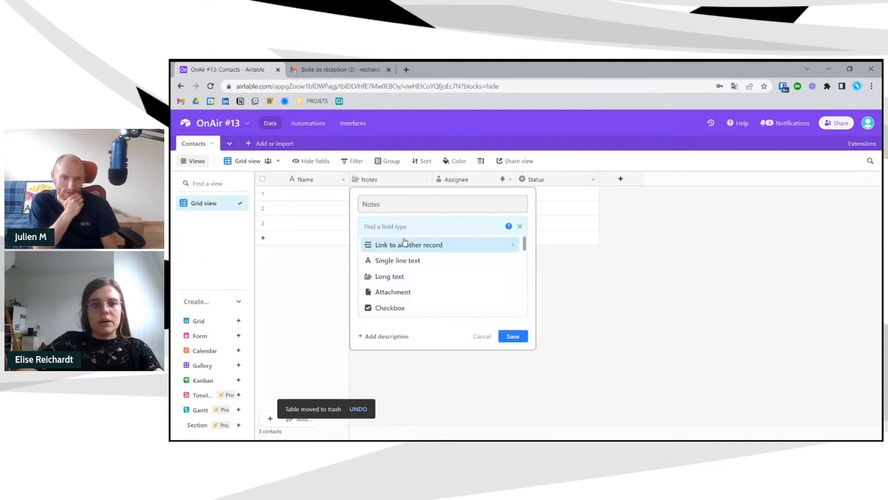
click(402, 260)
click(382, 198)
double_click(382, 197)
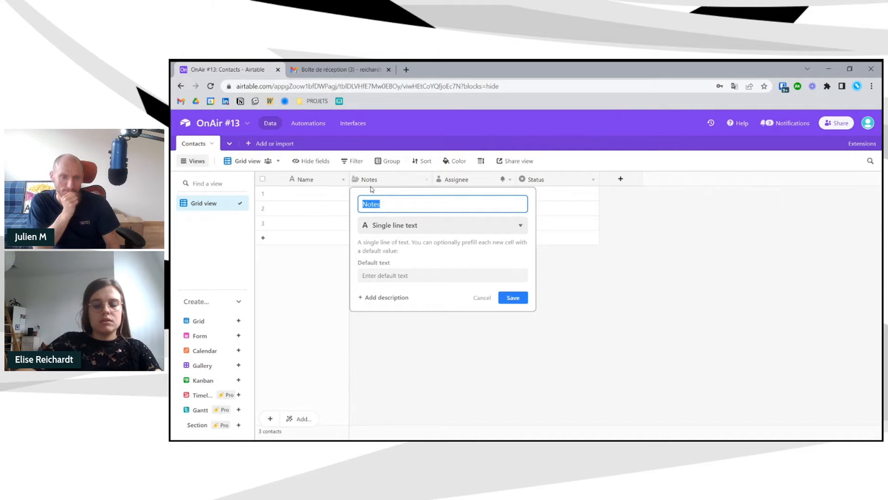
text(Prénom)
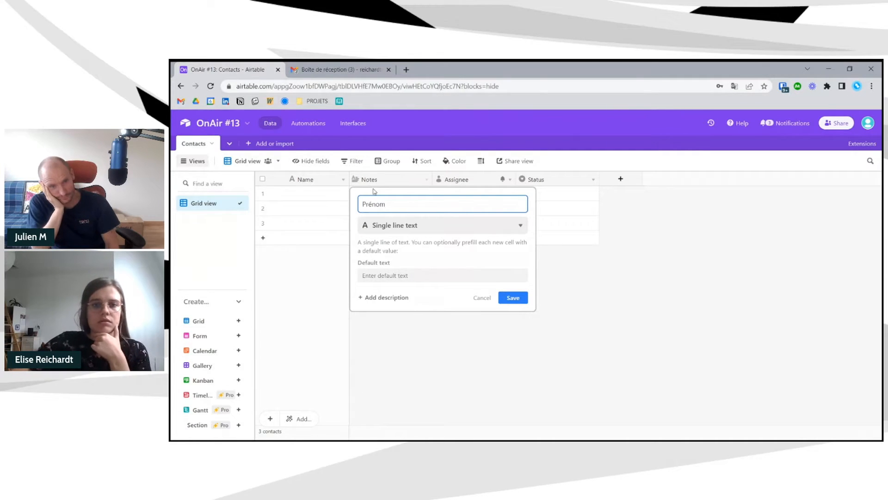
click(513, 297)
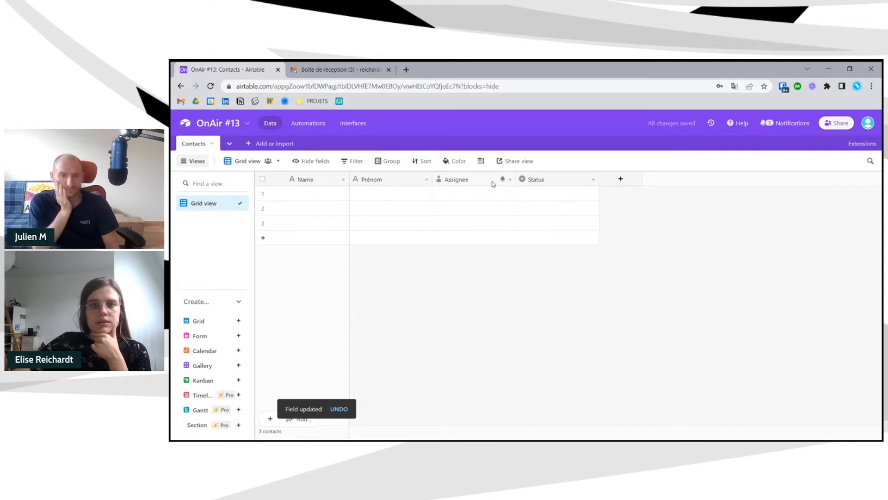
- Add a new single line text field named Nom
click(618, 181)
text(Nom)
click(646, 260)
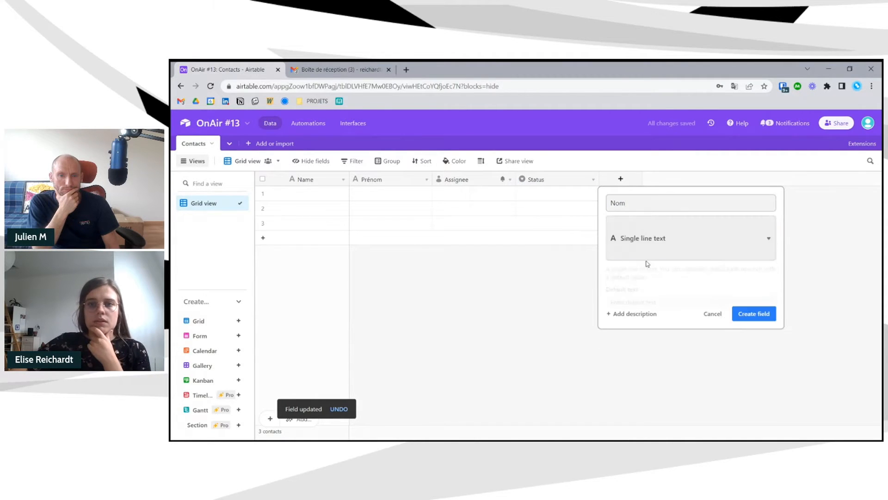
click(754, 299)
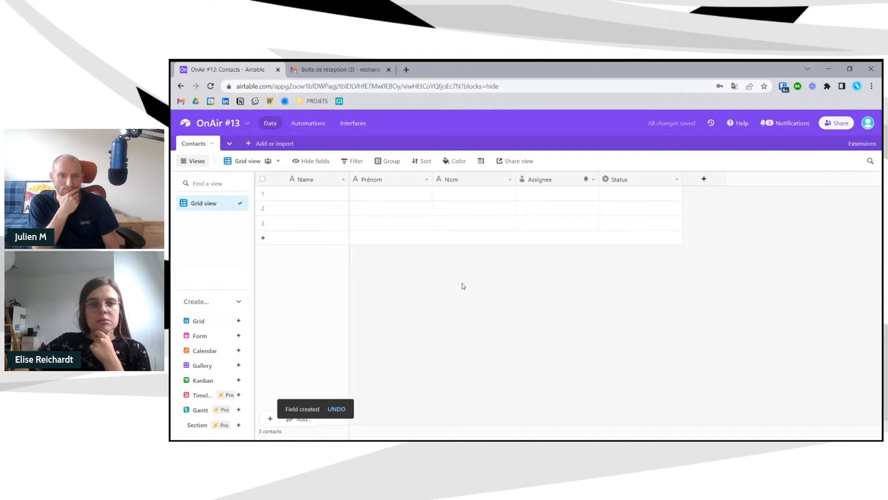
click(343, 180)
click(336, 194)
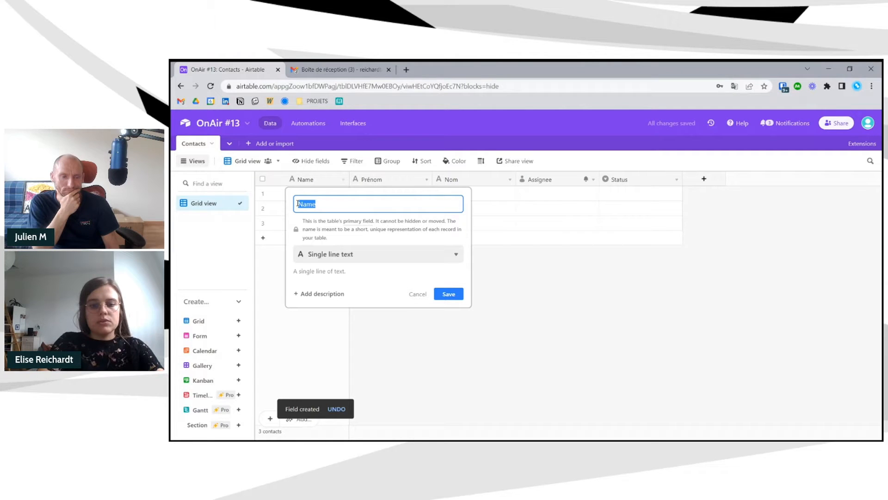
- Rename the primary field to Identifiant and change its type to Formula
text(Identifiant)
click(337, 253)
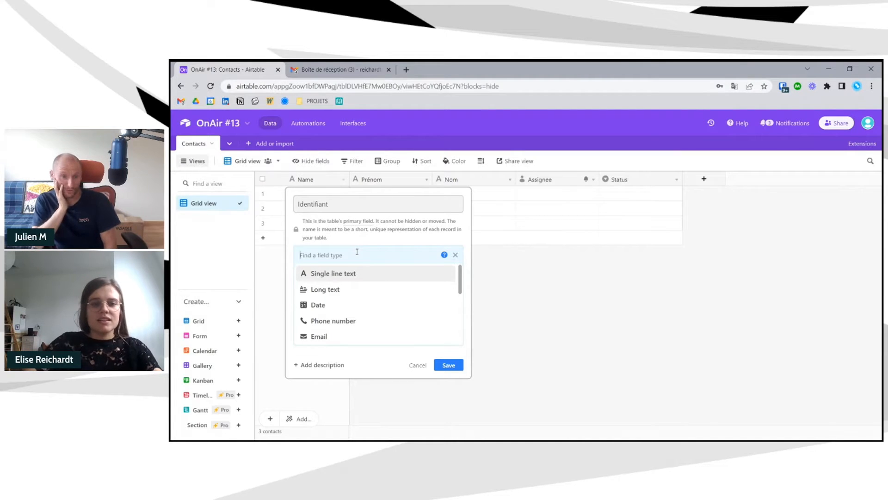
text(form)
click(353, 274)
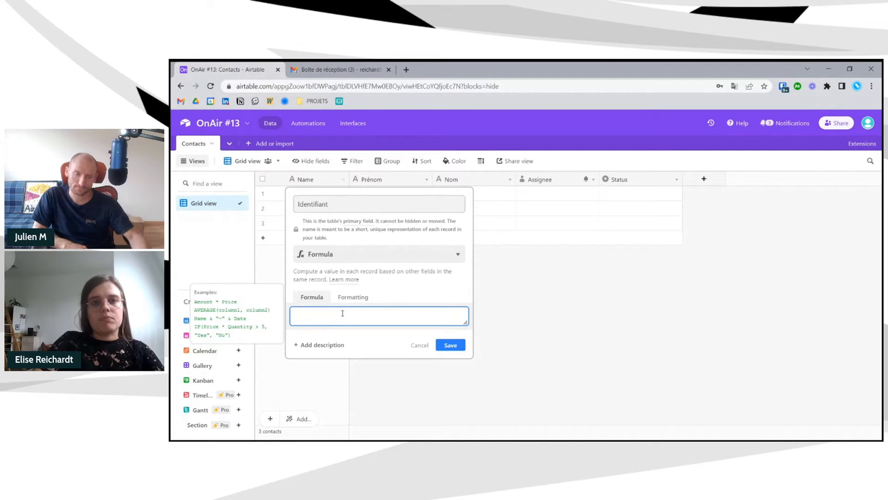
- Enter the formula {prénom} & ' ' & upper(nom) and save the Identifiant field
text(prénom)
key(ctrl+a)
key(BackSpace)
text({prénom})
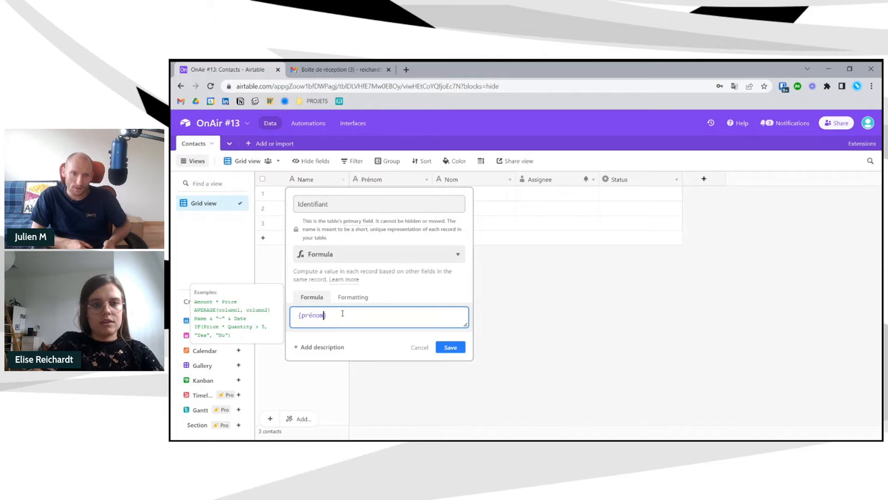
text(& ' ' & n)
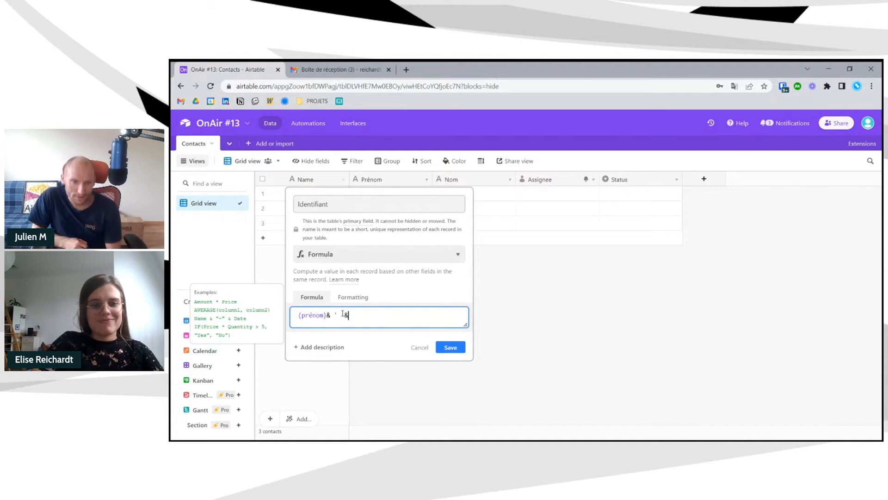
text(om)
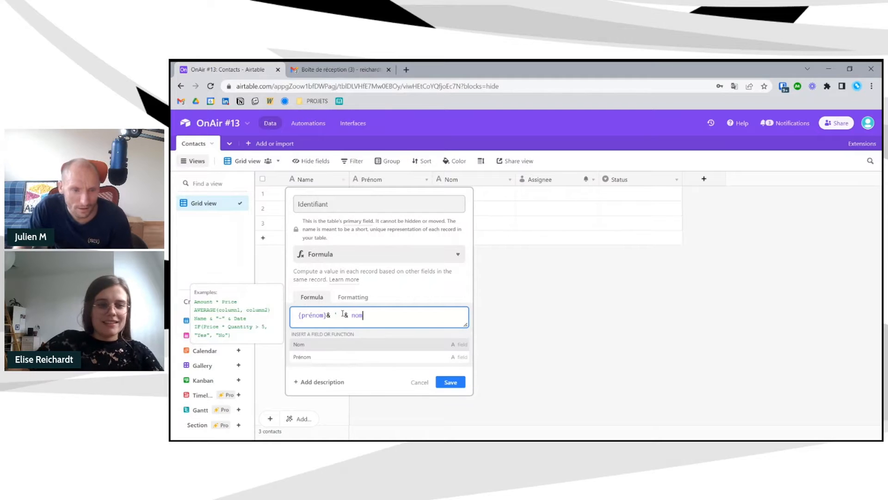
click(351, 315)
text(upper()
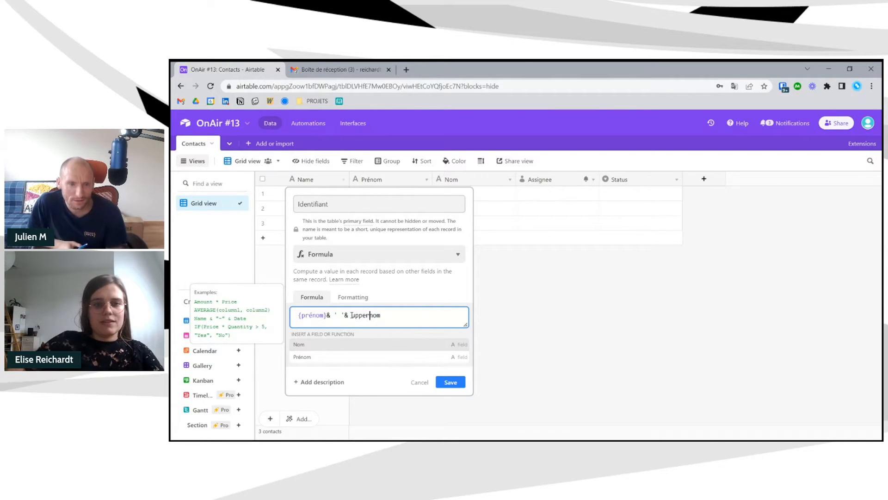
click(396, 314)
text())
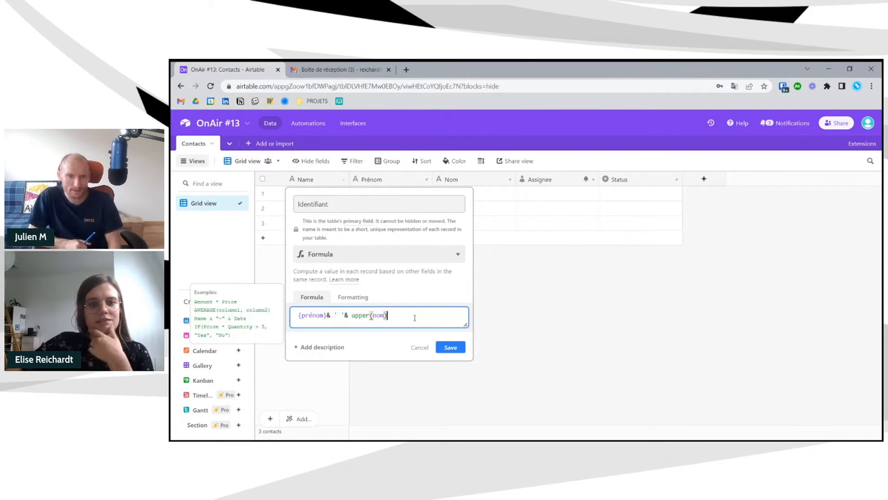
click(345, 315)
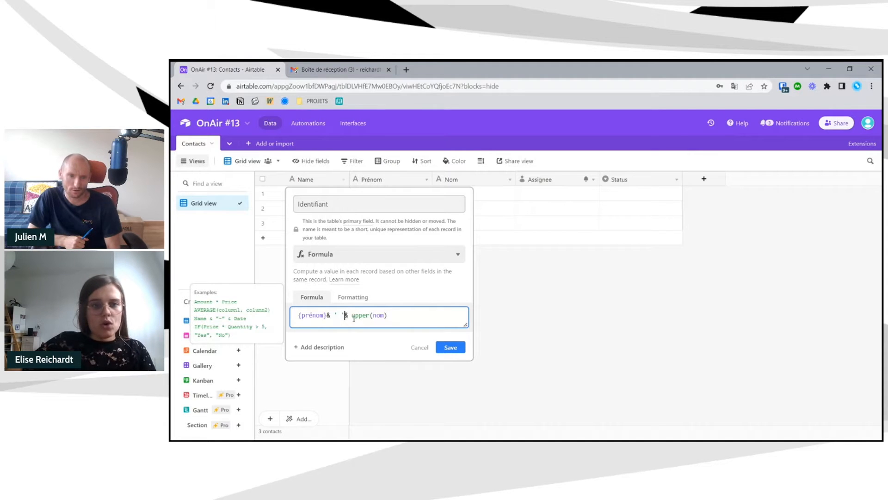
click(416, 317)
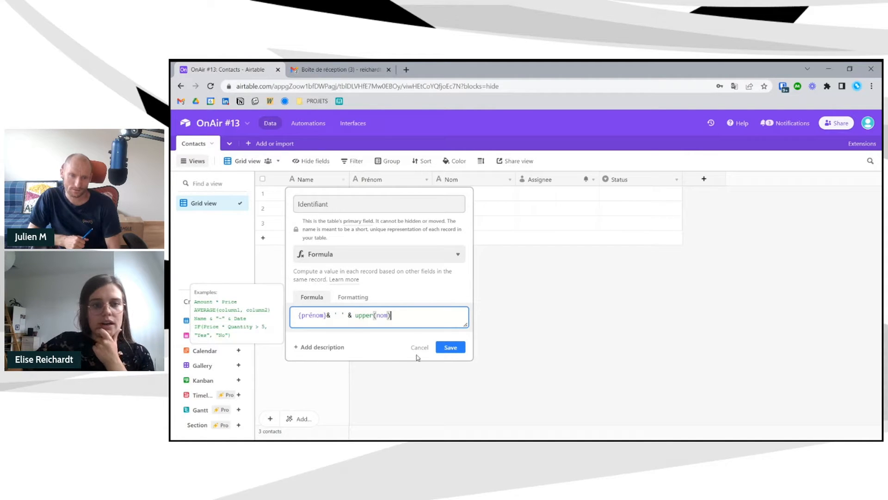
click(328, 316)
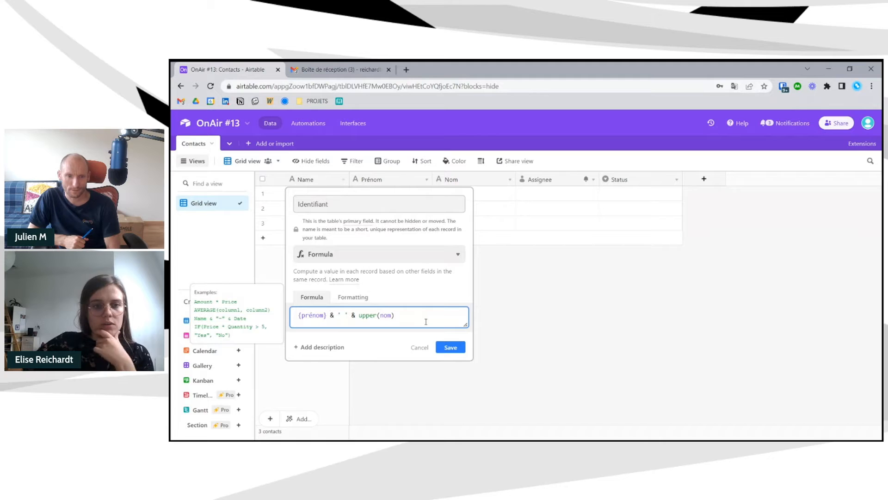
click(442, 350)
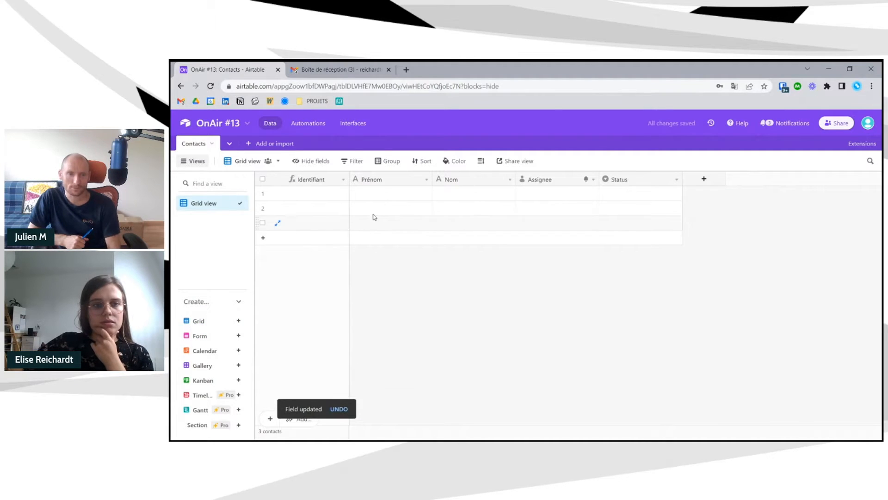
- Enter each contact's first name in Prénom and surname in Nom for rows 1 and 2
click(378, 192)
click(381, 193)
key(Tab)
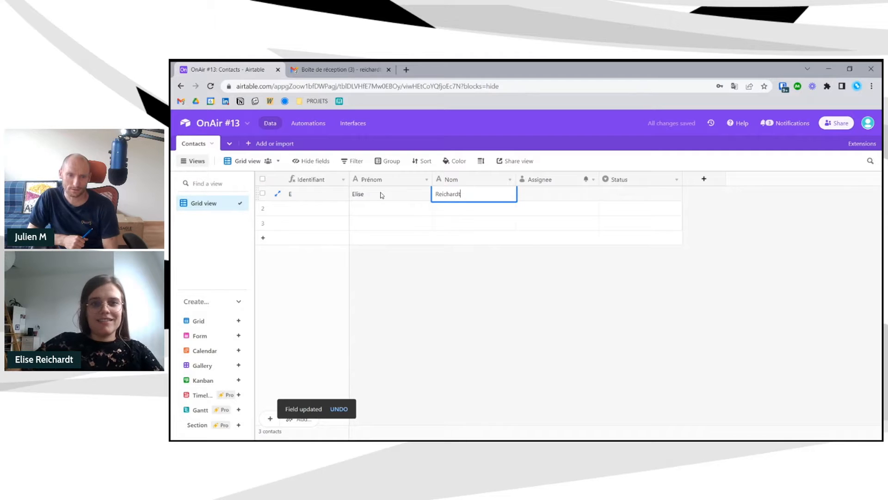
click(526, 282)
click(390, 210)
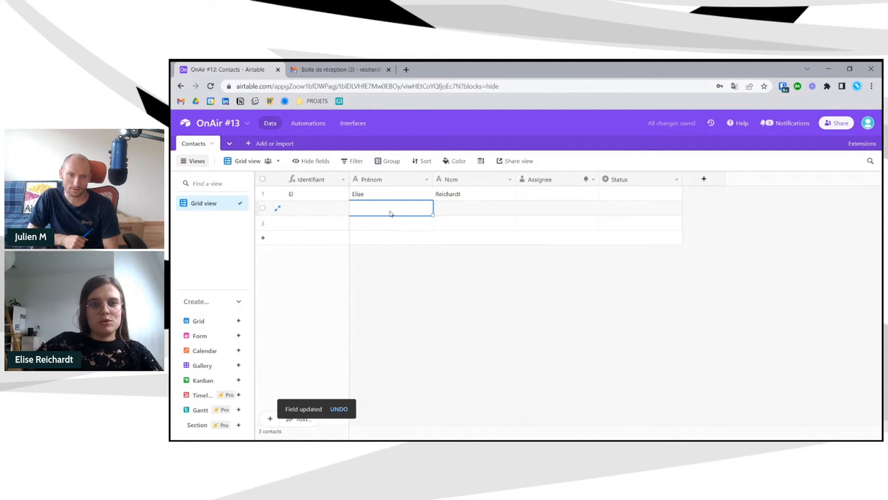
click(390, 211)
key(Tab)
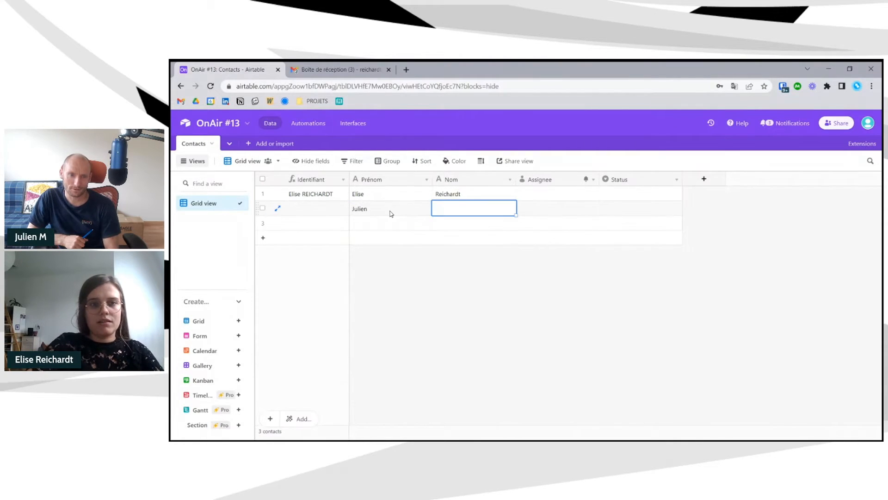
key(BackSpace)
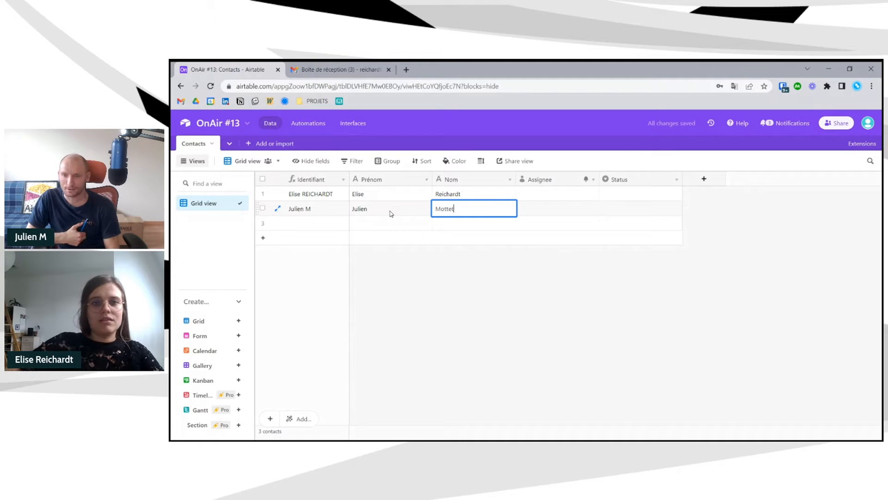
- Fill in row 3's names, add a fourth row, and enter its first name and surname
click(389, 225)
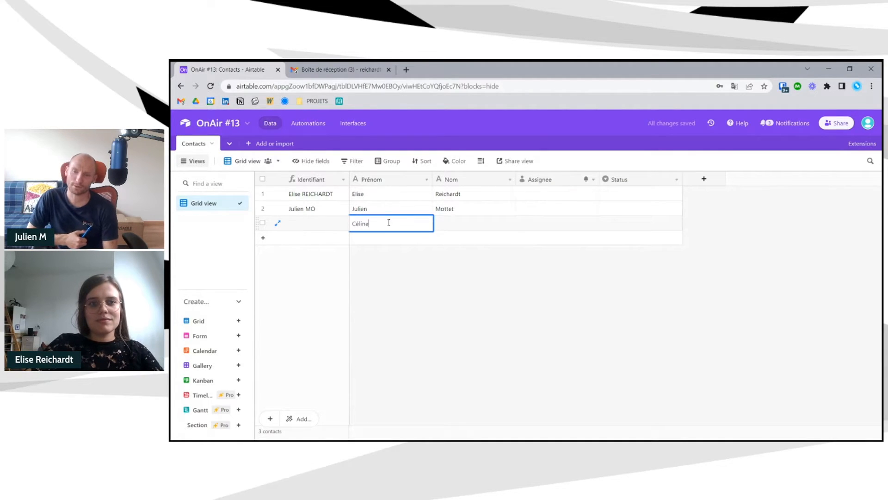
key(Tab)
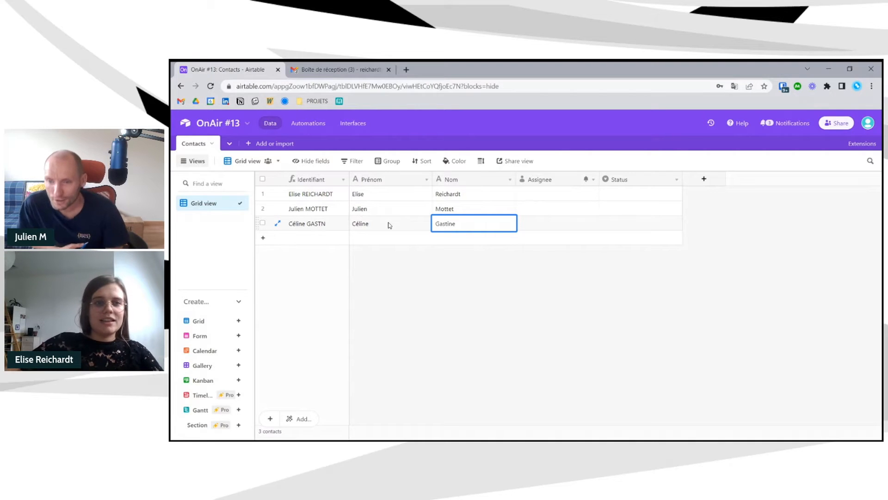
click(288, 239)
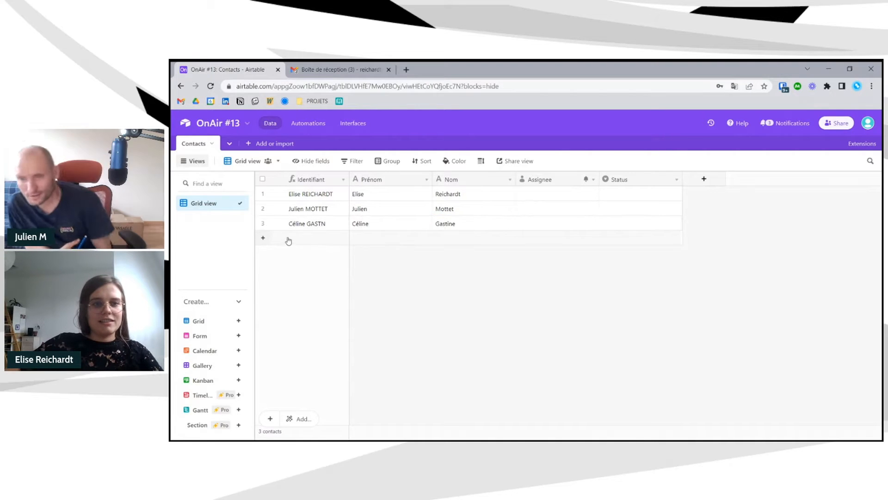
click(356, 238)
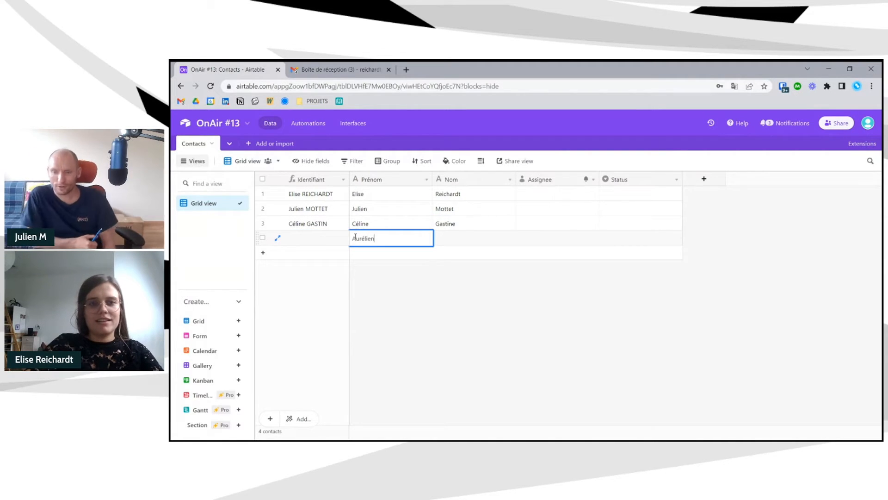
key(Tab)
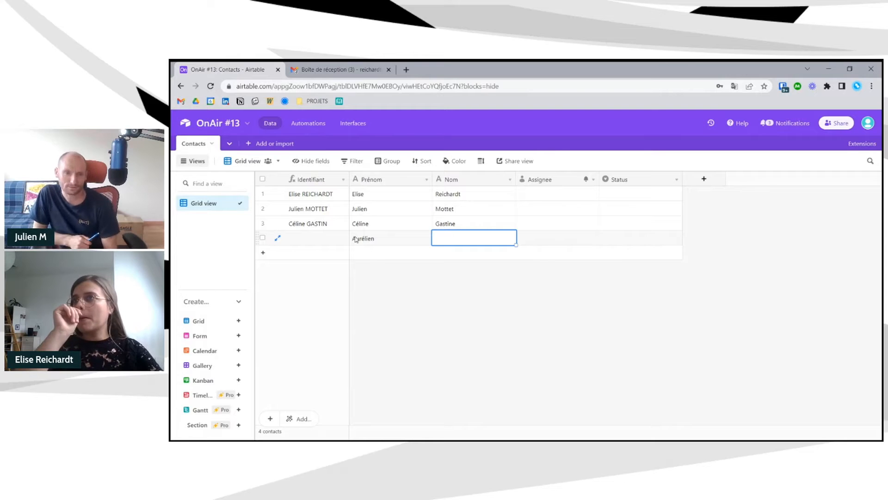
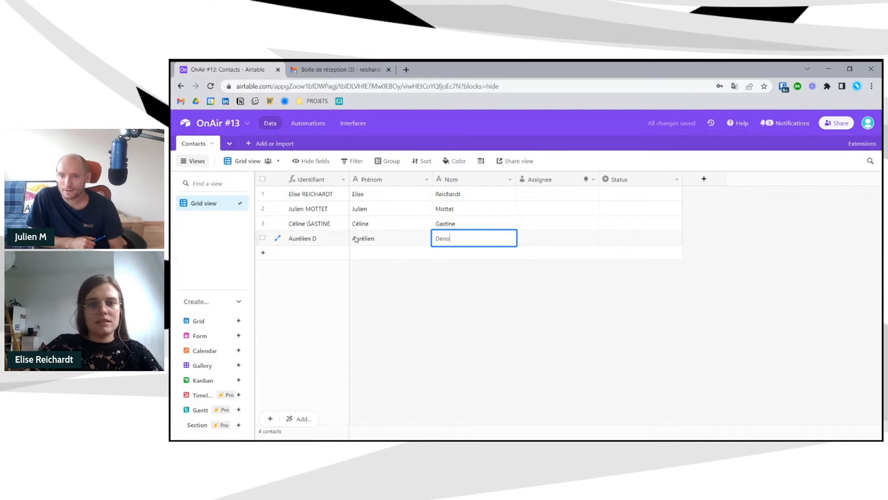
click(415, 306)
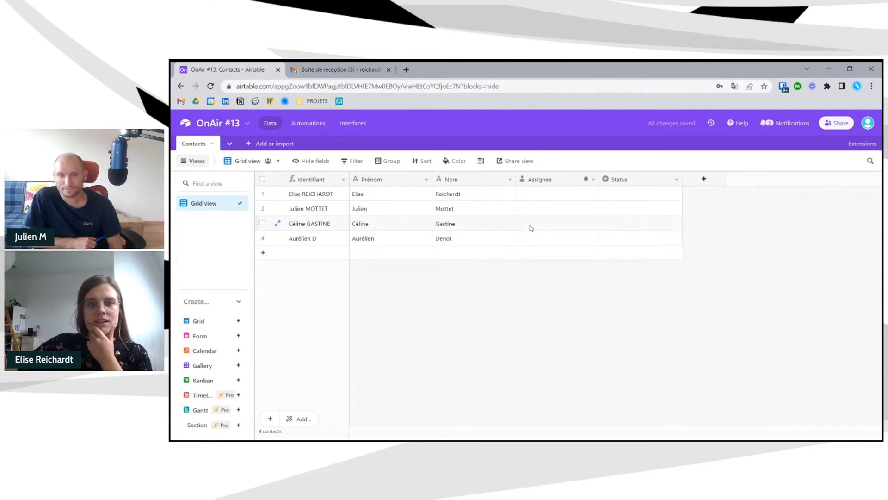
- Delete the Assignee field and reload the page after the error
right_click(551, 179)
click(560, 395)
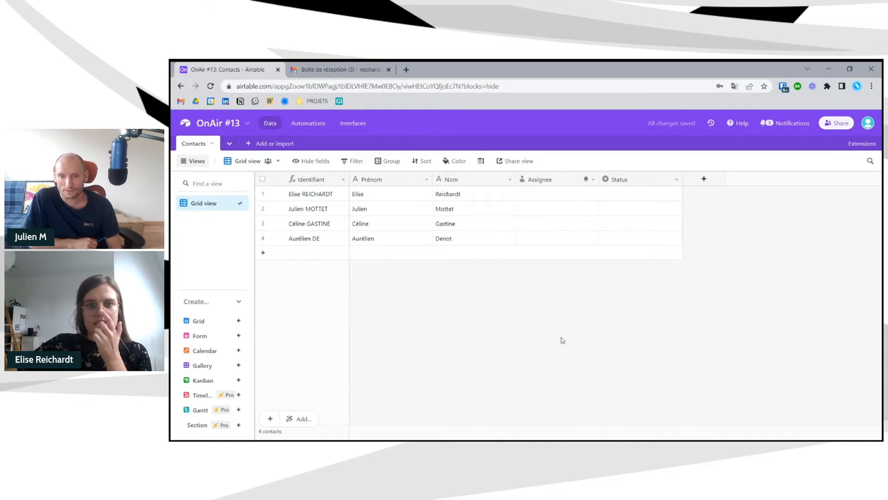
right_click(564, 183)
click(546, 386)
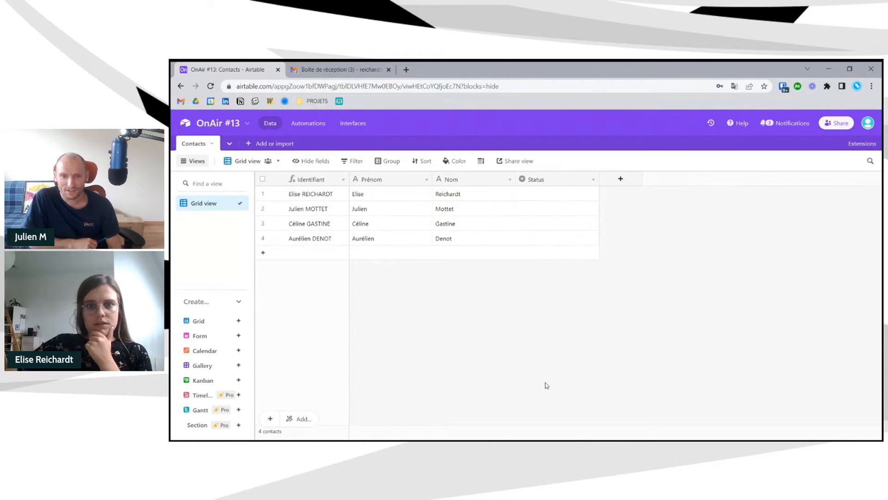
click(497, 292)
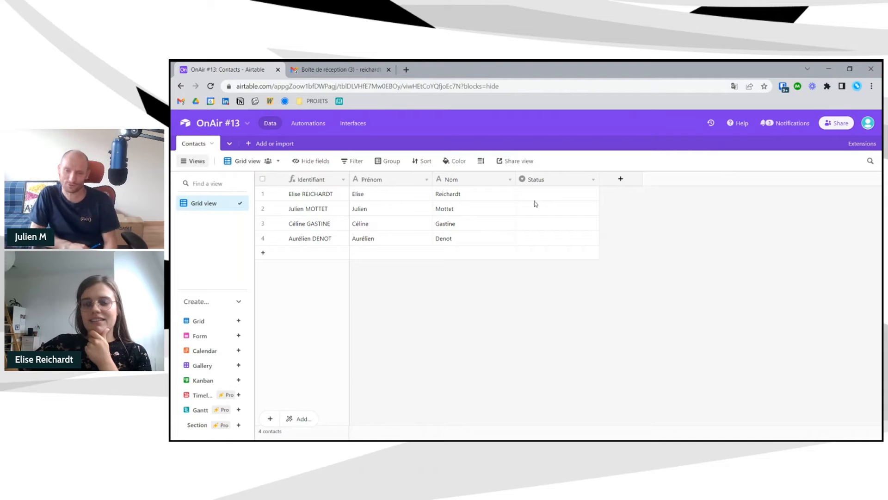
- Rename Status to 'Contacté ?', remove its Done, In progress and Todo options, and make it a Checkbox
click(593, 180)
click(570, 198)
drag(523, 210, 469, 210)
text(Contacté ?)
click(639, 315)
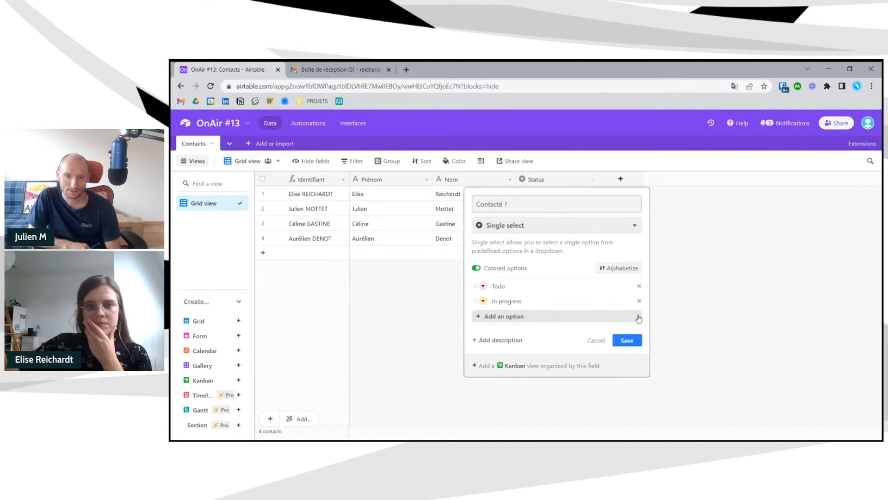
click(639, 300)
click(639, 286)
click(548, 225)
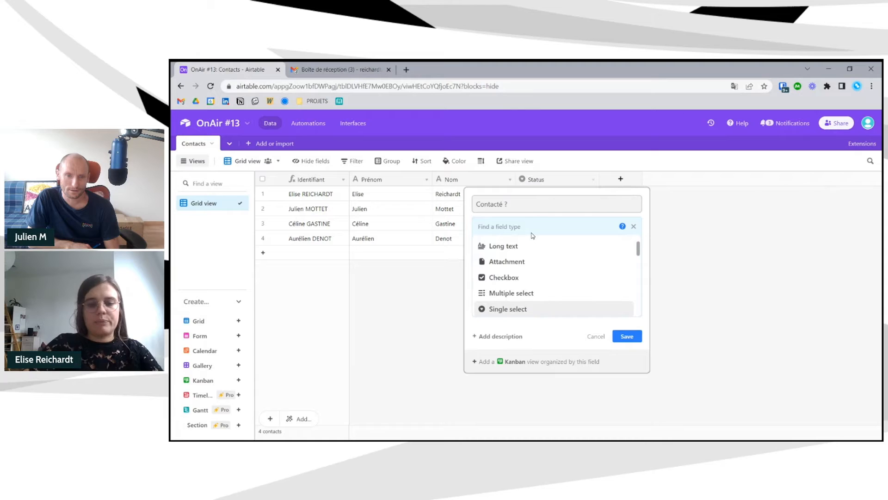
text(che)
click(514, 244)
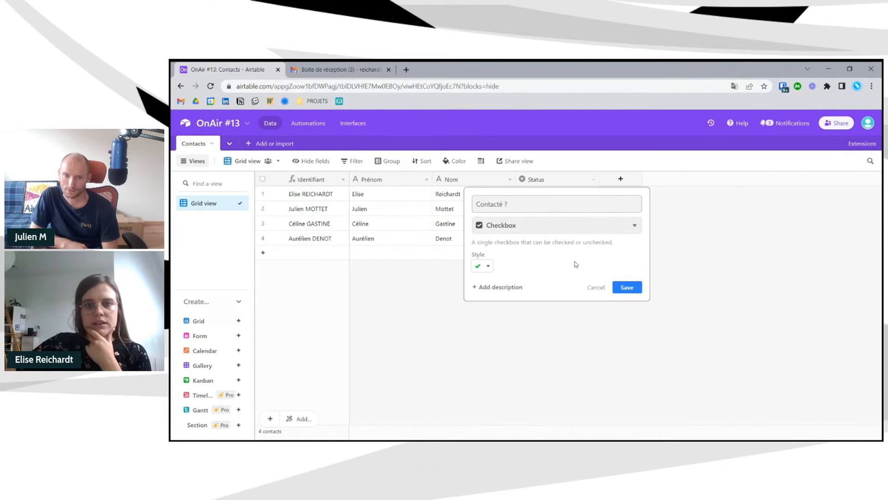
click(630, 289)
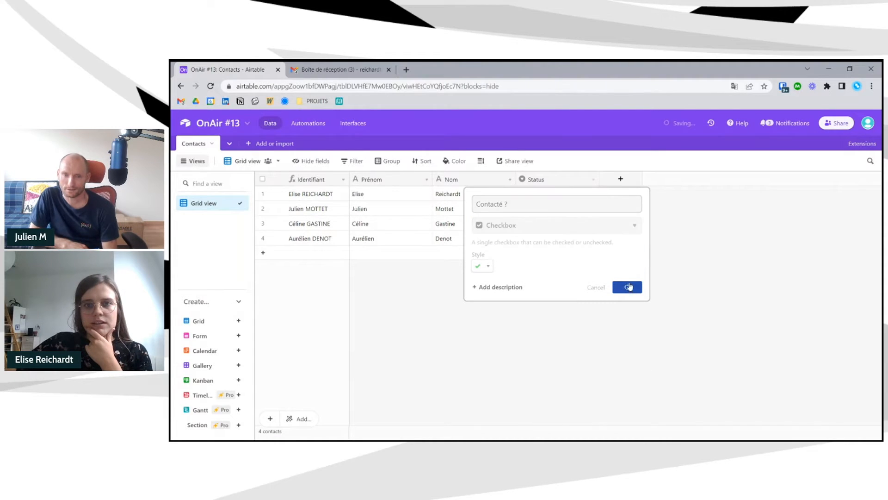
click(620, 180)
- Create a single line text field named Téléphone after 'Contacté ?'
text(Téléphone)
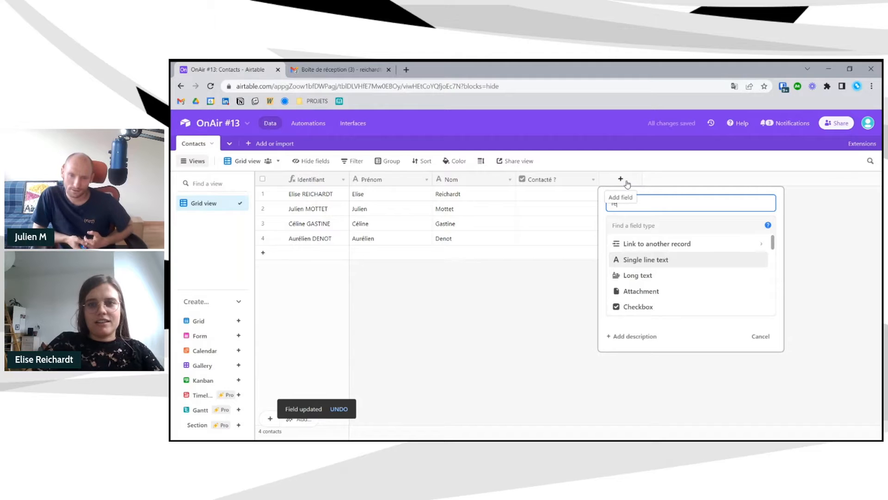
click(632, 225)
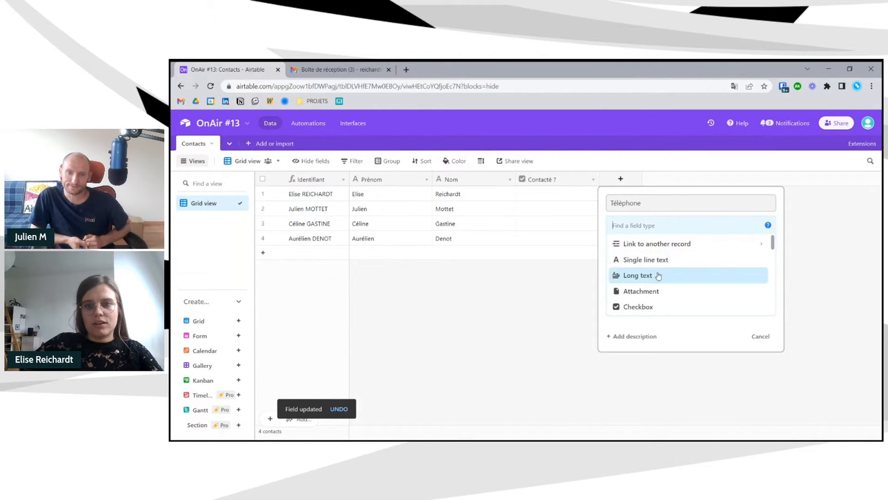
click(652, 260)
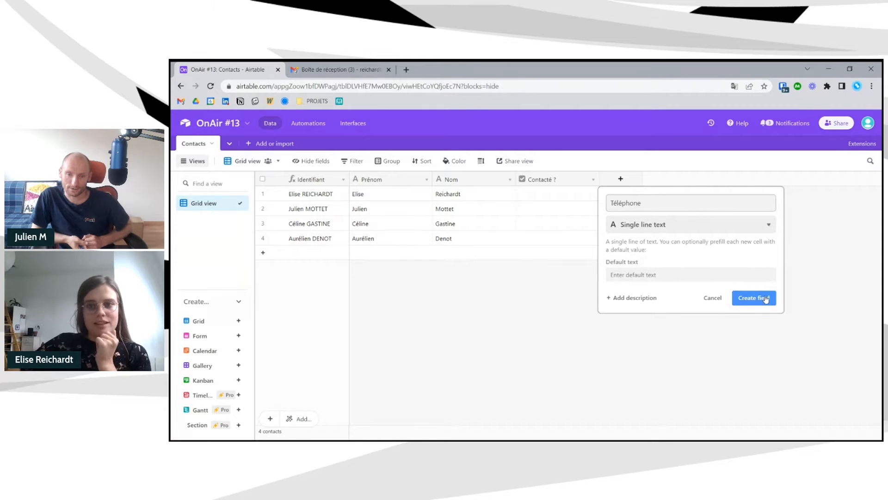
click(765, 298)
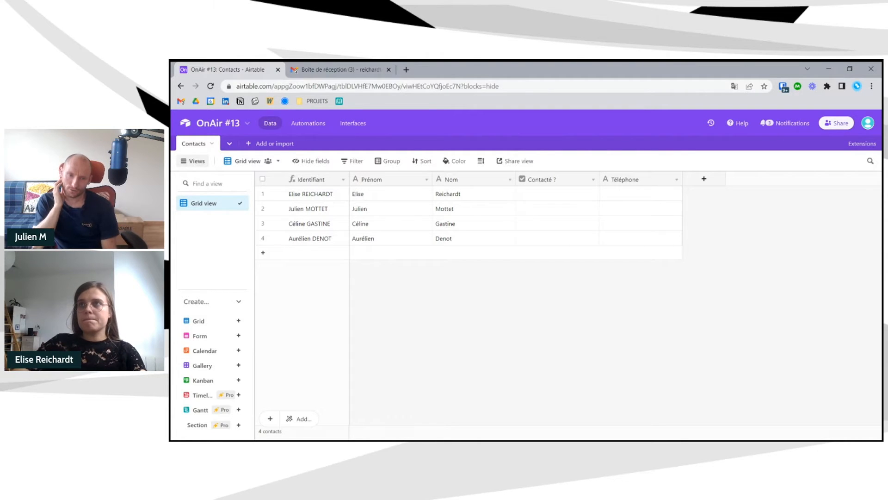
- Add a fifth contact record, entering its first name in Prénom and its surname initial in Nom
click(268, 254)
click(374, 253)
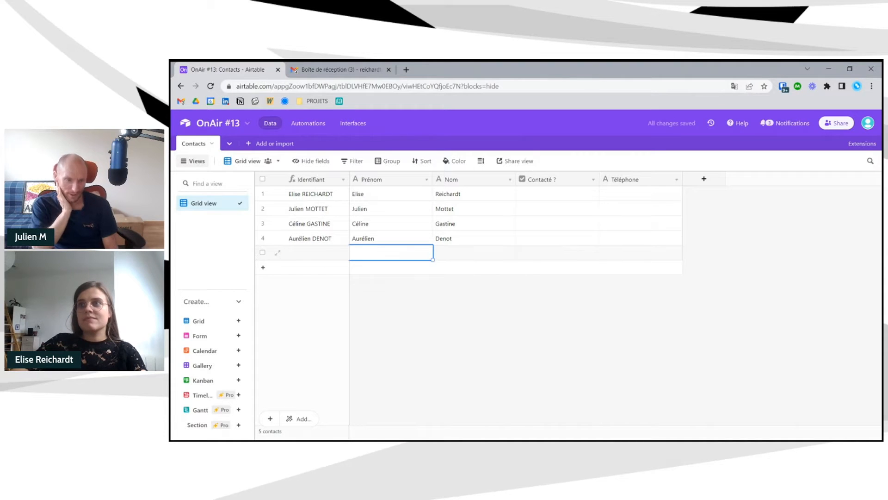
click(391, 249)
text(Ba)
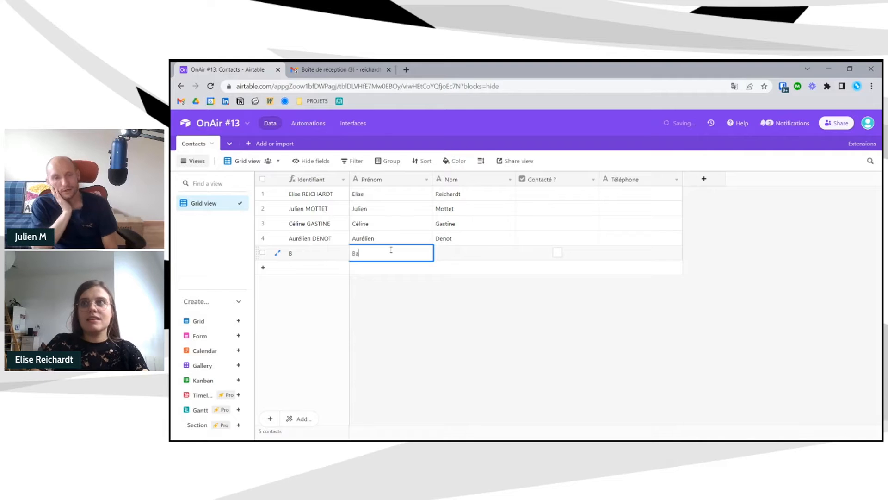
text(udoin)
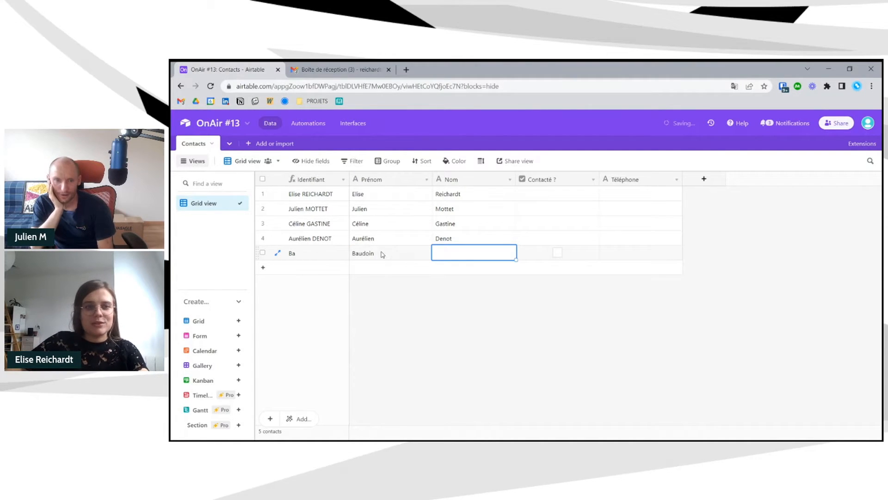
key(BackSpace)
key(BackSpace)
text(uin)
key(Tab)
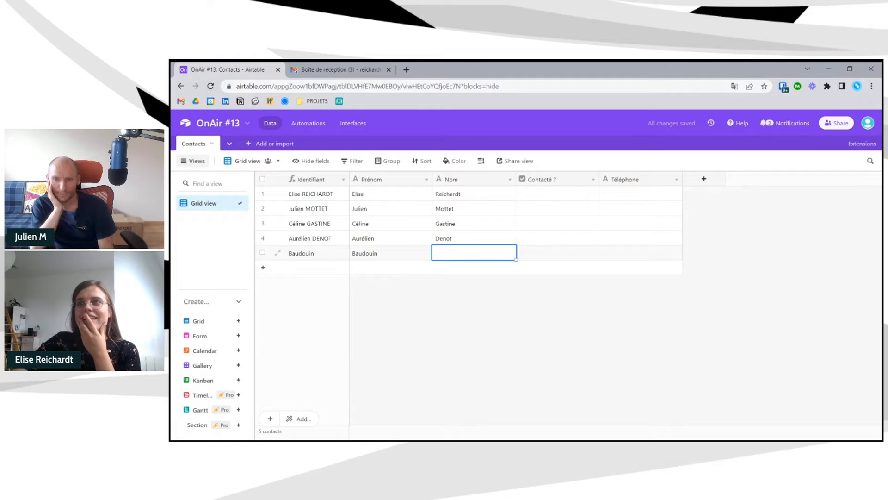
text(M)
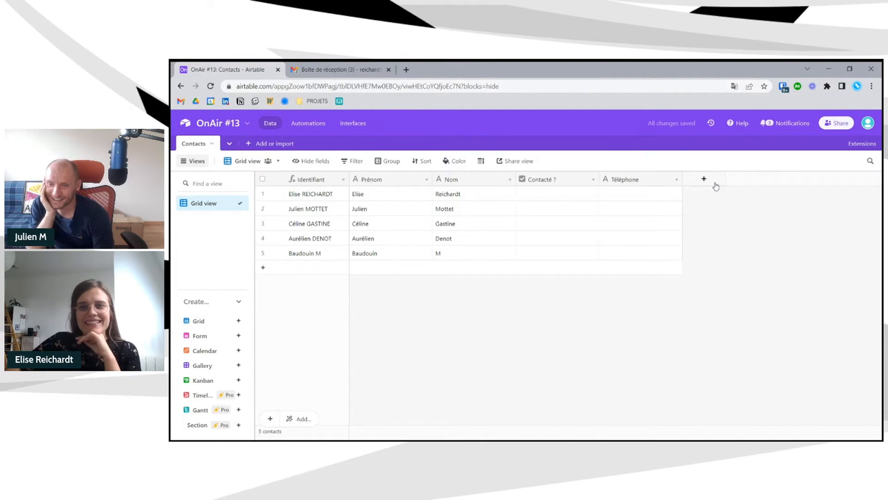
- Add a field named 'Email' of the Email type after Téléphone in Contacts
click(712, 183)
text(EMA)
text(ai)
text(l)
click(740, 222)
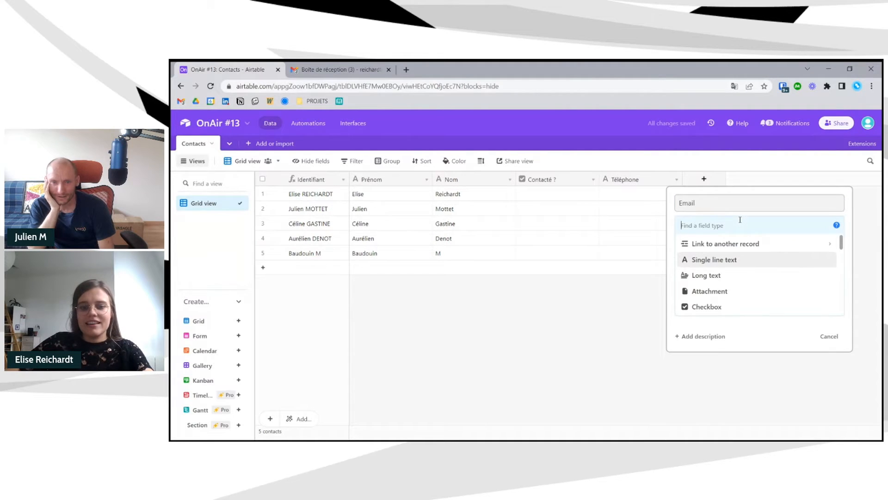
text(el)
key(BackSpace)
text(m)
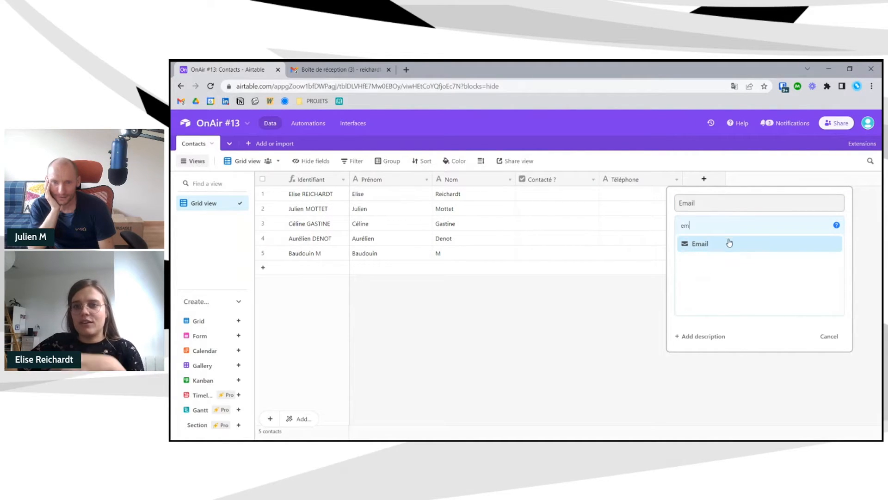
click(730, 242)
click(831, 270)
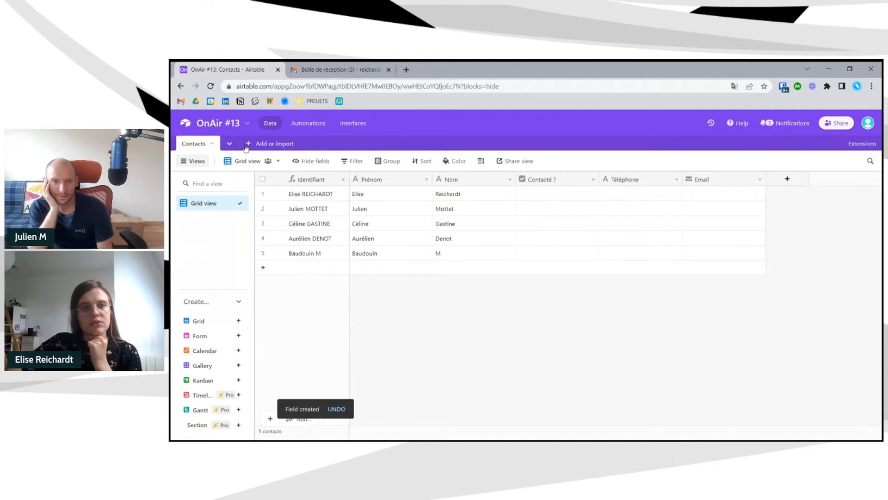
- Create an empty table named 'Comptes' in the OnAir #13 base, then return to Contacts
click(269, 145)
click(275, 163)
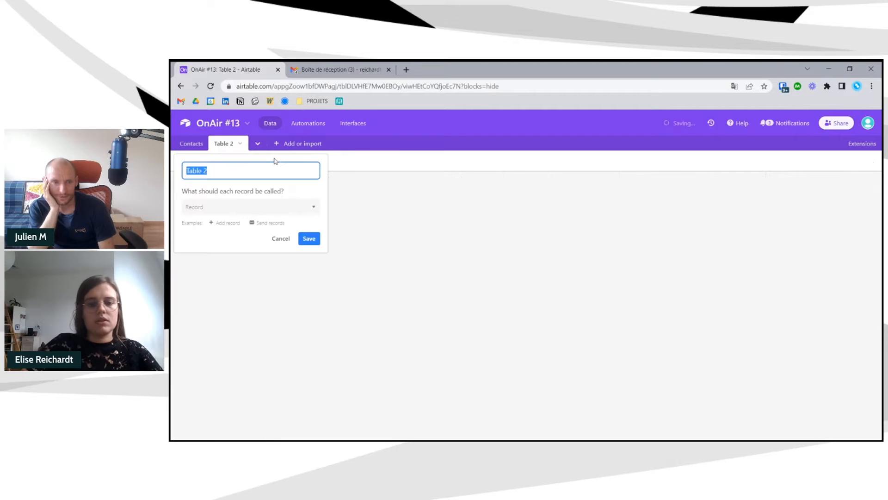
text(Comptes)
key(Return)
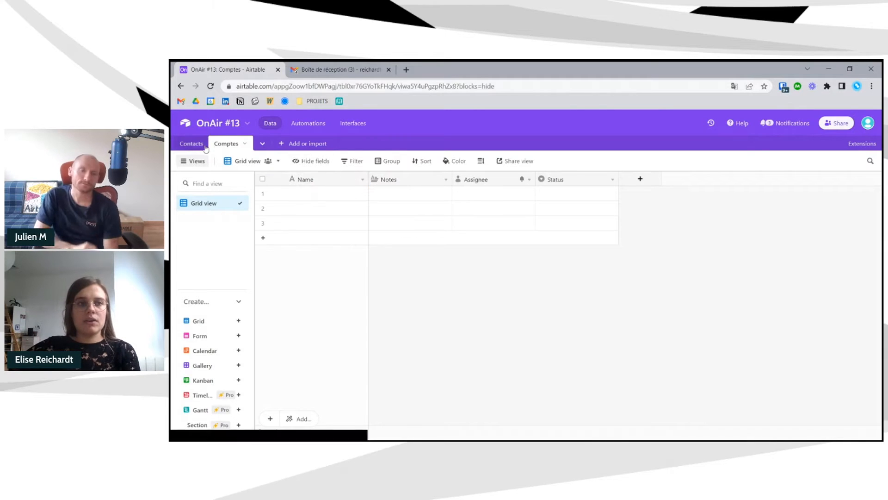
click(191, 144)
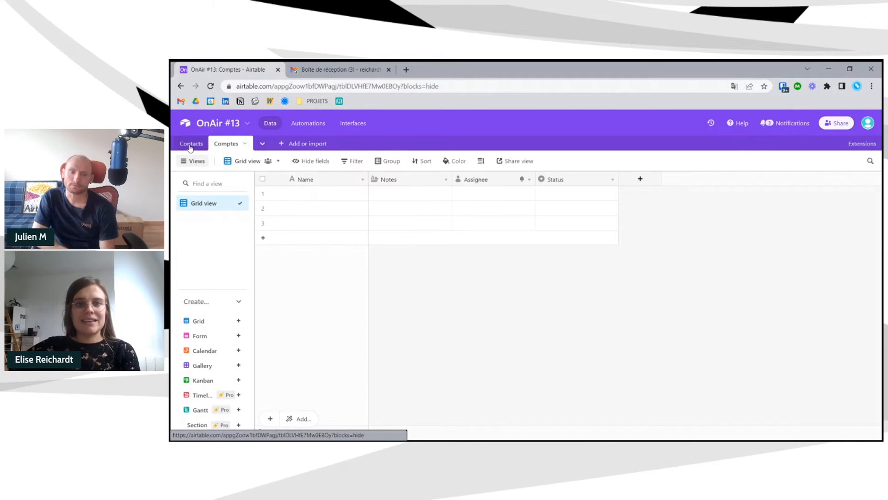
- In Comptes, rename the primary Name field to 'Raison sociale'
click(239, 145)
click(446, 180)
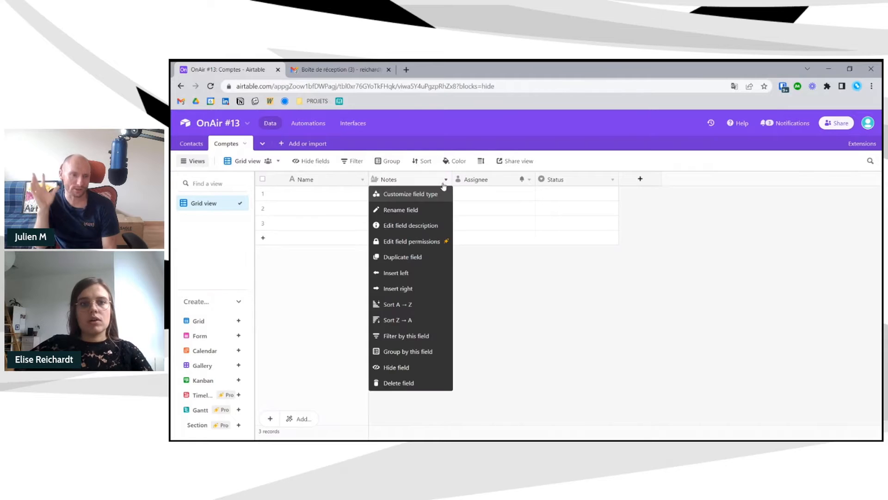
click(439, 193)
click(363, 179)
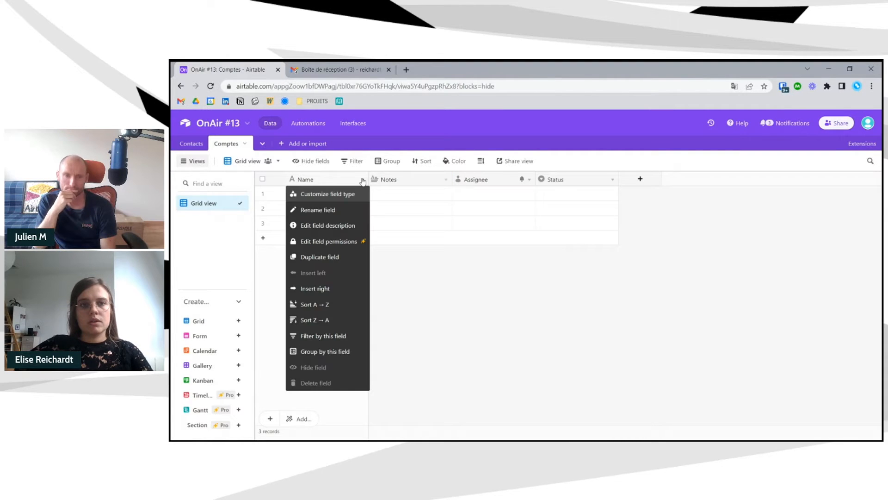
click(357, 198)
text(Ra)
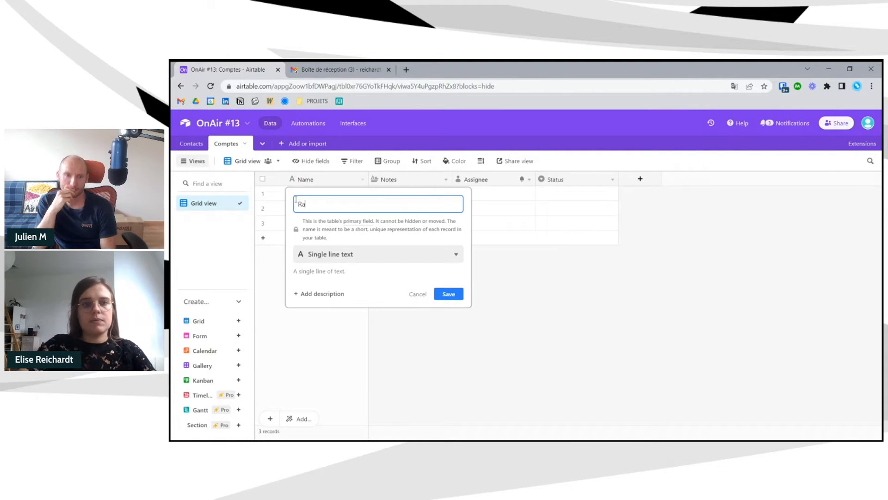
text(ison sociale)
key(Return)
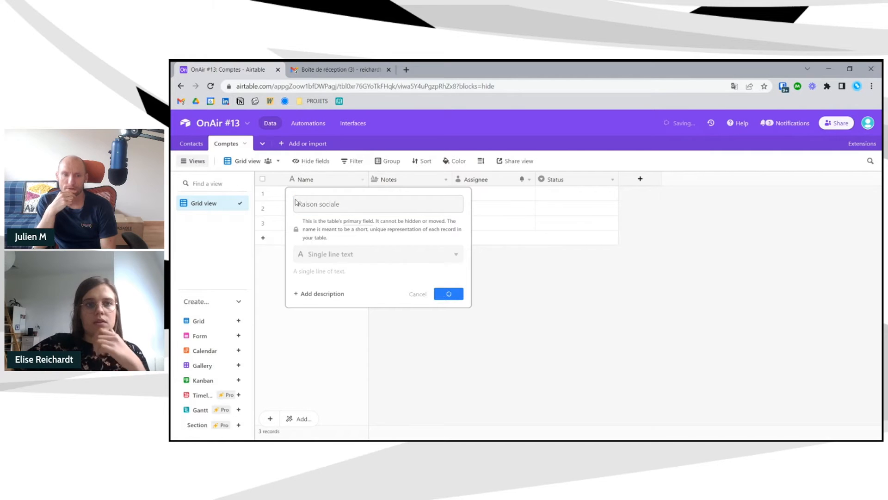
- Rename the Notes field to 'Adresse de facturation'
click(445, 181)
click(417, 195)
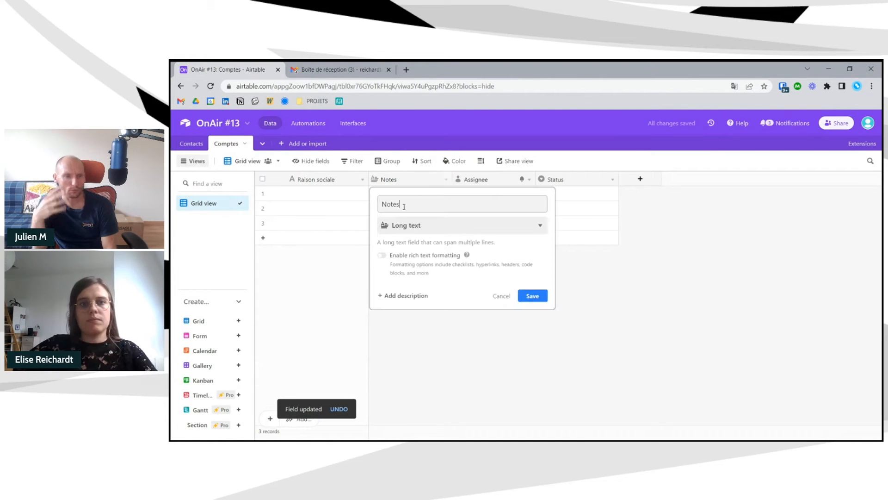
text(Adresse d)
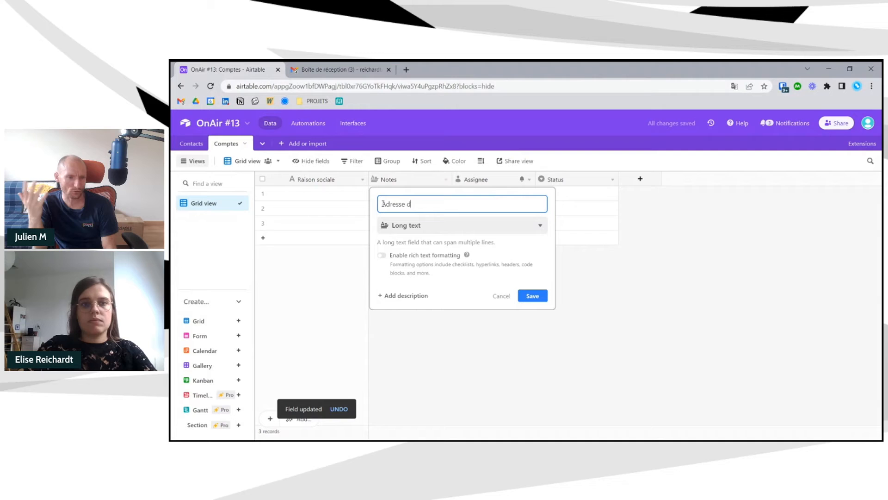
text(e facturation)
key(Return)
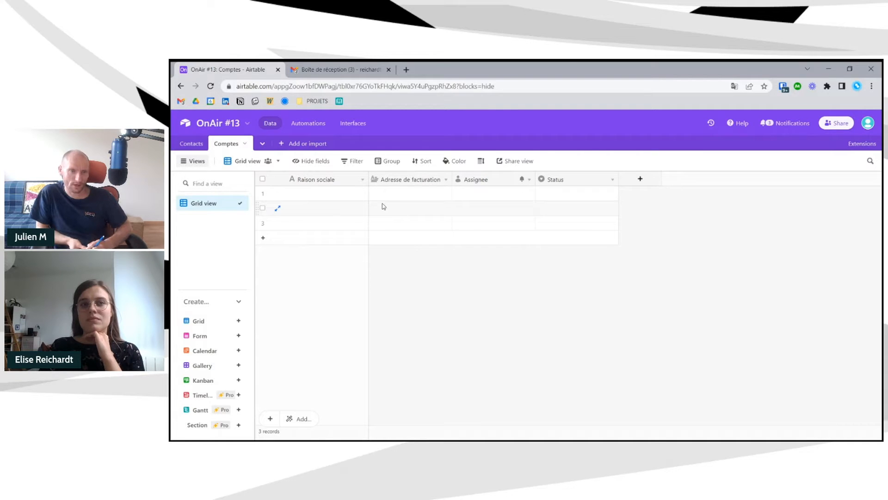
- Delete the Assignee field and turn Status into a single-line text field named 'SIRET'
click(528, 179)
click(507, 391)
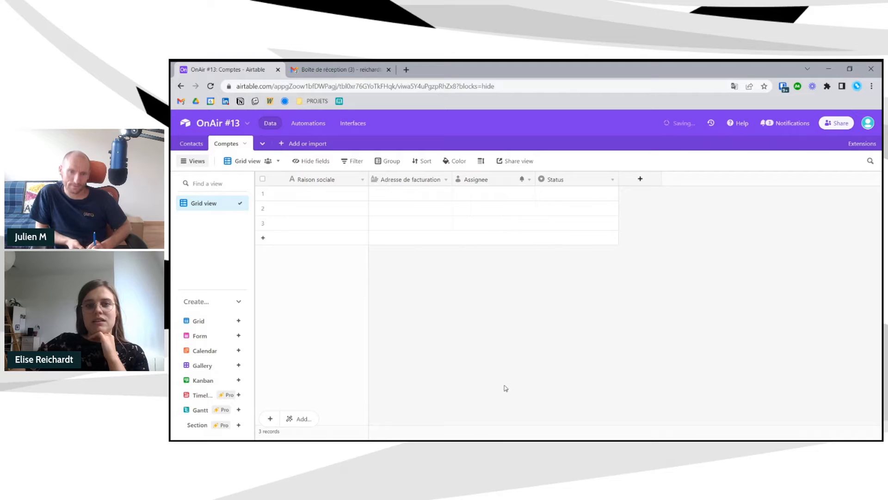
click(529, 180)
click(465, 195)
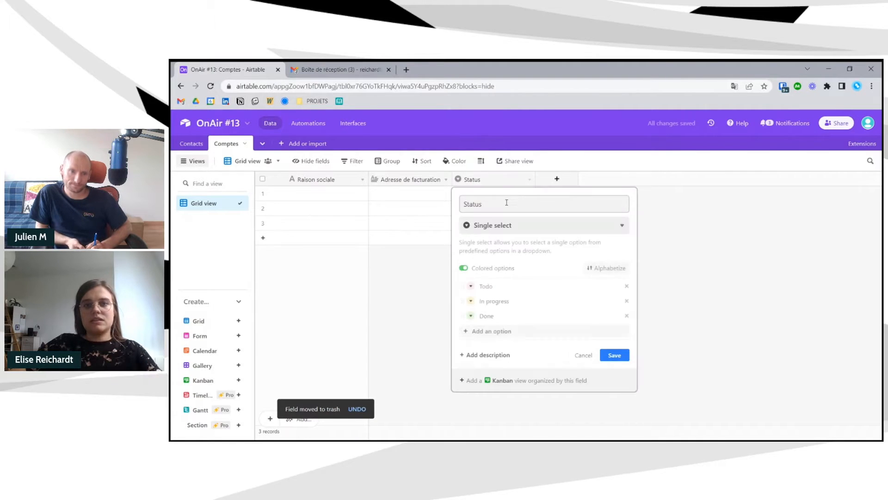
text(SIREA)
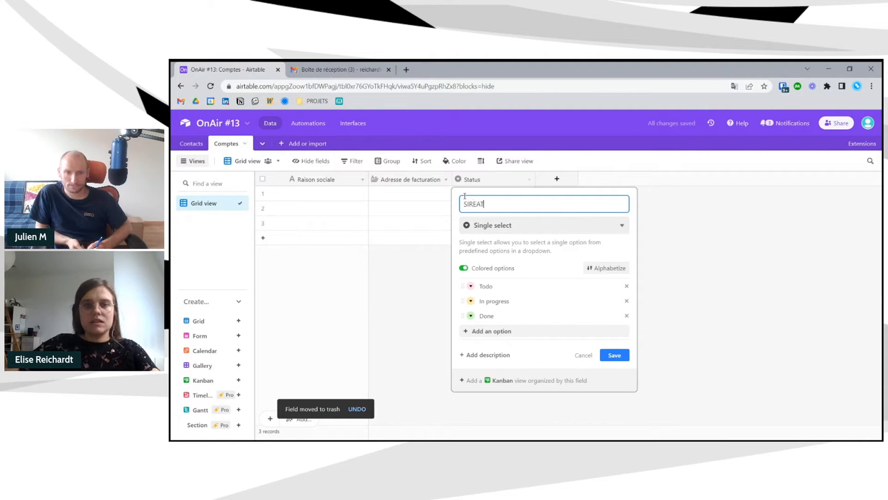
key(BackSpace)
text(T)
click(528, 226)
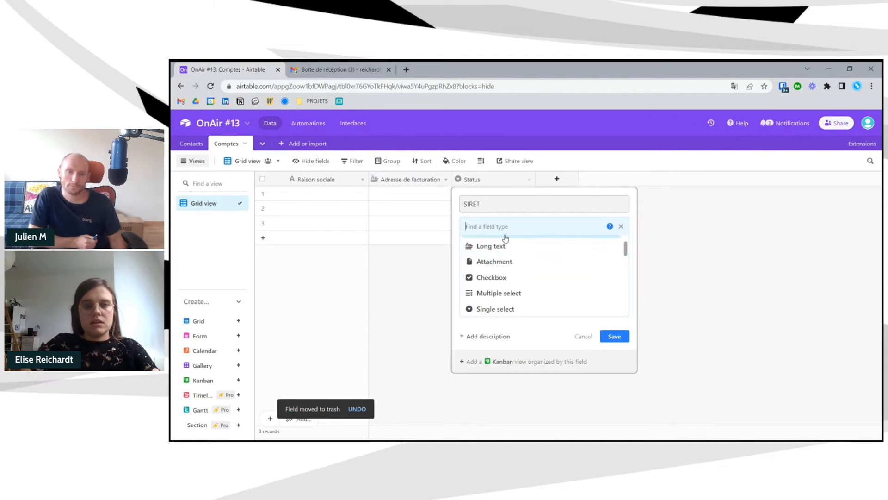
text(SING)
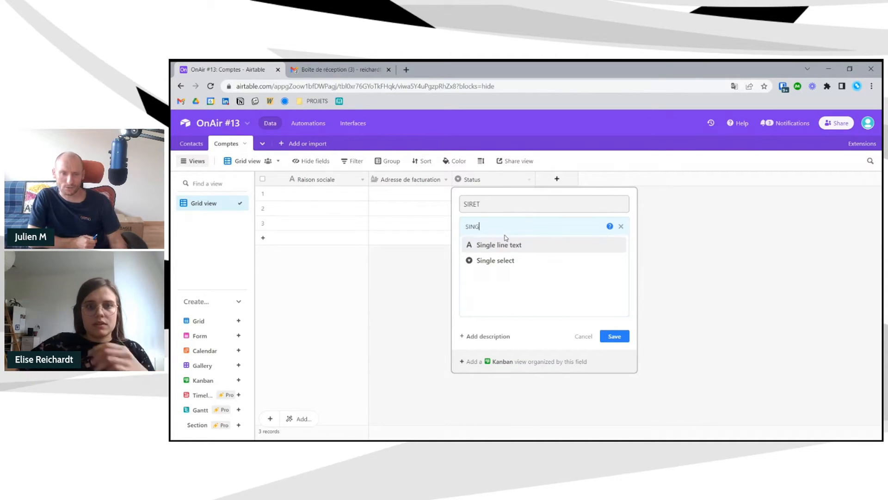
click(525, 253)
click(614, 297)
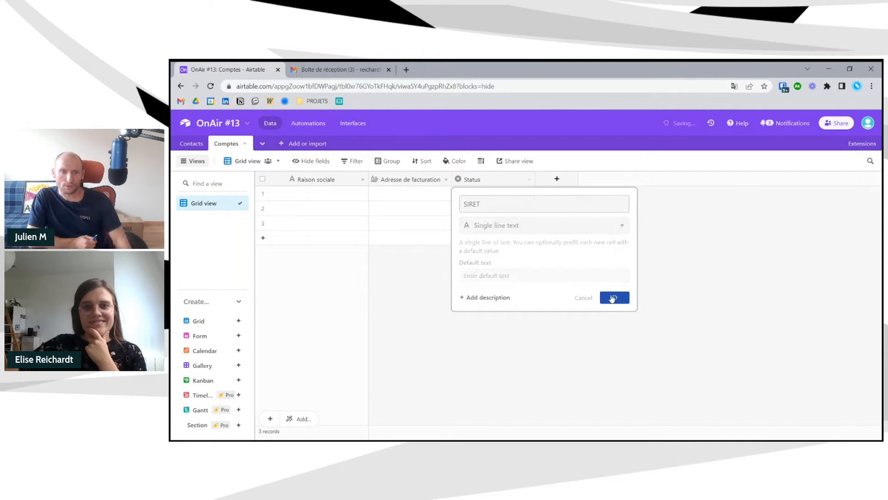
- Add a 'Code postal' Number field with integer format
click(557, 179)
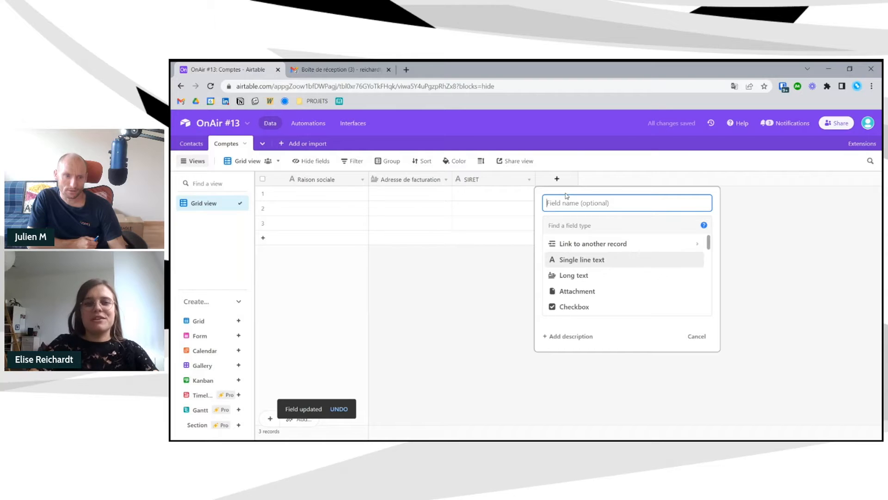
text(Code postal)
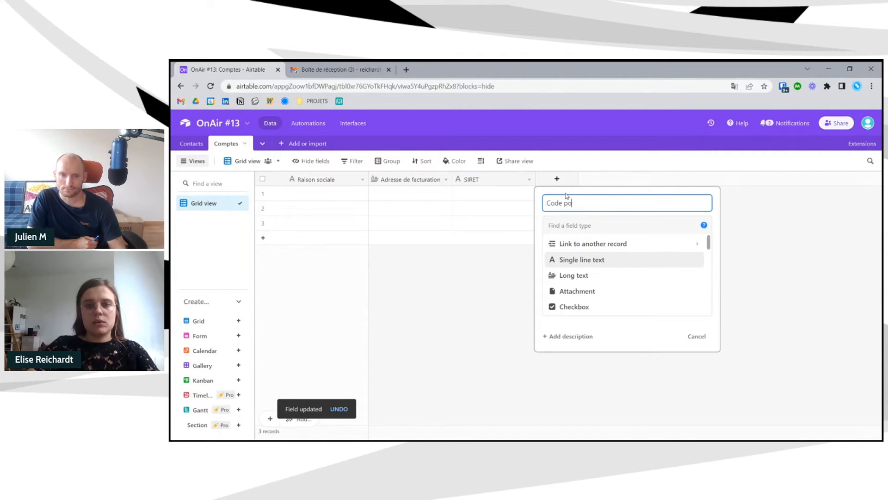
click(577, 224)
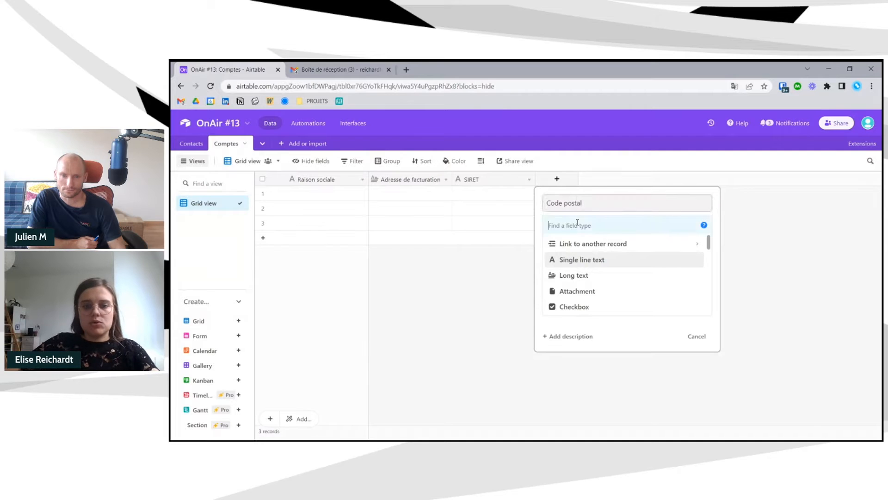
text(nu)
click(586, 243)
click(627, 270)
click(574, 287)
click(690, 316)
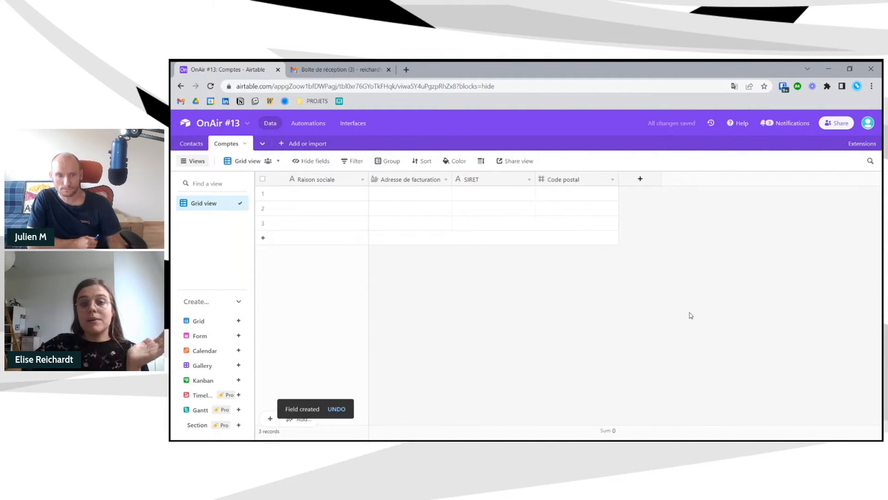
- Make the billing address a single-line text field named 'Adresse (numéro et voie)' and widen its column
click(445, 179)
click(433, 195)
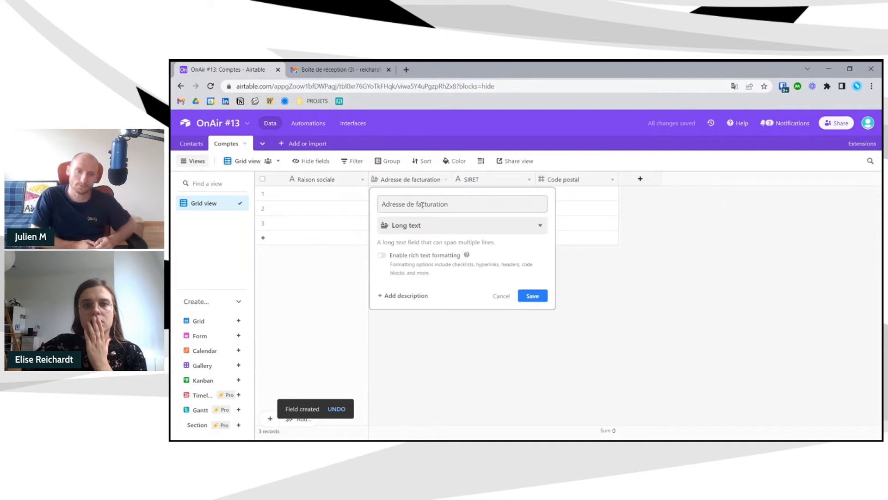
drag(455, 204, 396, 207)
text(sse ()
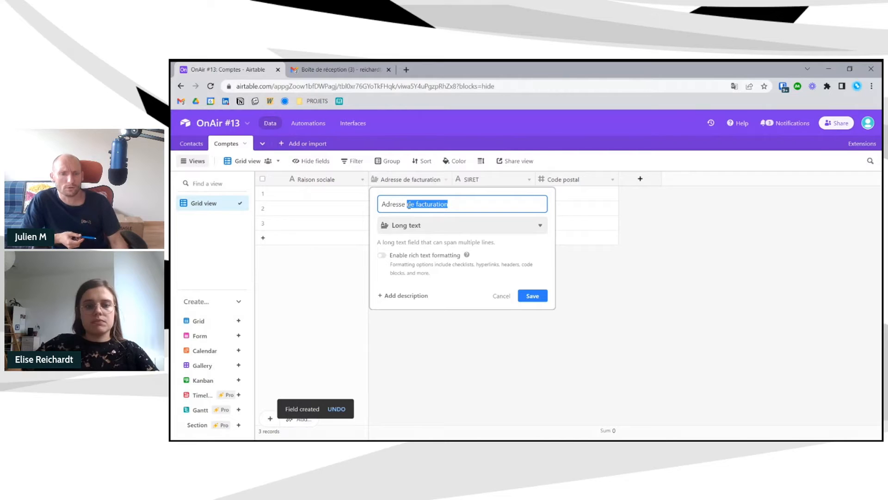
text(n)
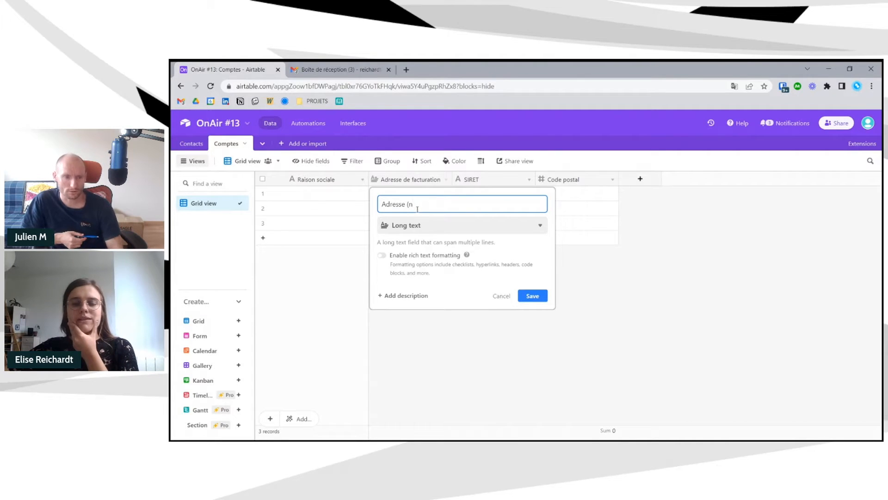
click(428, 224)
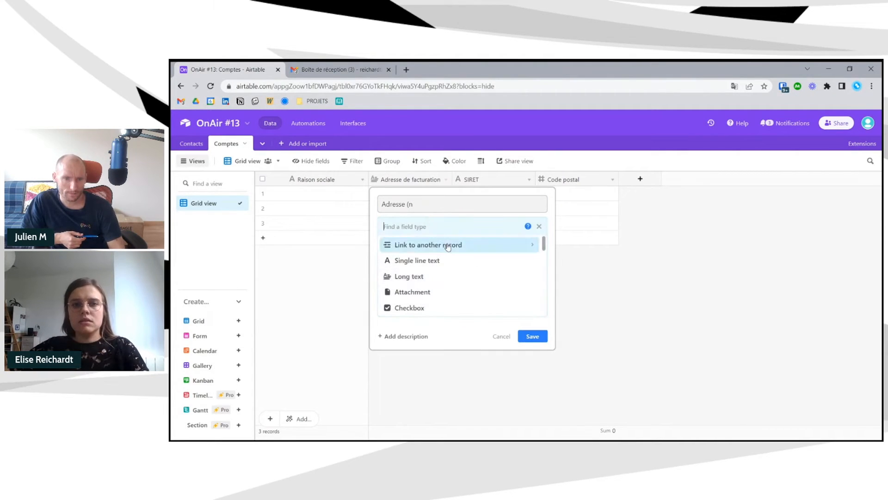
click(452, 259)
click(435, 211)
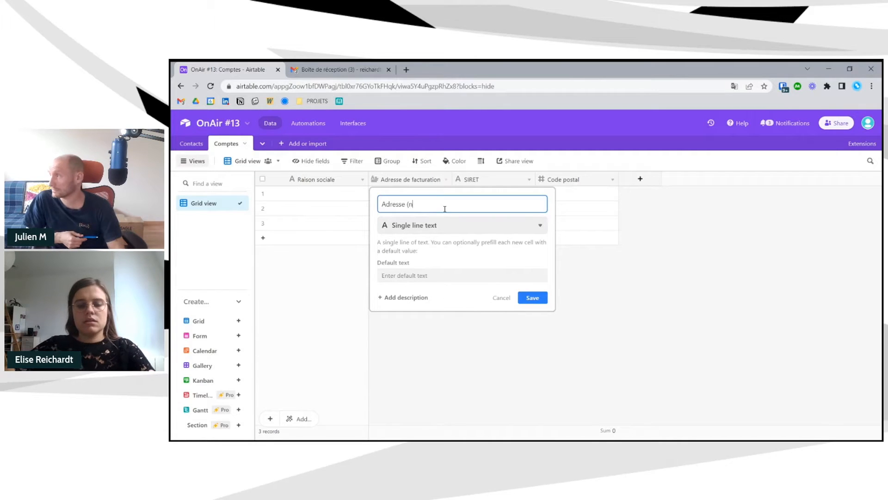
text(uméro et voie))
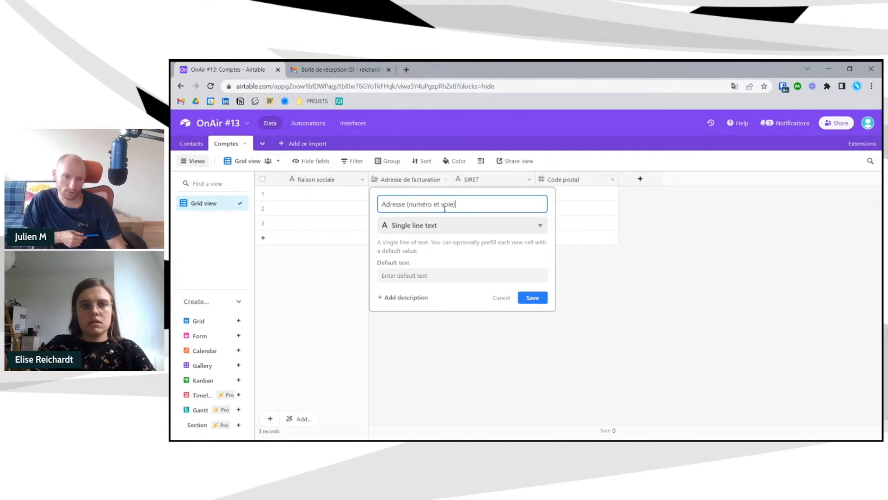
key(Return)
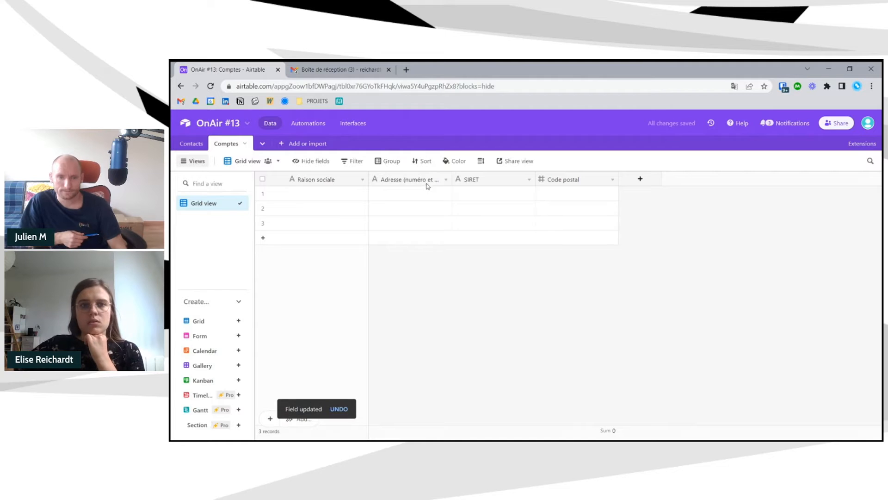
drag(457, 180, 464, 180)
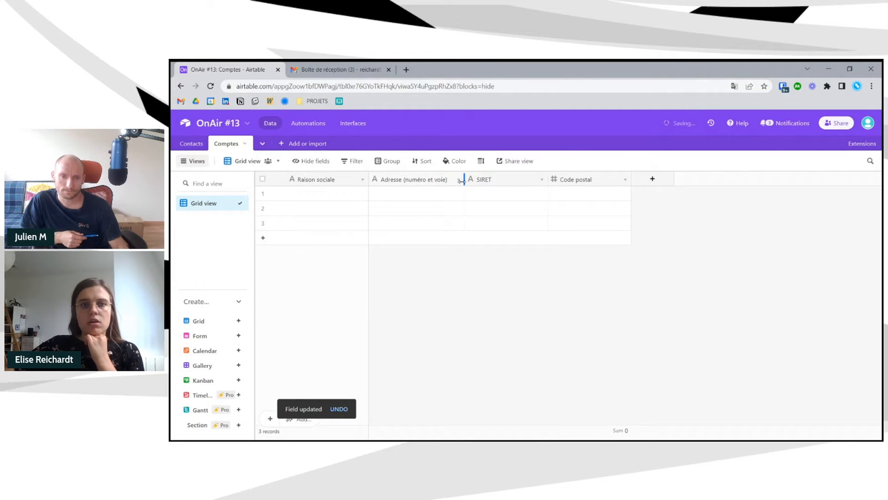
- Add a single-line text field named 'Ville'
click(650, 179)
text(Ville)
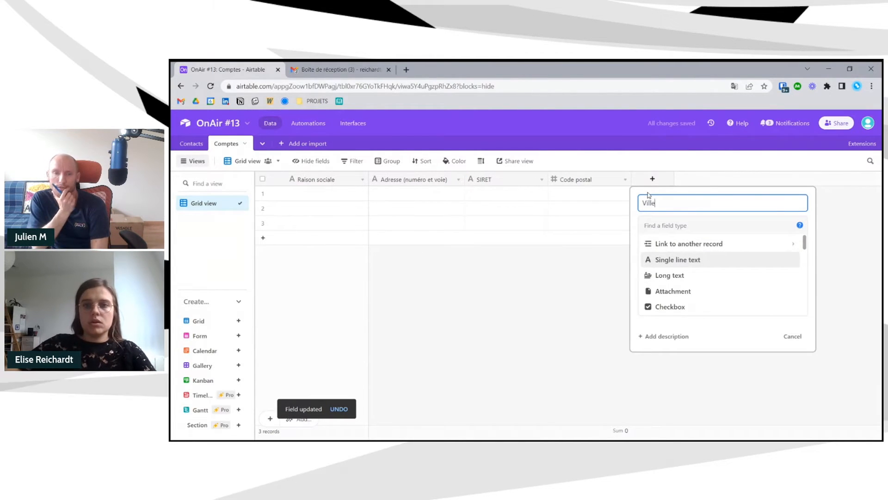
click(669, 262)
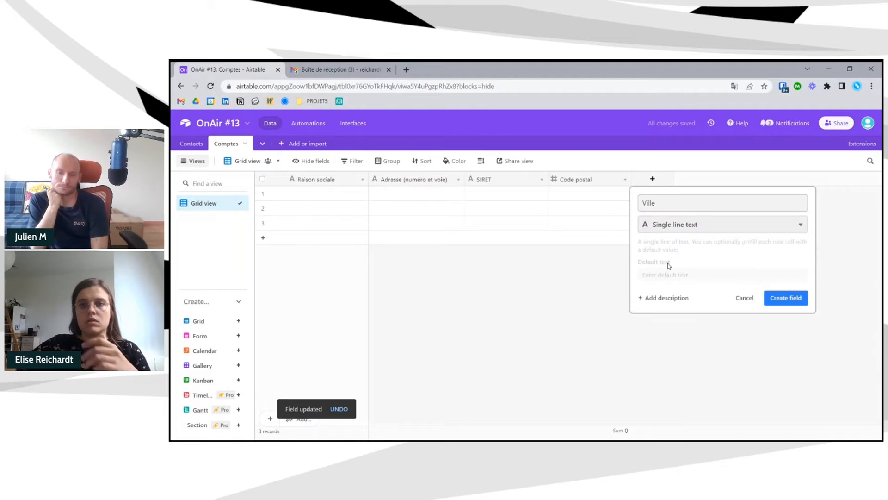
click(787, 299)
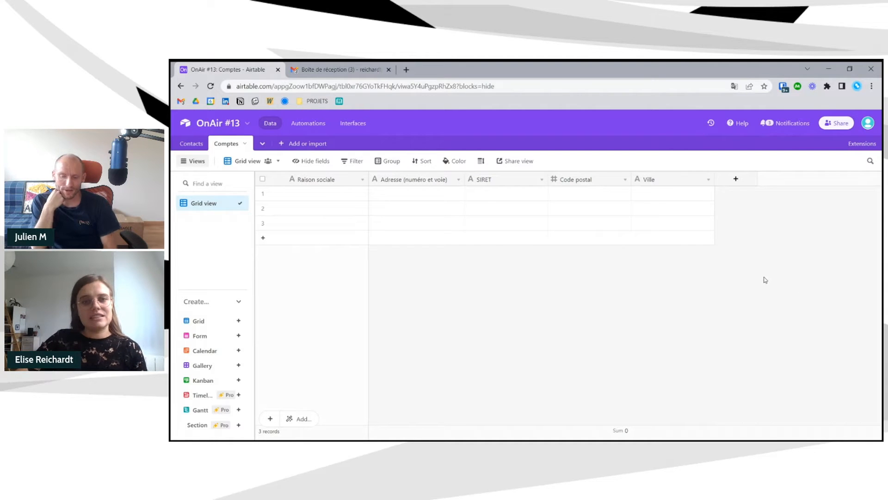
double_click(340, 196)
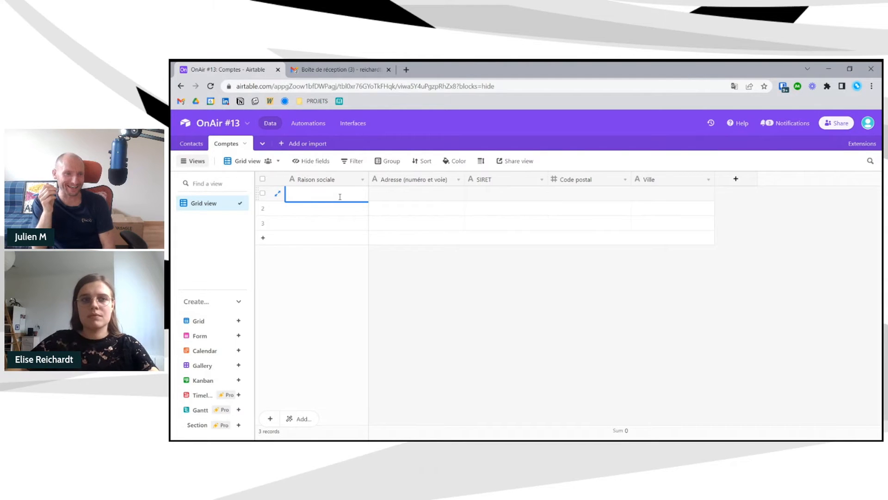
- Add a 'Contacts' field linking to Contacts table records, skipping the lookup fields prompt
click(736, 179)
text(Contacts)
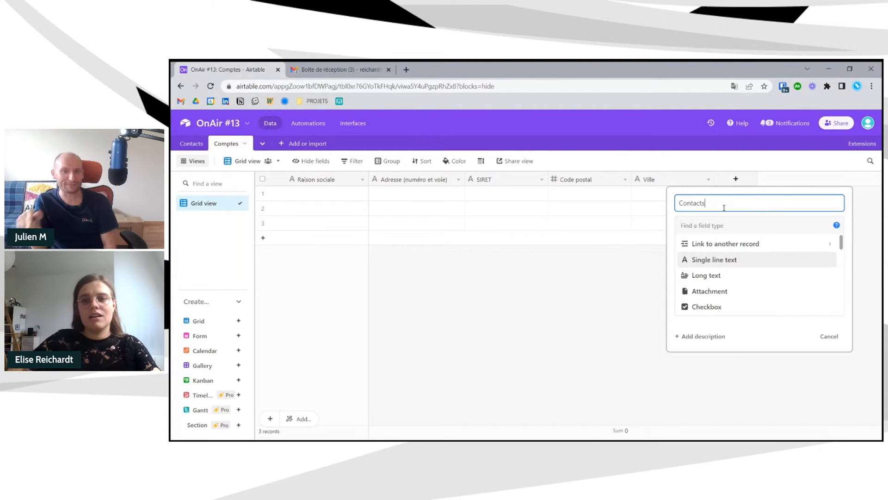
click(717, 225)
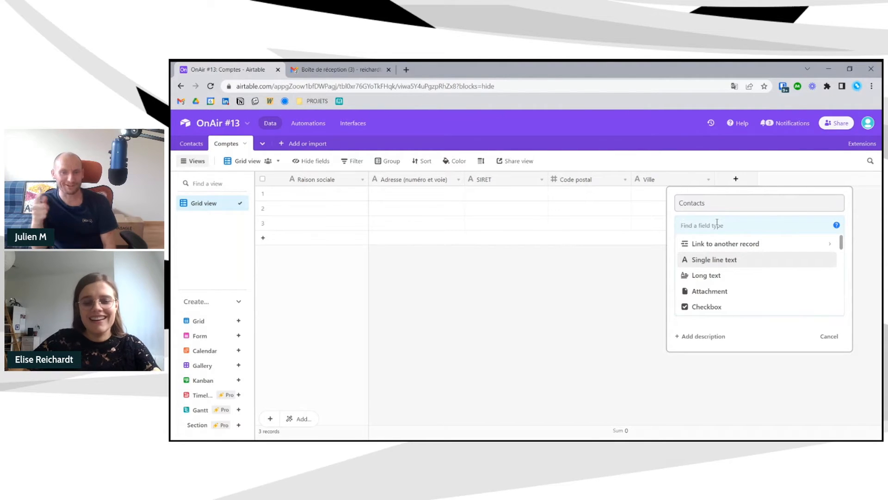
text(li)
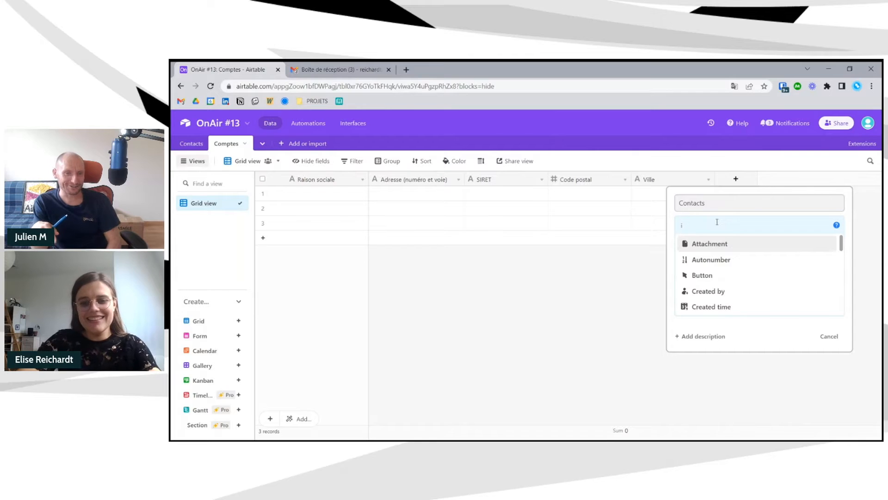
click(731, 243)
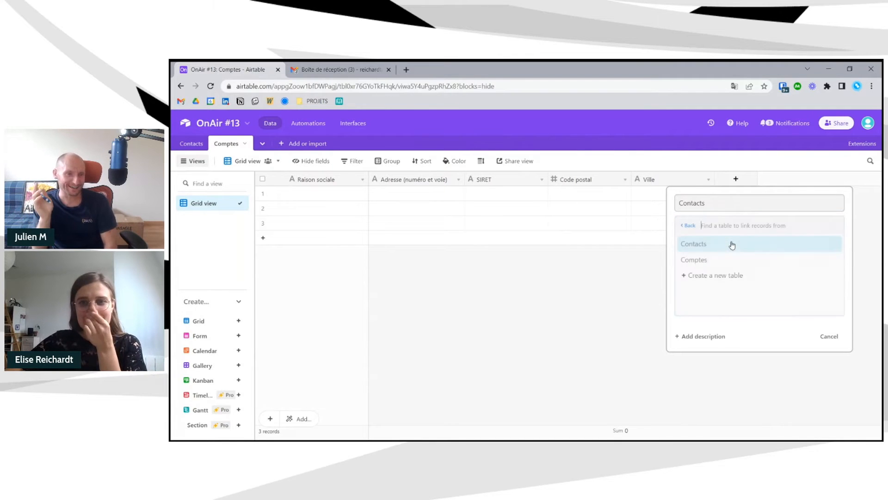
click(731, 244)
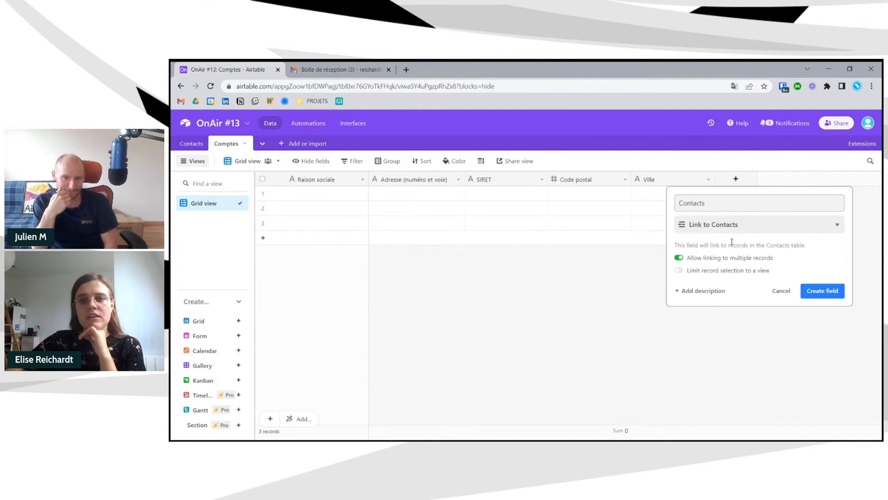
click(736, 203)
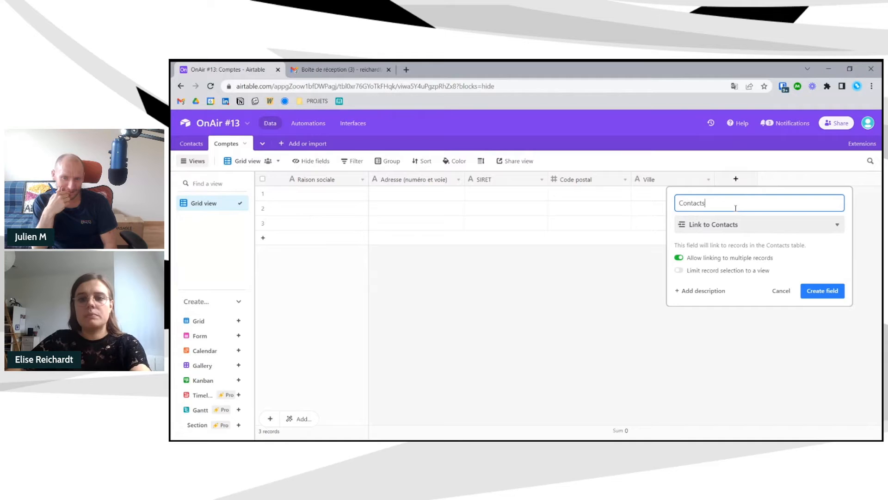
click(817, 291)
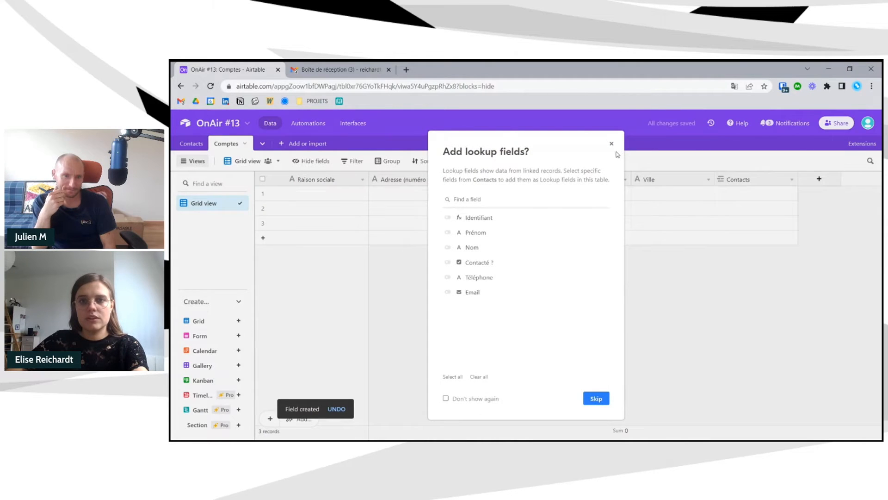
click(611, 144)
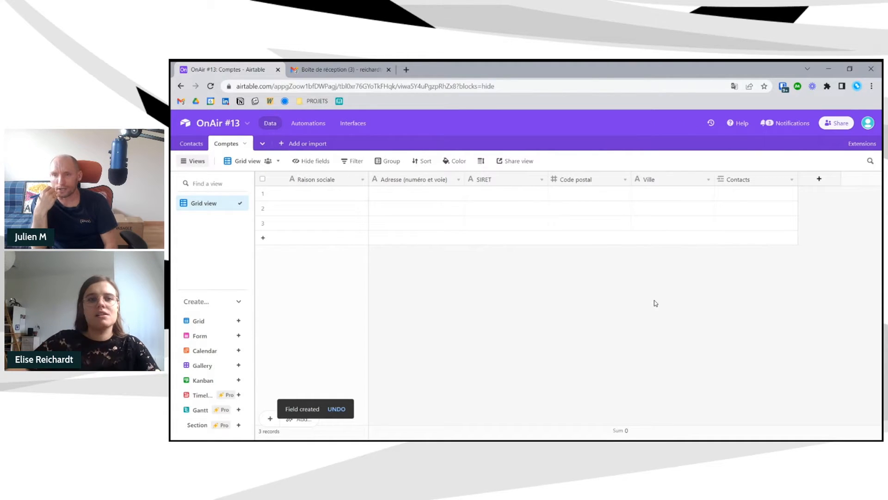
- Enter the first account's company name (a person's business name) and its street address
double_click(323, 196)
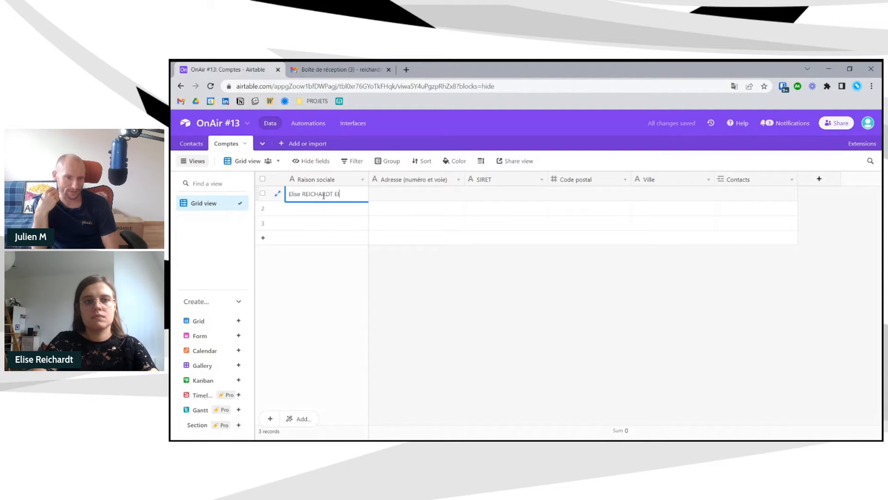
key(Tab)
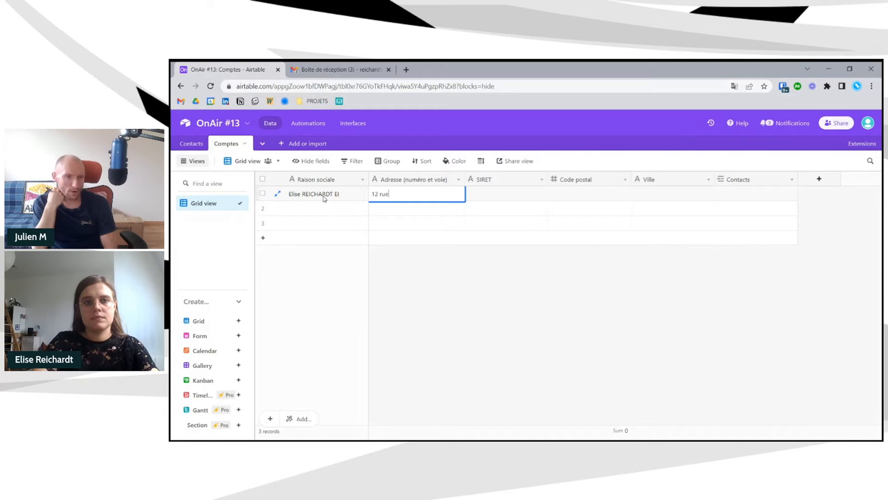
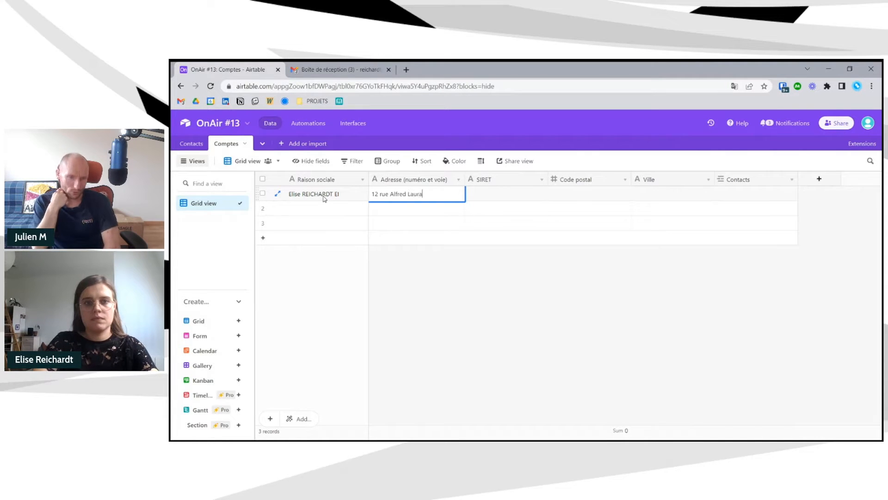
key(Tab)
- Set postal code 92100 and city Boulogne-Billancourt, and link the first listed contact
key(Tab)
text(92100)
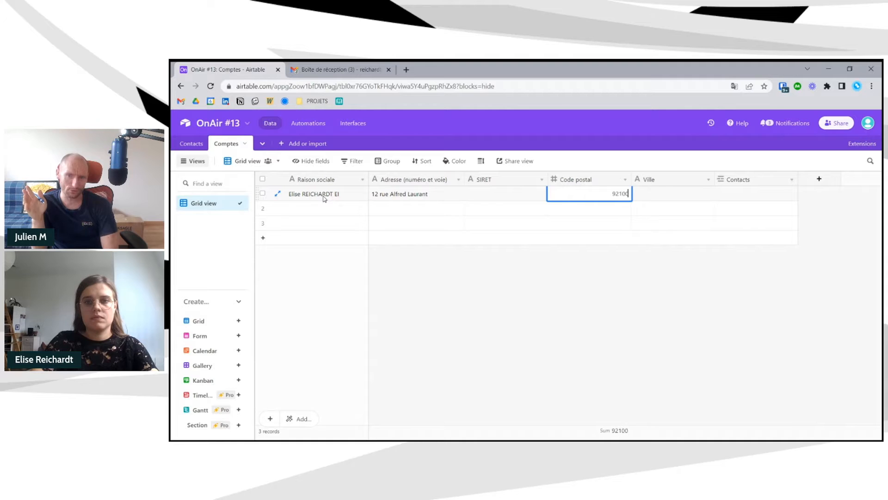
key(Tab)
text(Boulogn)
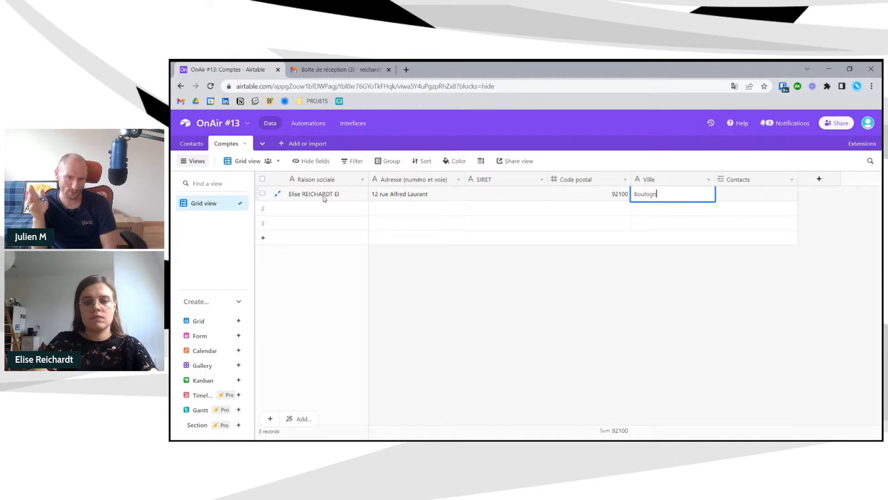
text(e-Billancourt)
key(Tab)
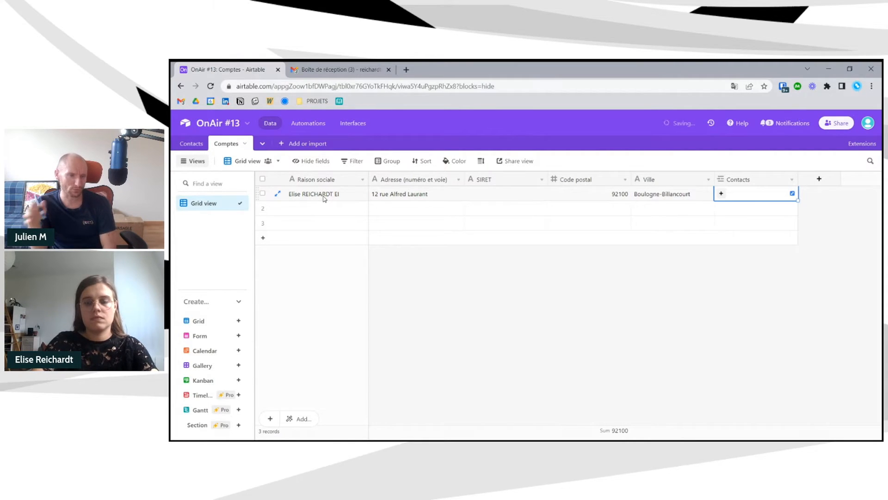
click(722, 194)
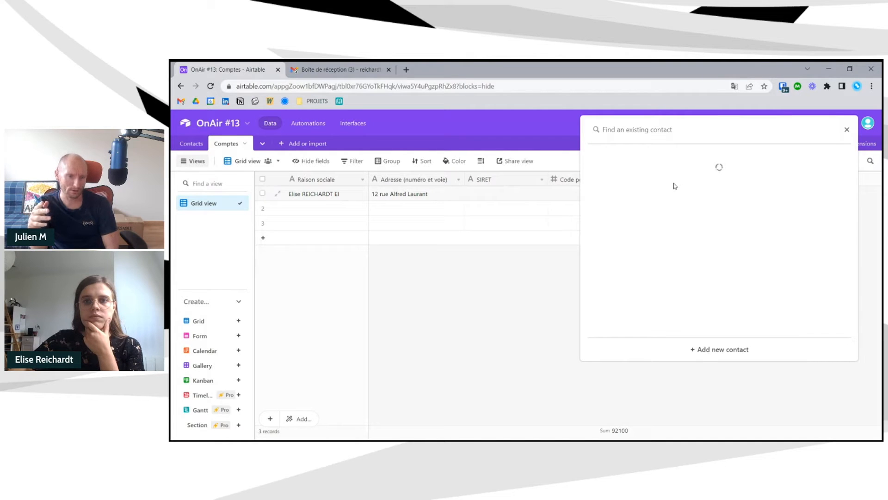
click(661, 181)
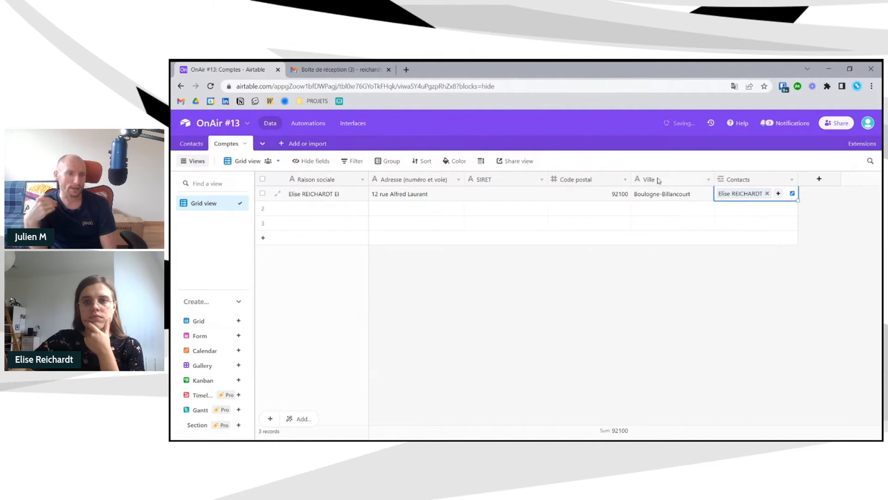
click(551, 306)
- Name the second account 'Fuz'O' and link a different existing contact to it
double_click(302, 209)
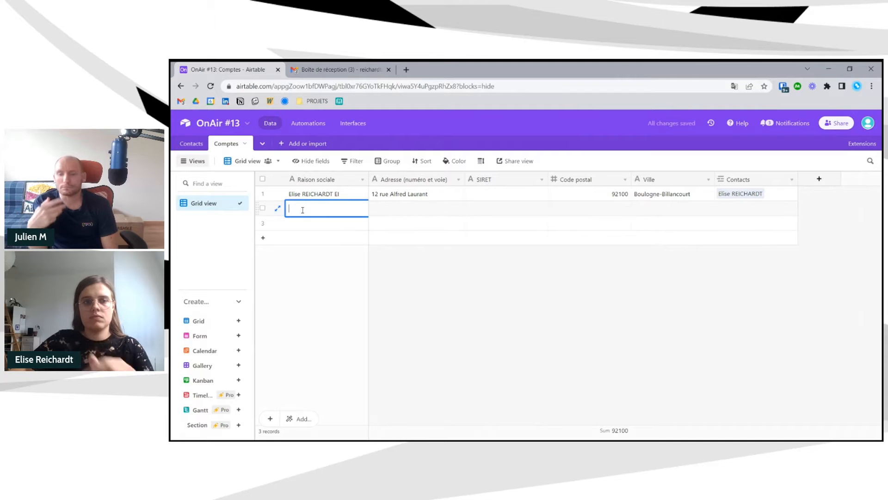
text(Fuz)
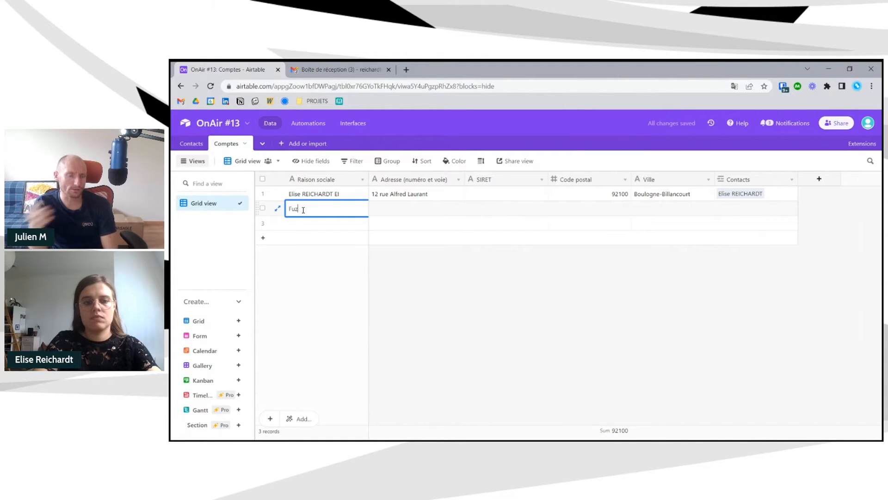
text('O)
key(Tab)
key(Tab)
key(Tab)
key(Tab)
key(Tab)
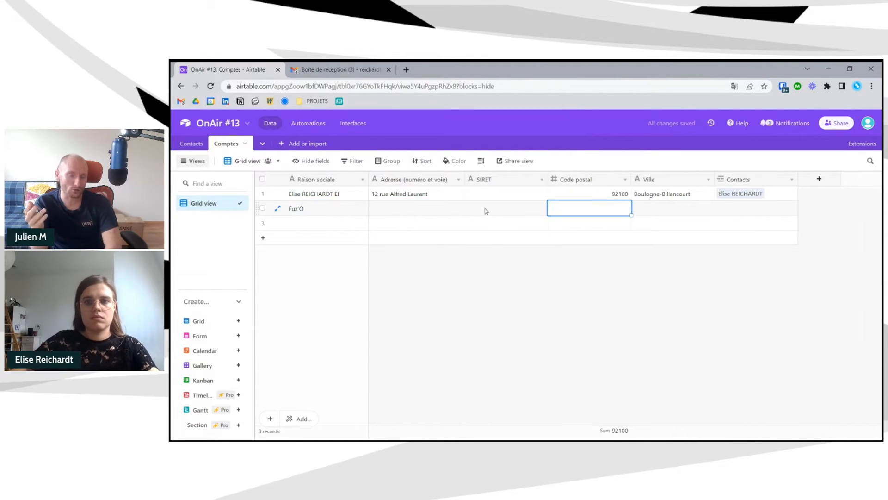
click(721, 208)
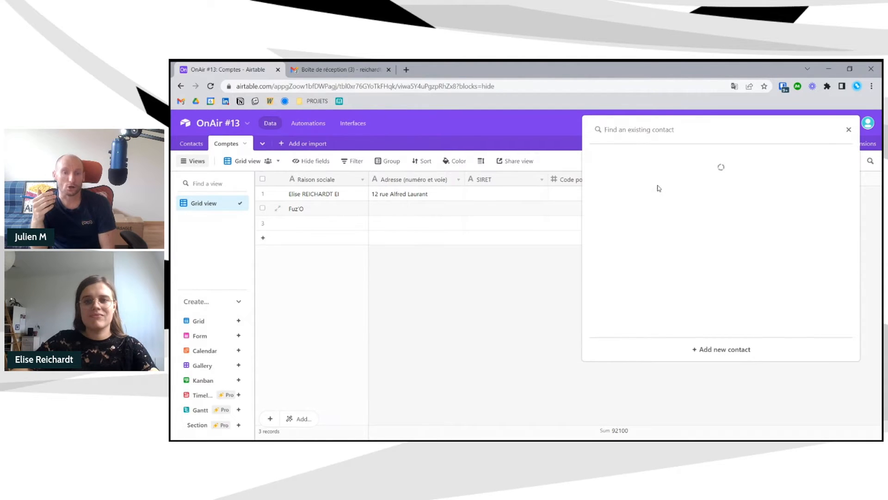
click(644, 254)
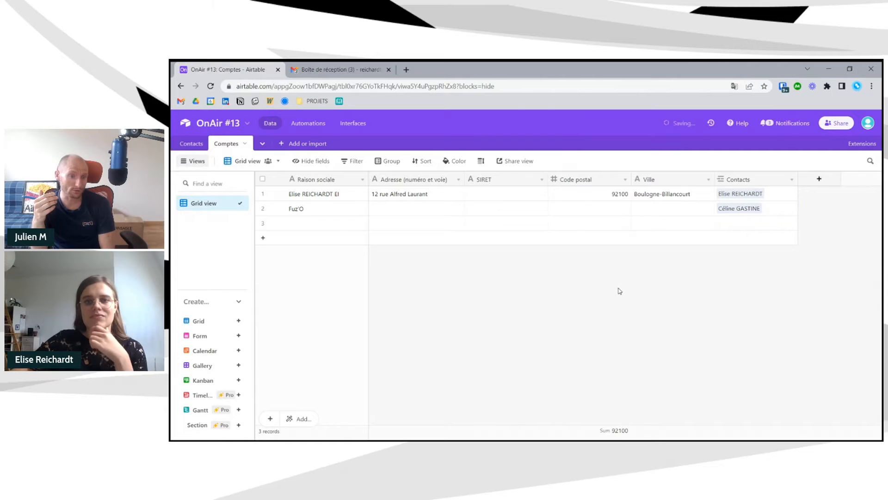
click(318, 226)
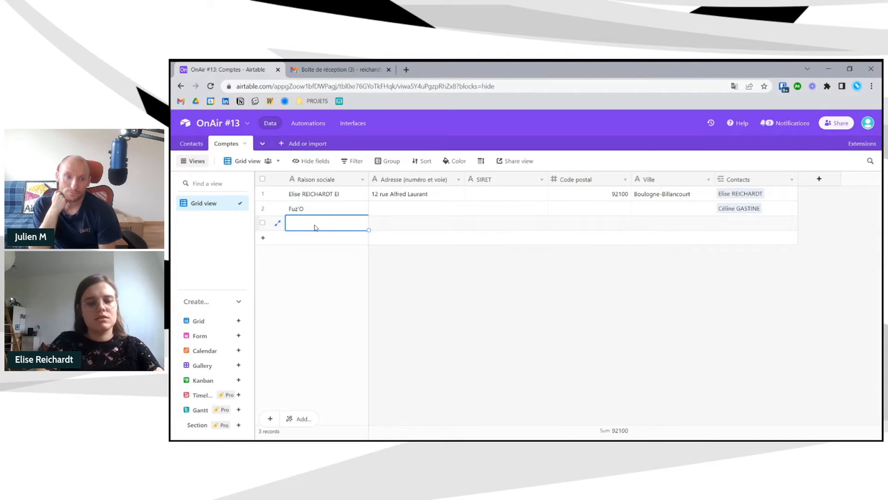
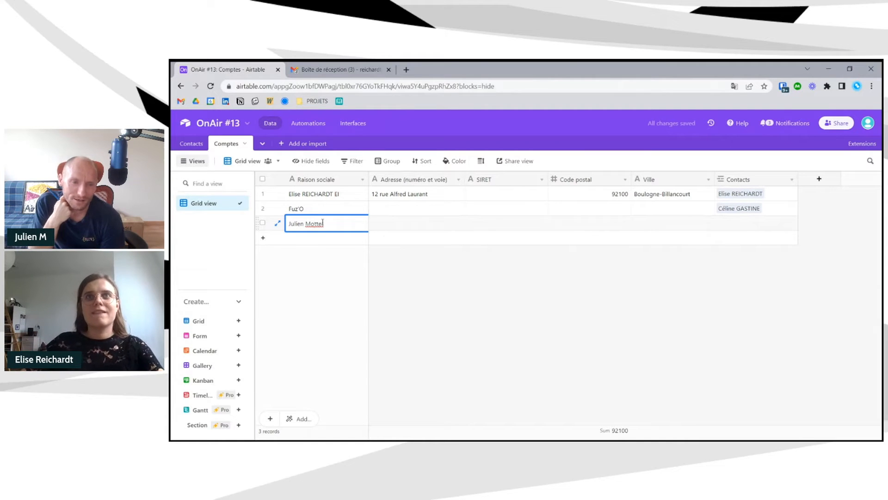
- Name the third account 'Airtable Facile', replacing a mistyped name, and open its contact picker
drag(329, 224, 287, 218)
text(Airtable Fac)
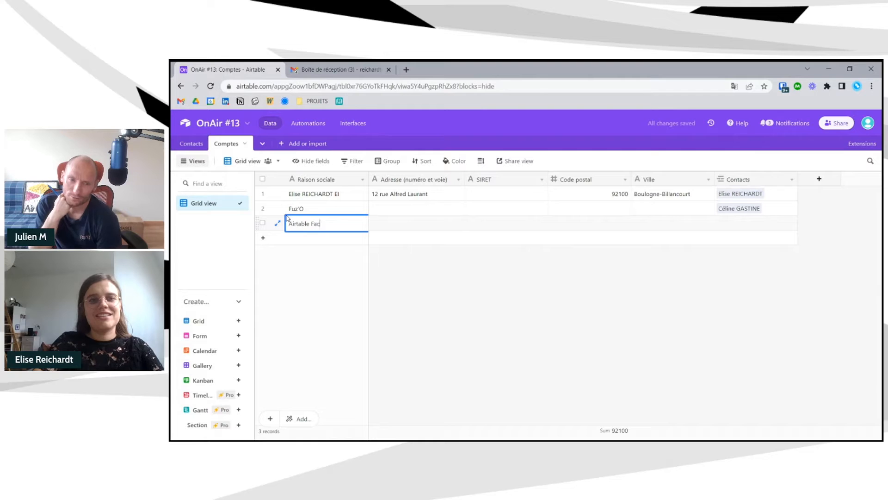
text(liile)
click(540, 264)
click(725, 222)
click(725, 222)
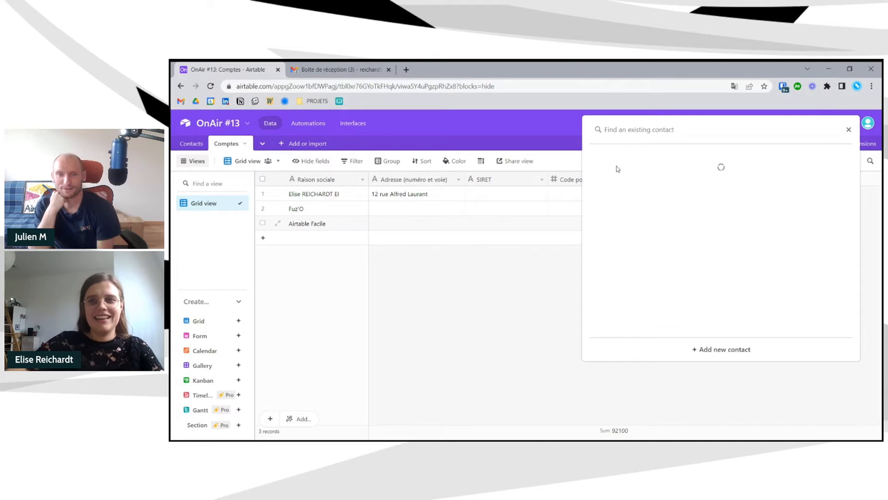
- Create a new contact linked to Airtable Facile, filling in the contact's first and last name
click(706, 348)
click(451, 260)
key(Tab)
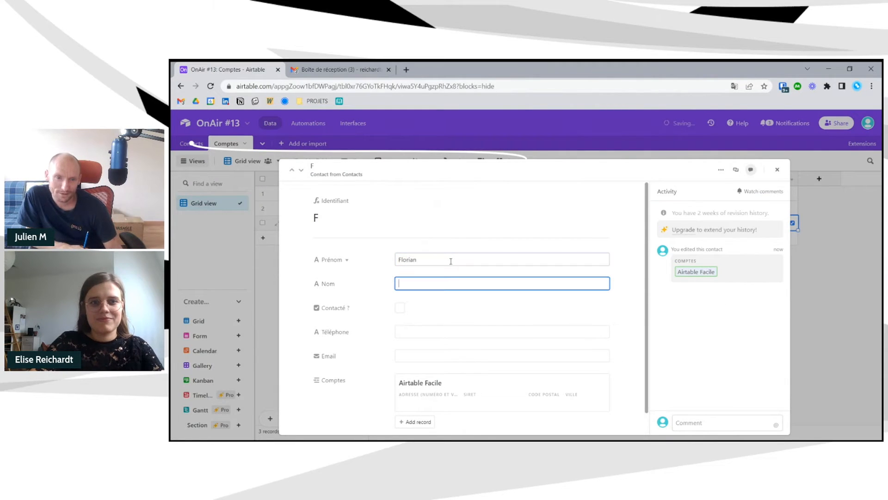
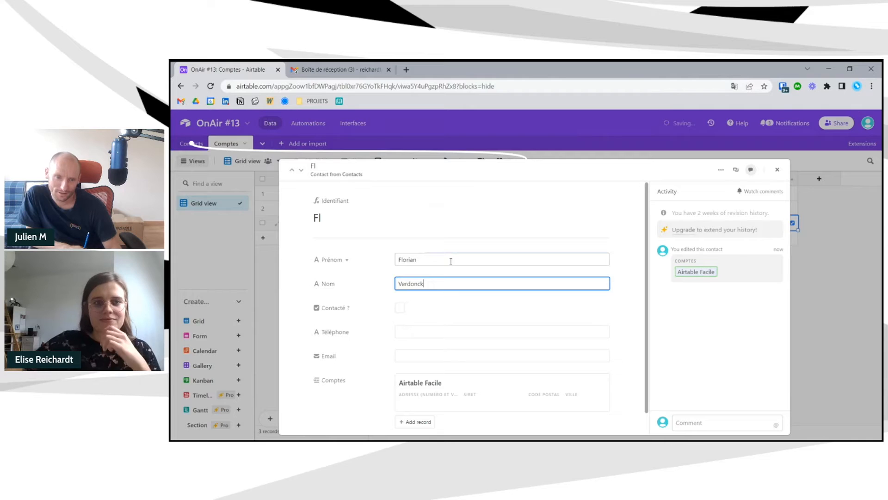
scroll(474, 299, down, 1)
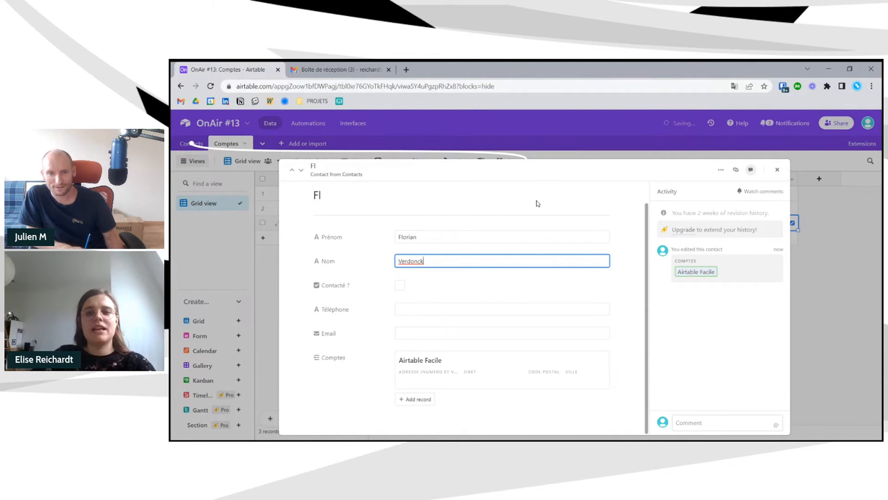
scroll(509, 278, up, 1)
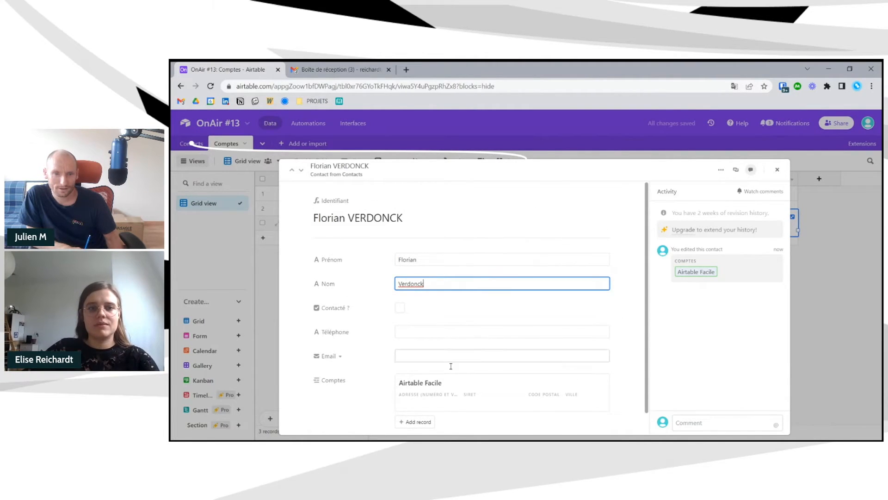
scroll(437, 336, down, 1)
scroll(430, 306, up, 1)
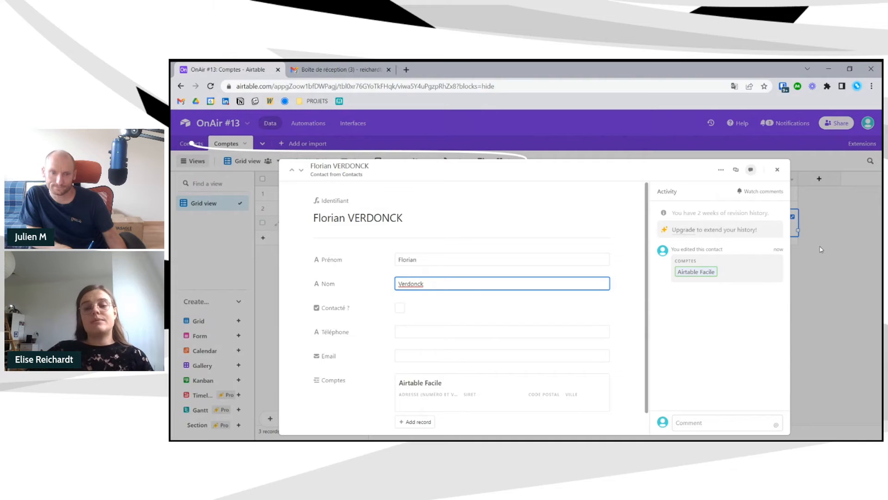
click(777, 169)
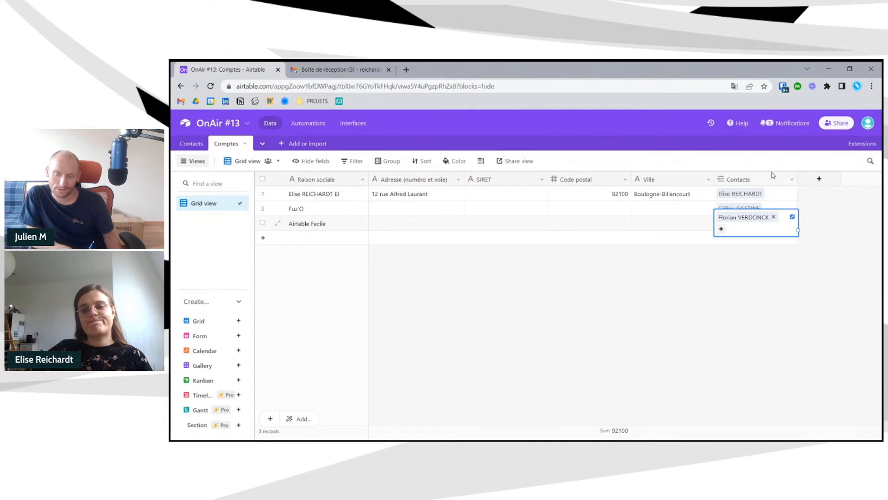
click(812, 200)
- Narrow the Contacts column and switch to the Contacts table
drag(793, 179, 786, 180)
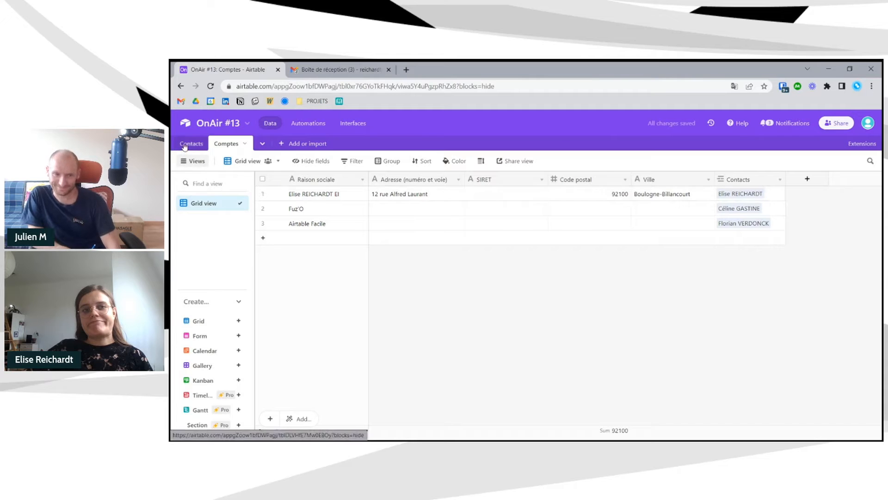
drag(785, 179, 777, 179)
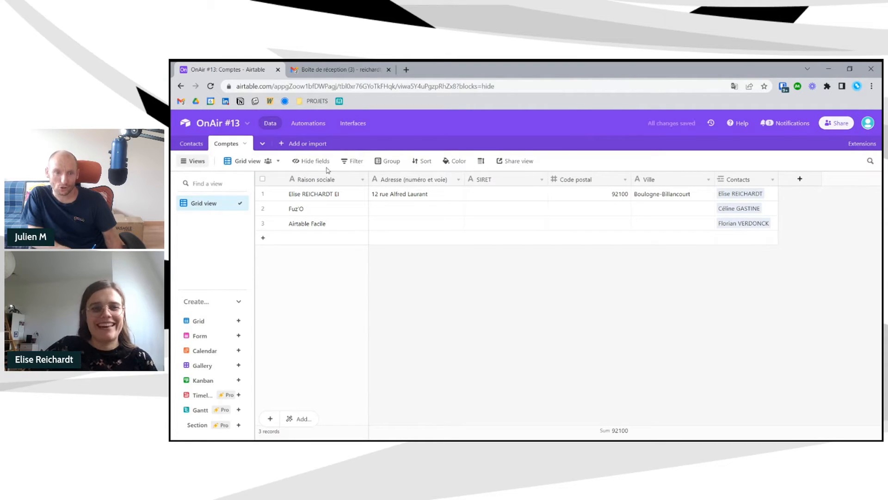
click(190, 147)
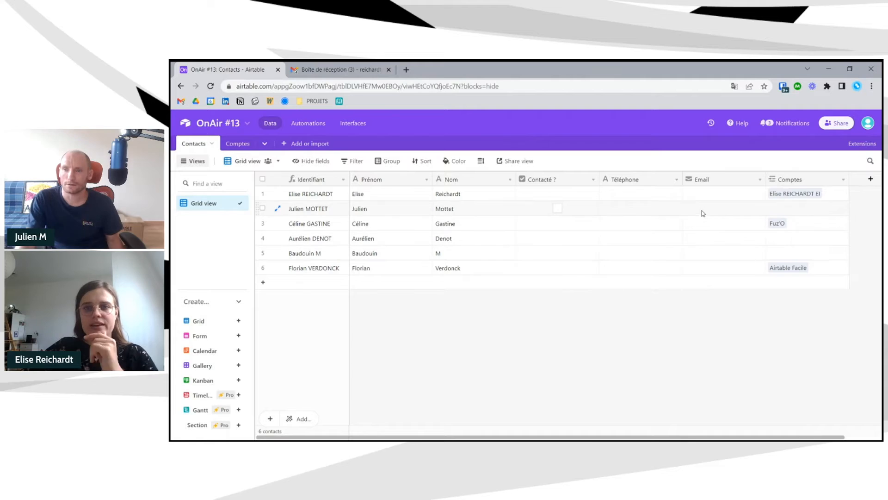
- Enter a mobile phone number and the contact's e-mail address in row 1's Téléphone and Email cells
click(659, 197)
text(06)
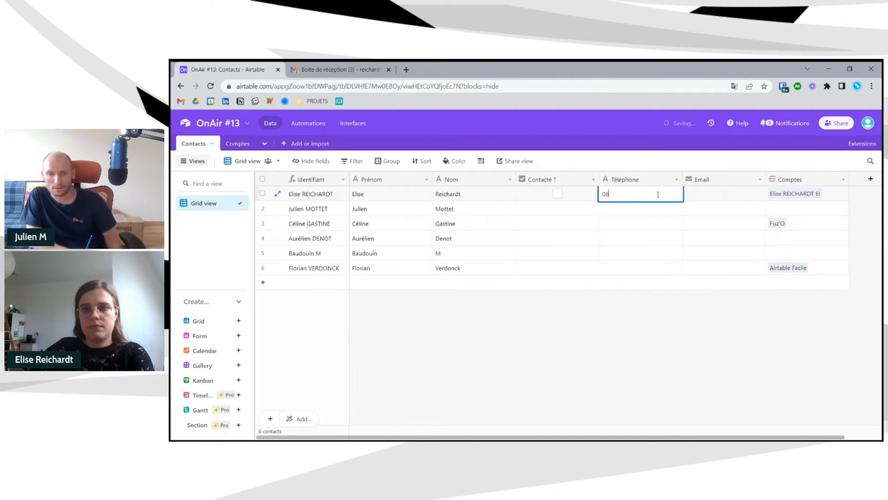
text(0111)
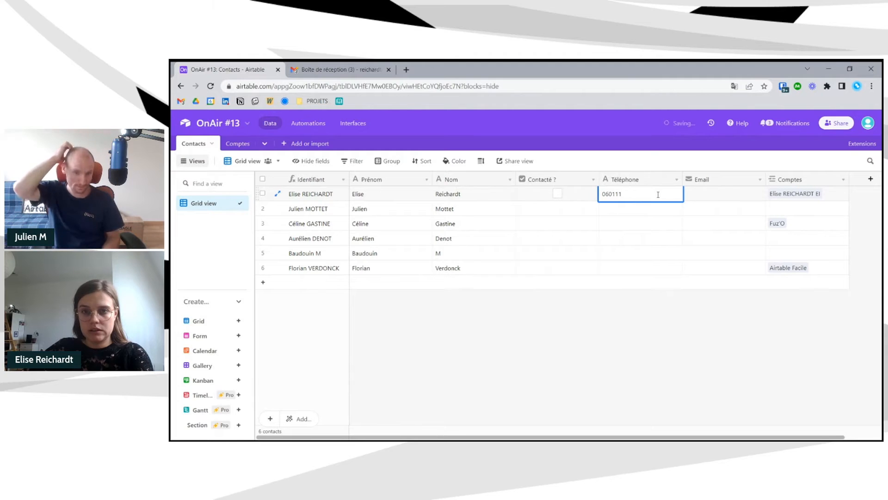
text(1111)
click(706, 193)
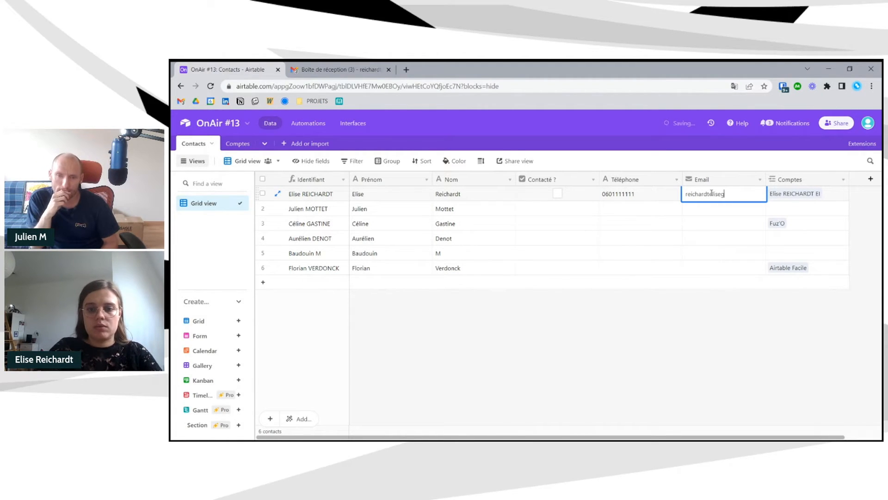
click(676, 331)
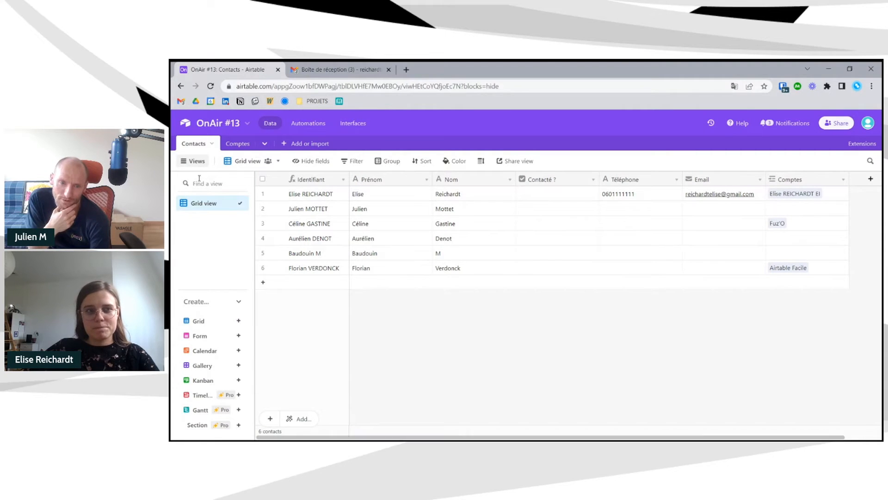
click(236, 144)
- Add a fourth account row with its name and street address
click(272, 240)
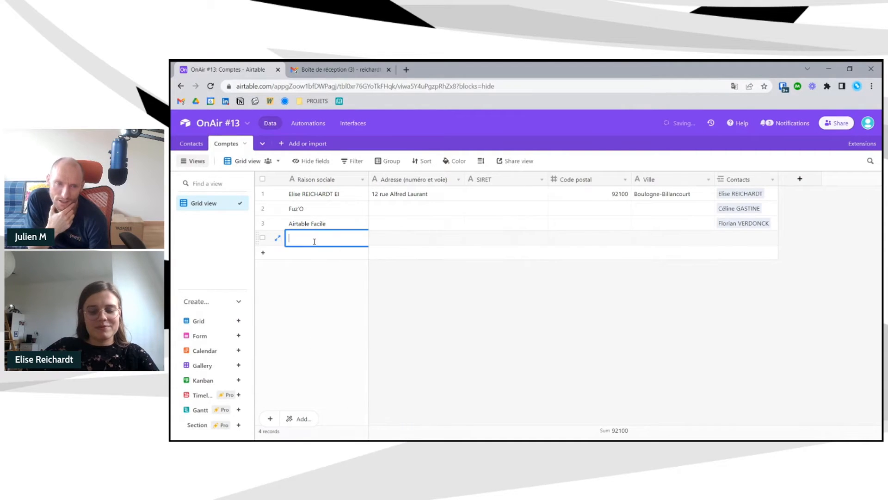
text(Julien Motteta)
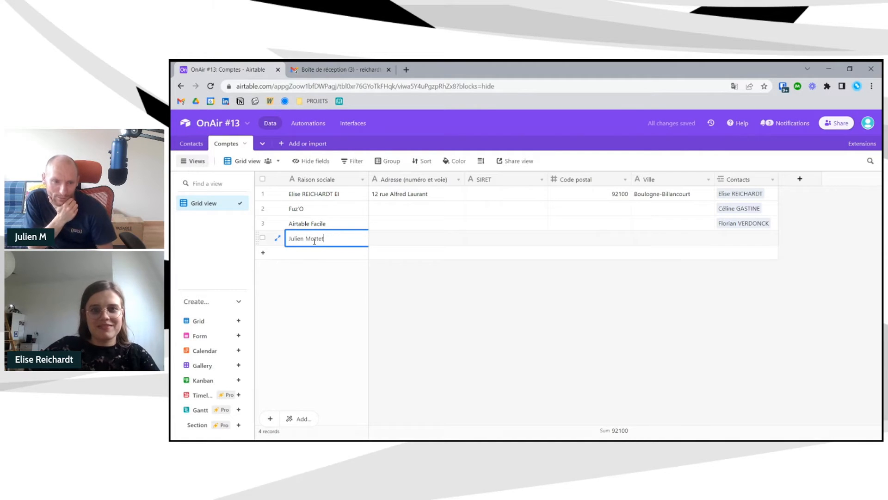
key(BackSpace)
click(421, 241)
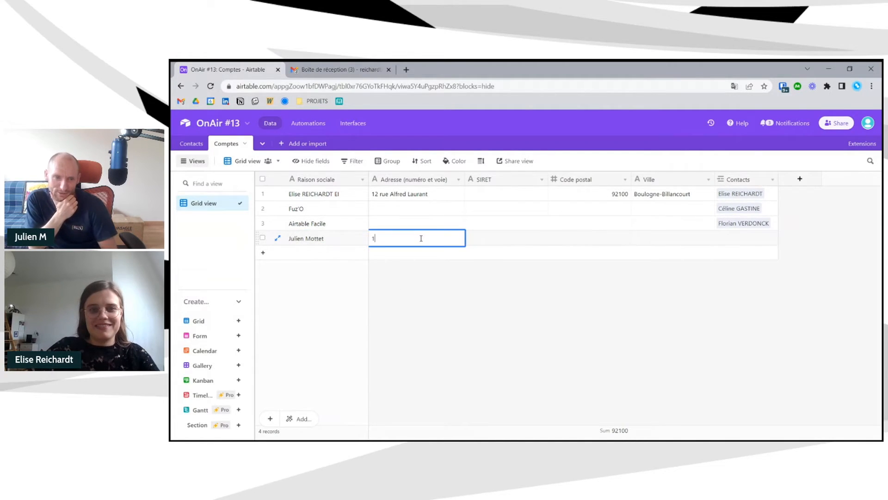
key(Tab)
- Enter postal code 8000 and city Amiens, and link the matching contact to the account
click(577, 241)
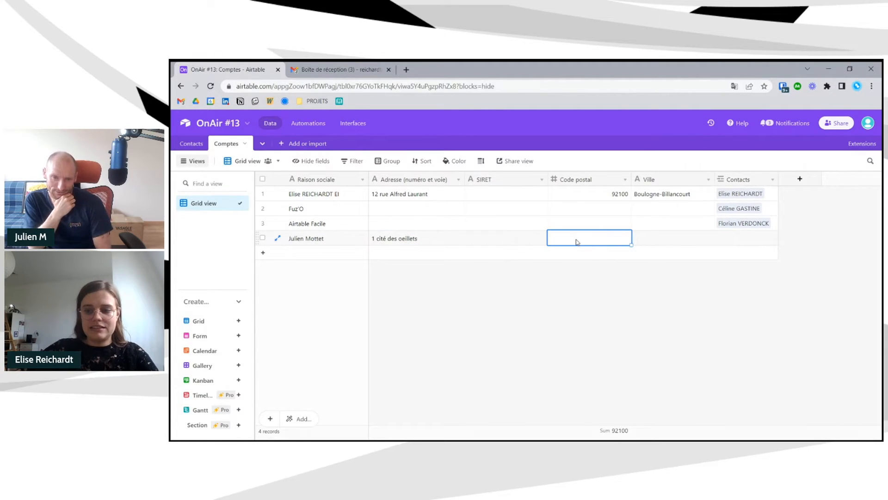
text(80)
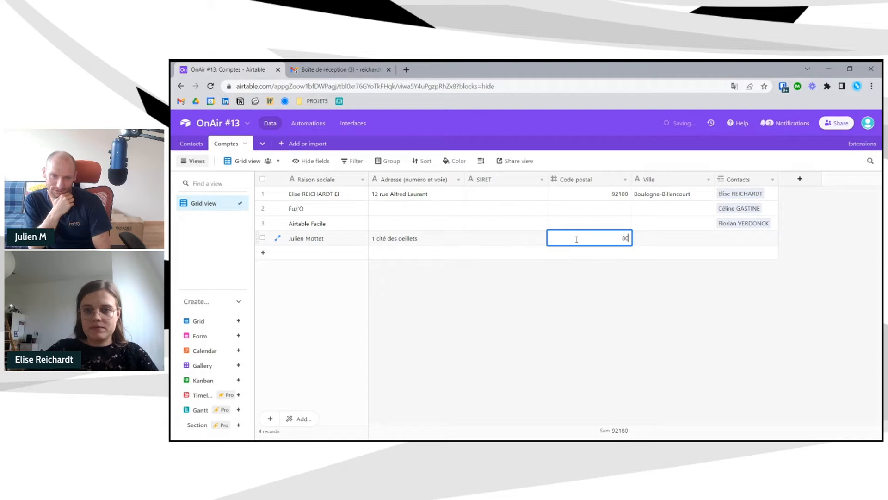
text(000)
key(Tab)
text(Amiens)
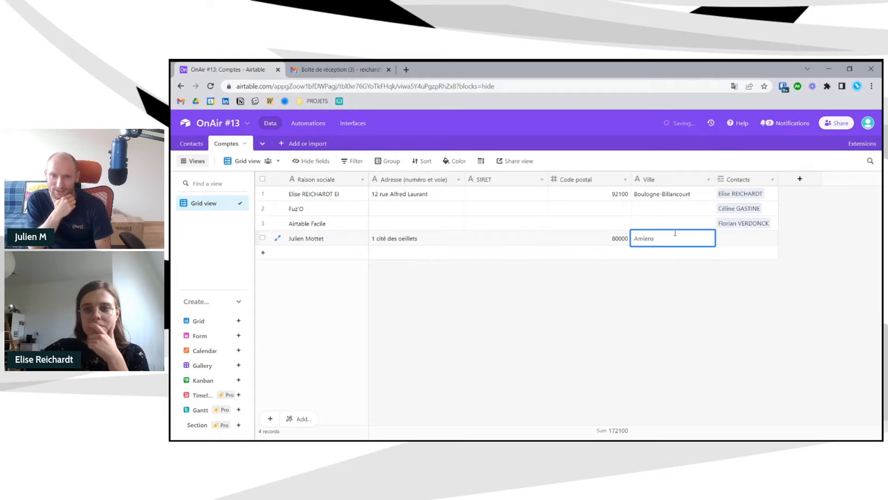
click(752, 237)
click(721, 238)
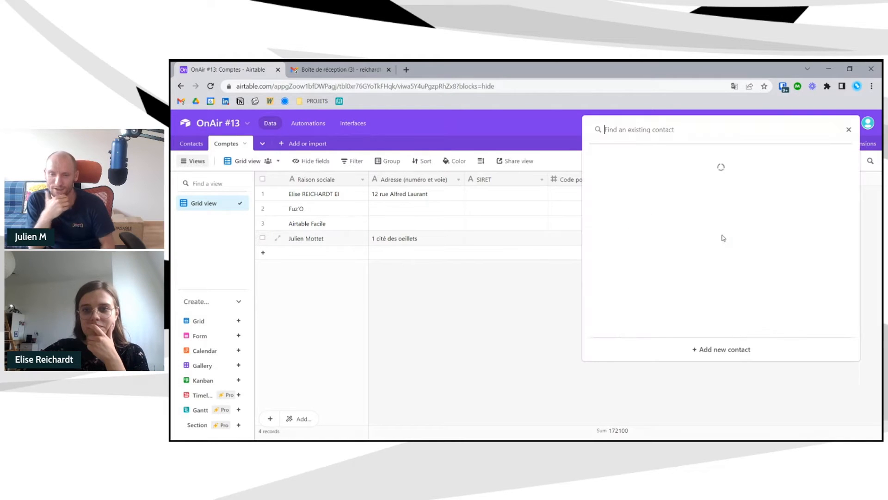
click(624, 199)
click(523, 332)
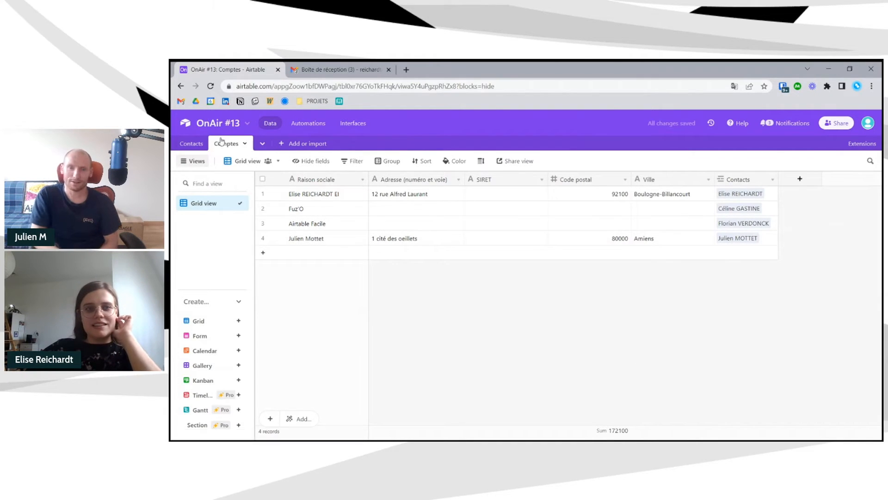
- Copy the first contact's phone number into the Téléphone cells of rows 2 to 6
click(179, 147)
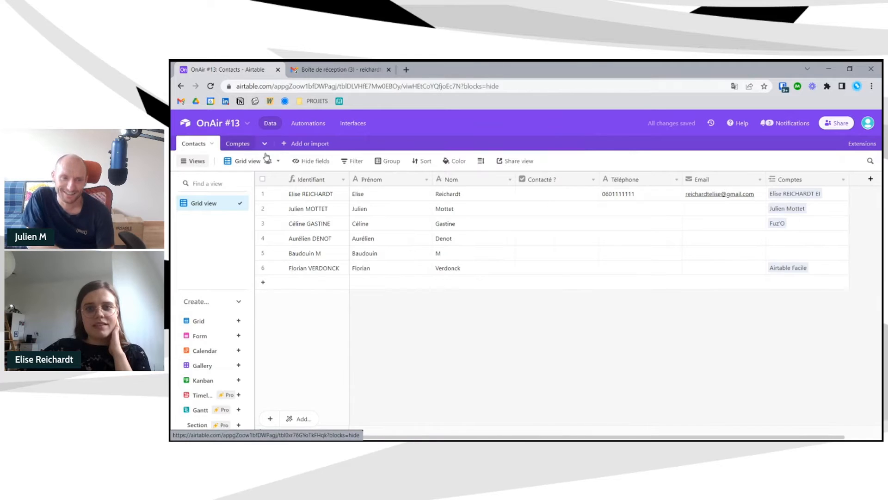
click(637, 194)
key(ctrl+c)
drag(632, 211, 635, 266)
key(ctrl+v)
click(704, 290)
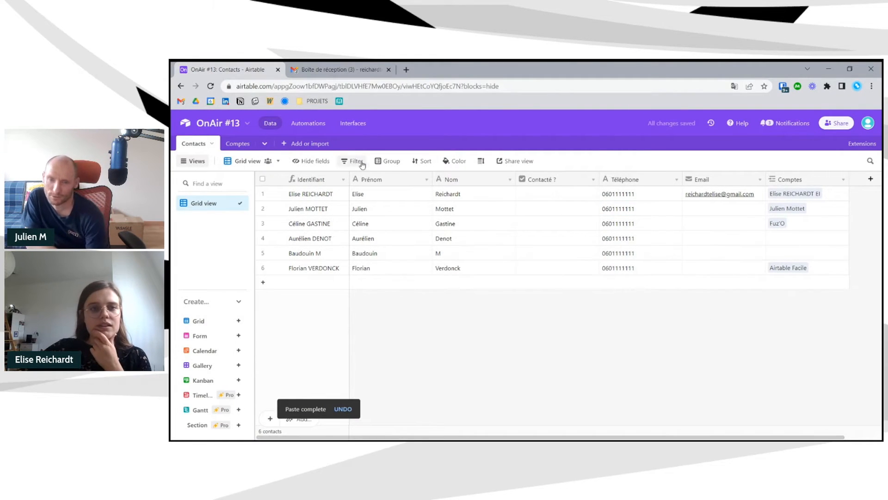
- Fill the Email cells of rows 2 to 6 with the placeholder email@test
click(737, 214)
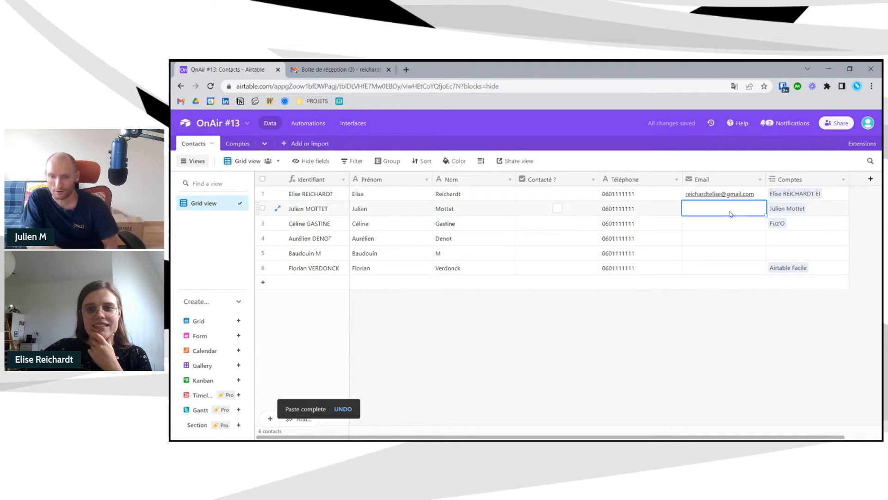
text(email@test)
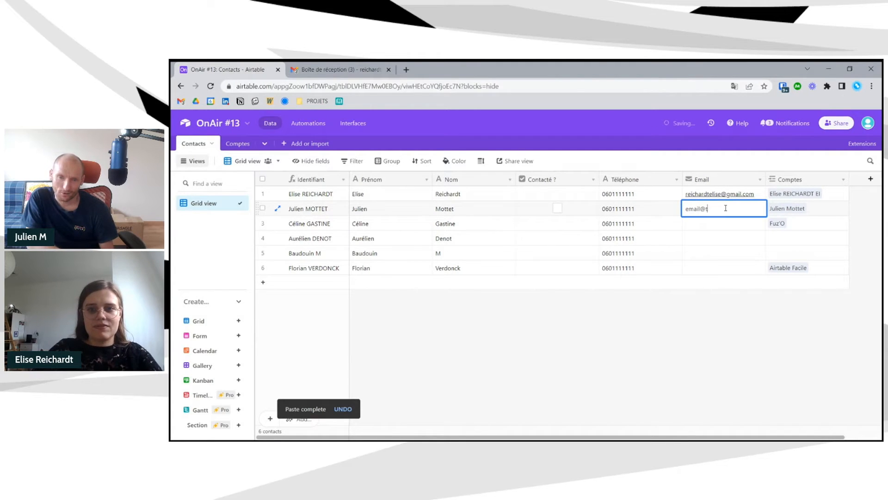
click(694, 348)
click(741, 211)
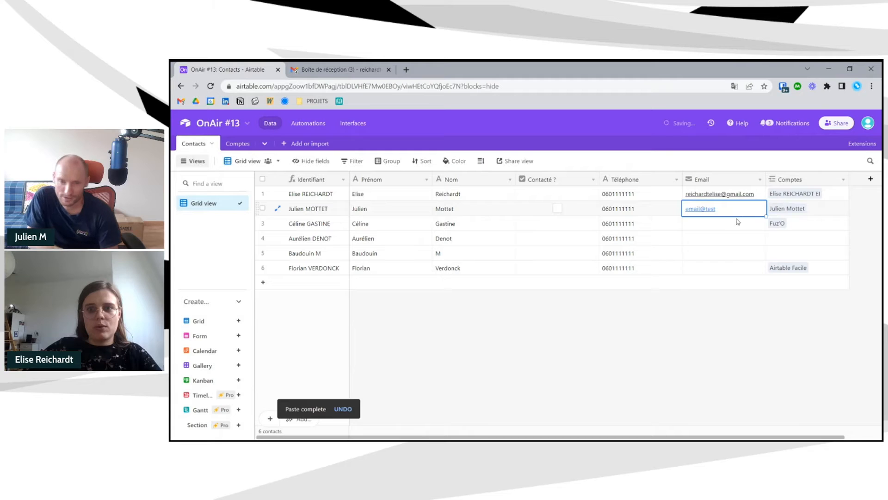
key(ctrl+c)
drag(737, 223, 730, 269)
click(730, 351)
key(ctrl+v)
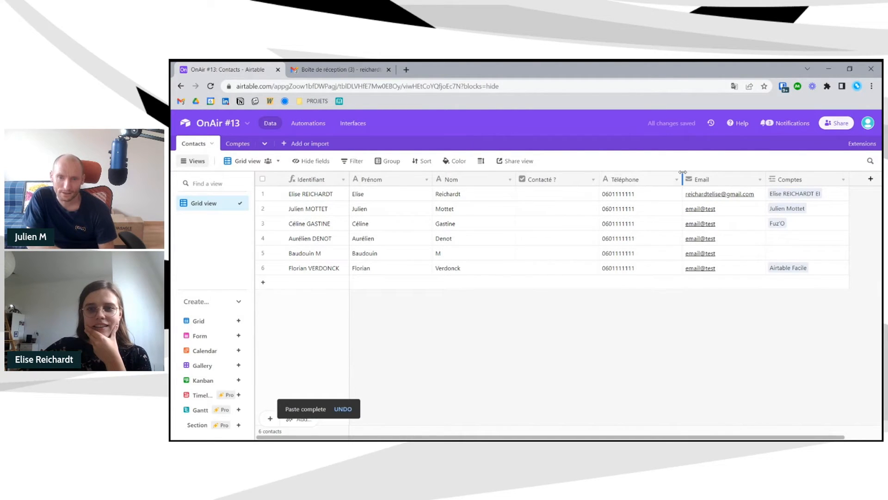
- Narrow the Téléphone, Nom and neighbouring columns
drag(682, 178, 666, 178)
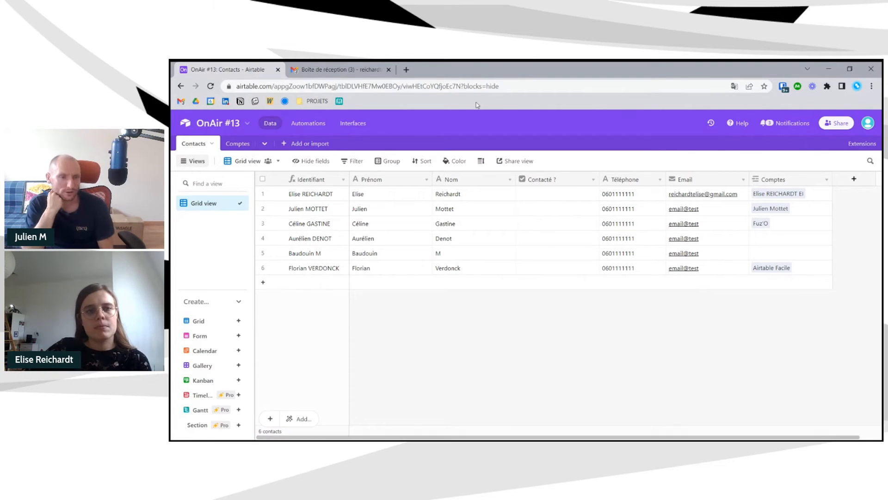
drag(517, 179, 496, 179)
drag(433, 179, 419, 179)
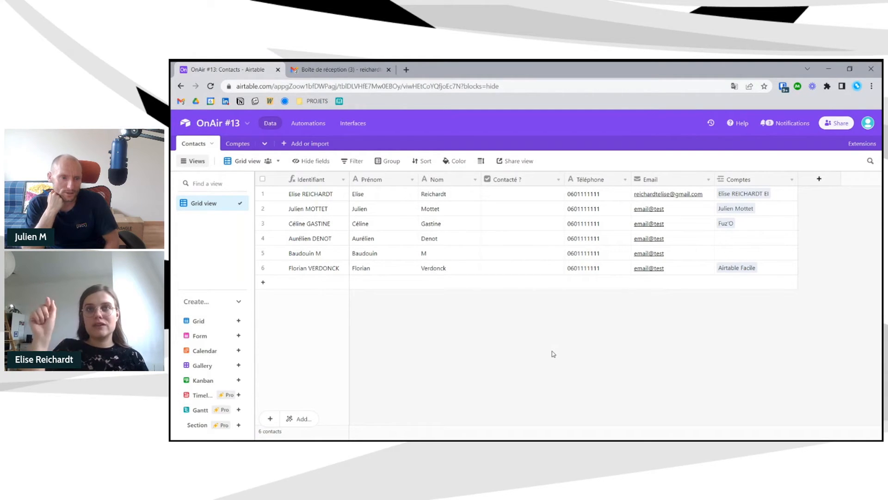
click(781, 239)
click(721, 239)
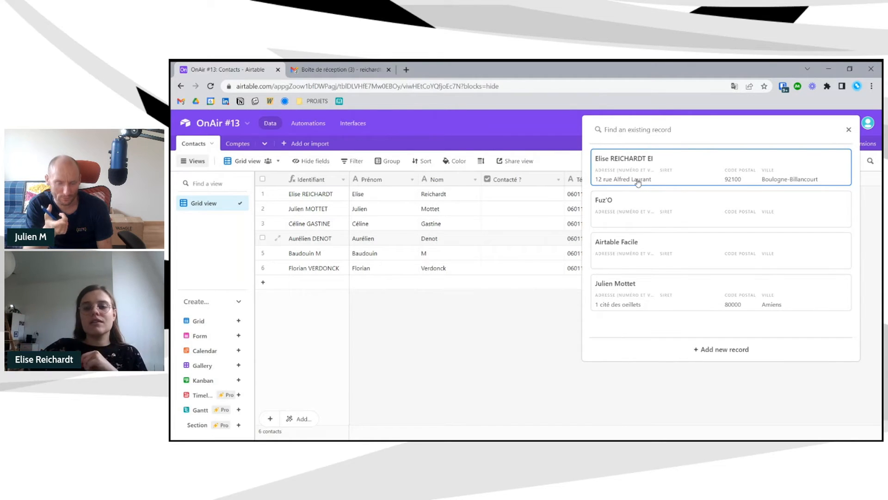
click(545, 344)
click(792, 239)
click(803, 254)
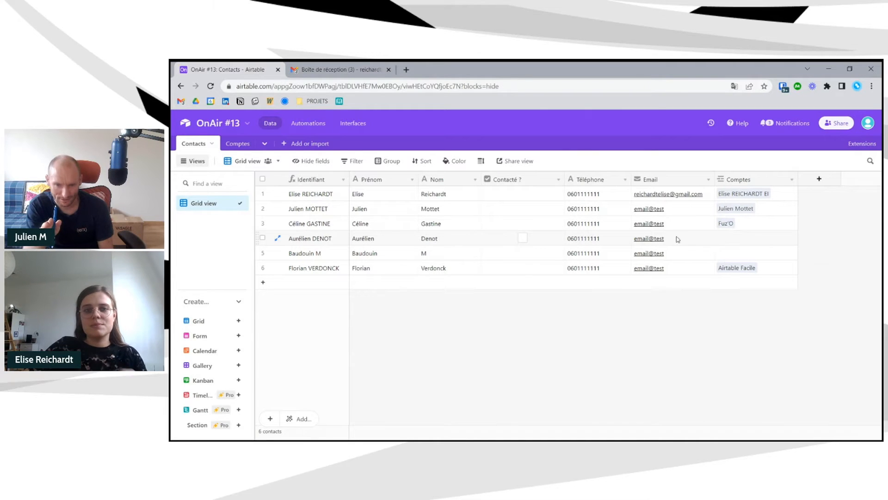
click(752, 238)
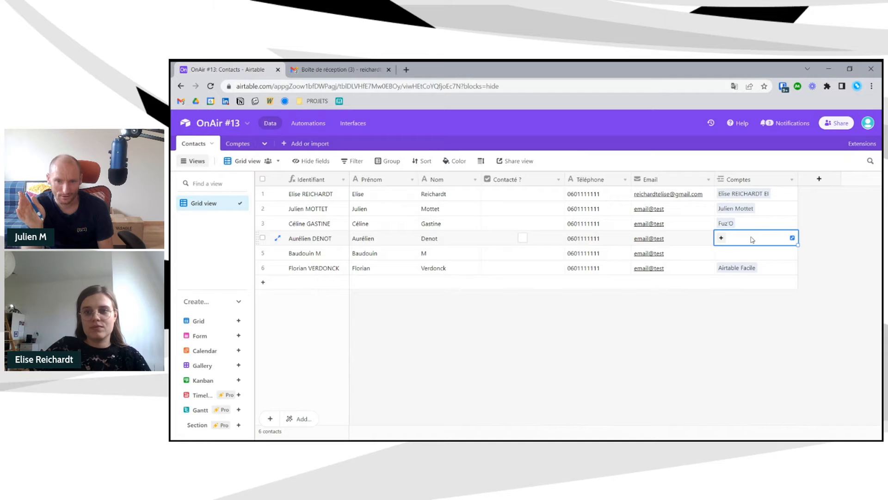
text(d)
key(BackSpace)
key(Escape)
click(725, 253)
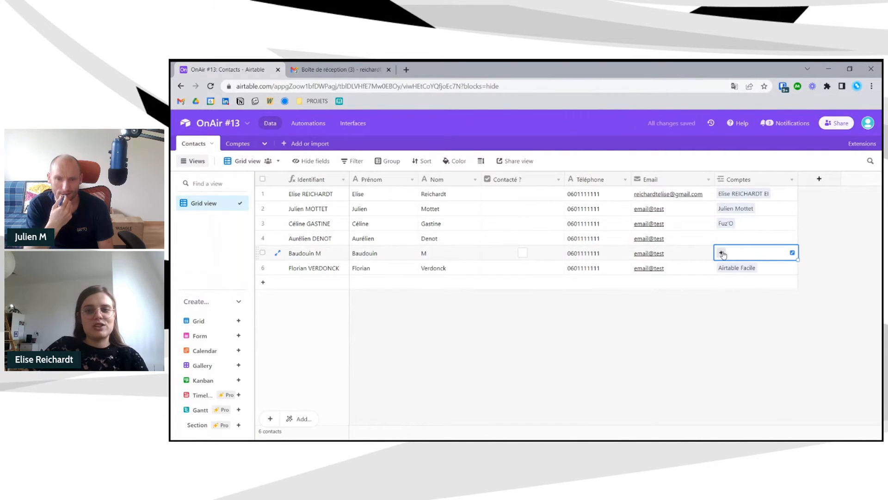
click(724, 240)
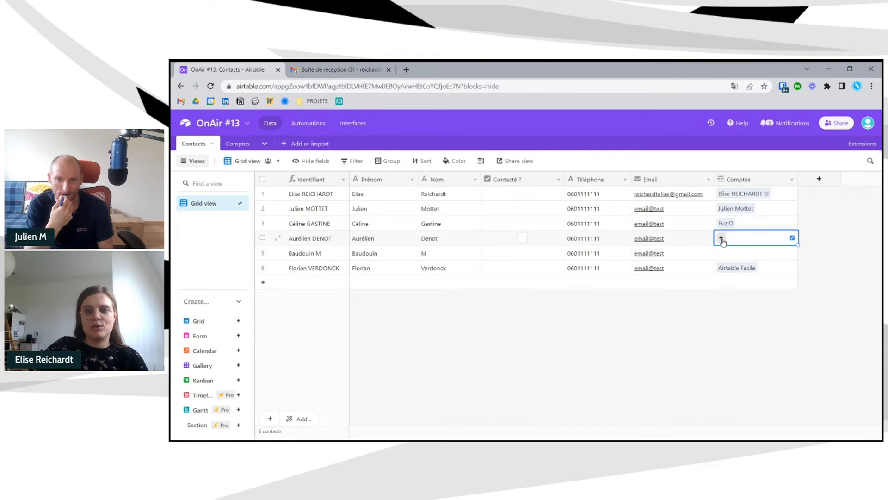
click(721, 238)
key(Escape)
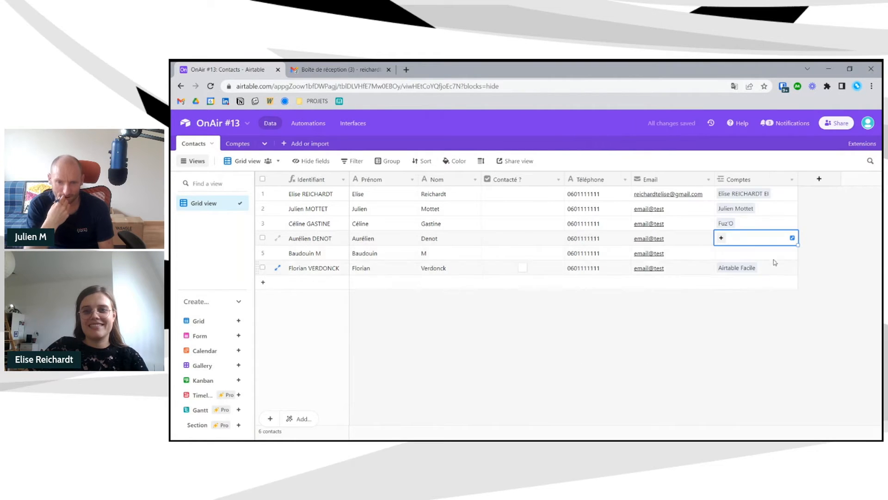
click(761, 237)
text(juli)
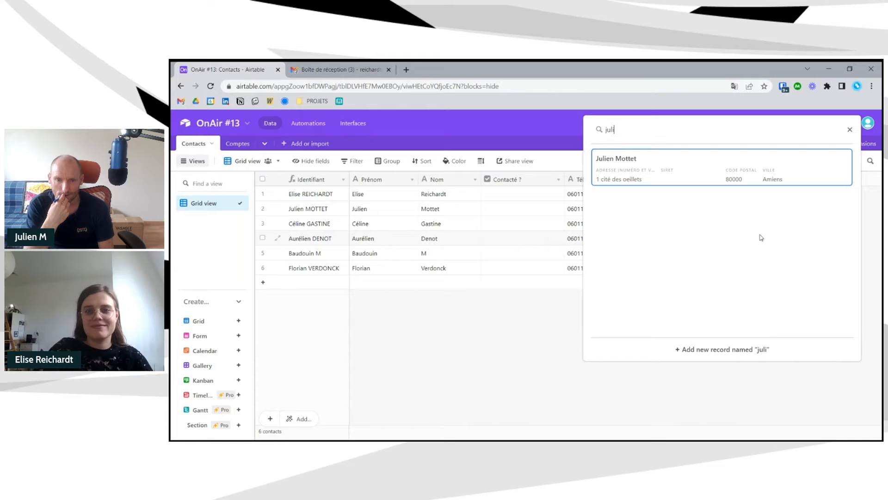
click(500, 349)
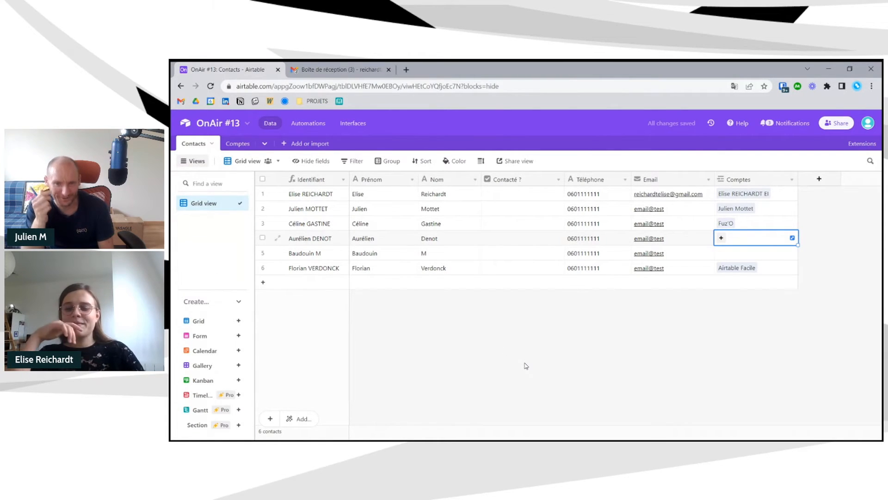
click(755, 253)
text(bau)
key(BackSpace)
key(BackSpace)
key(BackSpace)
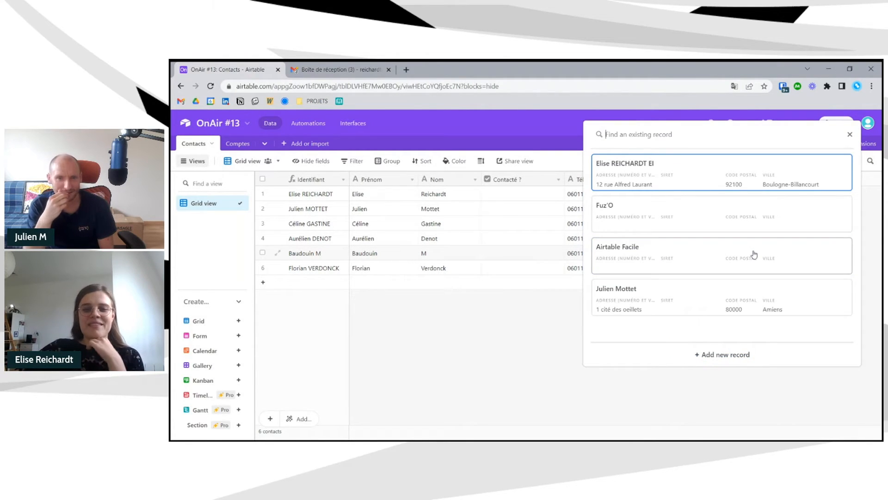
click(532, 358)
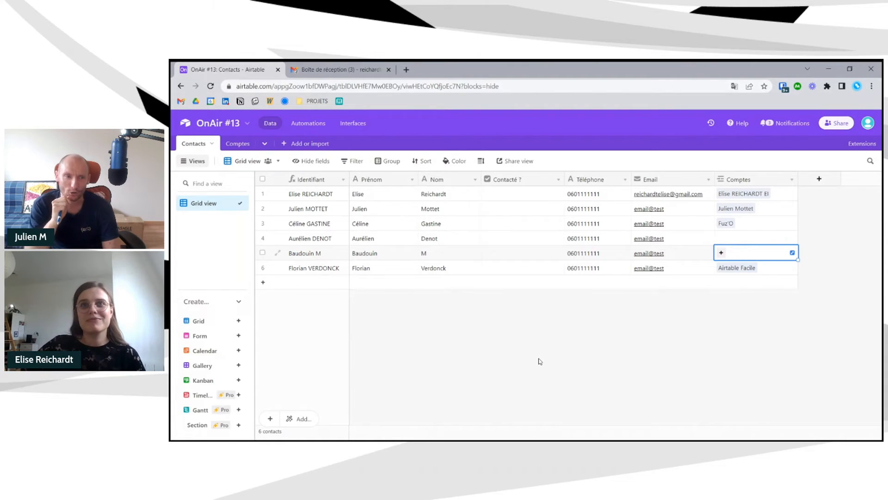
- Create a new interface titled CRM using the Record review layout on the Contacts table
click(366, 123)
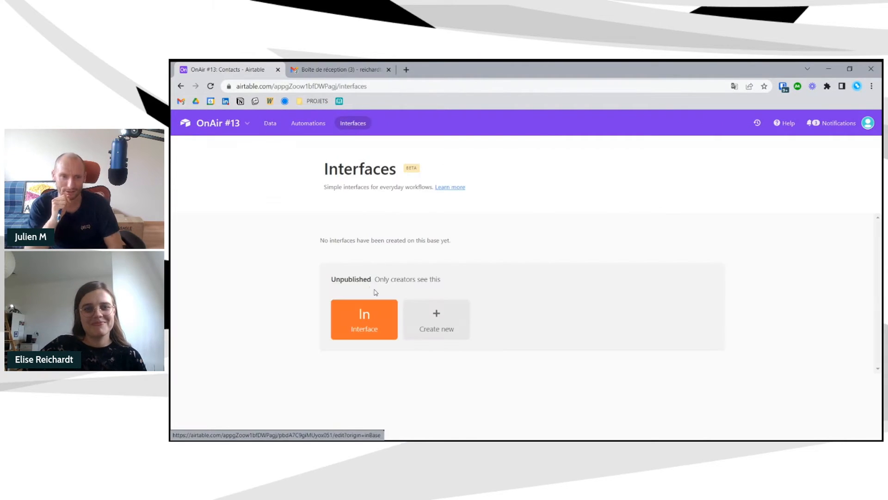
click(433, 325)
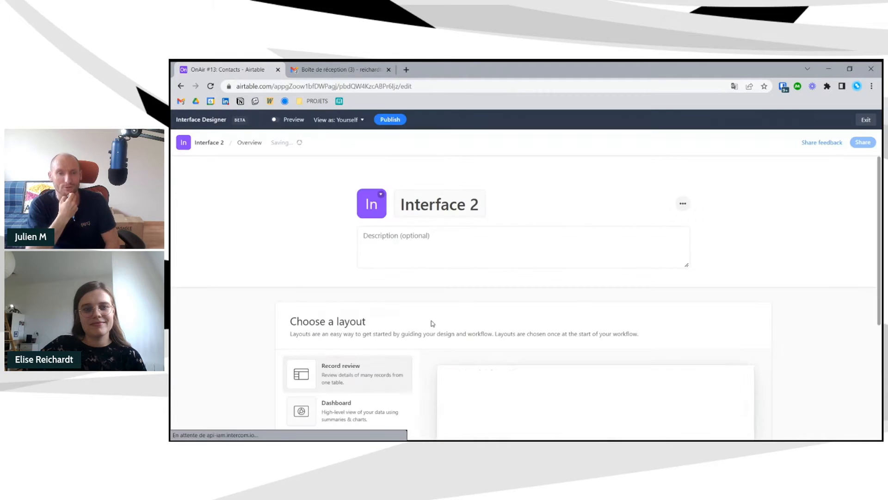
scroll(306, 236, down, 4)
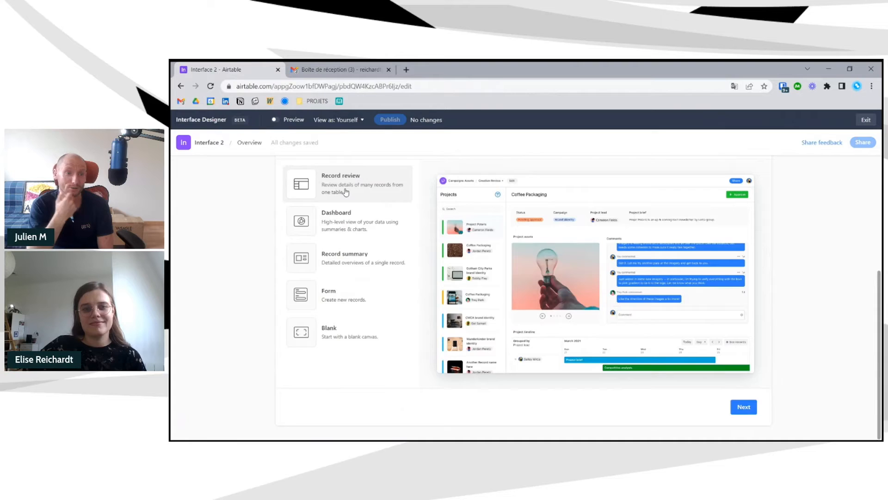
scroll(345, 192, up, 4)
drag(479, 200, 394, 200)
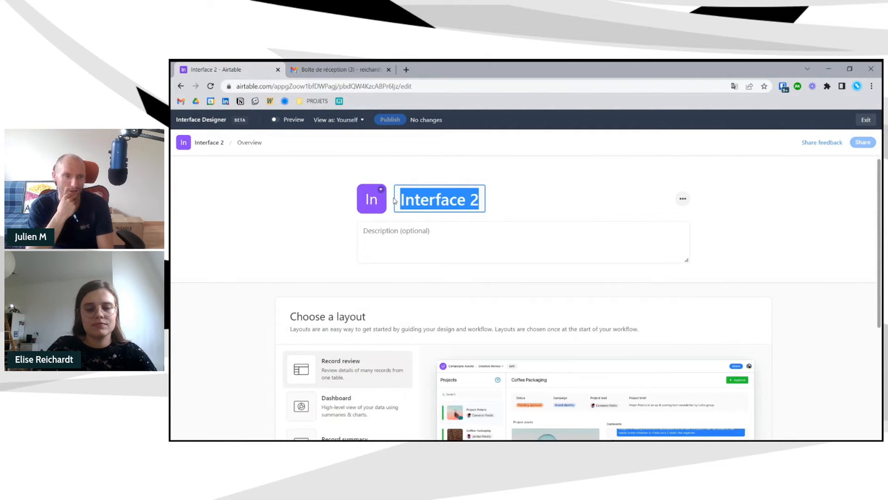
text(CRM)
scroll(733, 402, down, 4)
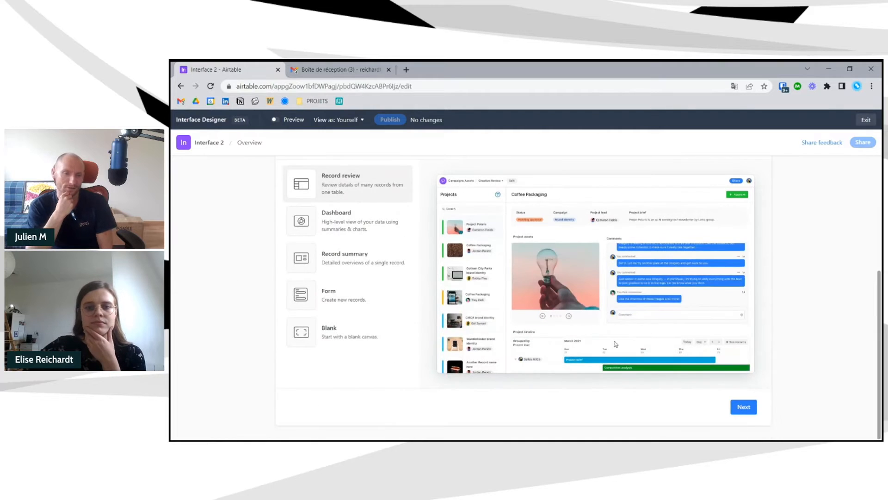
click(734, 403)
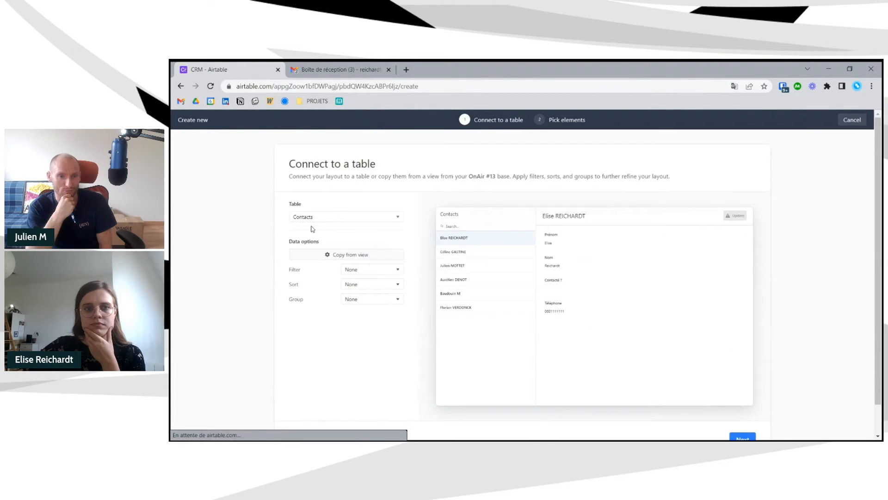
scroll(305, 218, down, 1)
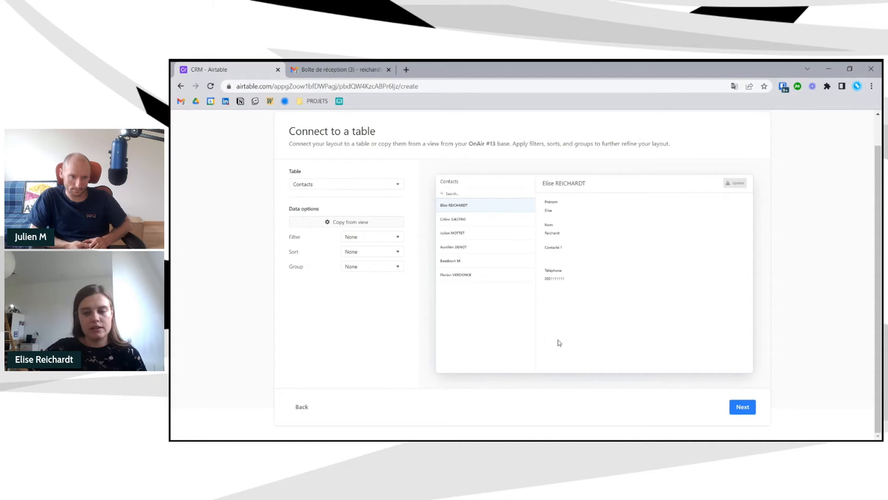
- Include the Email and Comptes fields, name the page Contacts, and finish the interface
click(744, 407)
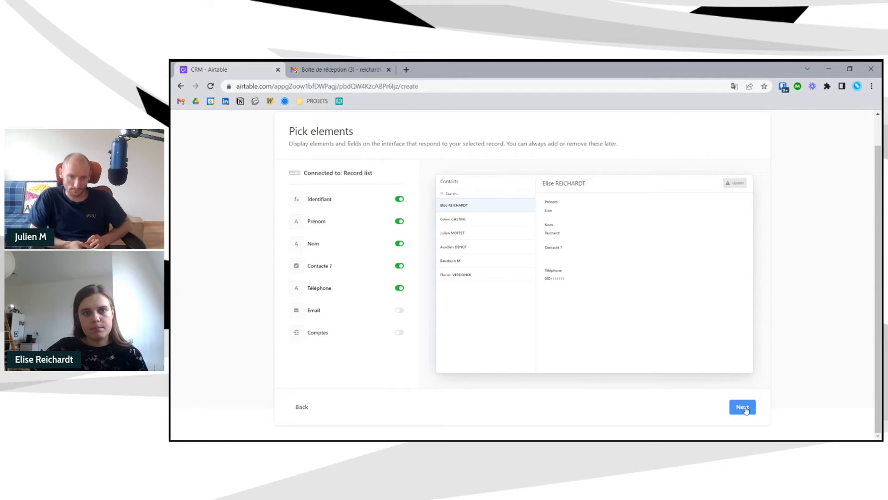
click(399, 310)
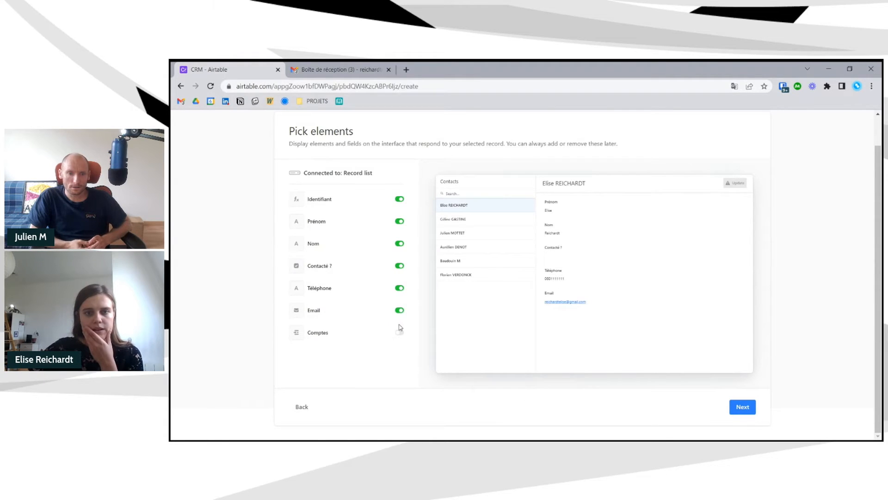
click(398, 332)
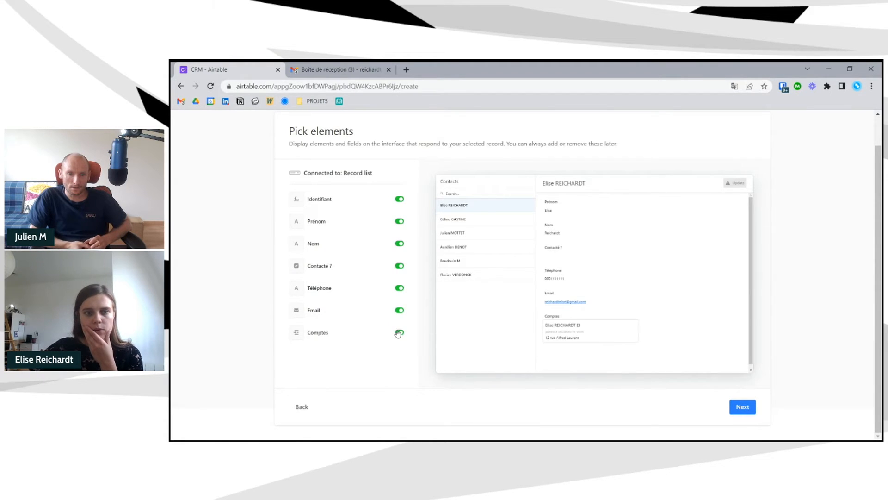
click(746, 408)
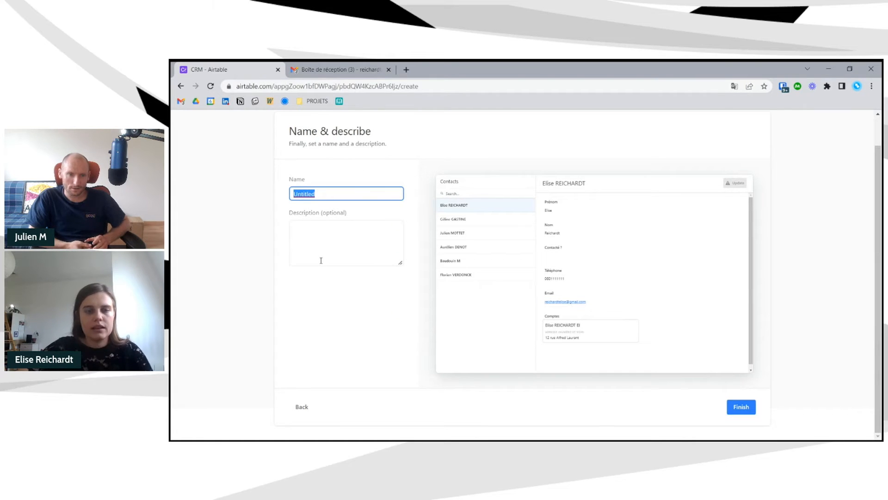
text(Contacts)
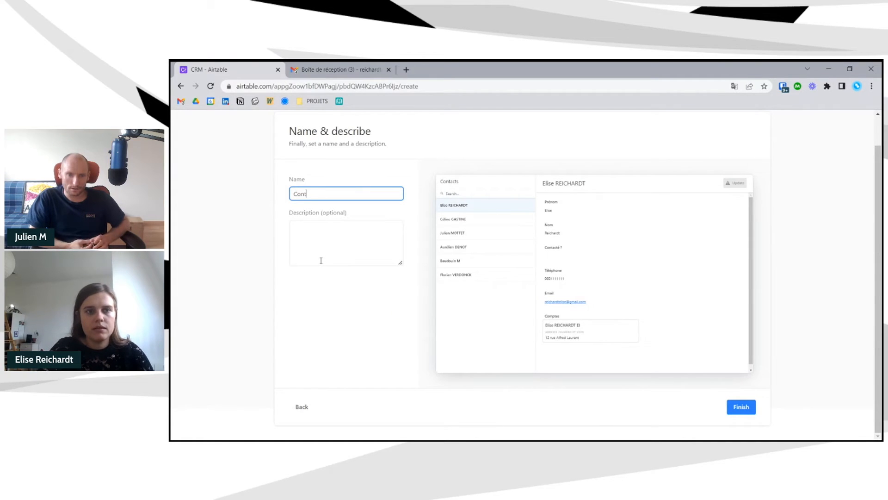
click(381, 320)
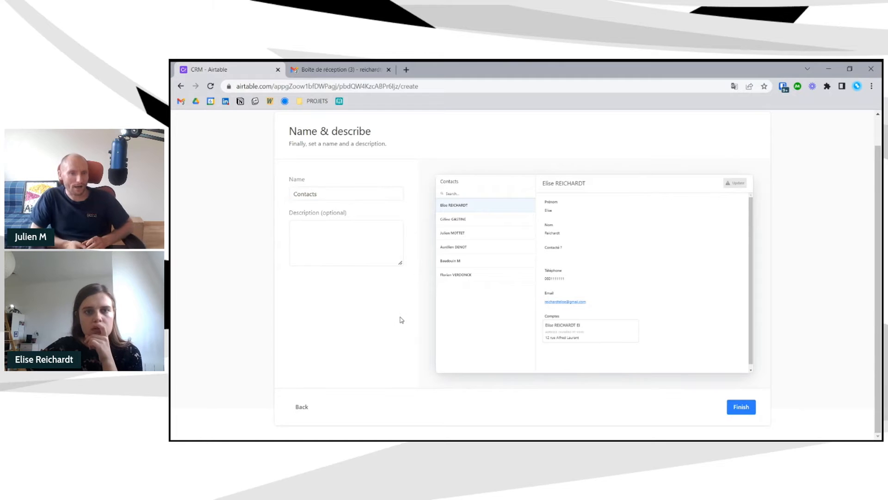
click(752, 410)
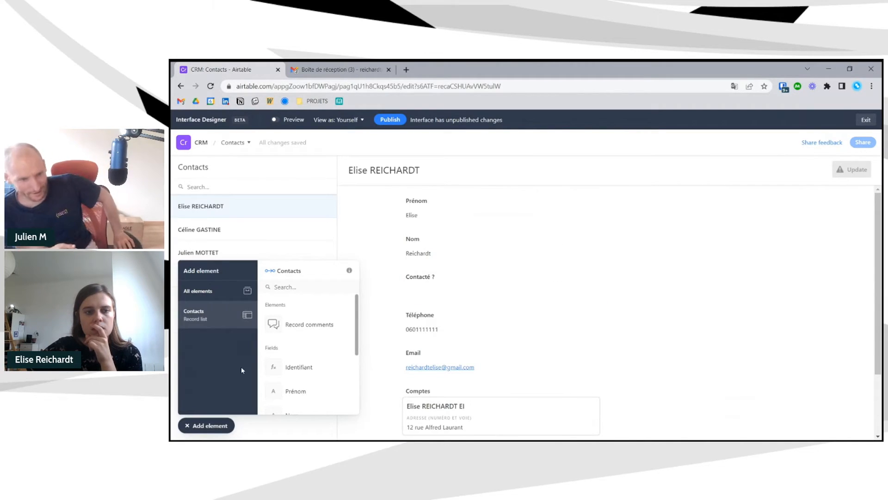
- Move the Nom element into the row beside Prénom, then select the Update button
click(206, 425)
click(203, 144)
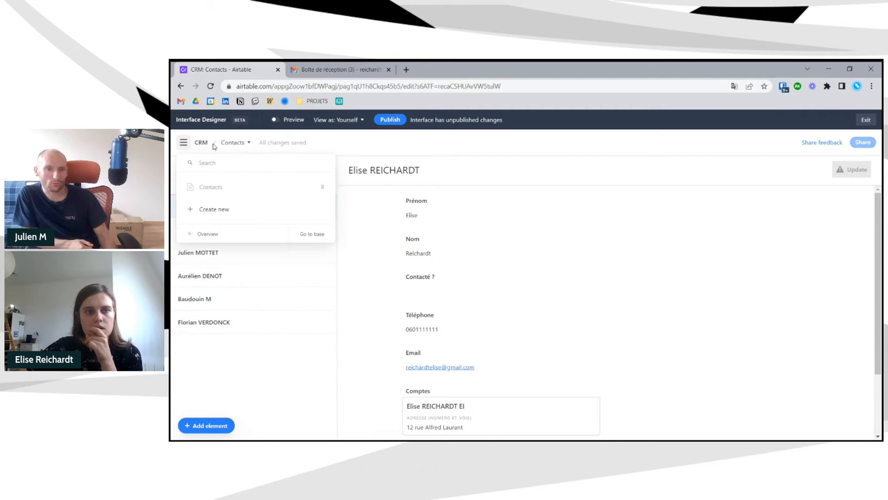
click(235, 147)
click(446, 147)
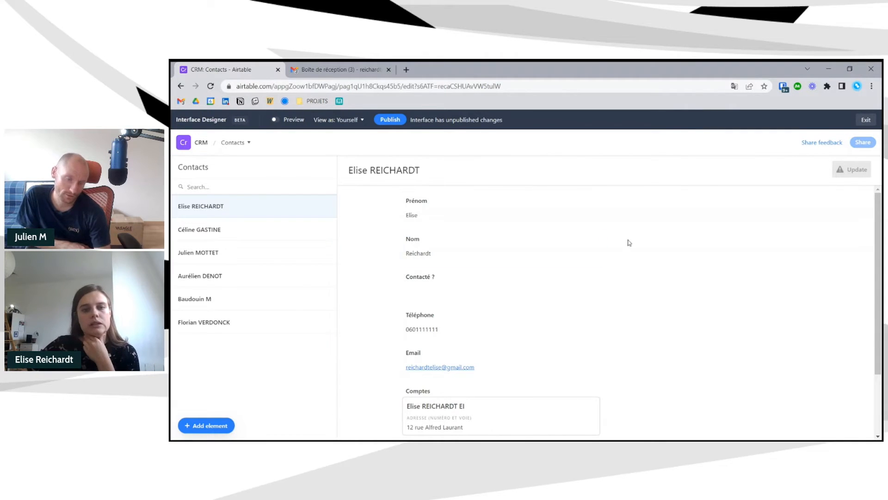
click(440, 239)
drag(414, 230, 634, 217)
click(463, 250)
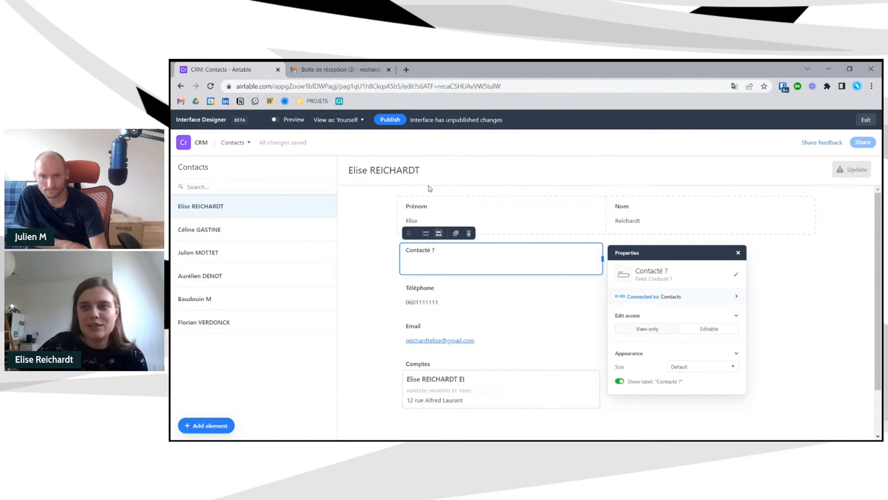
click(860, 173)
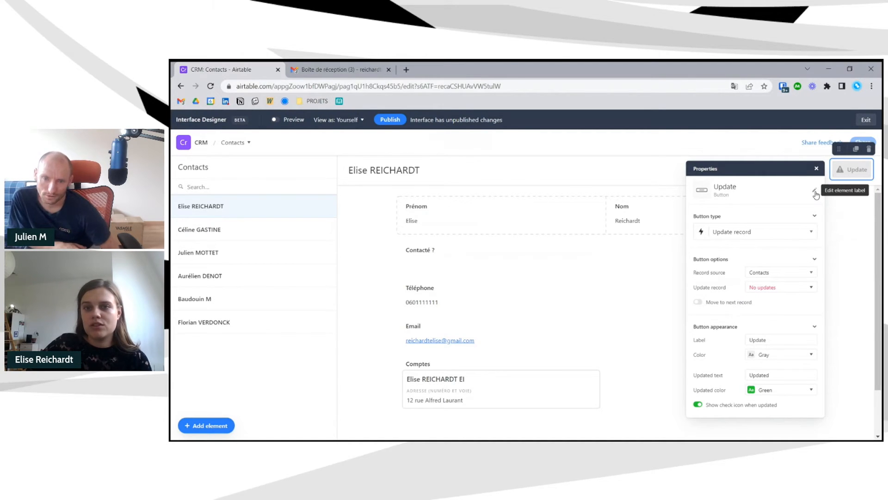
- Give the Update button an action that sets Contacté ? to checked
click(850, 194)
click(845, 178)
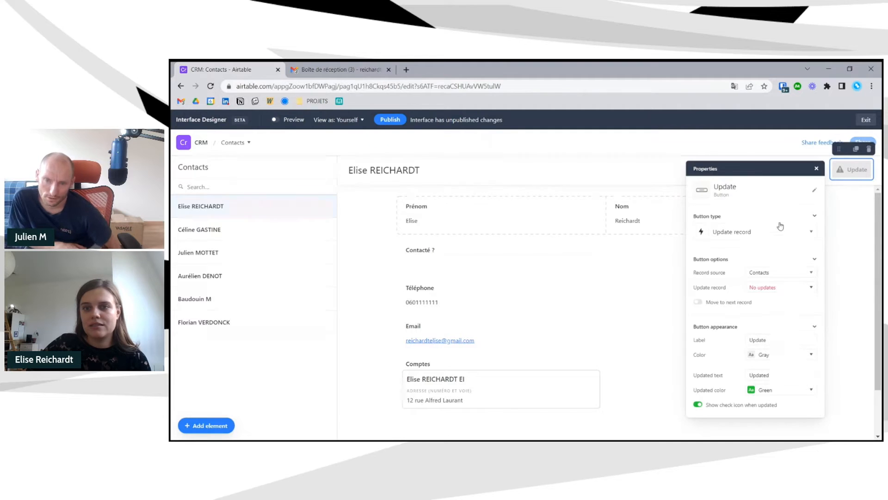
click(807, 235)
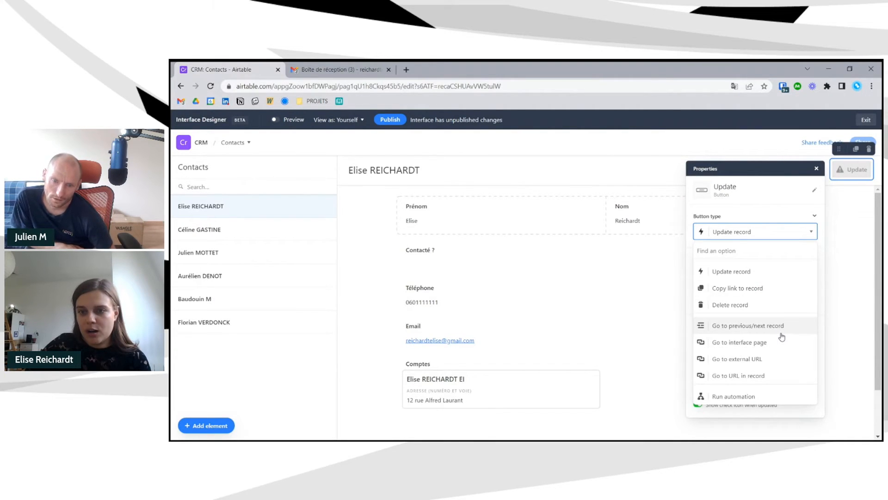
click(766, 235)
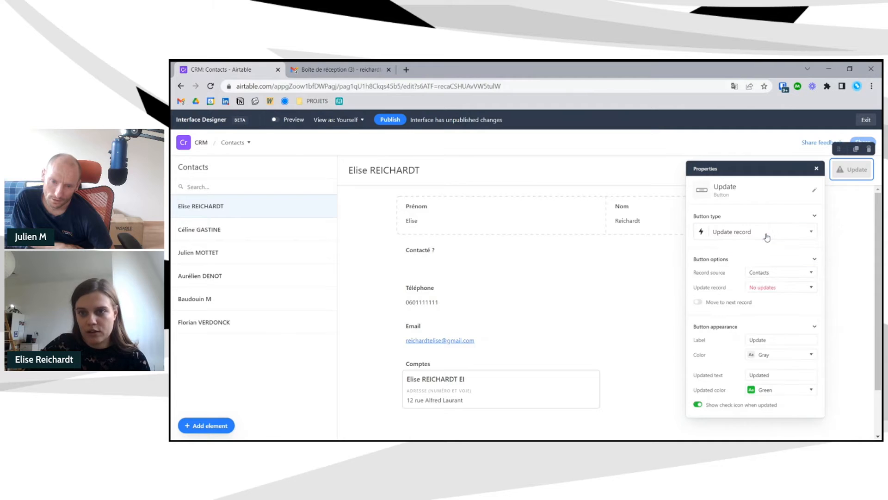
click(777, 286)
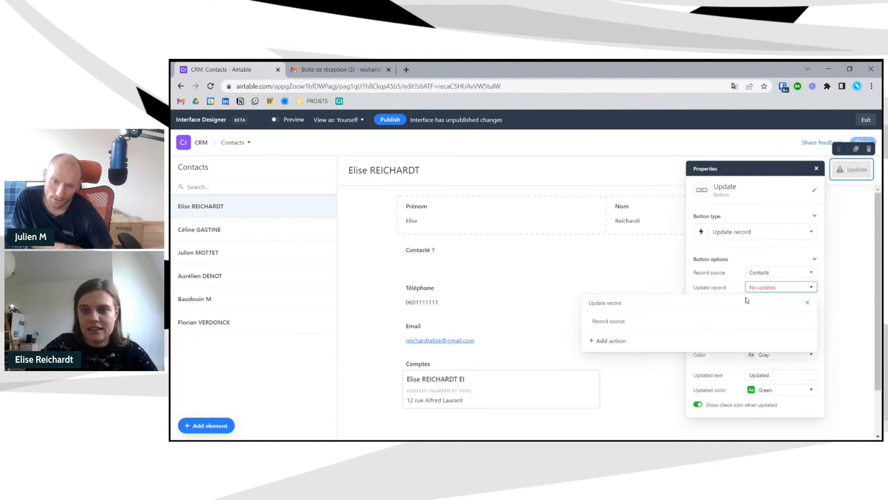
click(616, 343)
click(650, 347)
text(cont)
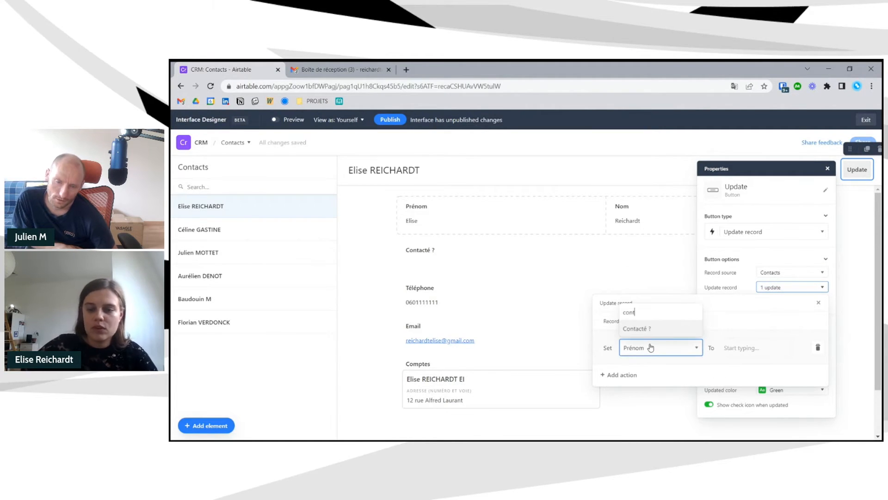
click(660, 330)
click(715, 347)
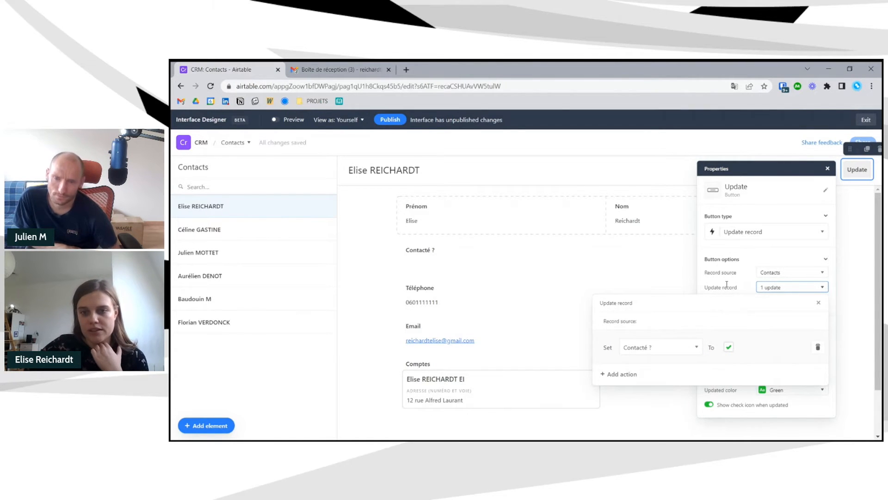
click(727, 285)
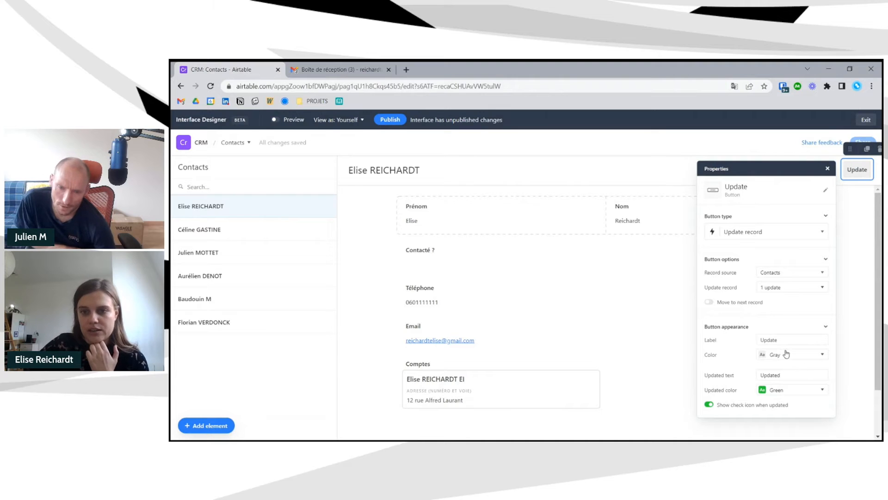
- Relabel the button 'A contacter', colour it red, and begin editing its updated text
double_click(763, 340)
text(A contacter)
click(789, 354)
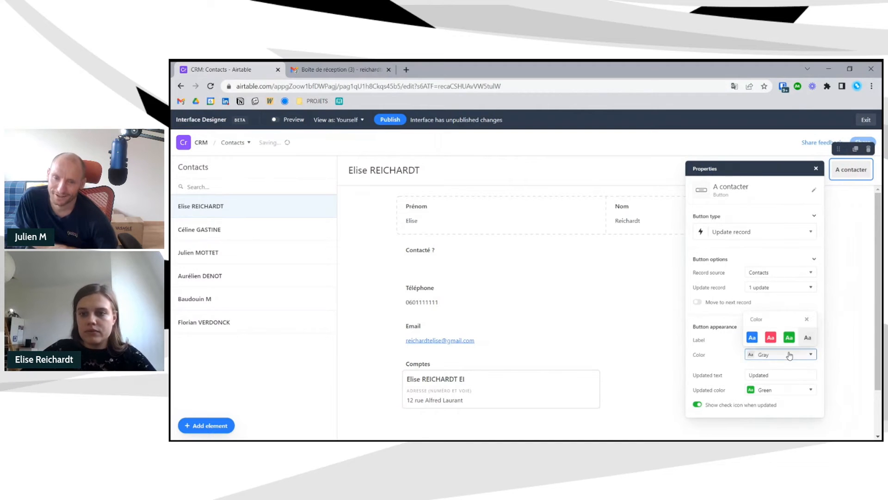
click(771, 338)
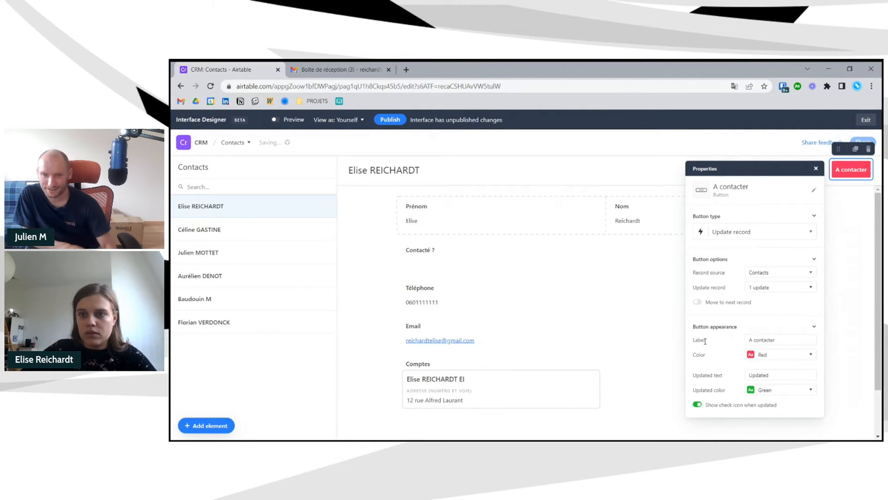
double_click(751, 374)
text(Contacté)
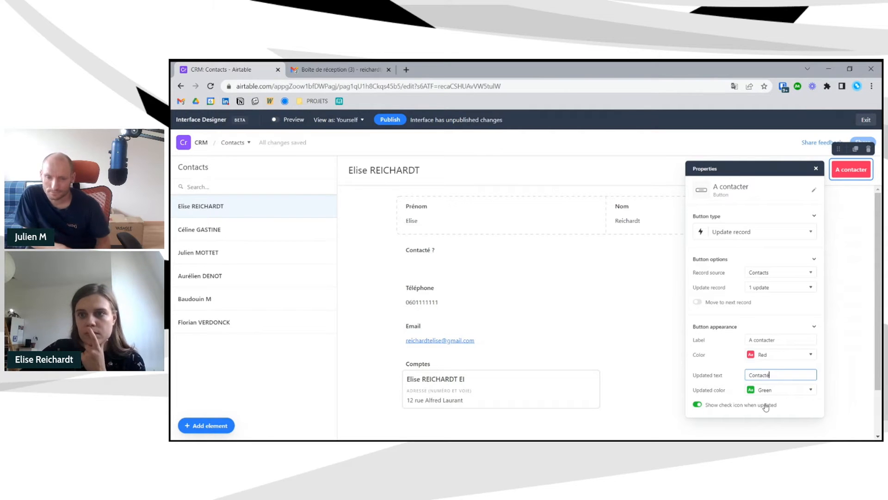
- Delete the Contacté ? field element from the record page and check it in preview
click(834, 338)
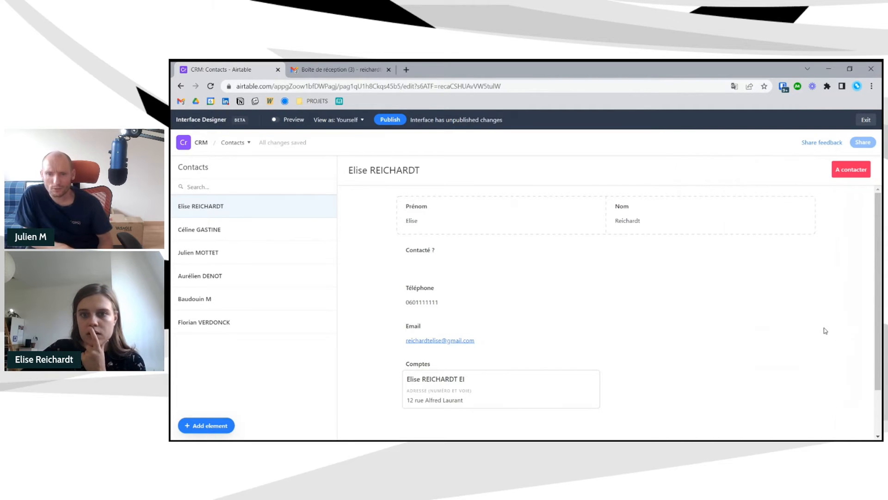
click(440, 261)
click(471, 234)
click(278, 120)
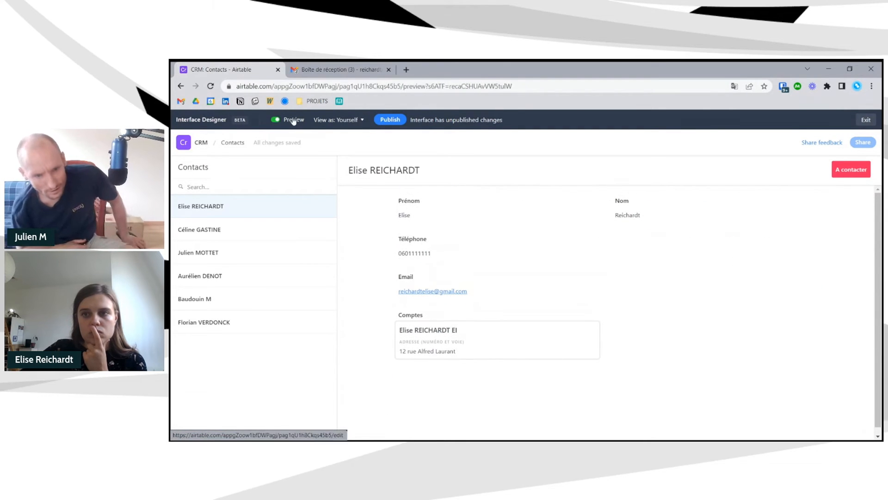
click(277, 119)
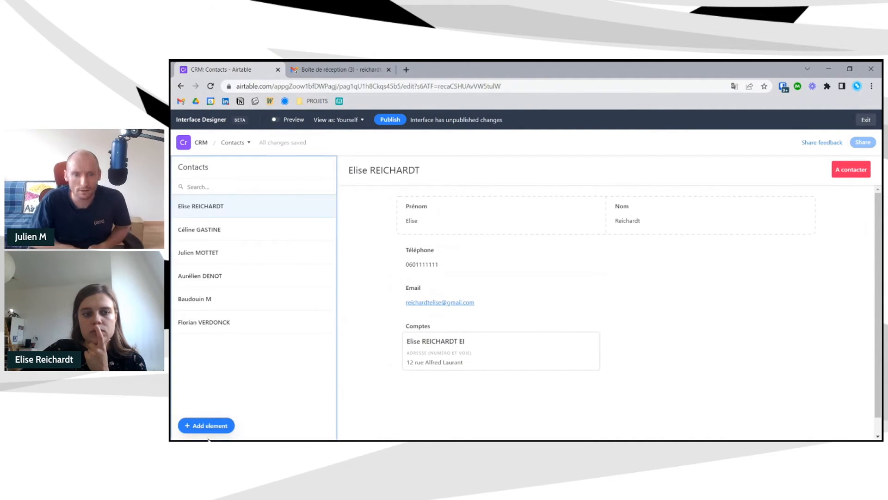
- Add a new button element beside Téléphone, preview it, and select it for editing
click(208, 426)
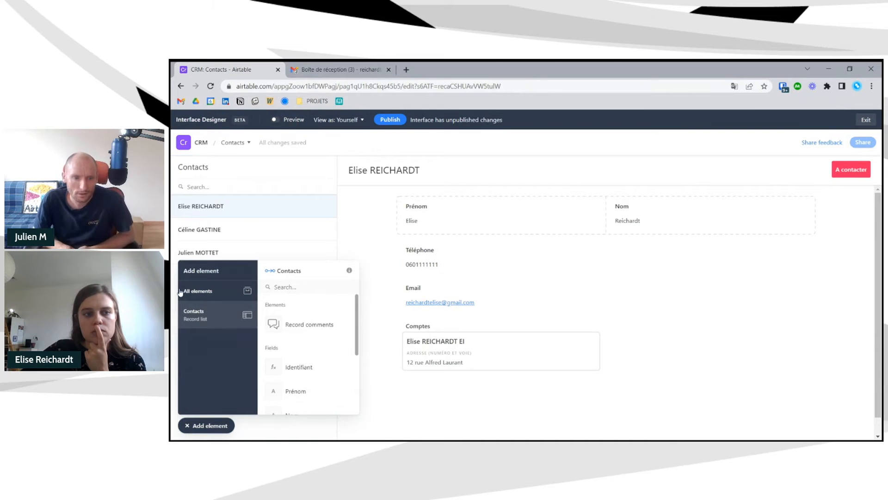
click(198, 291)
scroll(304, 350, down, 3)
scroll(306, 350, up, 3)
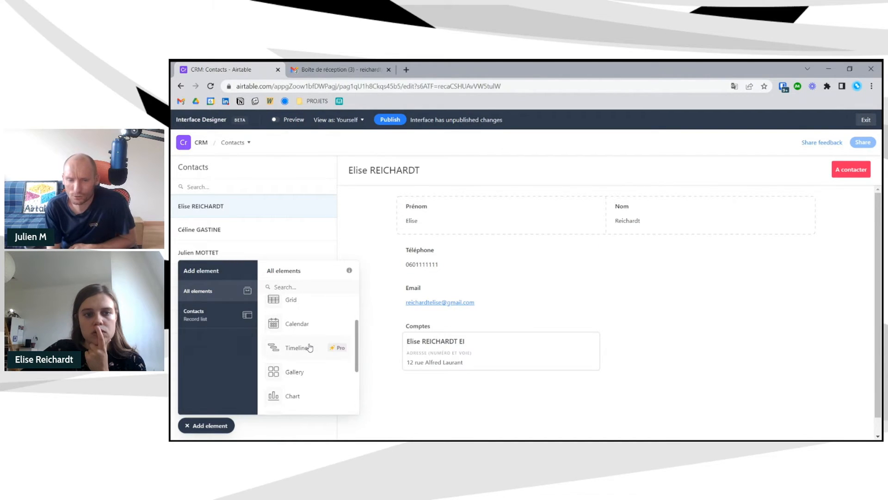
scroll(310, 348, down, 2)
scroll(316, 368, down, 3)
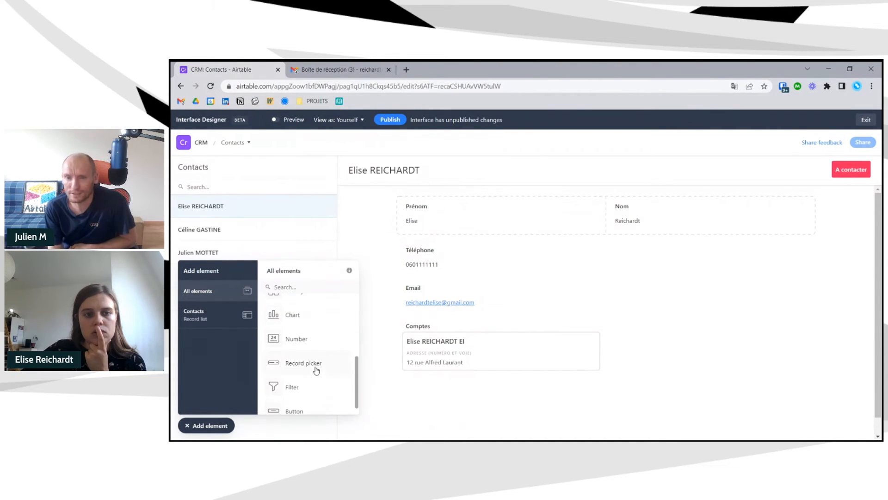
click(307, 398)
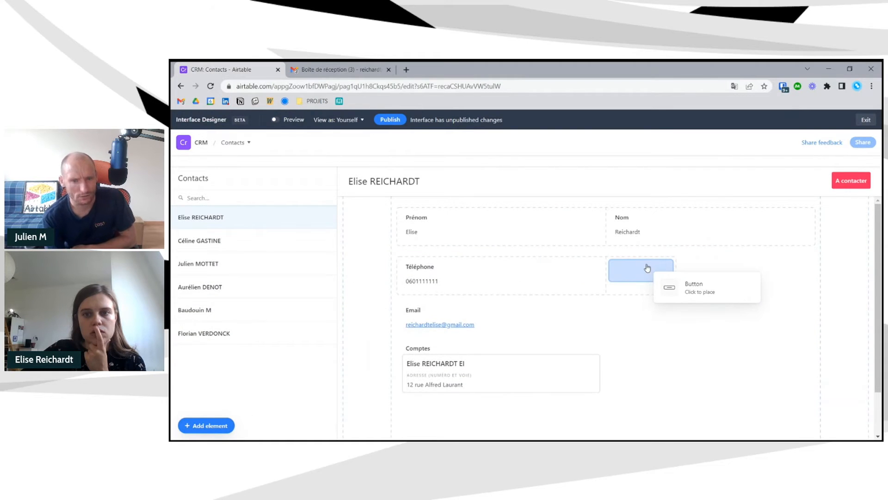
click(641, 268)
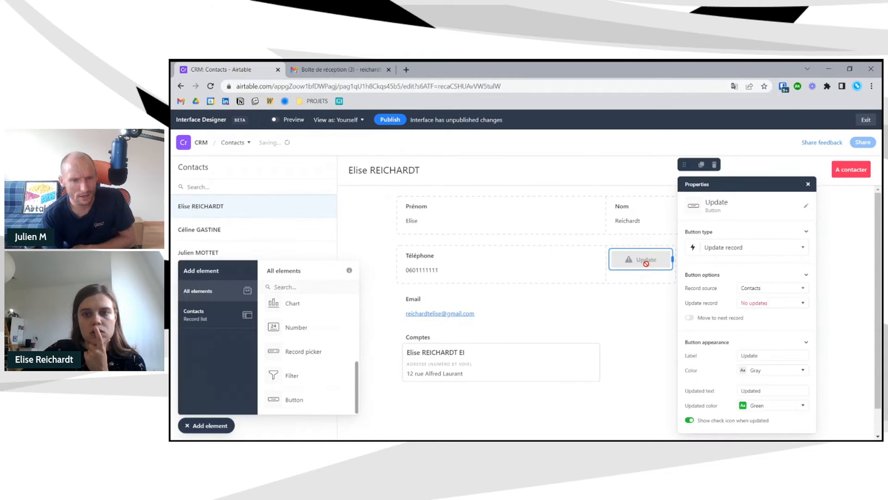
click(742, 250)
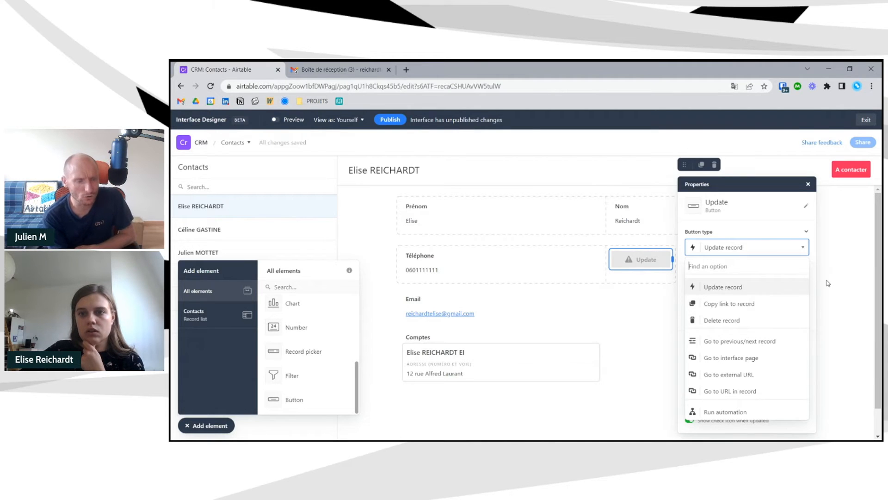
click(277, 120)
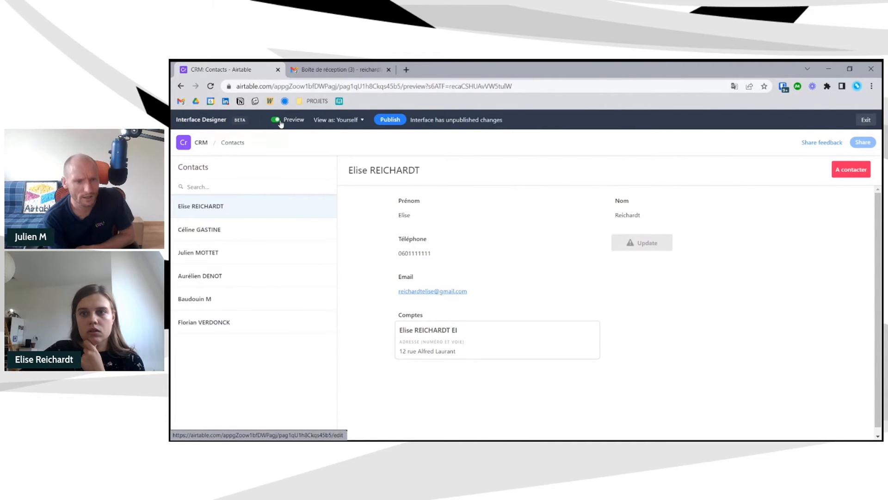
click(277, 120)
click(638, 261)
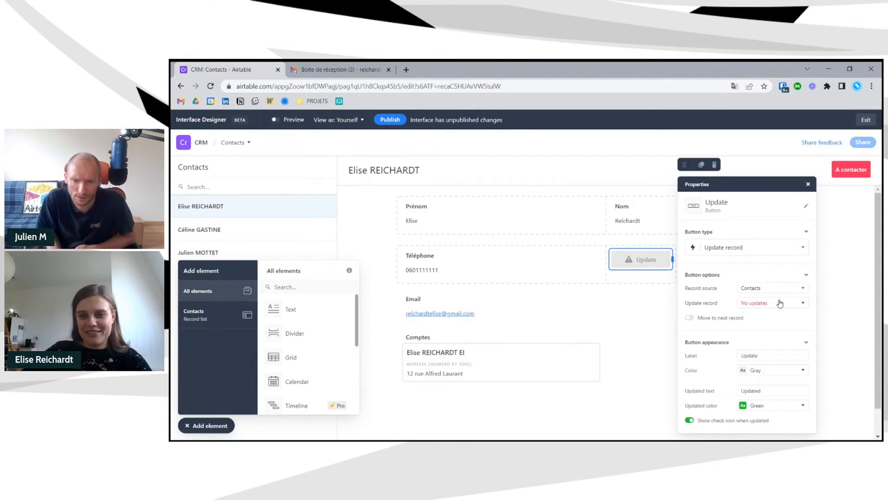
- Add a field update to the new button setting Prénom to 'Batatest'
click(780, 303)
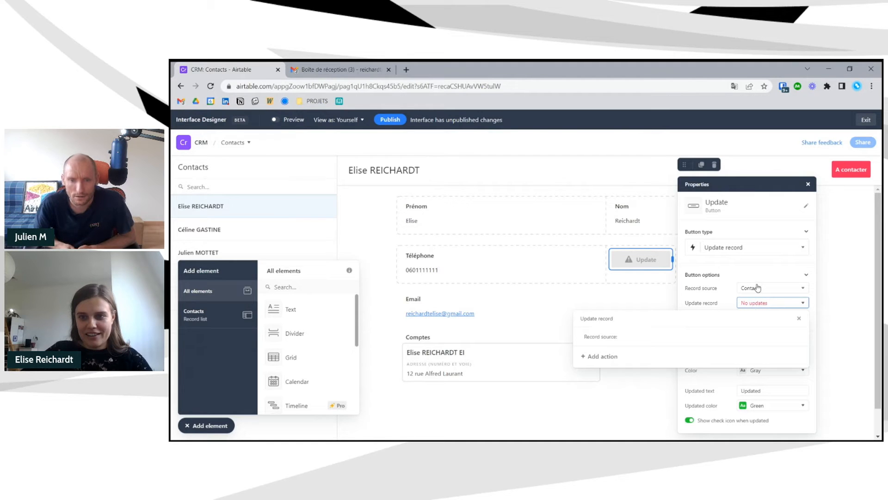
click(604, 356)
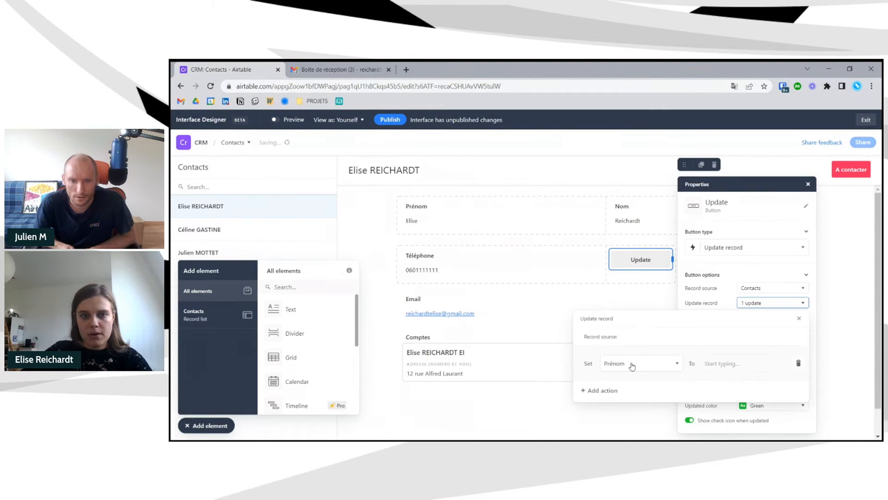
click(634, 364)
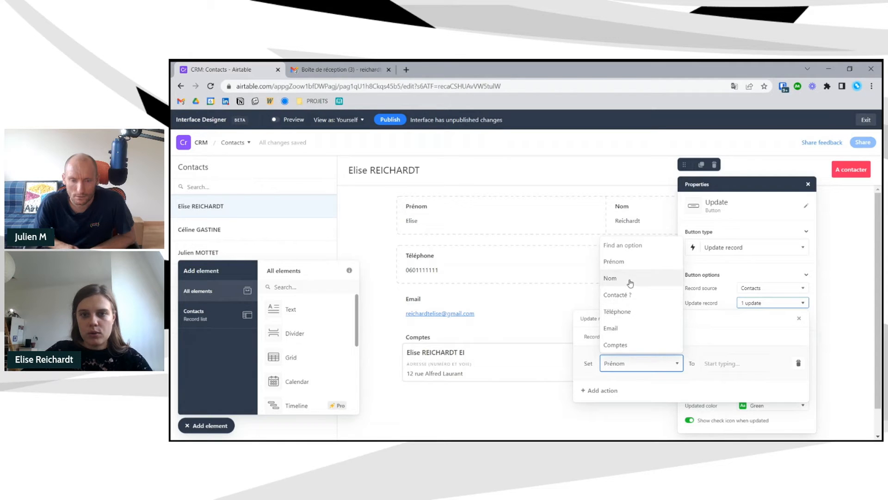
click(638, 261)
click(723, 365)
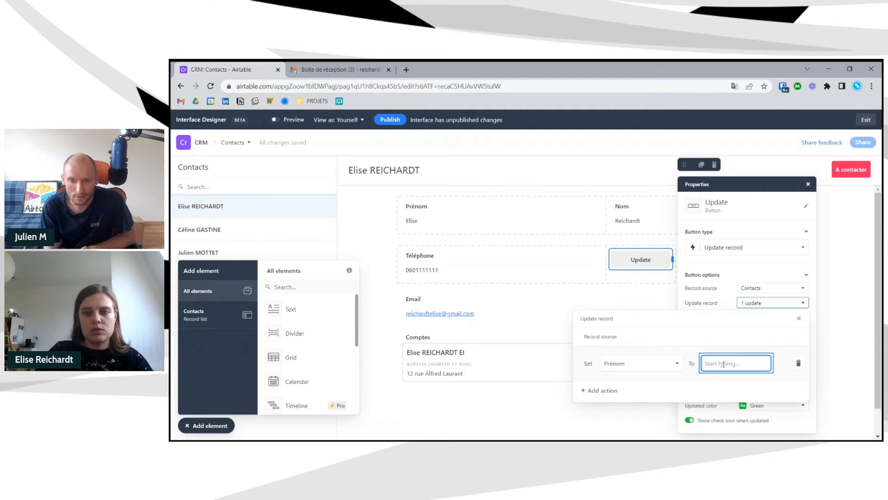
text(Bata)
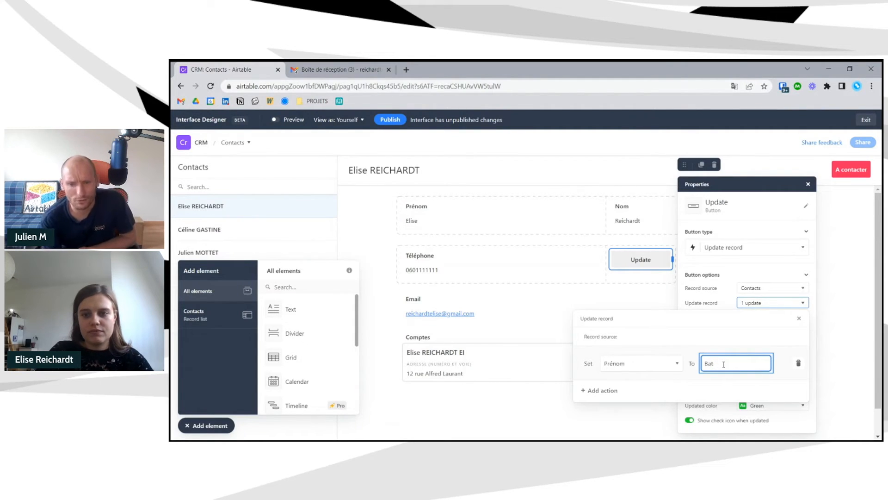
text(test)
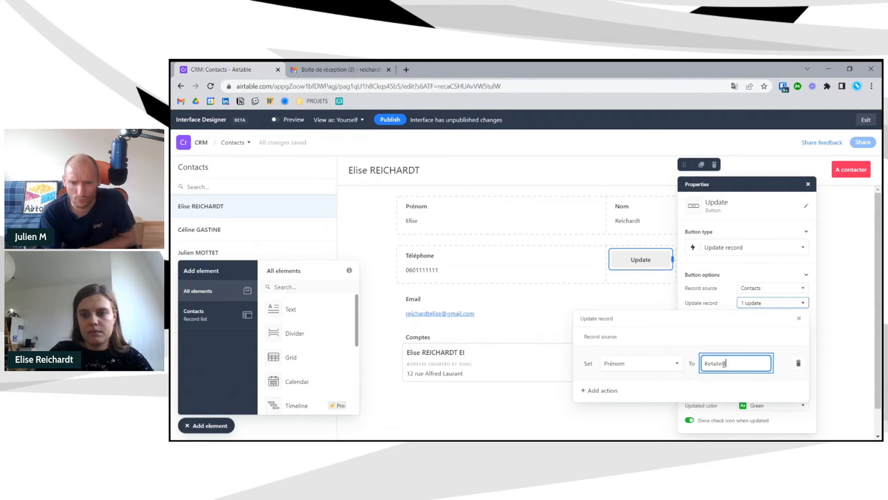
- Switch the update to Téléphone, then to Comptes linking Airtable Facile and another record
click(626, 369)
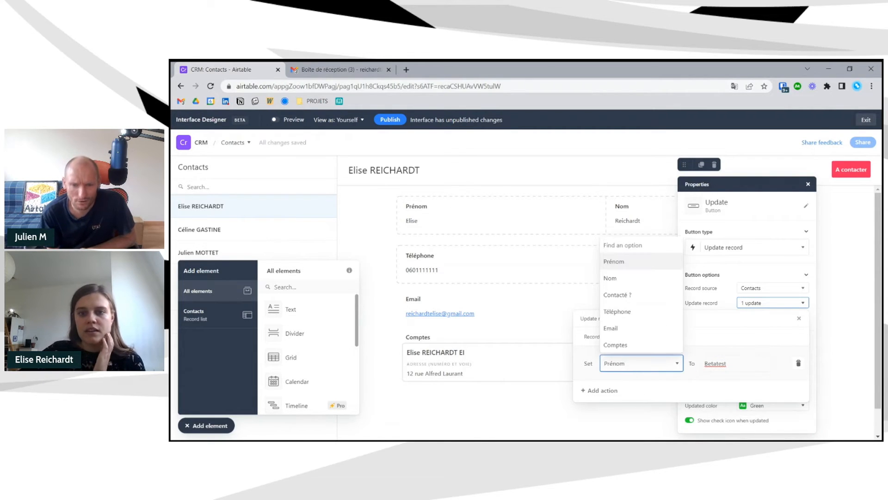
click(636, 308)
click(639, 364)
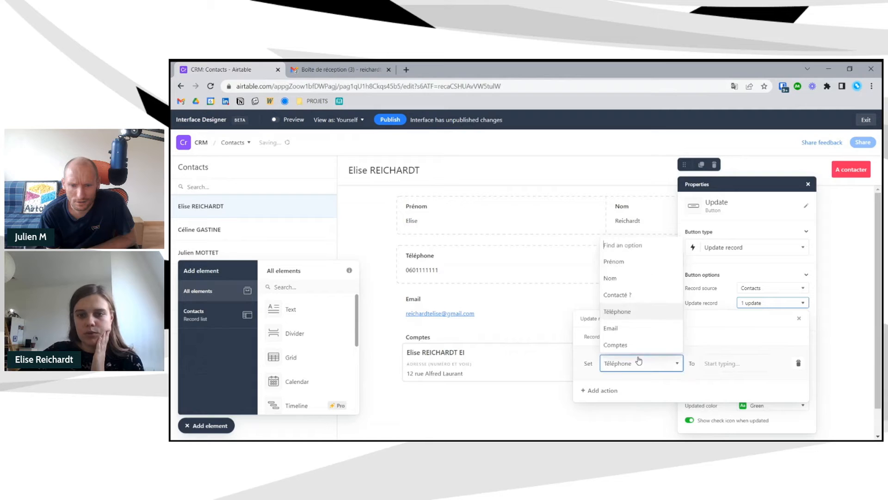
click(636, 343)
click(704, 365)
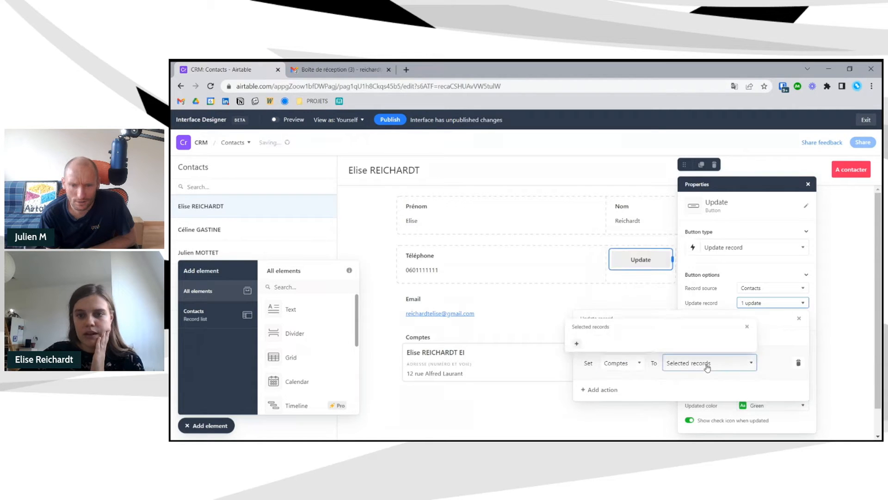
click(578, 344)
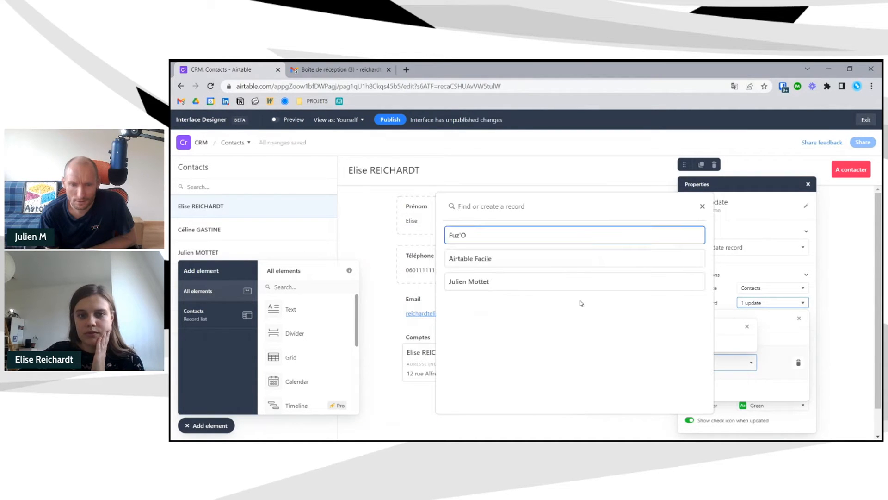
click(581, 256)
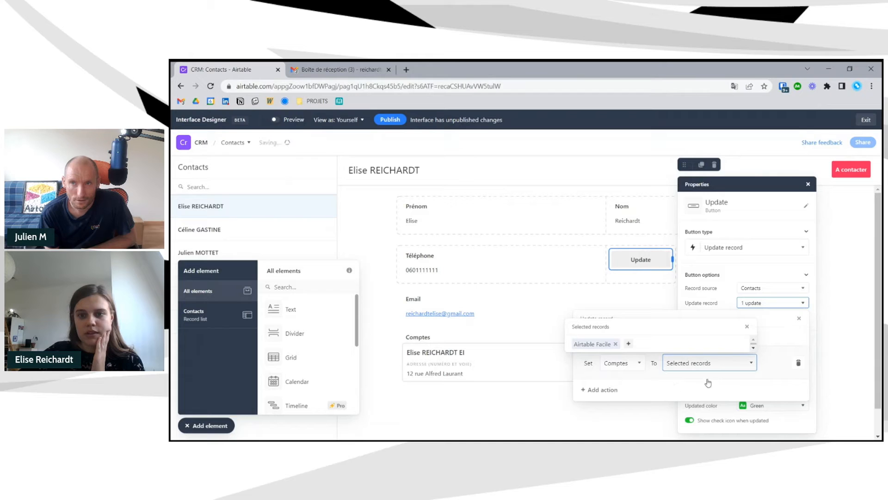
click(628, 344)
click(550, 284)
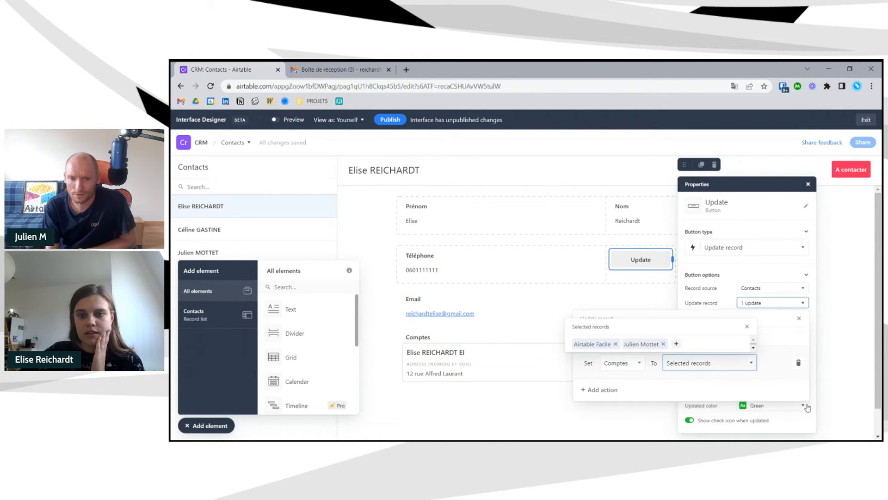
click(787, 370)
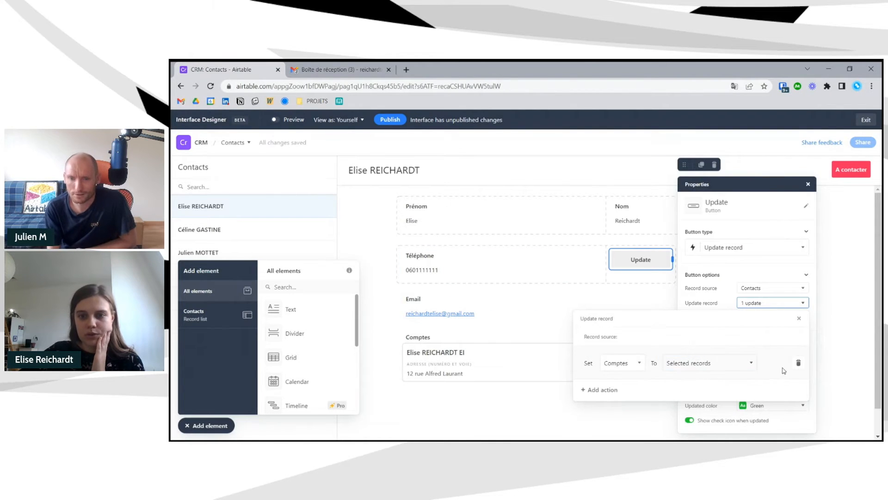
- Delete the field update action so the button changes no fields
click(616, 362)
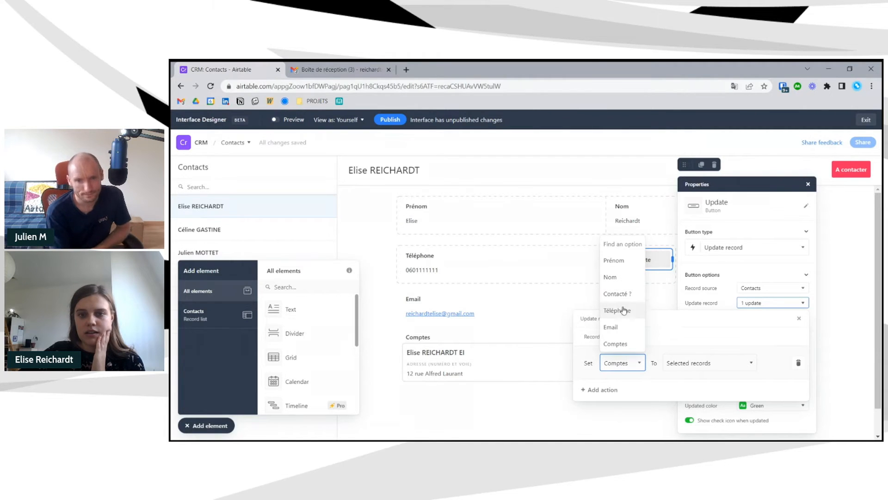
click(772, 363)
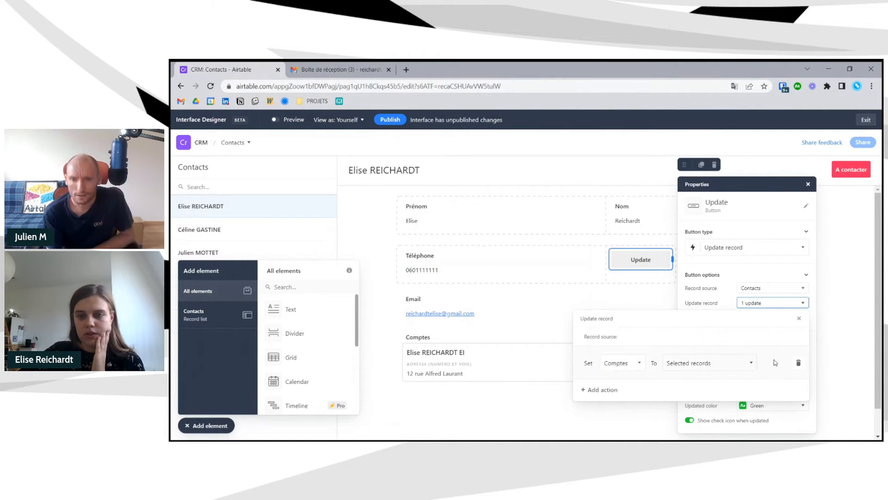
click(799, 363)
click(798, 320)
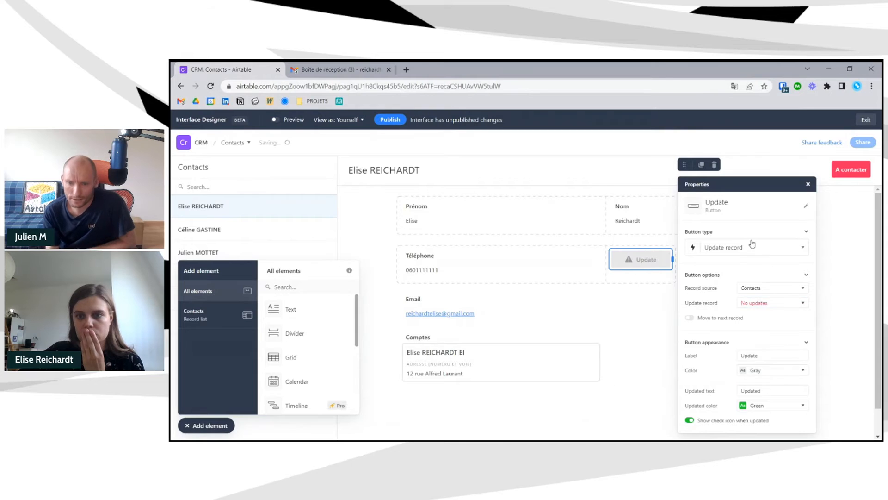
- Make the button Copy link to record, then copy the link in preview and open it in a new tab
click(752, 245)
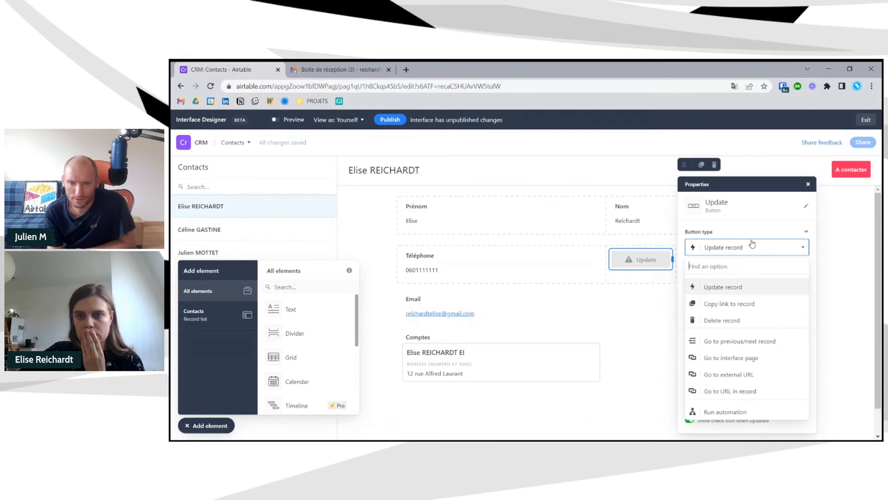
click(765, 306)
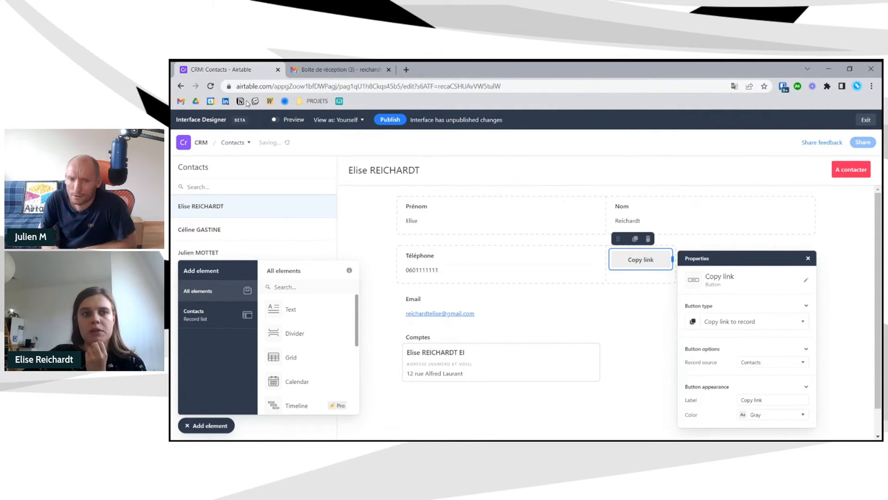
click(275, 120)
click(640, 241)
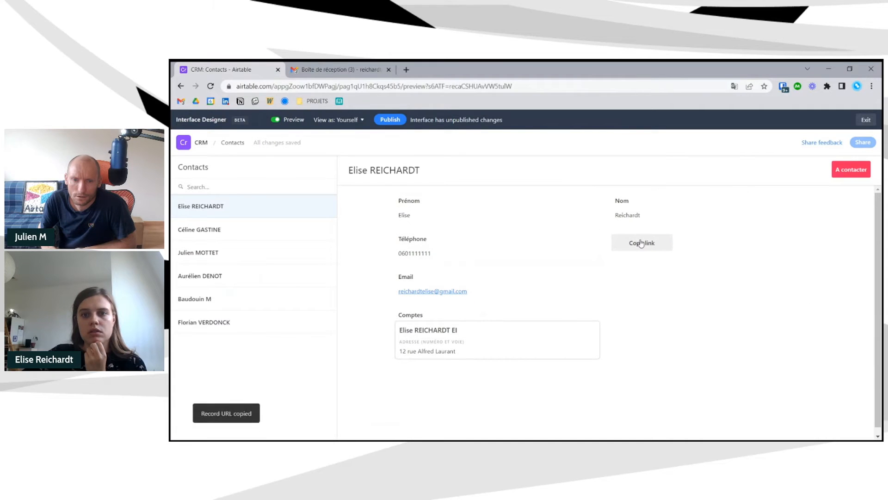
click(406, 69)
key(ctrl+v)
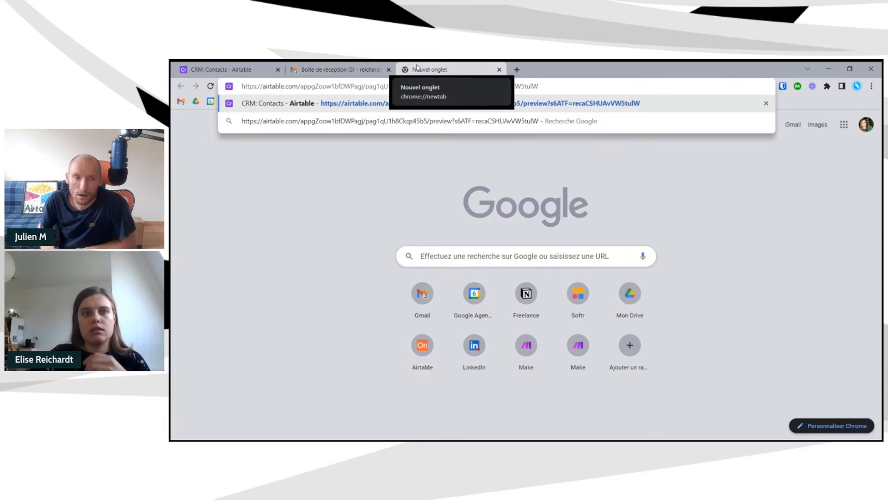
key(Return)
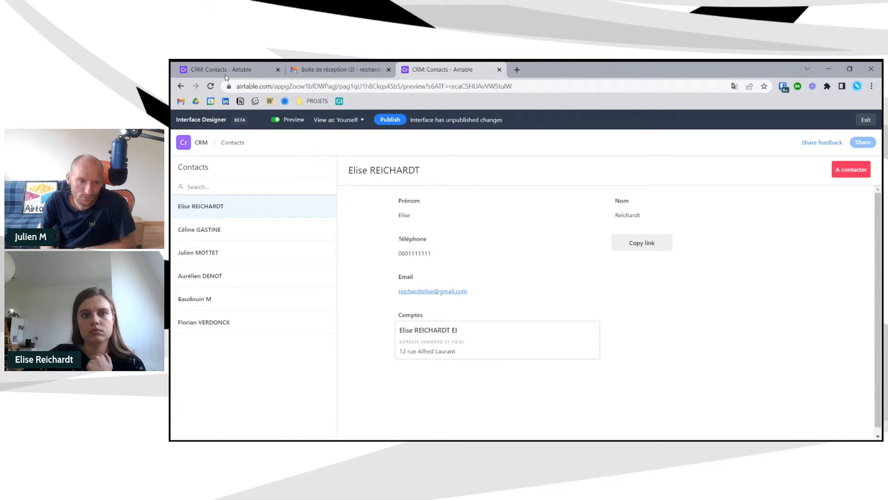
- Close the extra record tab, turn Preview off, and open the Copy link button's action type list
click(499, 70)
click(292, 120)
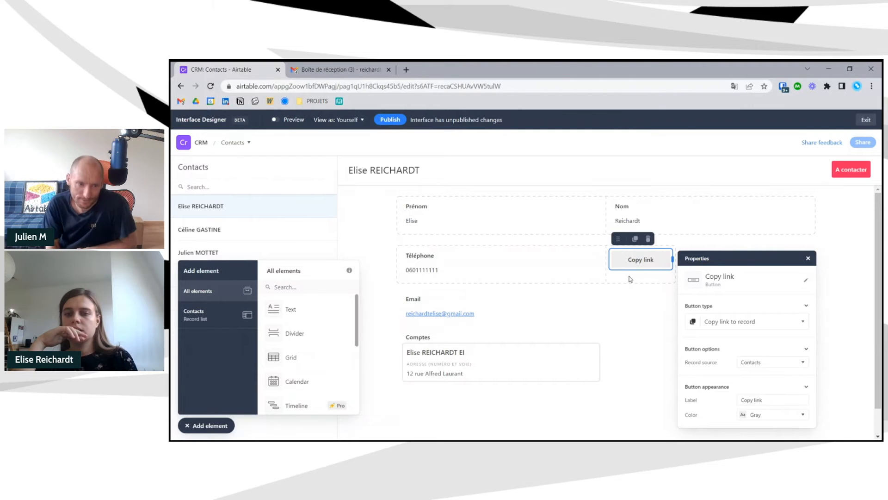
click(735, 320)
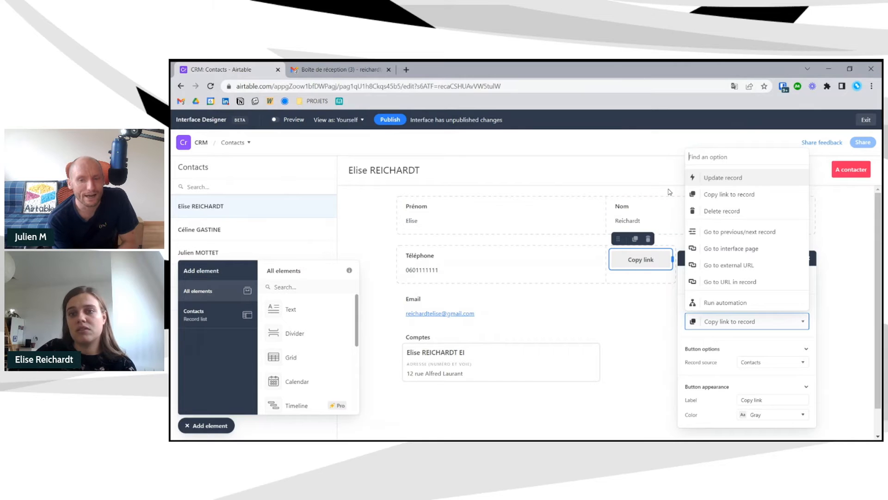
- Make the button a gray Delete record button
click(736, 211)
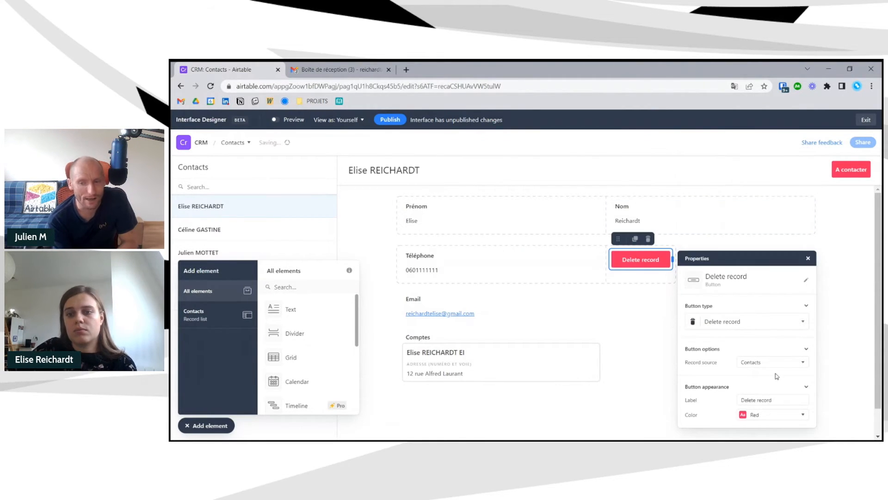
click(776, 414)
click(800, 399)
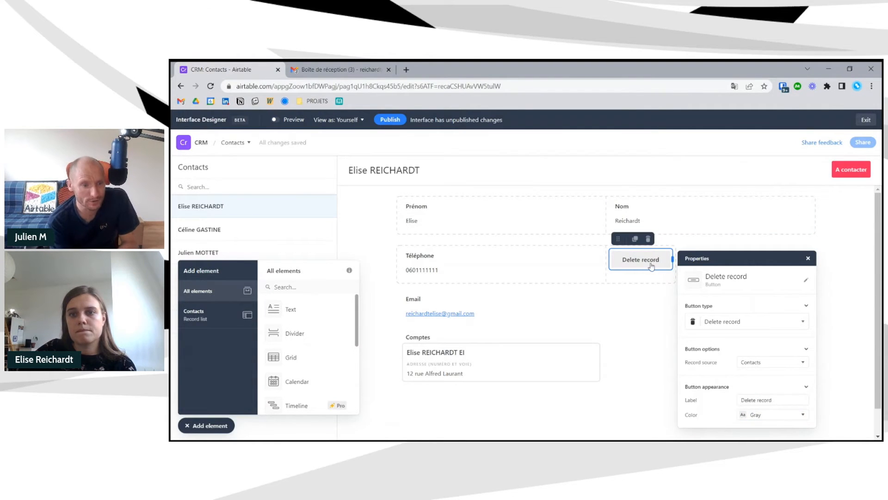
- Place it in the header beside A contacter, label it 'Supprimer ce contact', and preview the page
drag(618, 238, 881, 181)
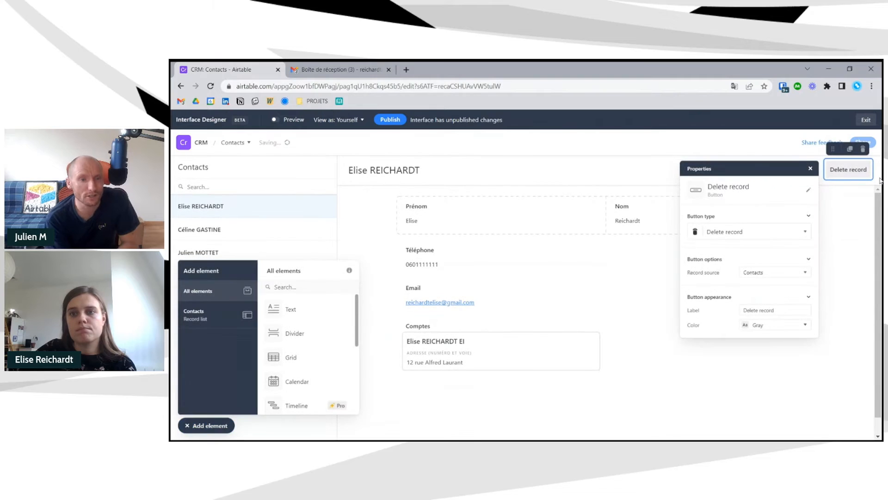
click(808, 190)
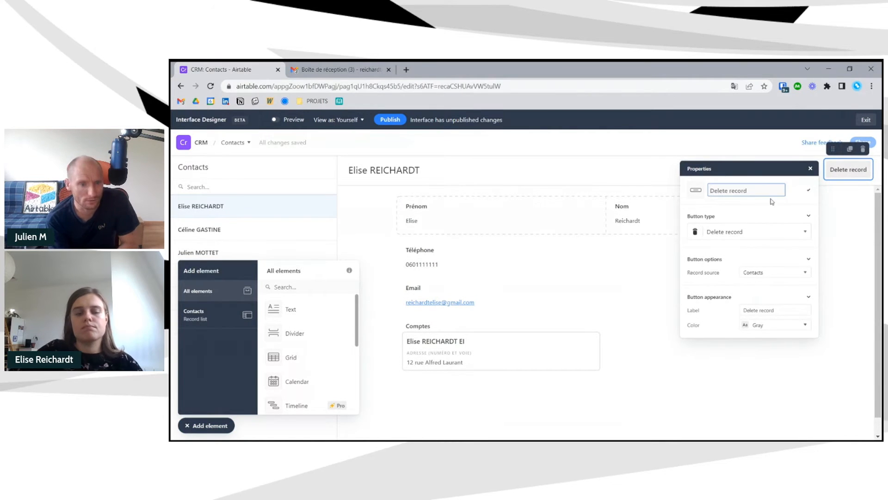
text(Supprimer )
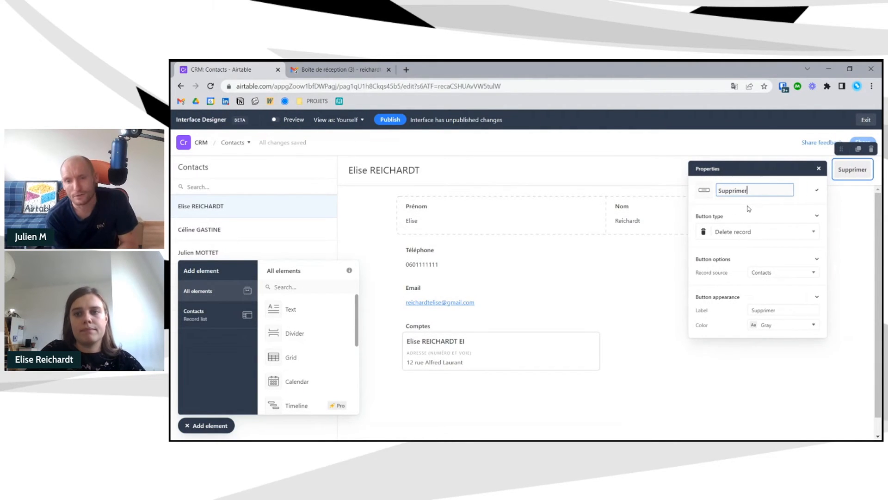
text(ce contact)
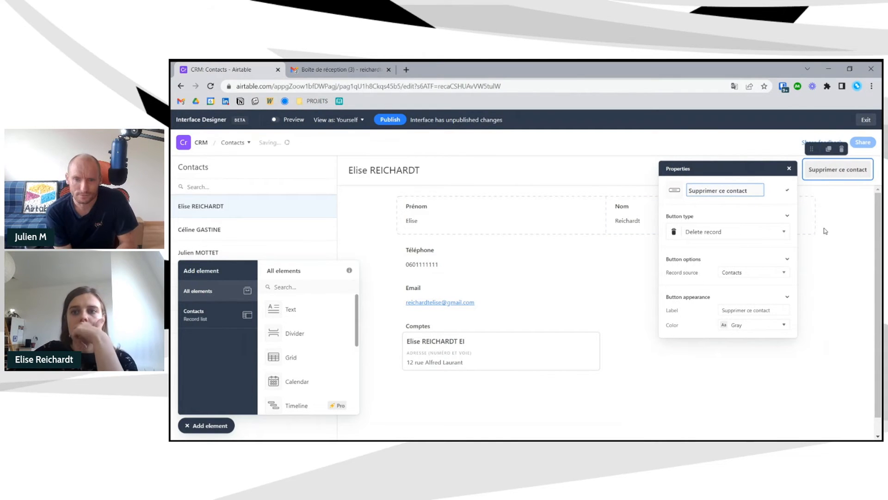
click(822, 230)
click(289, 121)
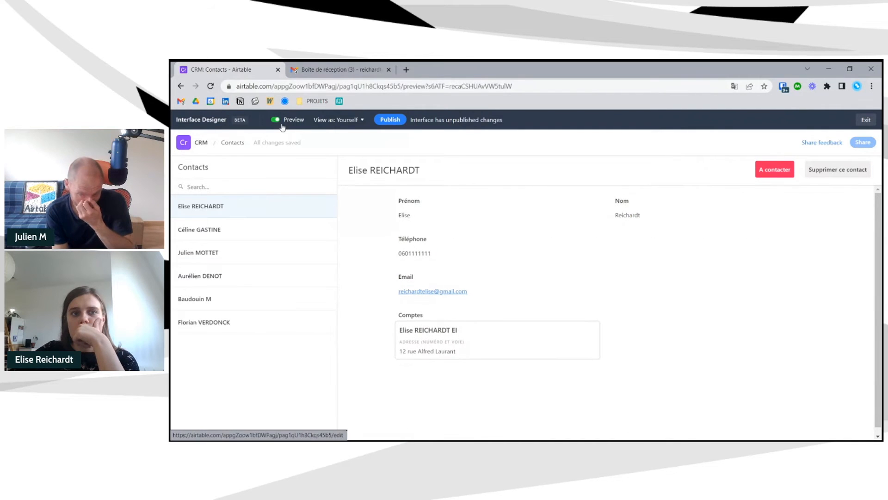
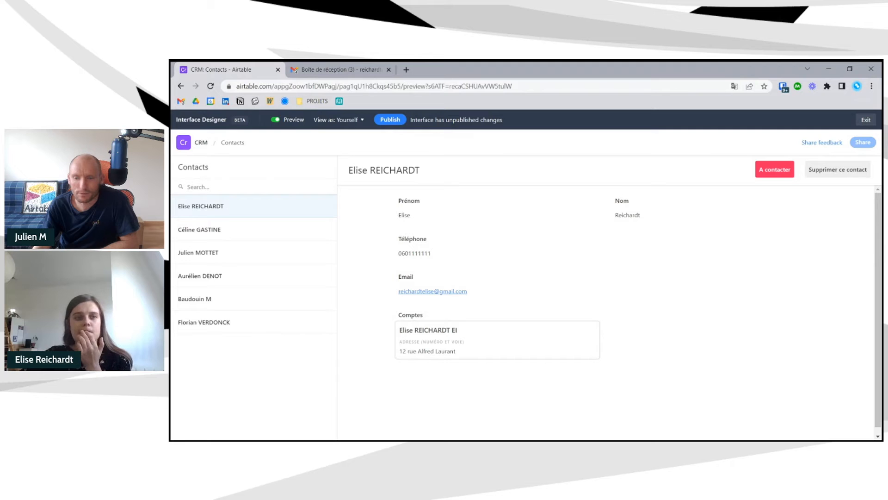
- Back in editing on the second contact, move the Email field beside Téléphone
click(275, 119)
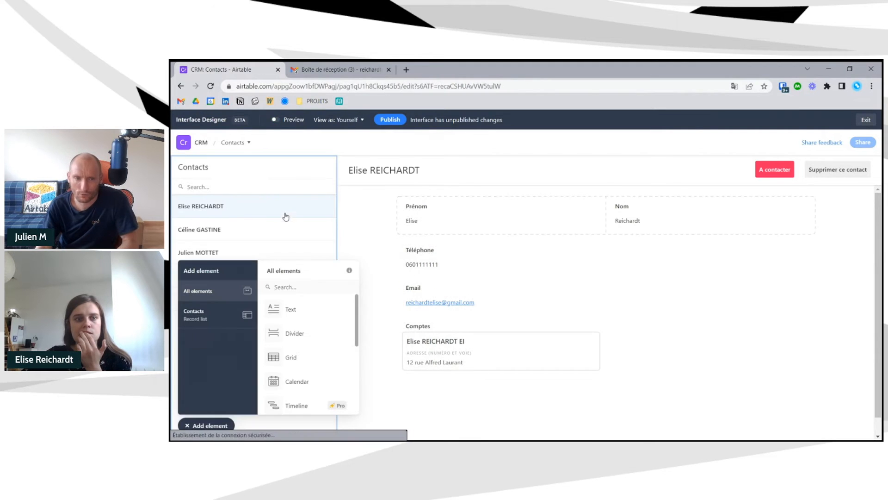
click(291, 228)
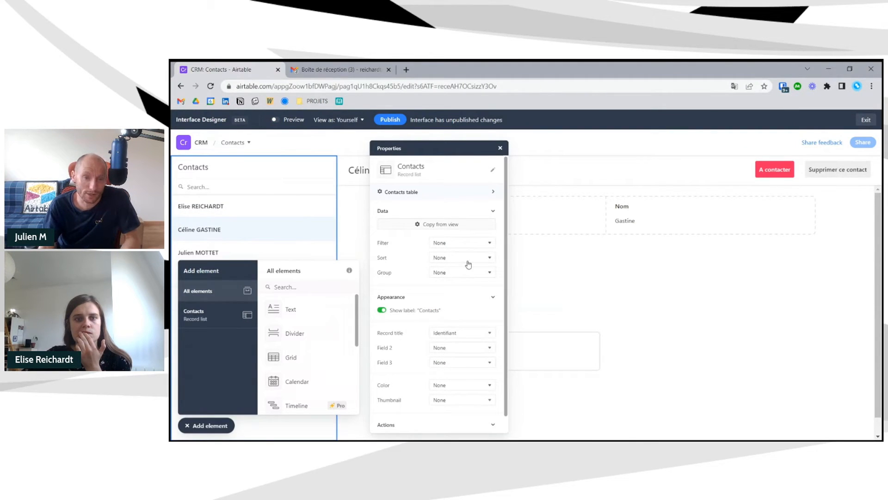
click(500, 148)
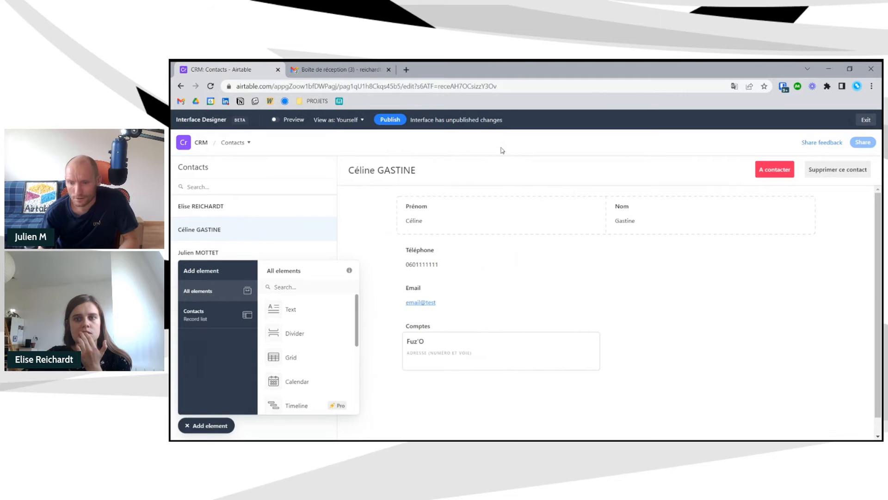
click(451, 295)
drag(451, 295, 632, 273)
click(632, 274)
- Give the field groups a light grey filled background
click(648, 347)
mouse_move(512, 204)
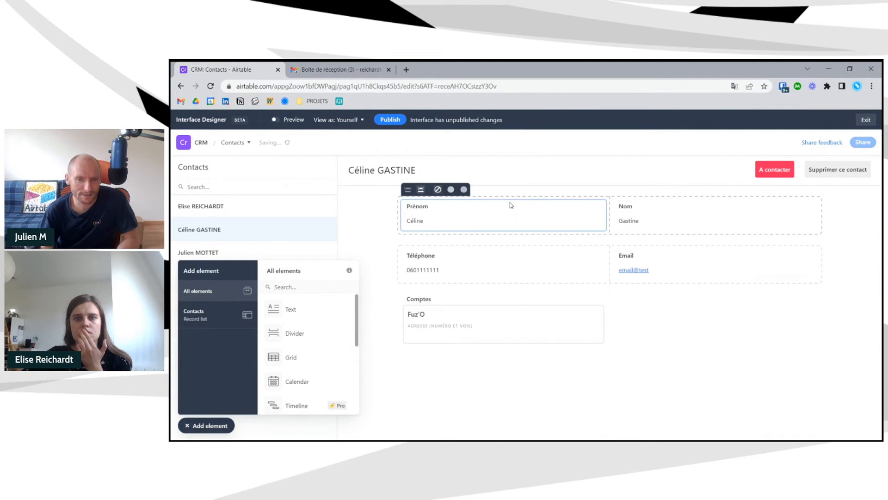
click(452, 190)
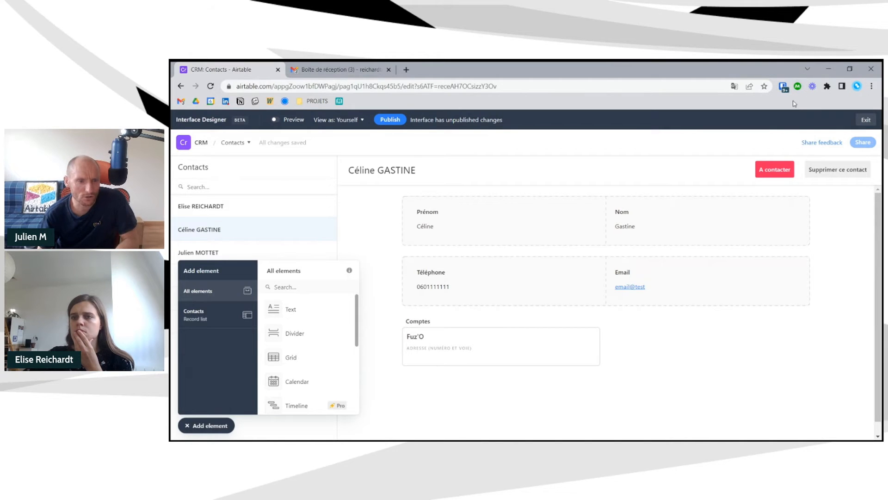
- Close the Publish dialog unpublished, check the Comptes block, then open the OnAir #13 Contacts grid
click(390, 120)
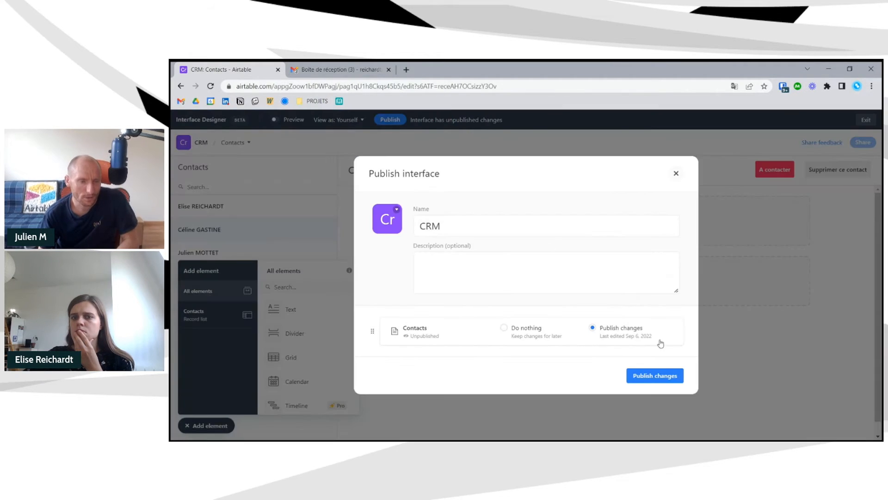
click(676, 174)
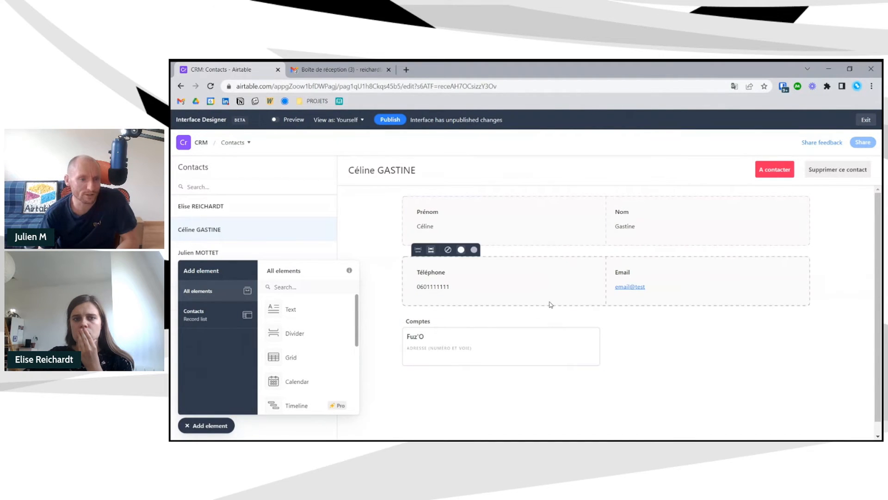
click(552, 320)
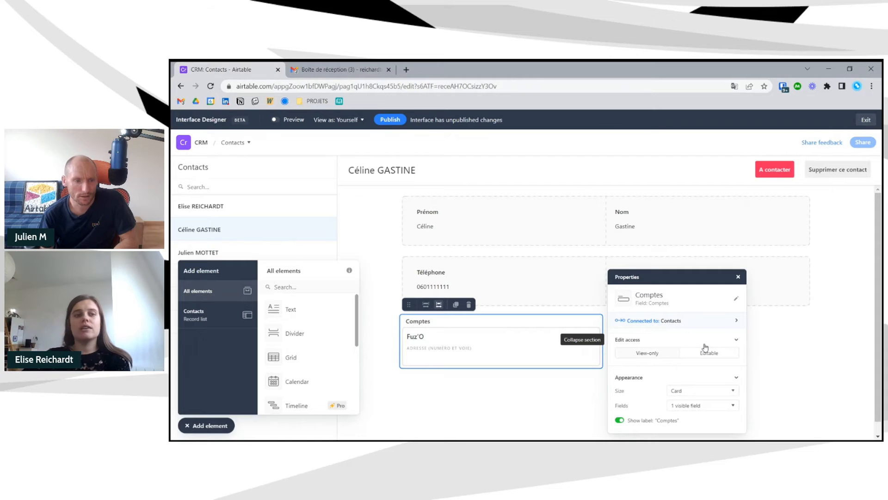
click(202, 140)
click(307, 233)
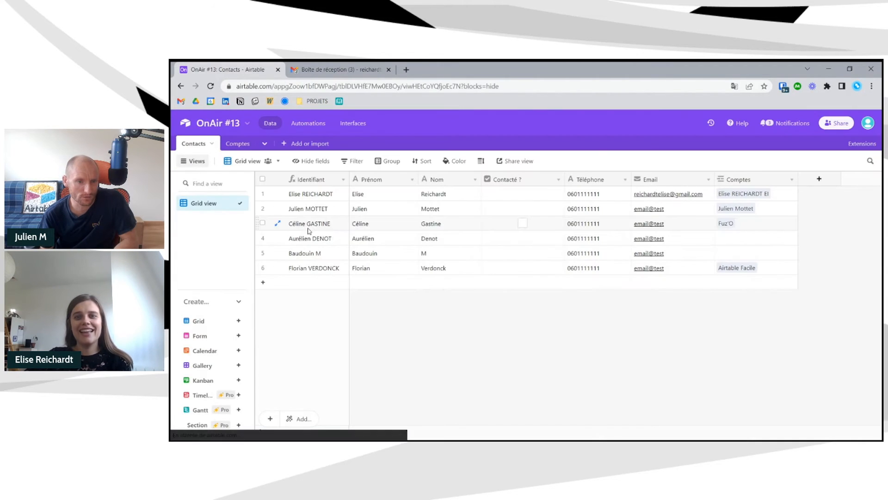
- Create a User field named Responsable with user notifications turned off
click(821, 180)
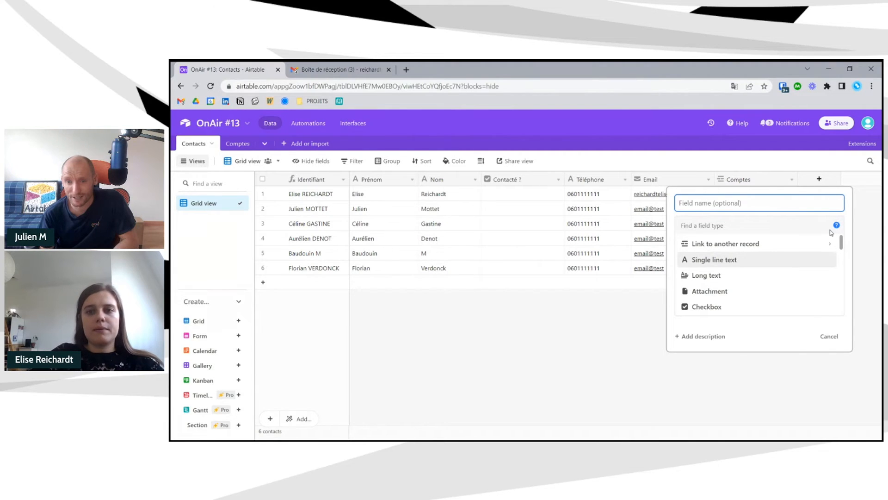
text(Responsable)
click(740, 221)
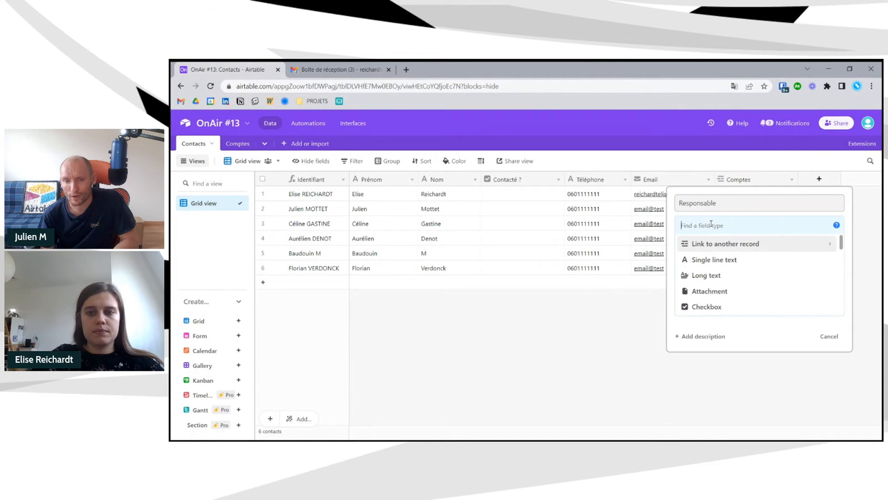
text(user)
click(730, 245)
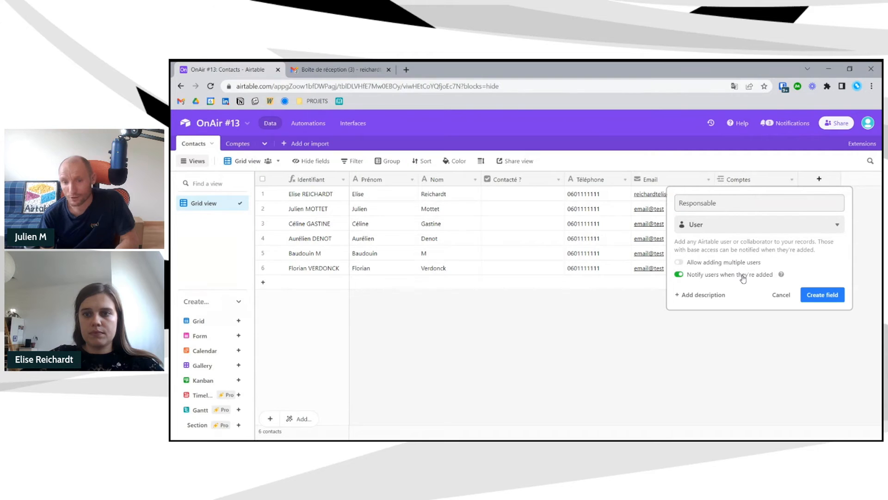
click(743, 277)
click(823, 295)
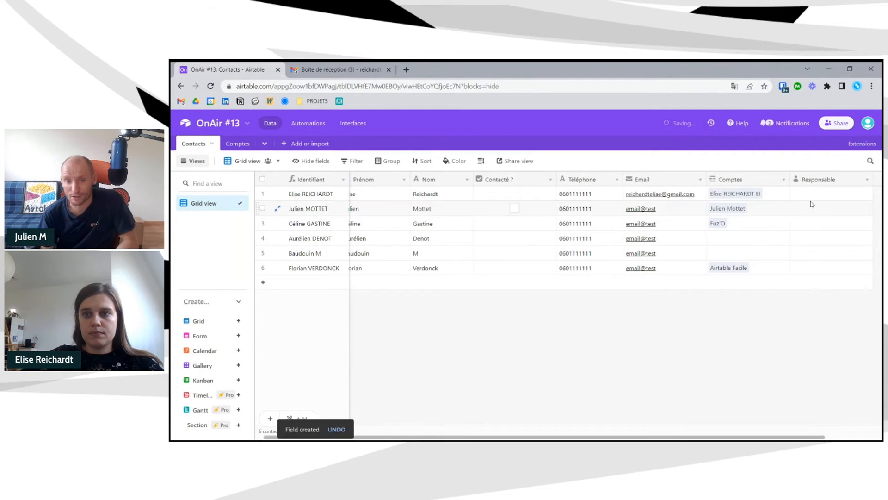
- Assign the same collaborator as Responsable for the first three contacts
click(799, 193)
click(799, 193)
click(807, 249)
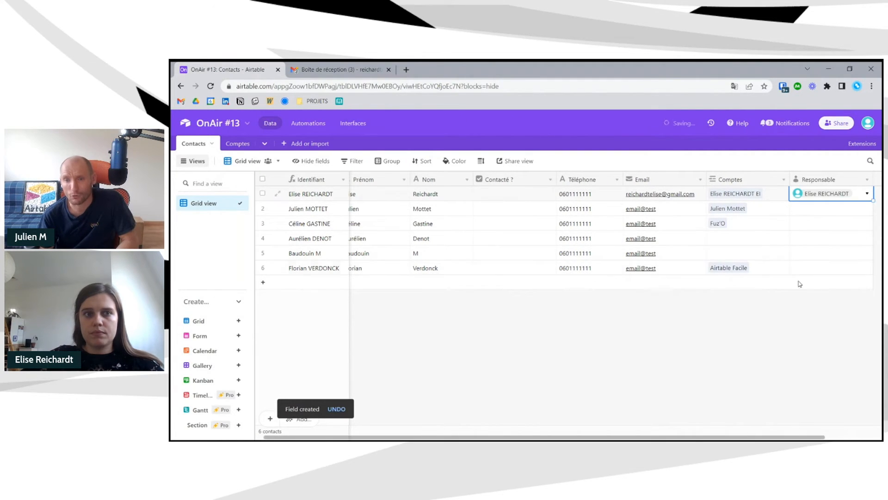
double_click(823, 213)
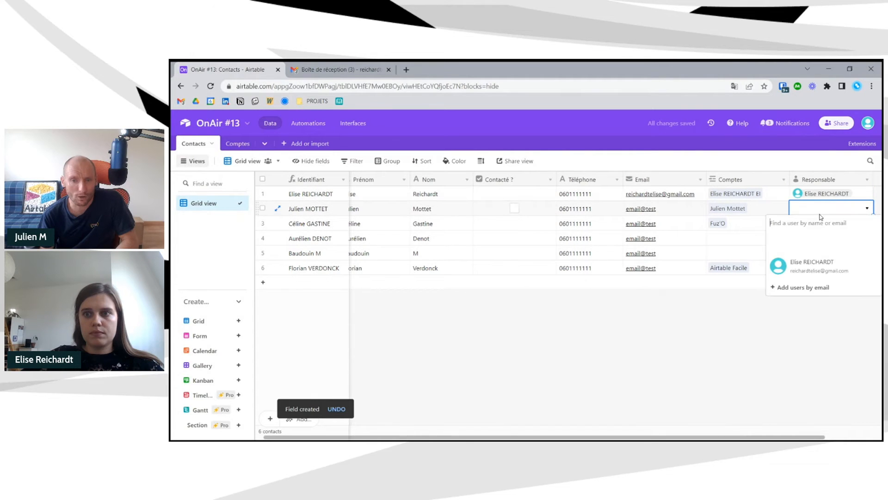
click(810, 265)
click(811, 224)
click(811, 224)
click(816, 280)
click(774, 327)
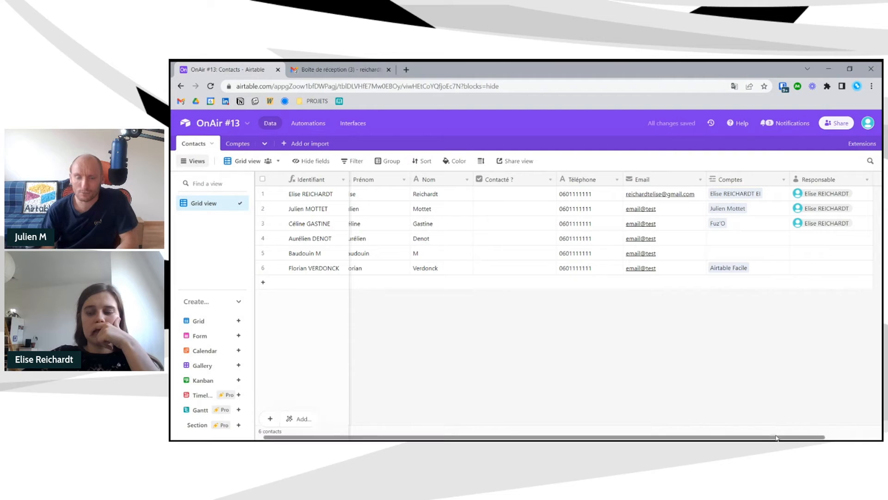
drag(873, 179, 859, 179)
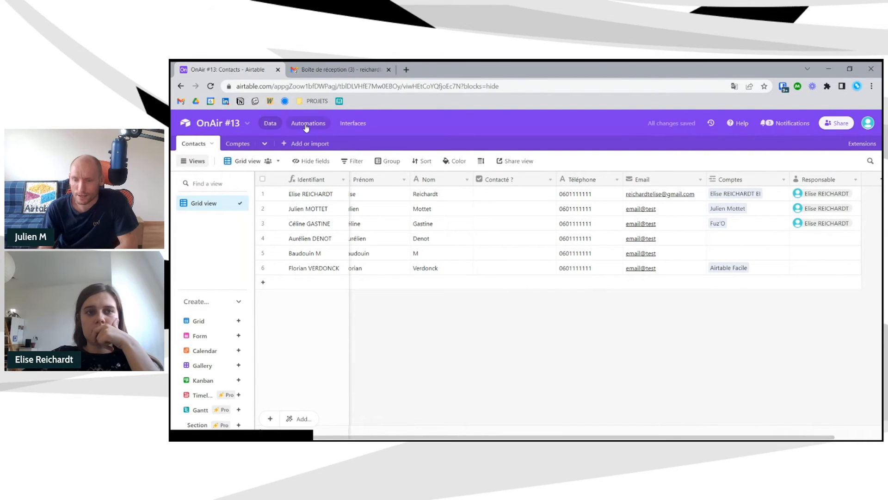
- Open Interface 2's Contacts page in the designer and select the contact list
click(345, 124)
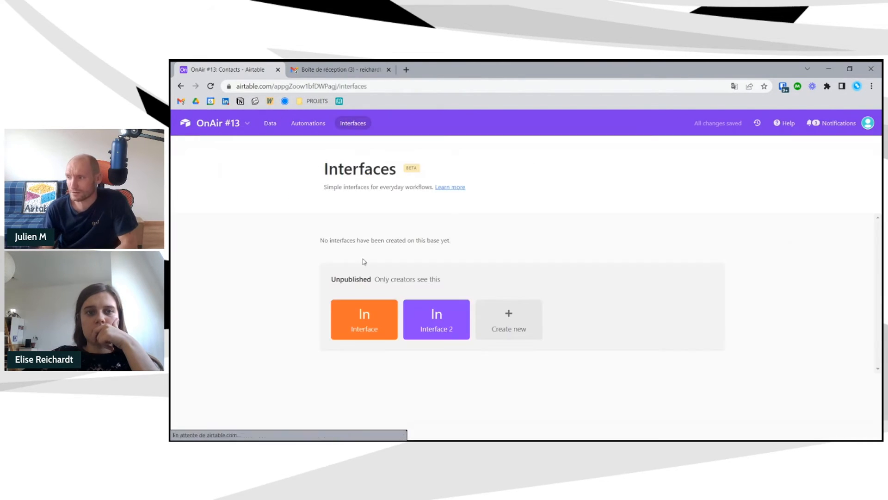
click(424, 327)
click(503, 313)
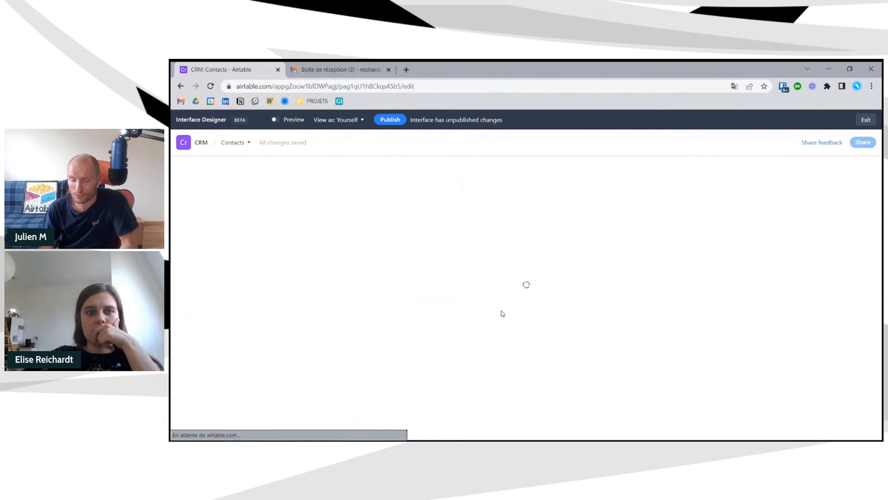
click(280, 202)
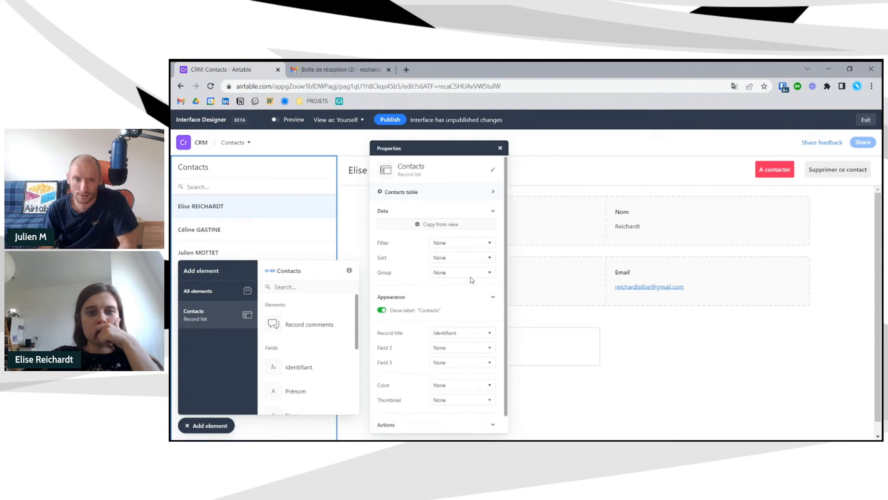
- Filter the contact list to records where Responsable is the current user
click(458, 243)
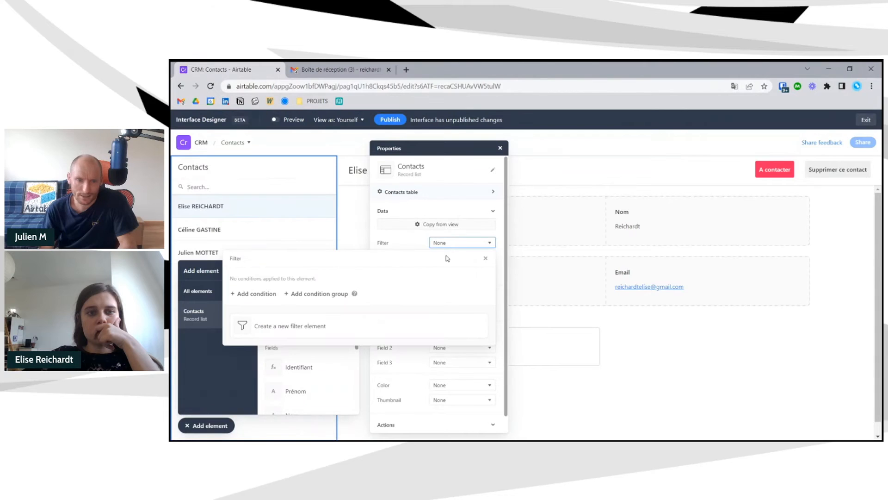
click(271, 294)
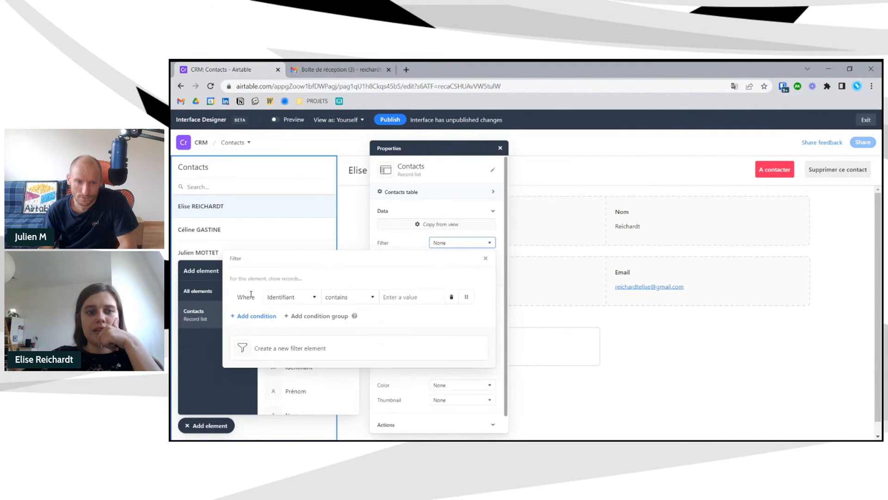
click(287, 300)
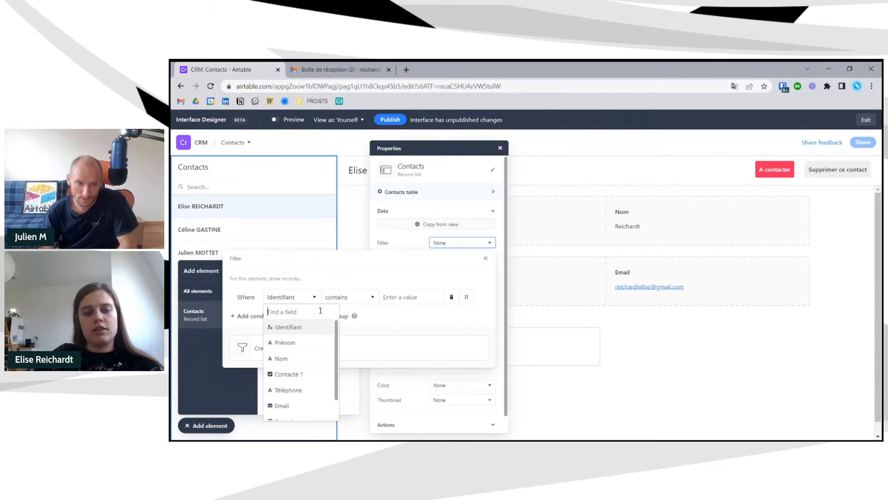
text(re)
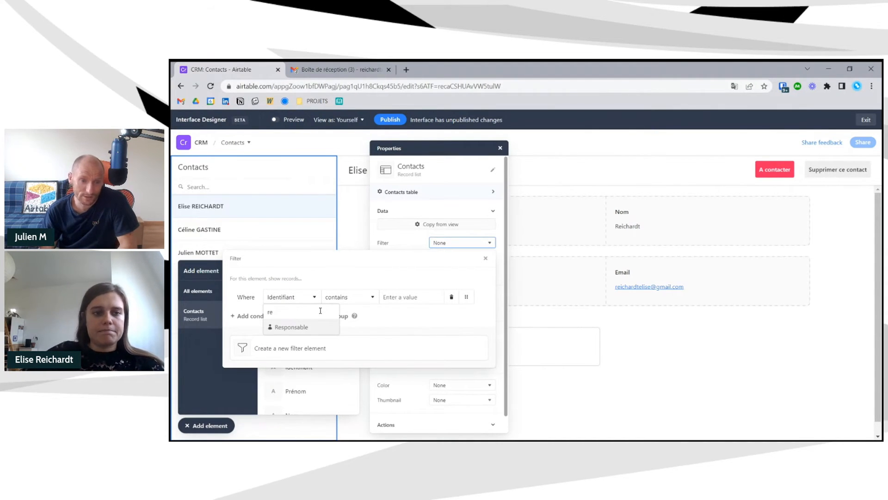
click(321, 322)
click(641, 297)
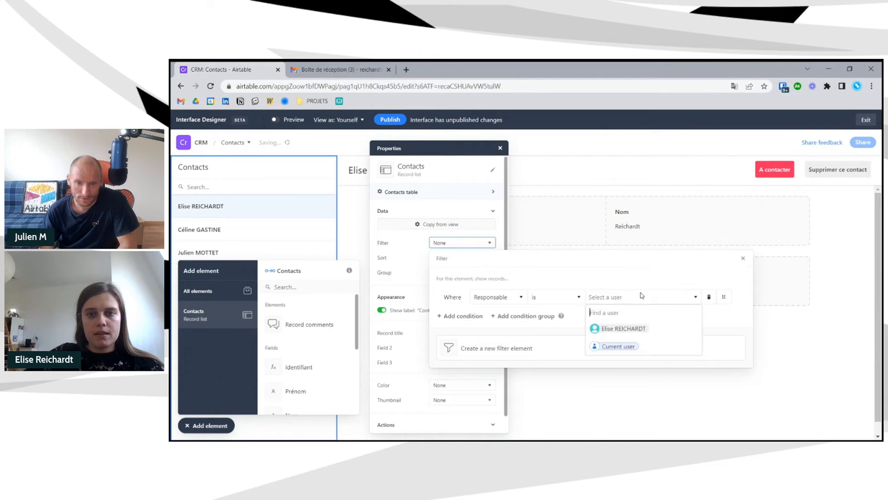
click(638, 350)
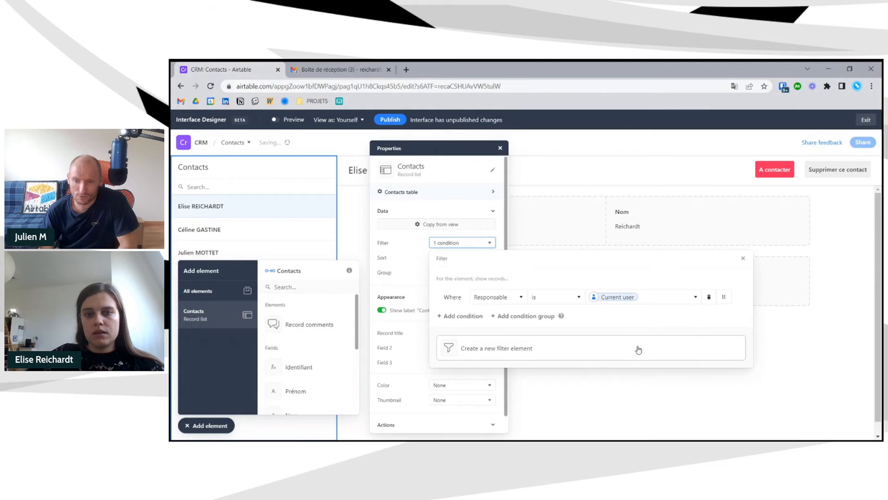
click(743, 258)
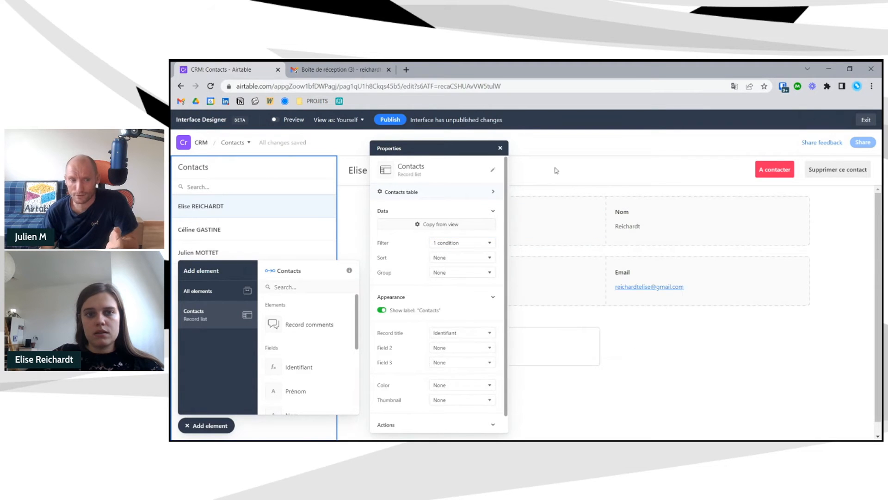
- Publish the interface changes and dismiss the sharing prompt
click(218, 425)
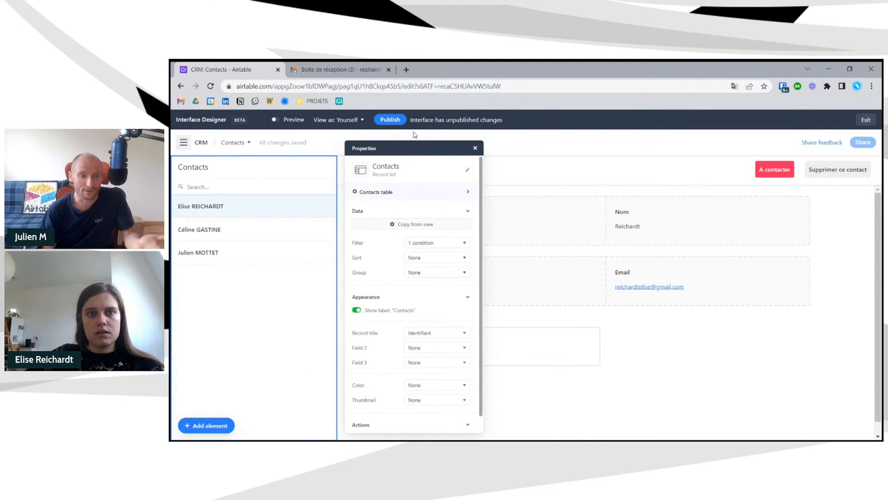
click(390, 120)
click(653, 375)
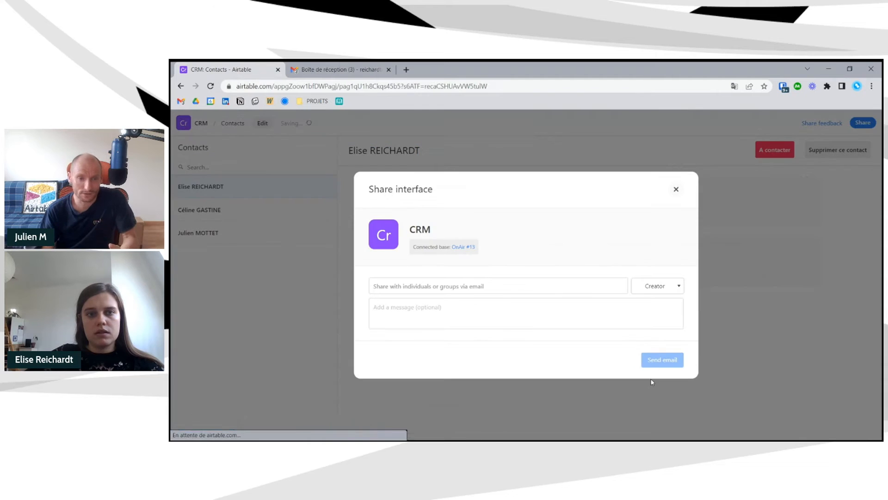
click(675, 187)
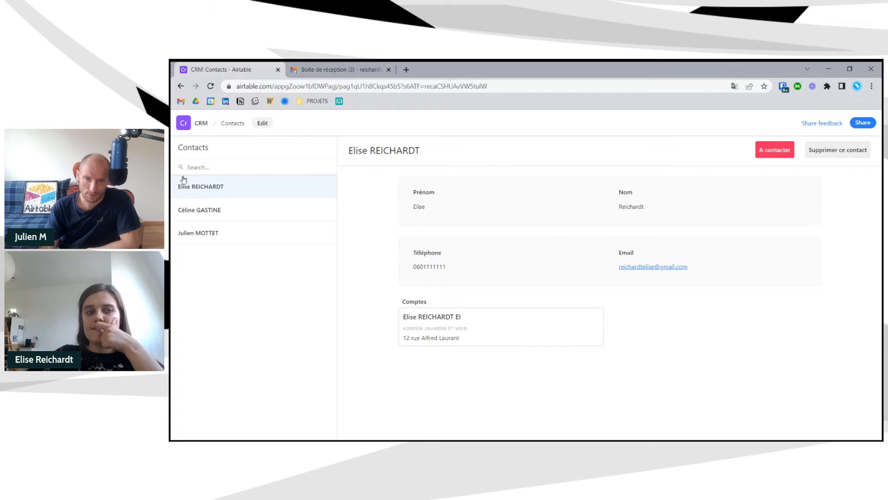
- Browse the first two contacts and glance at the base navigation menu
click(231, 212)
click(231, 193)
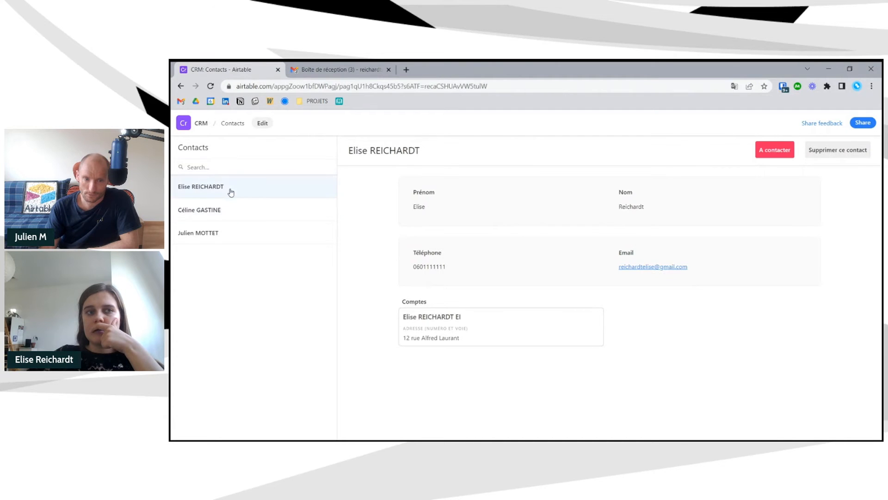
click(209, 128)
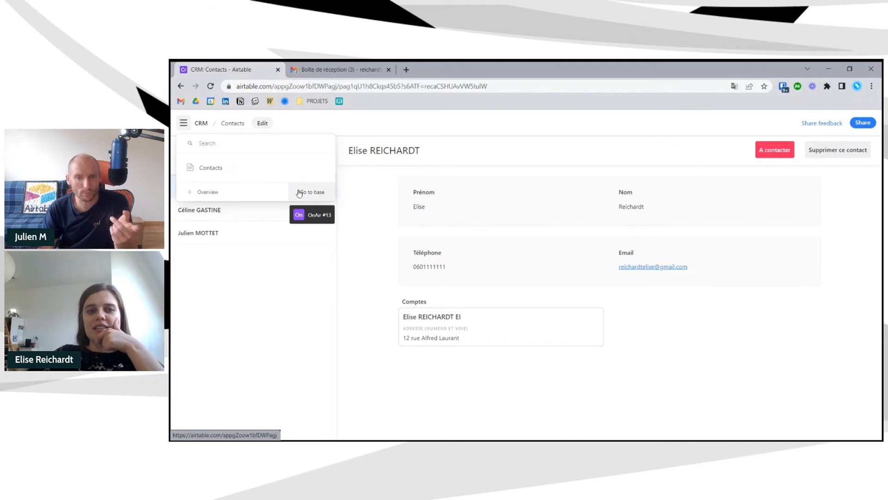
click(355, 124)
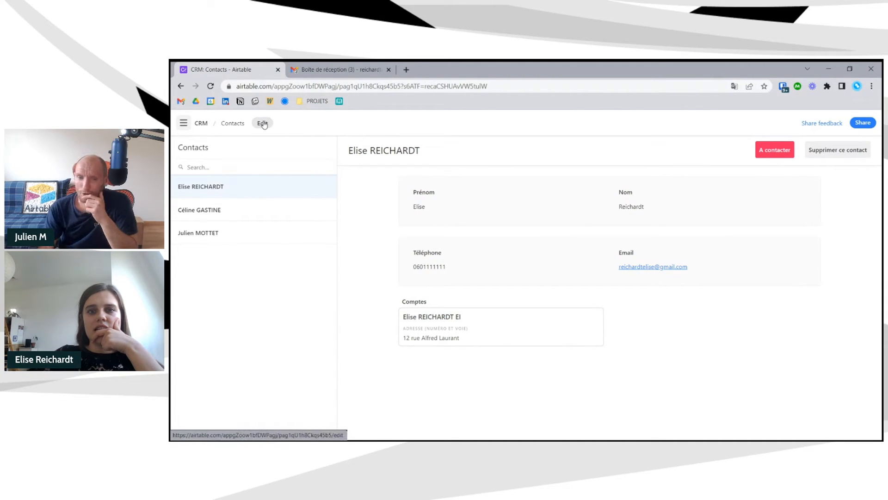
- Mark the first contact as Contacté, browse the other contacts, and switch to editing
click(774, 149)
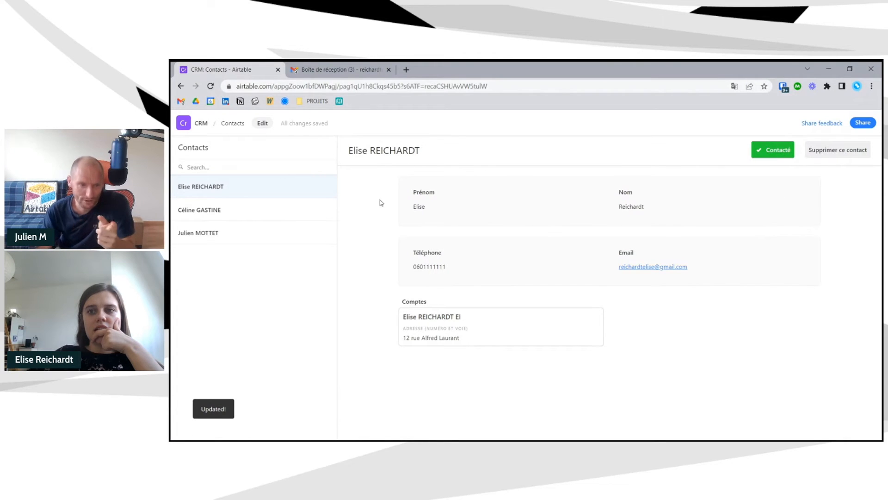
click(271, 208)
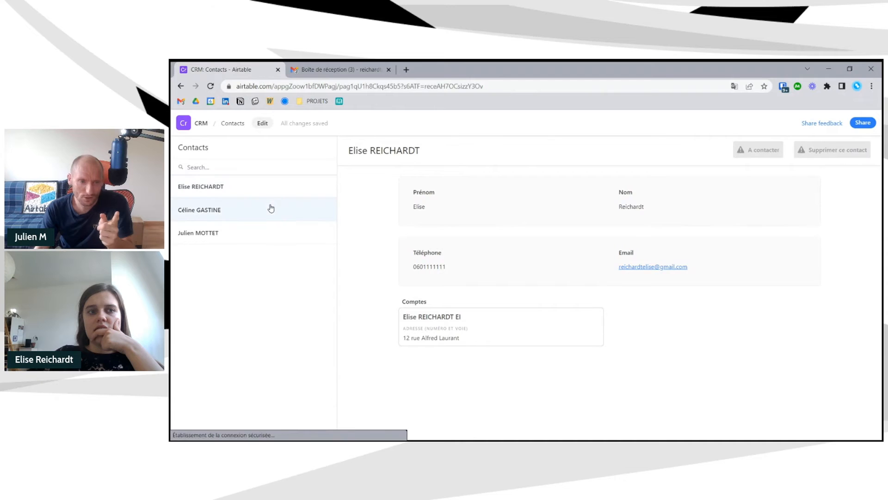
click(279, 232)
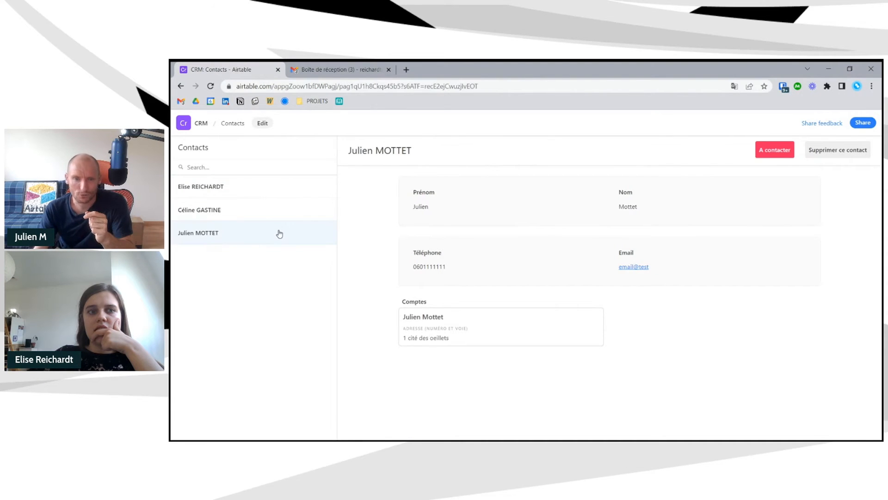
click(266, 191)
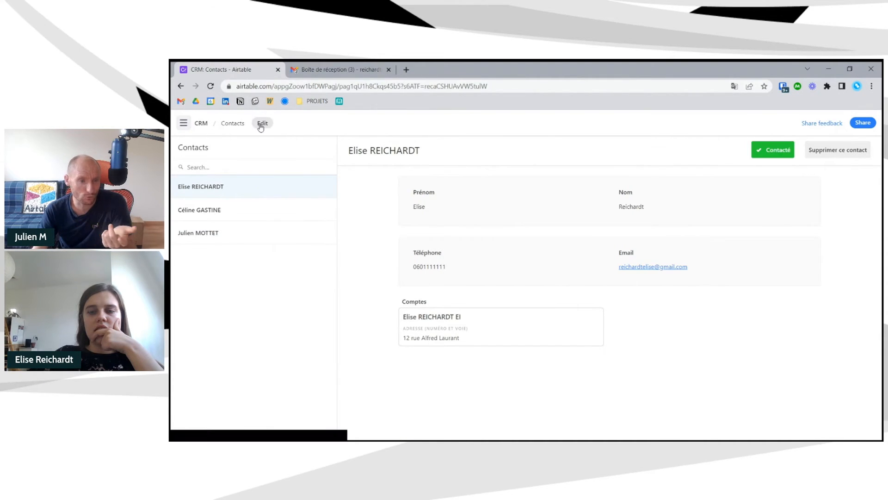
click(262, 123)
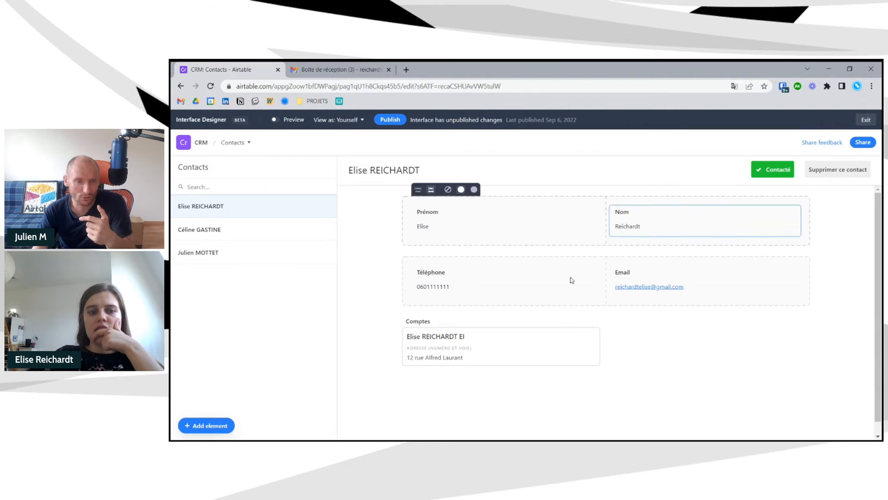
- Place a new Button element above the contact fields
click(226, 423)
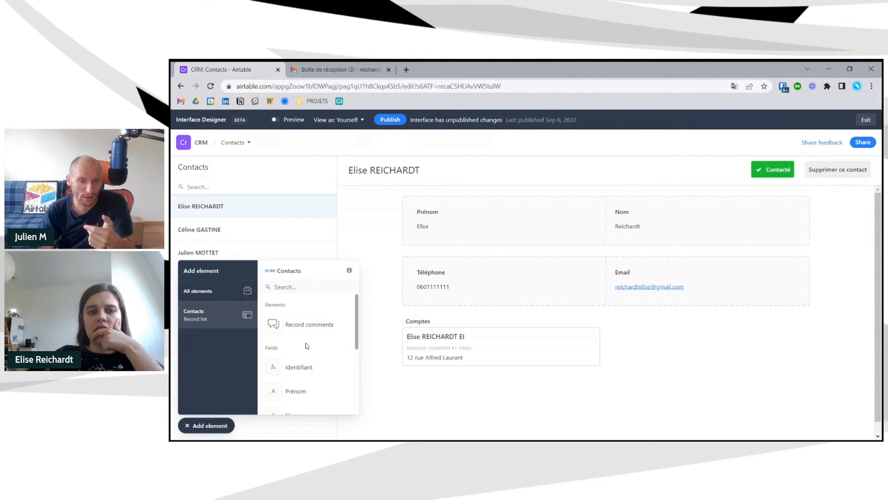
click(221, 295)
scroll(304, 348, down, 3)
scroll(307, 346, down, 2)
scroll(307, 338, up, 4)
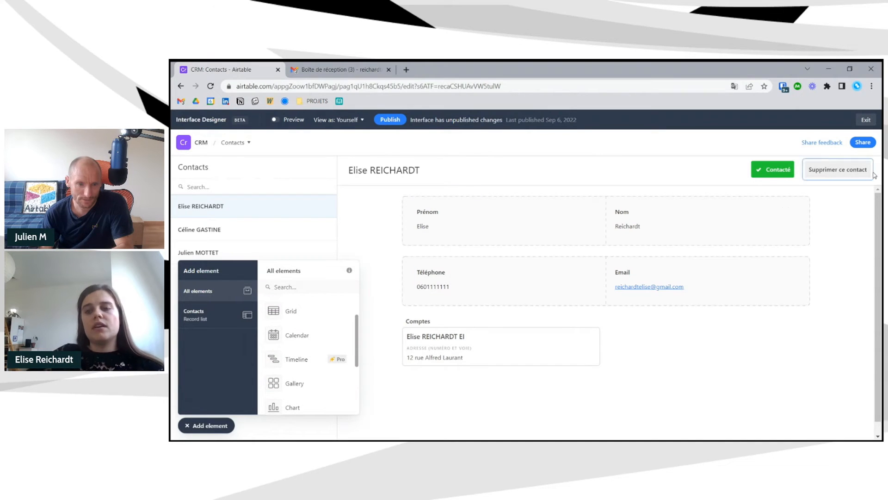
scroll(312, 355, down, 2)
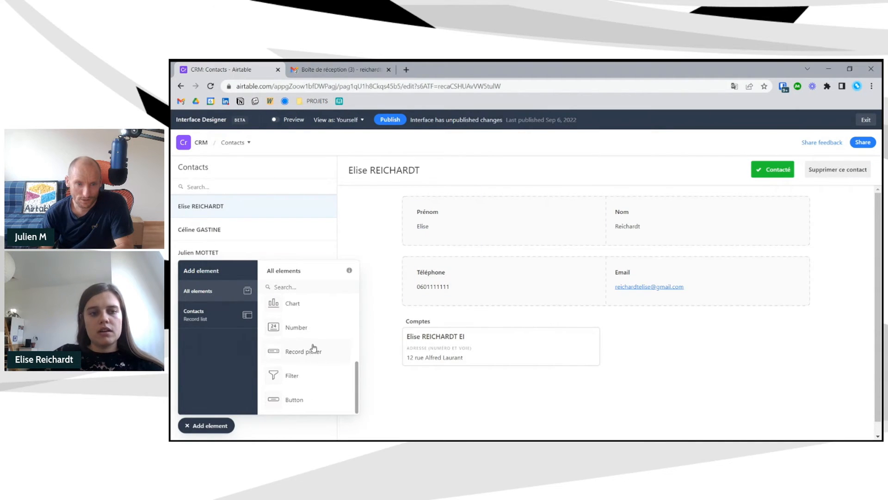
scroll(315, 344, up, 4)
scroll(310, 319, up, 1)
click(307, 281)
text(b)
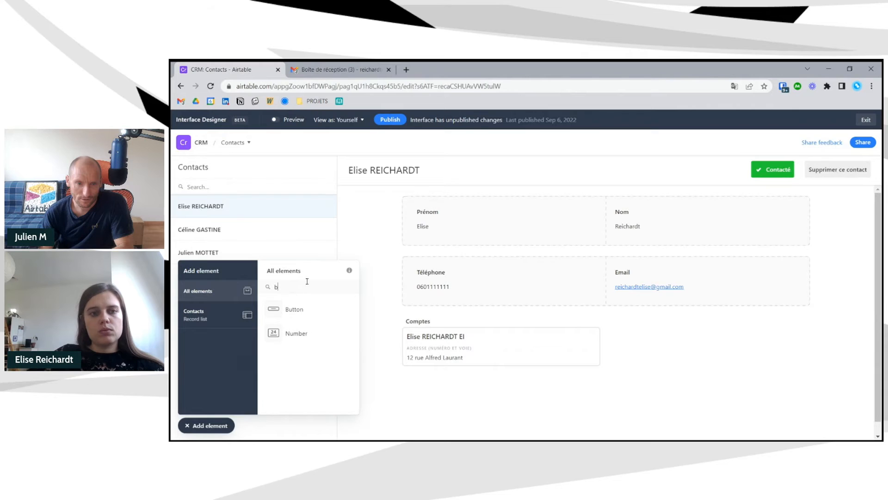
drag(307, 321, 804, 205)
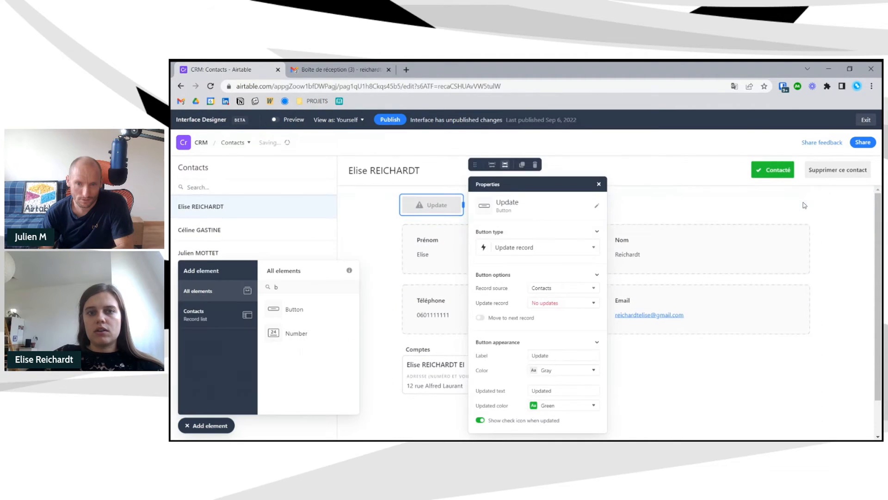
- Make it an Update record button with an update action on the Responsable field
click(563, 289)
click(562, 289)
click(561, 302)
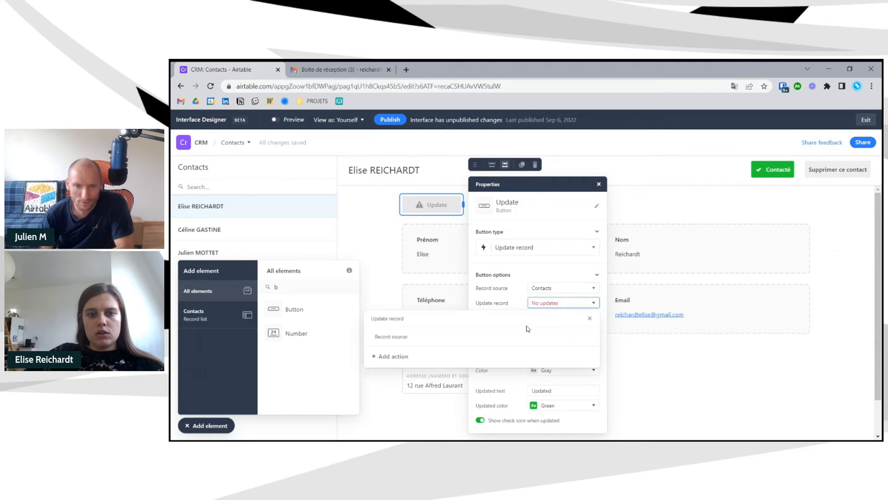
click(397, 357)
click(427, 365)
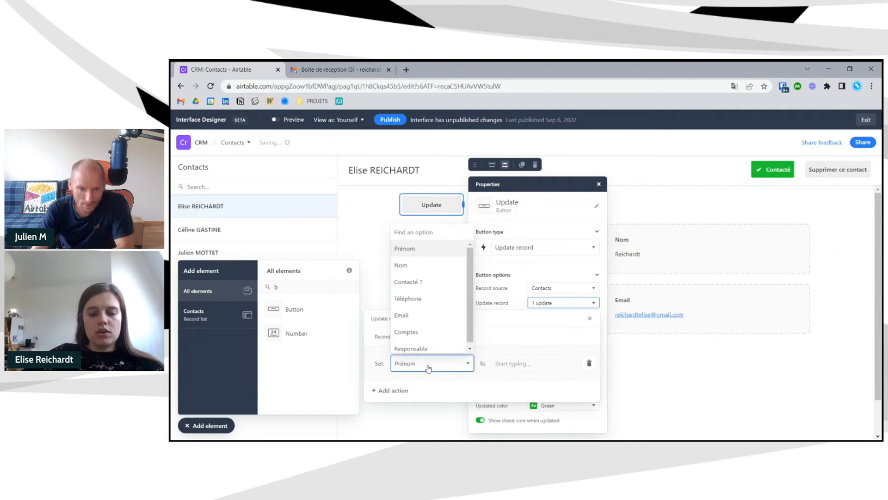
text(re)
click(454, 348)
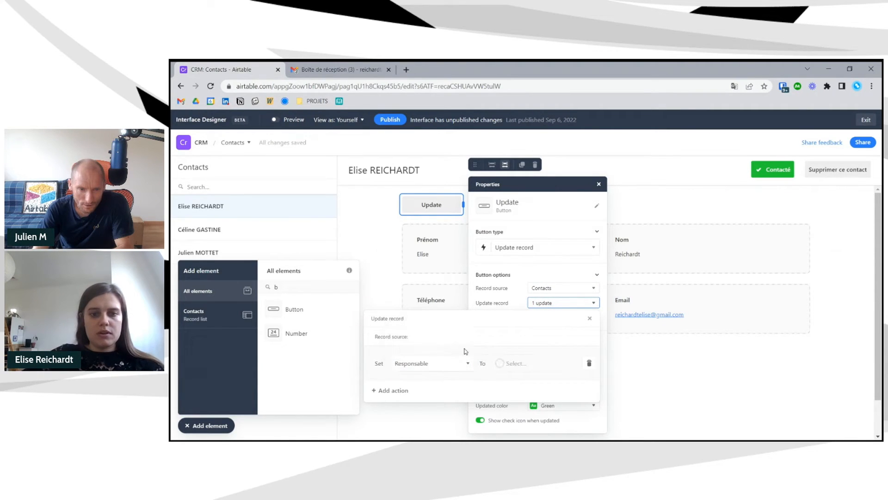
click(522, 365)
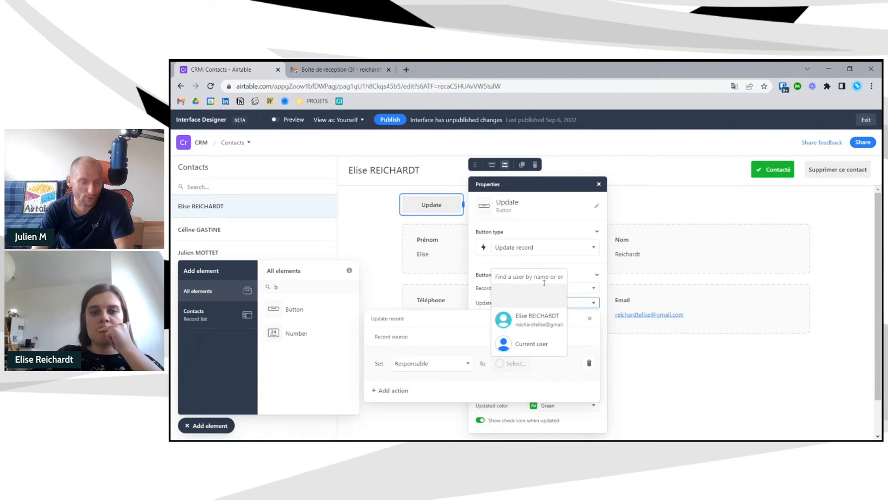
click(581, 320)
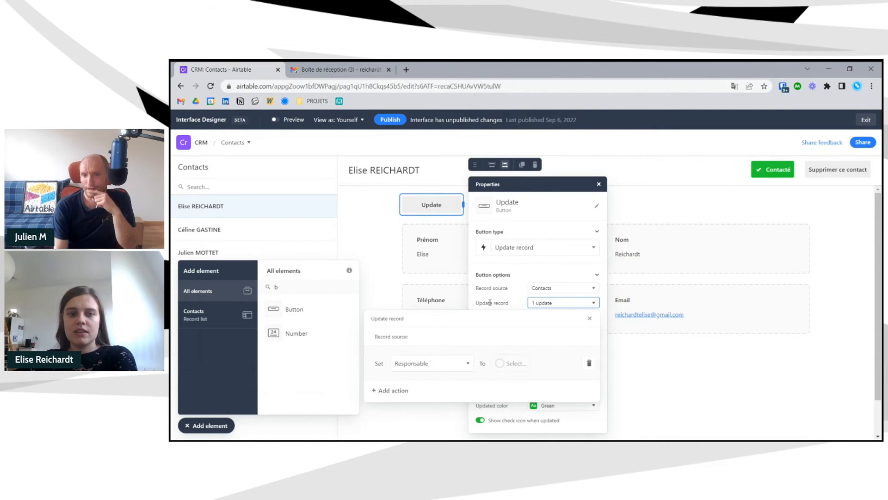
click(590, 318)
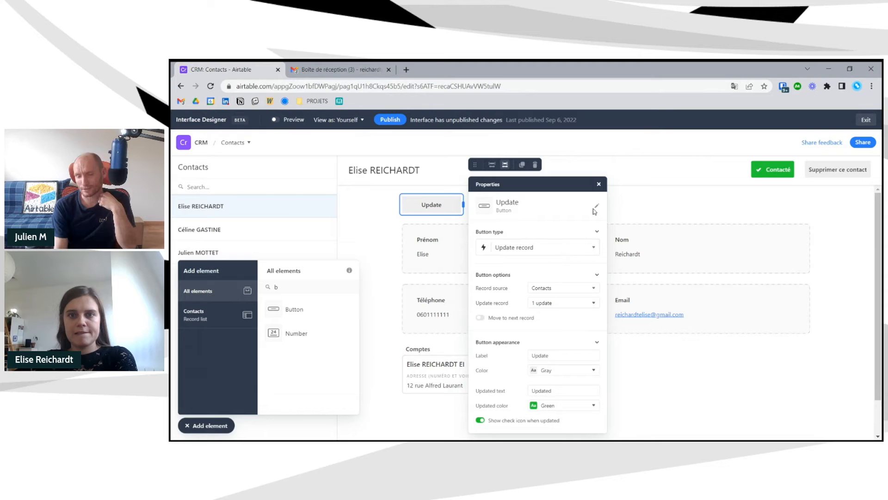
click(600, 184)
click(445, 209)
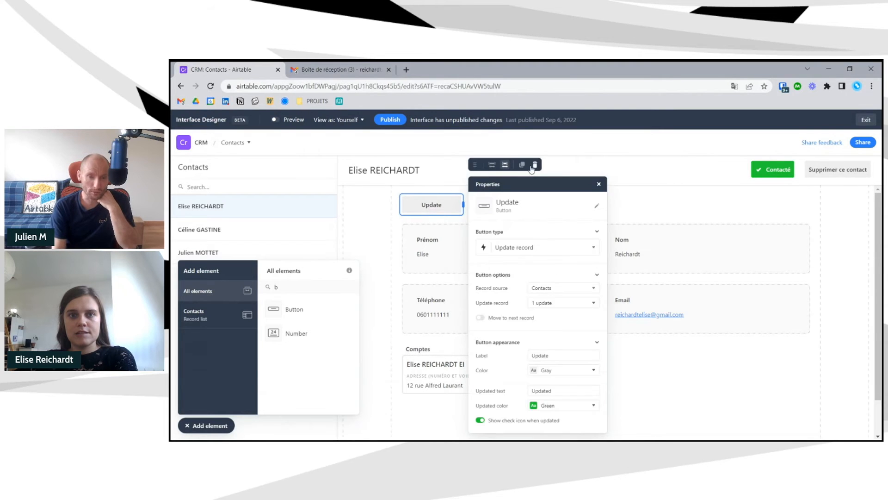
- Delete the Update button, preview the second and third contacts, then return to editing
click(529, 167)
click(208, 424)
click(301, 120)
click(250, 230)
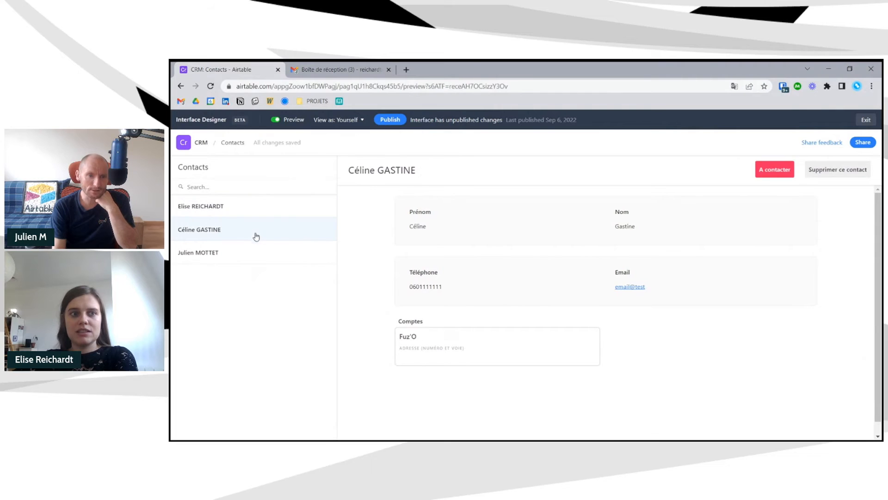
click(261, 252)
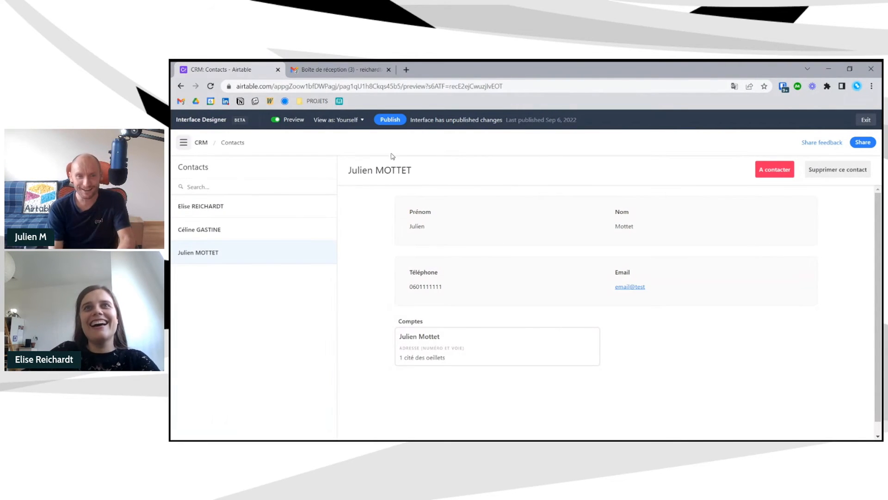
click(197, 229)
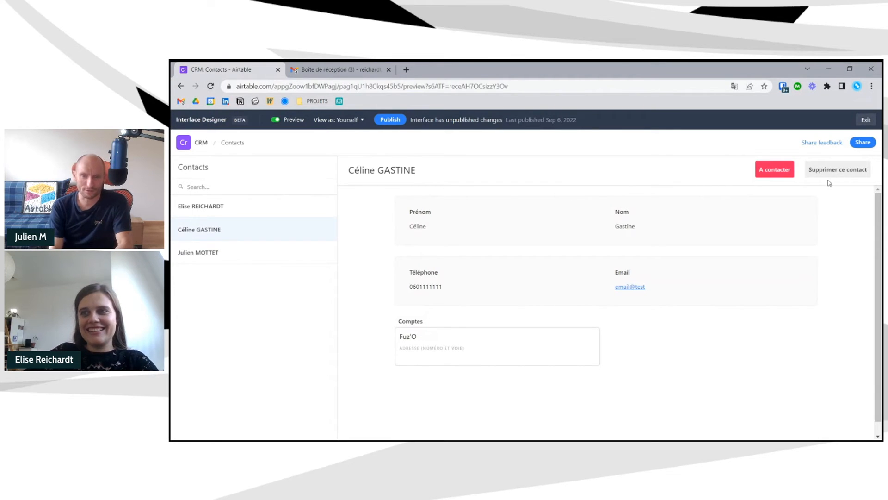
click(287, 119)
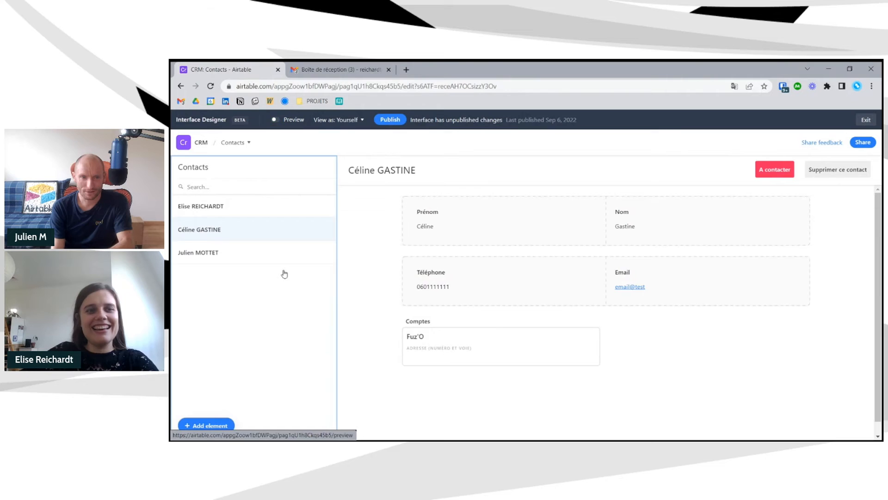
- Delete the 'Responsable is Current user' filter condition from the contacts list, then preview
click(282, 316)
scroll(448, 316, down, 1)
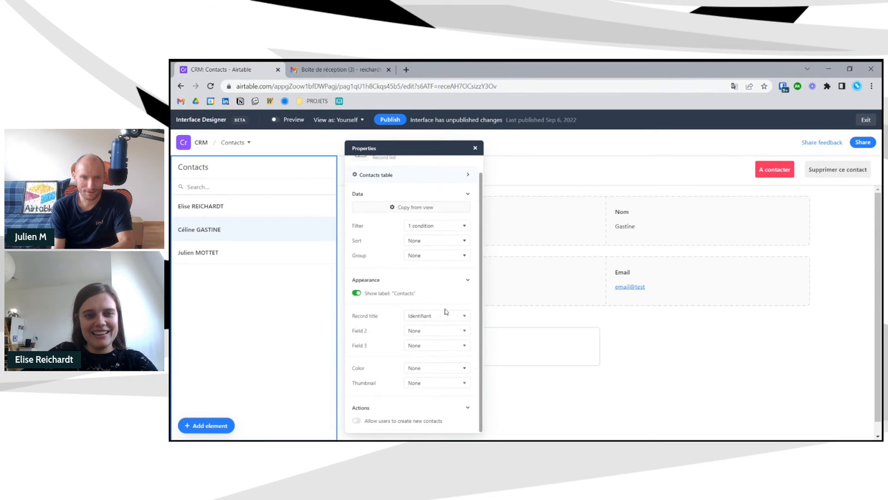
click(428, 227)
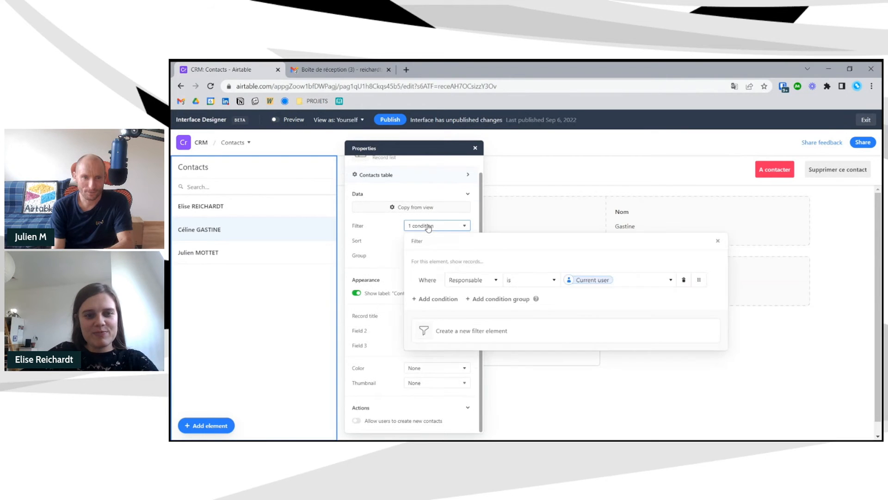
click(684, 279)
click(286, 120)
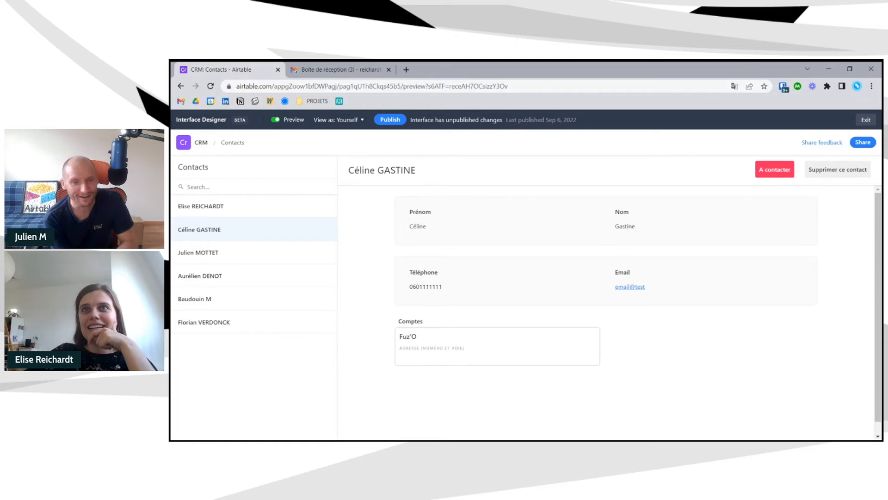
- Open the sixth contact and try 'Supprimer ce contact', cancelling the confirmation twice
click(272, 323)
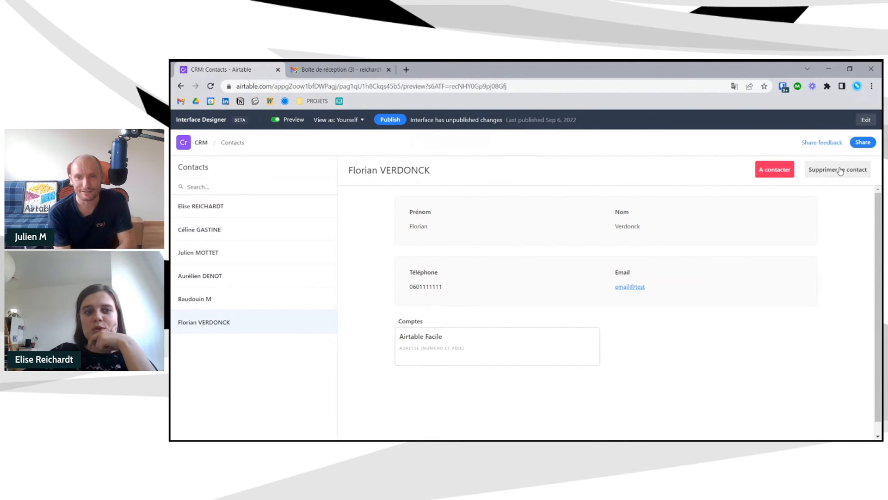
click(843, 169)
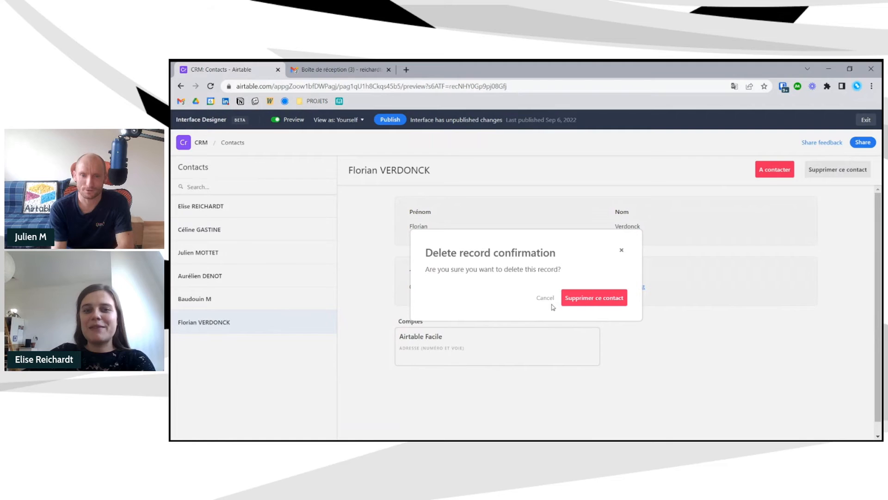
drag(473, 253, 557, 254)
drag(461, 269, 548, 269)
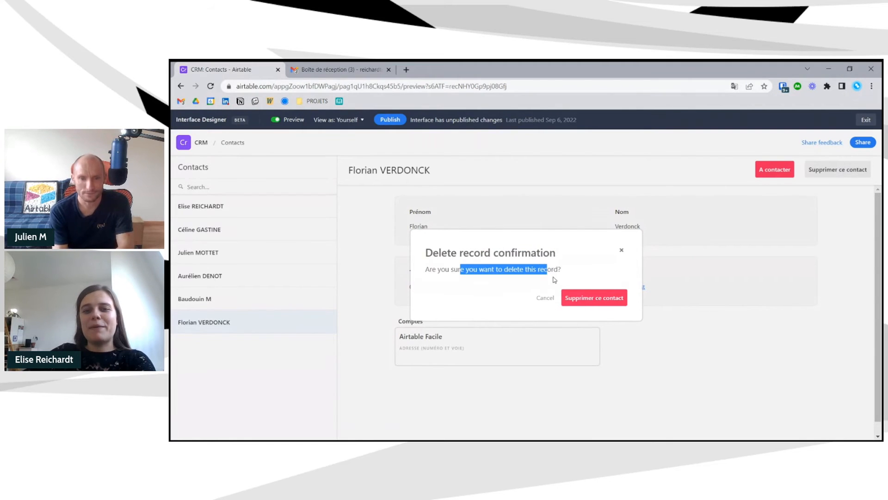
click(585, 265)
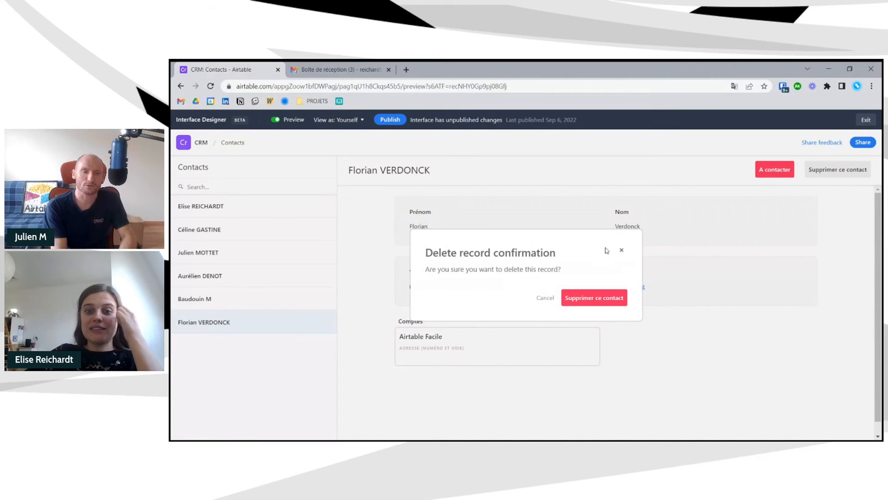
click(622, 250)
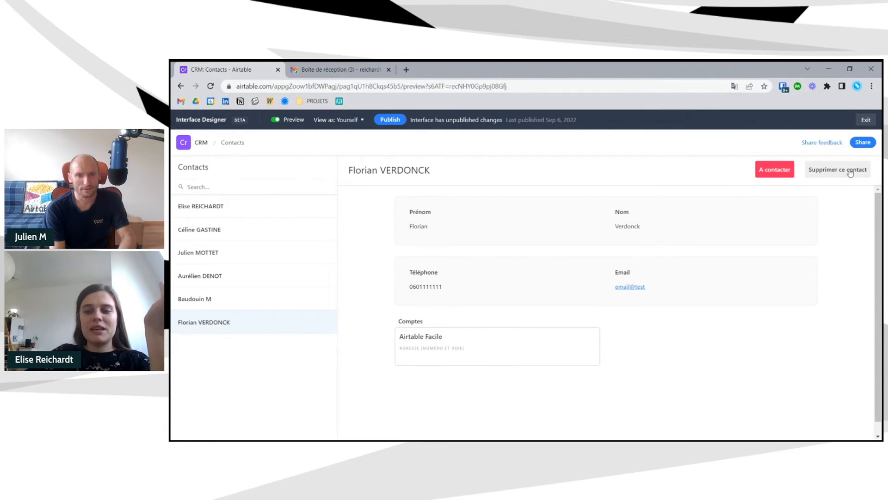
click(851, 171)
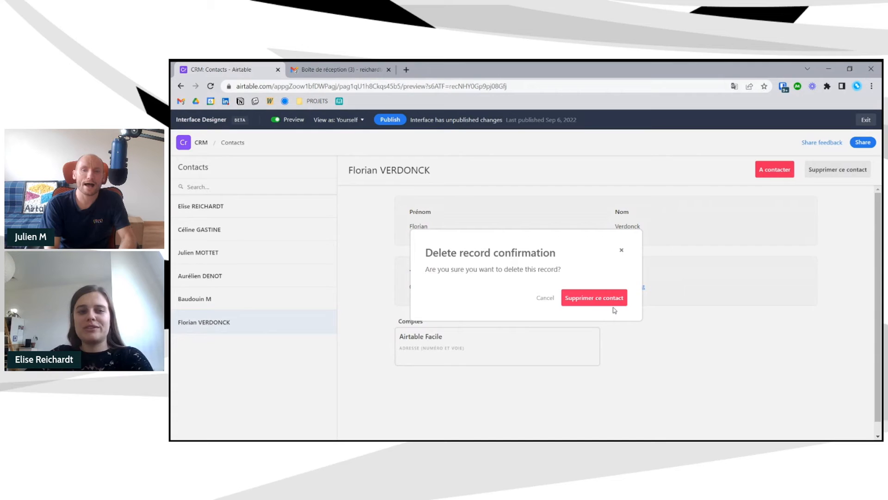
click(621, 250)
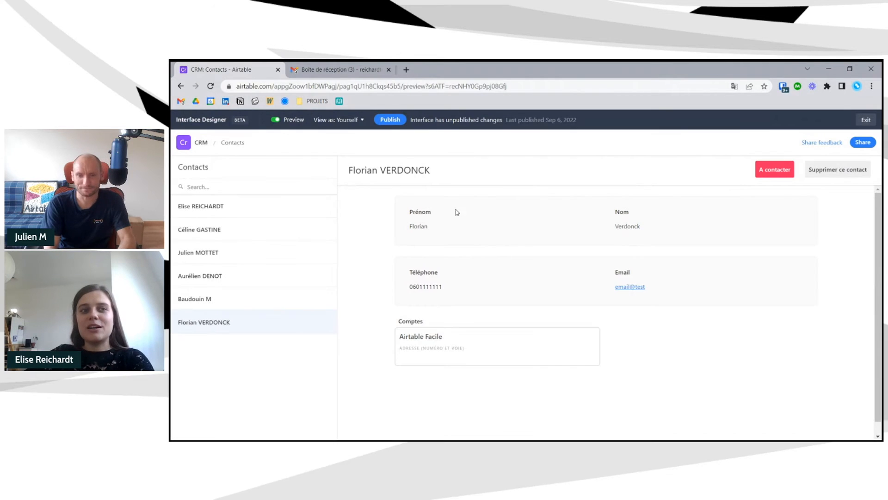
- Delete the sixth contact with 'Supprimer ce contact' and confirm, then leave preview
click(230, 188)
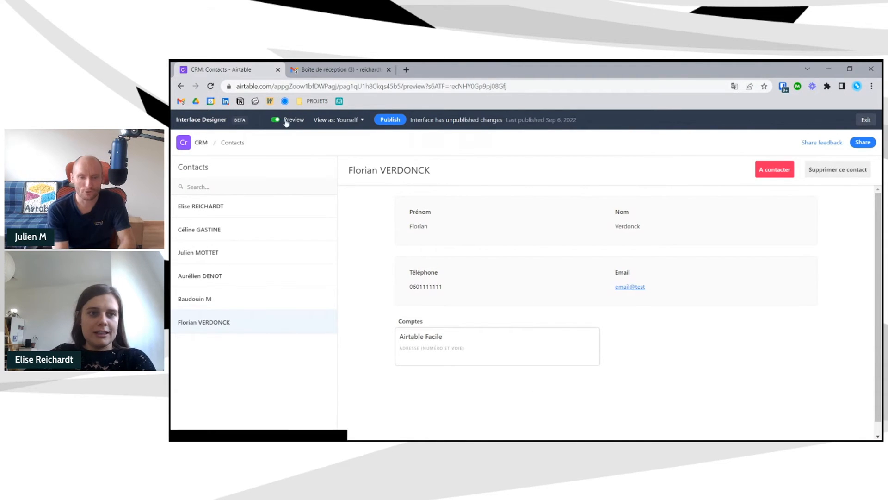
click(842, 167)
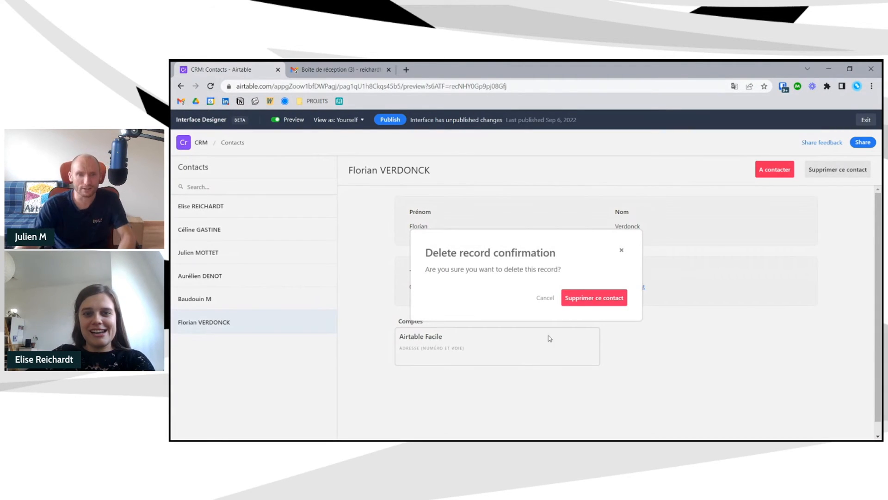
click(598, 299)
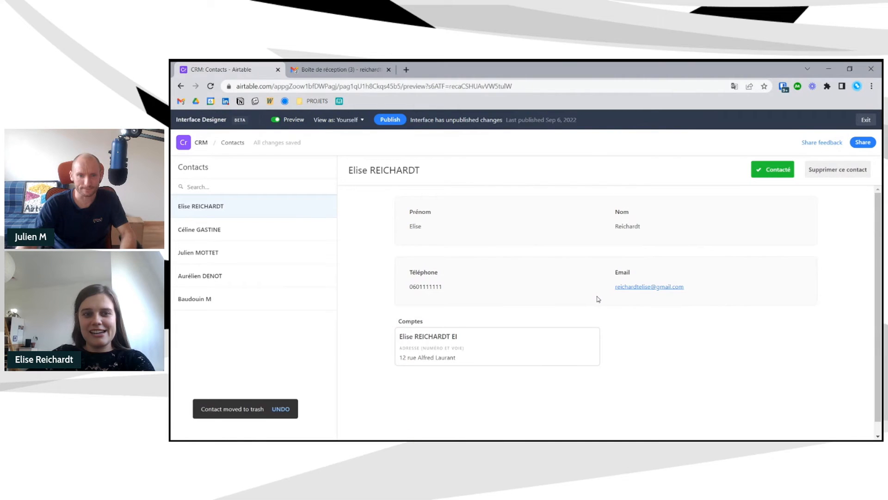
click(275, 120)
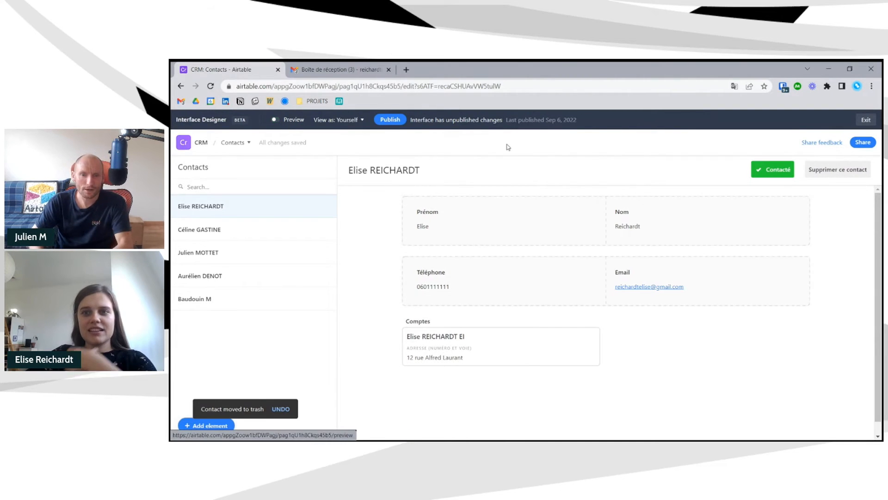
- Try adding a text block above the contact fields, then remove it
click(216, 428)
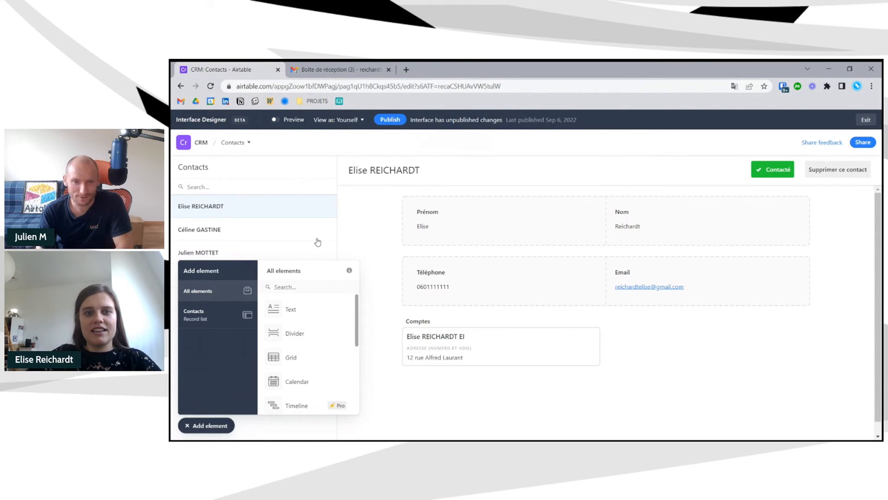
click(209, 426)
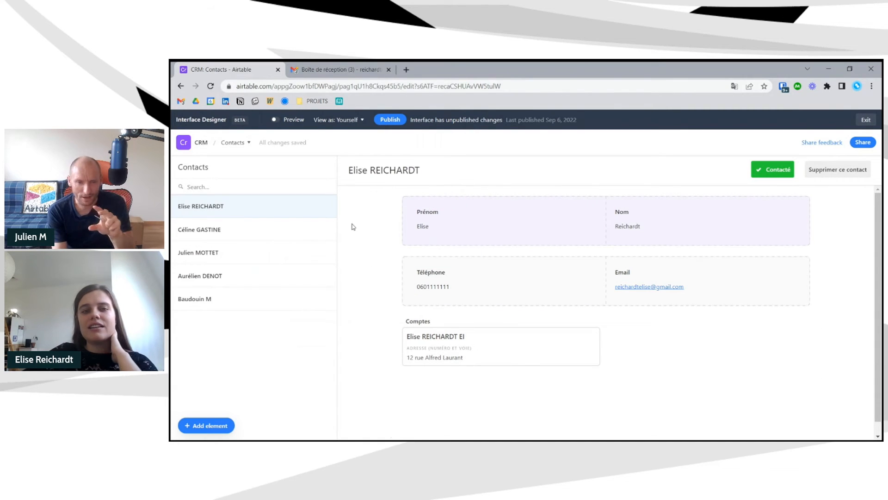
click(275, 119)
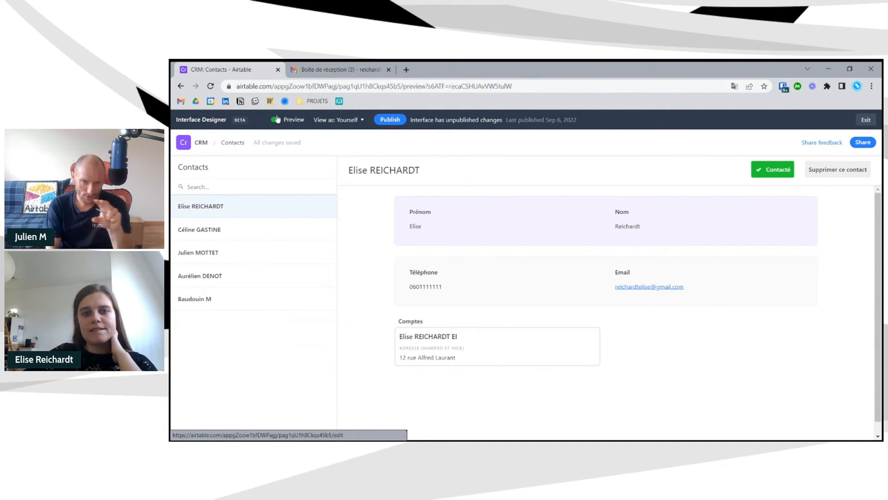
click(276, 119)
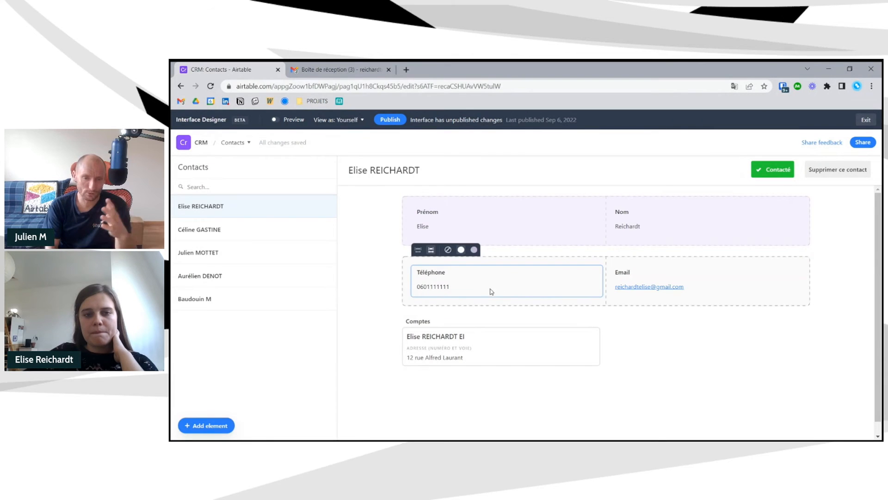
click(215, 426)
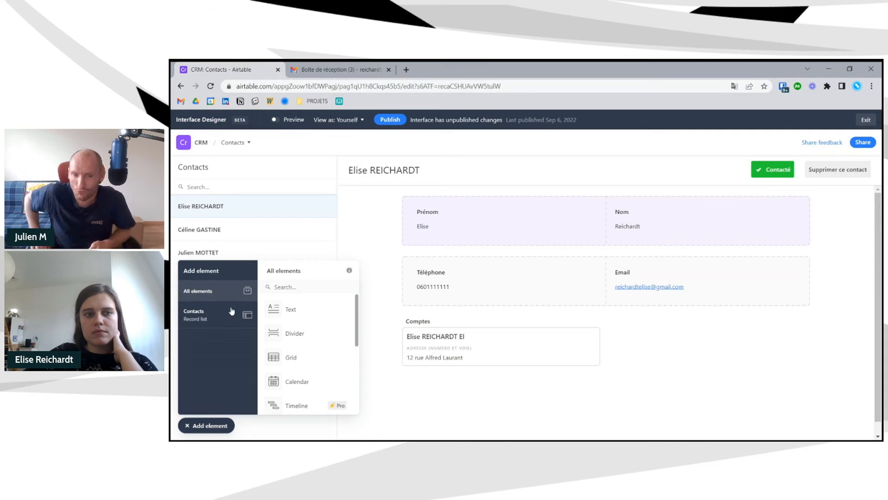
click(291, 315)
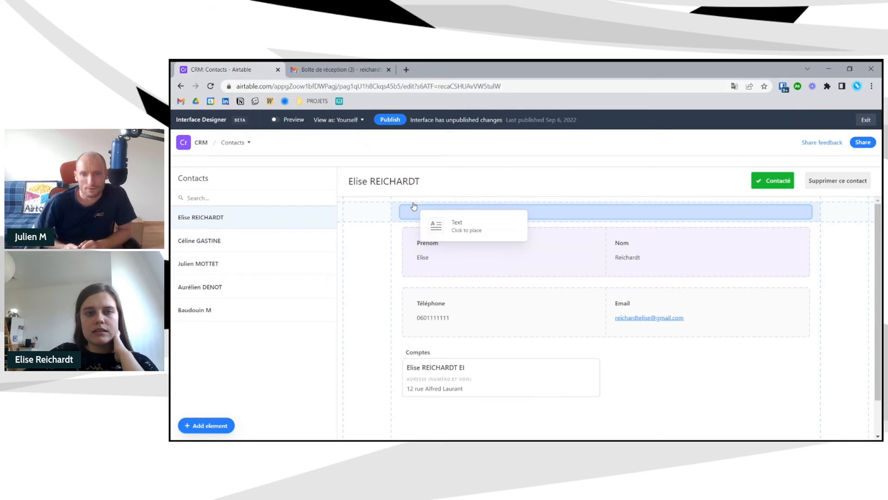
click(415, 208)
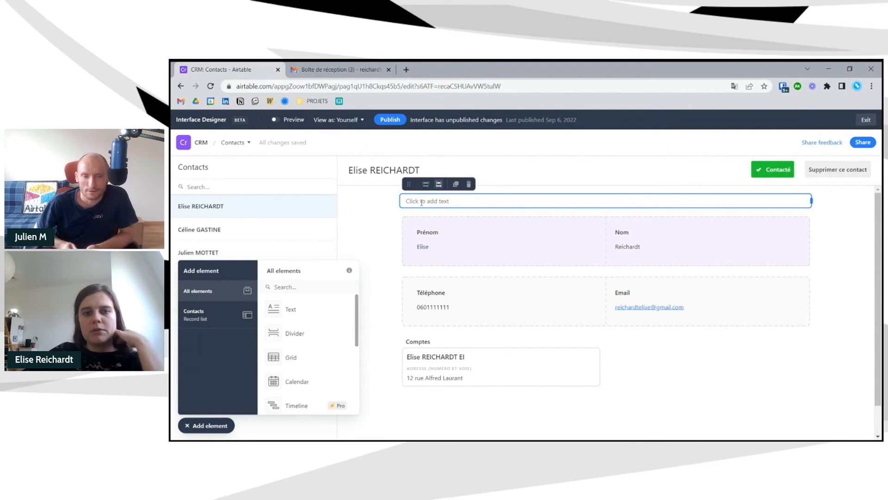
click(469, 185)
- Move Téléphone beside Nom and Email beside Téléphone in the top row
click(419, 285)
drag(418, 254, 728, 226)
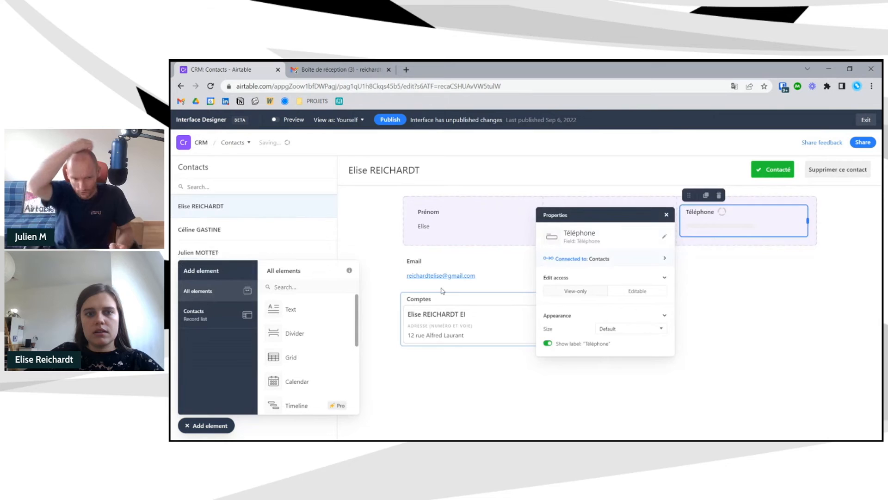
click(441, 264)
drag(408, 245, 787, 253)
click(780, 312)
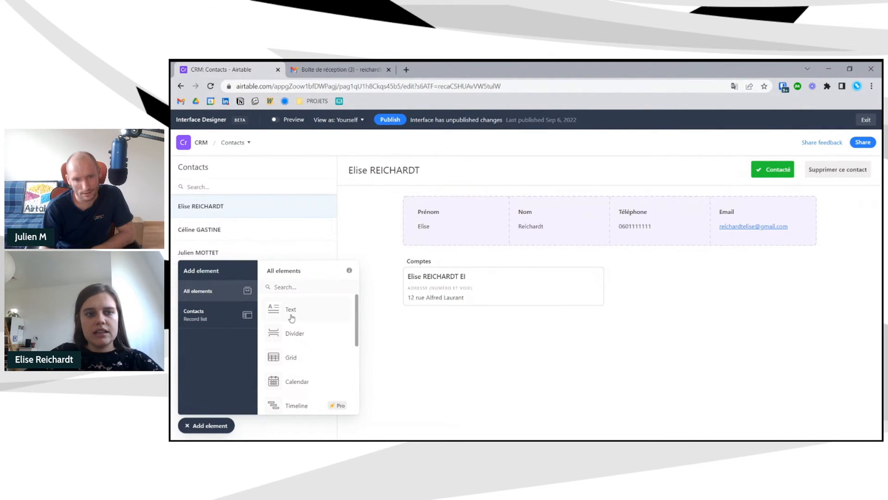
- Add a narrower Comptes record picker from the Contacts fields and delete the old Comptes list
click(211, 315)
scroll(302, 353, down, 5)
click(319, 381)
scroll(312, 365, down, 5)
drag(316, 403, 417, 343)
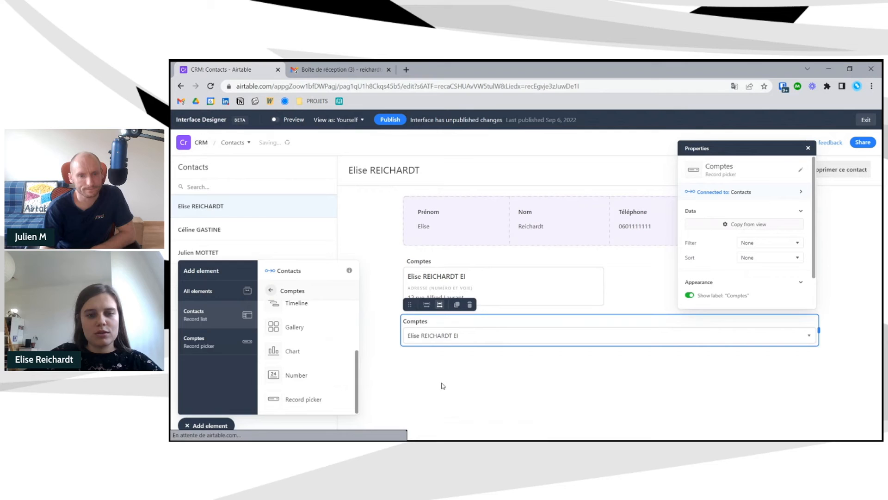
drag(819, 330, 496, 330)
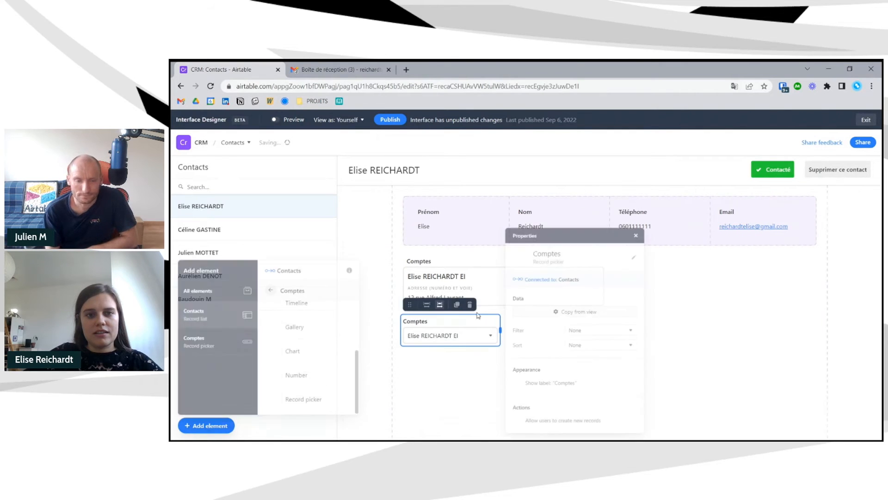
click(434, 261)
click(468, 245)
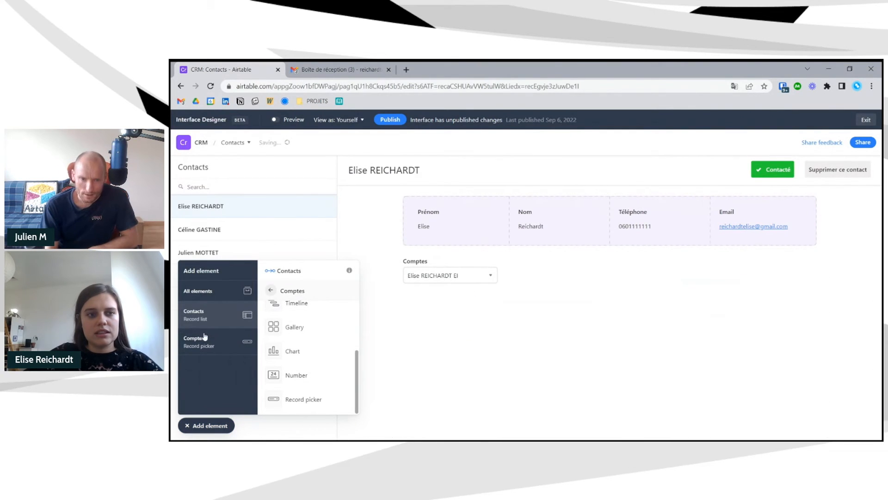
- Place a text block above the Comptes picker as a Small heading reading 'Compte'
click(206, 294)
click(301, 311)
click(424, 264)
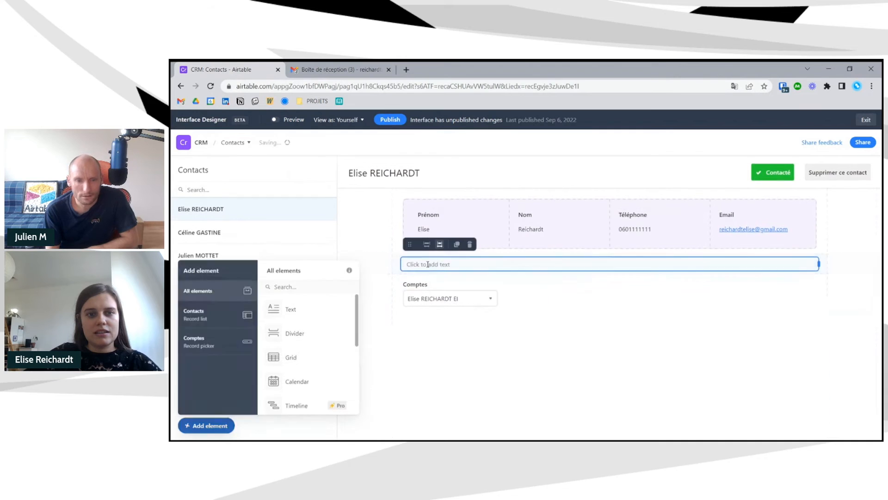
click(534, 282)
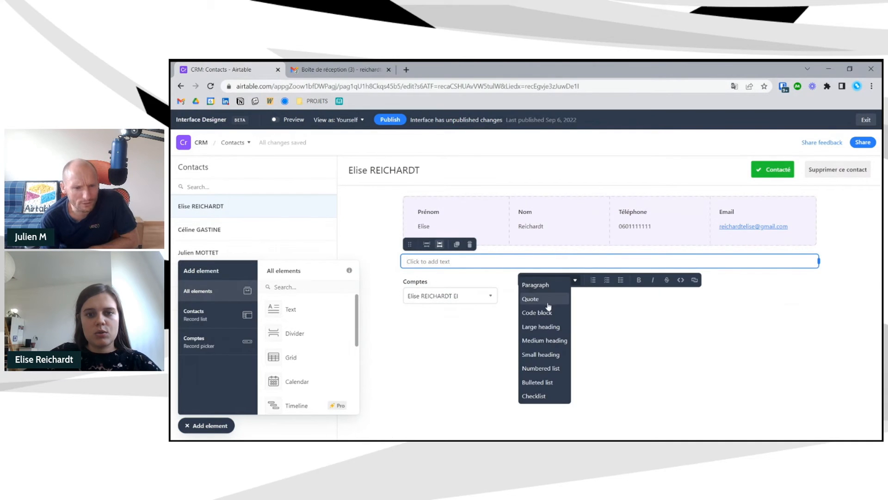
click(542, 355)
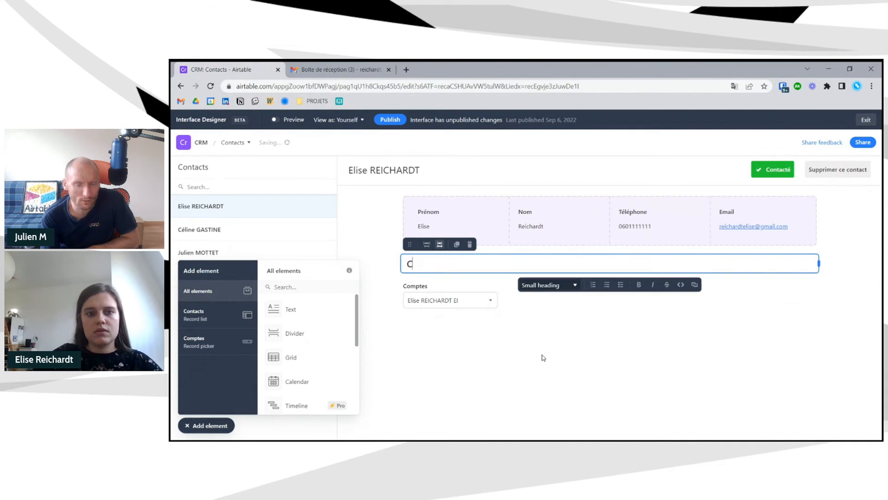
drag(340, 313, 479, 269)
click(479, 388)
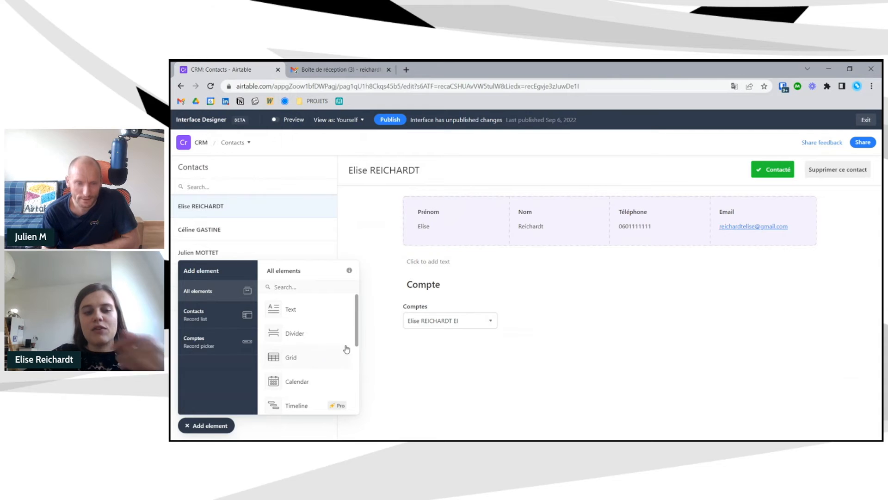
click(485, 310)
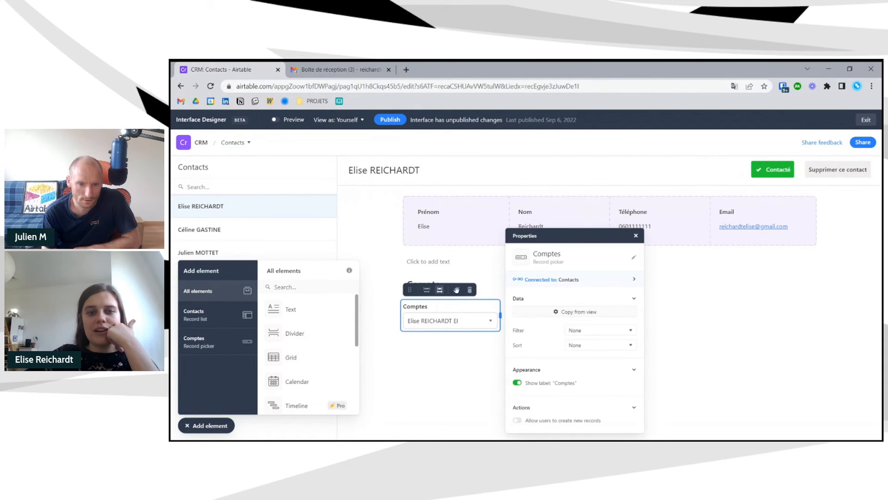
drag(429, 284, 420, 318)
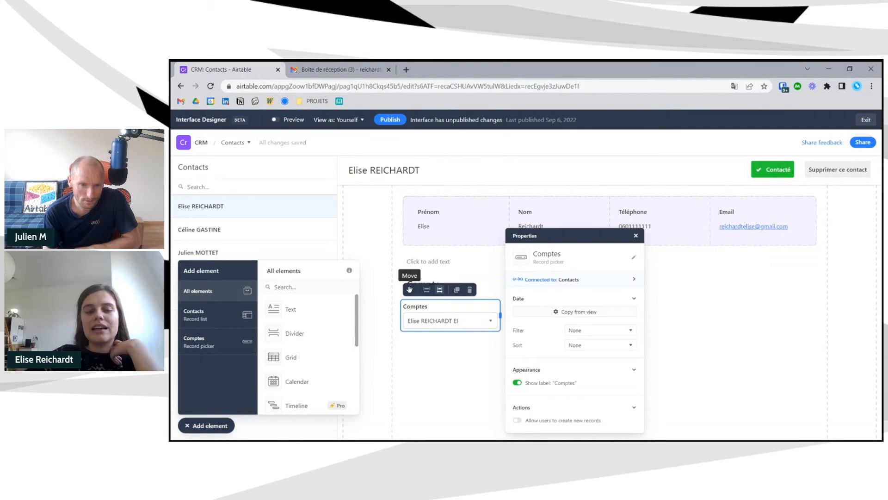
drag(409, 289, 463, 318)
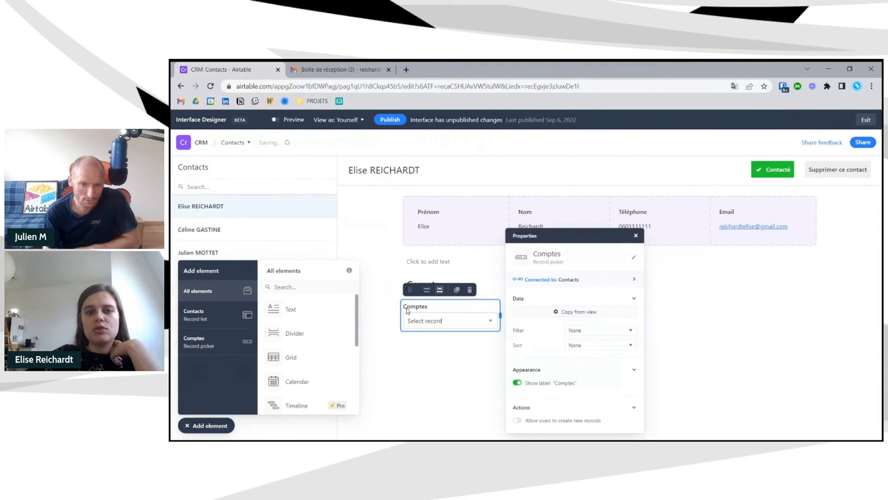
drag(410, 278, 404, 349)
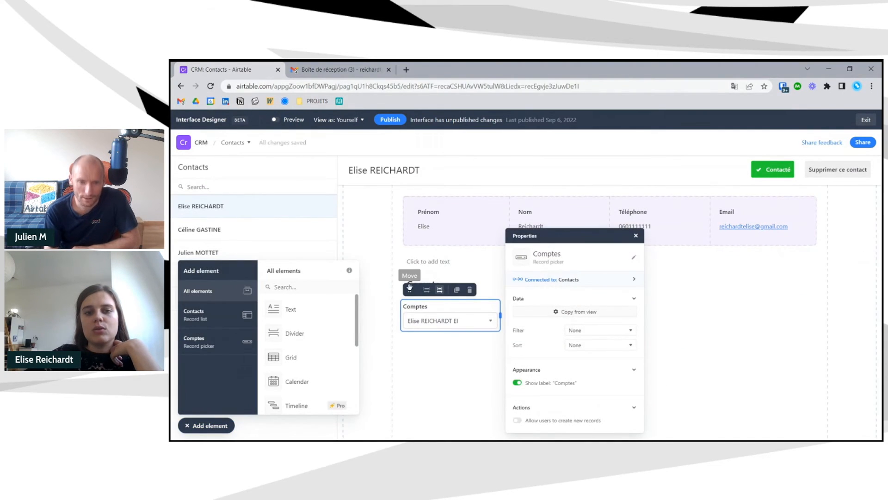
click(410, 290)
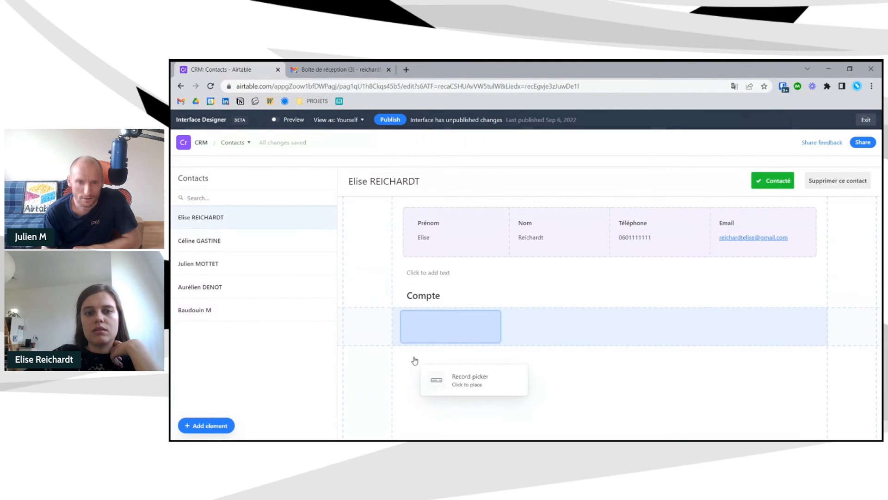
click(413, 360)
click(412, 366)
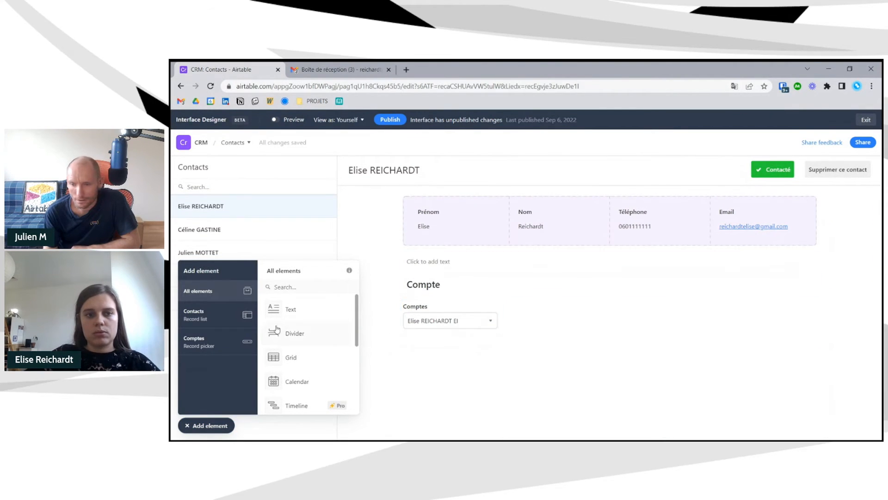
- Place Raison sociale beside the Comptes picker, with Adresse, Code postal and Ville below
click(222, 340)
scroll(308, 331, down, 2)
scroll(310, 329, up, 2)
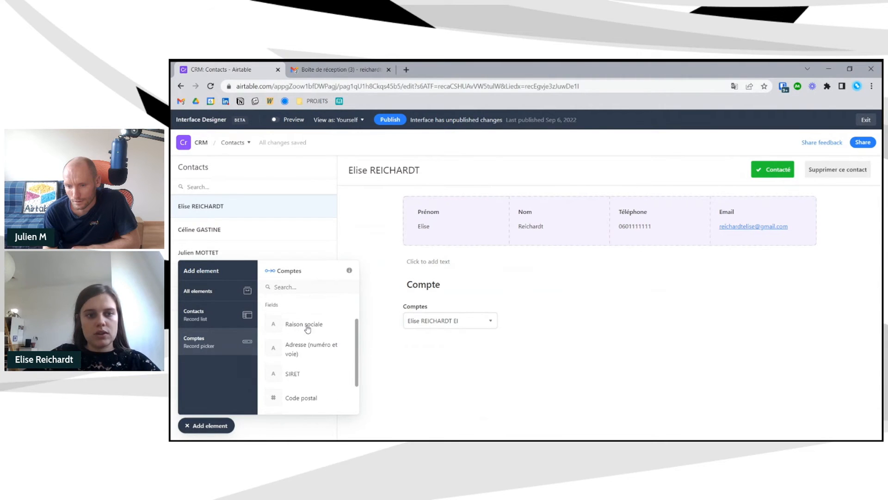
click(309, 329)
click(621, 327)
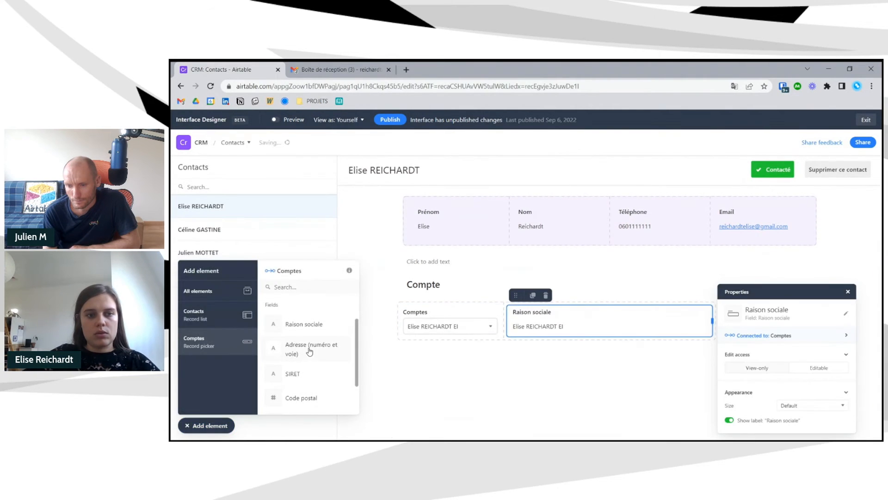
click(309, 352)
click(452, 368)
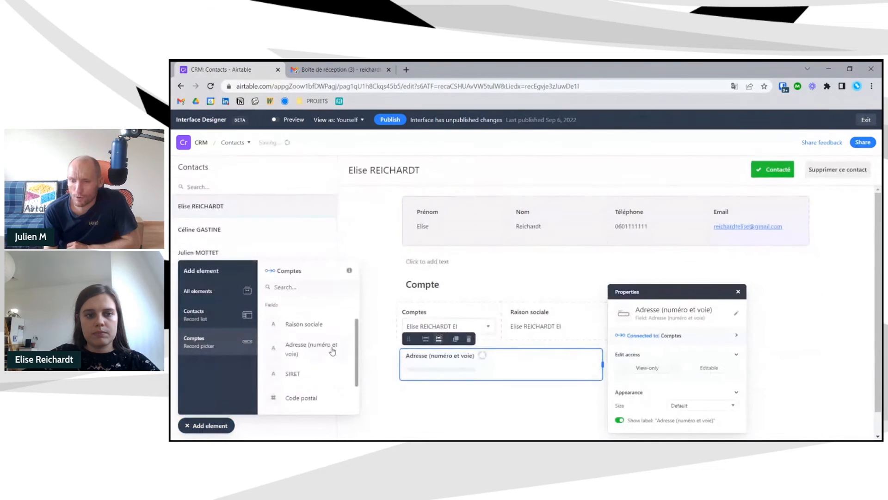
click(313, 366)
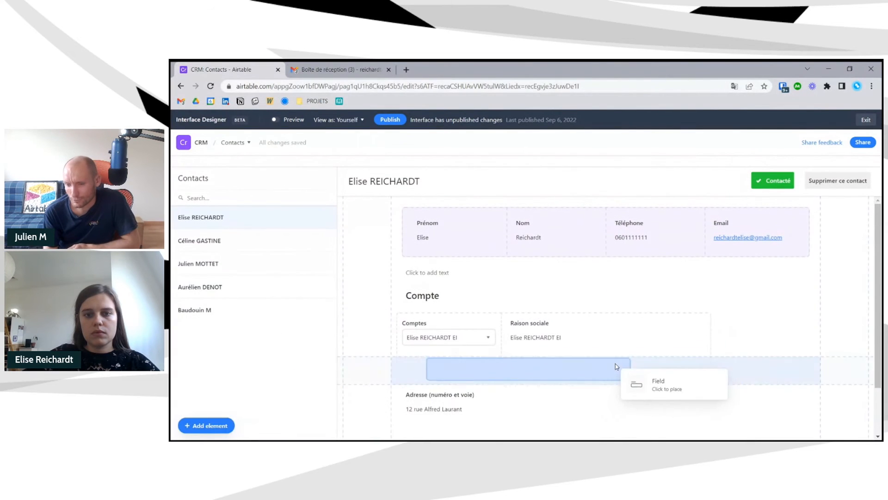
click(619, 374)
click(296, 376)
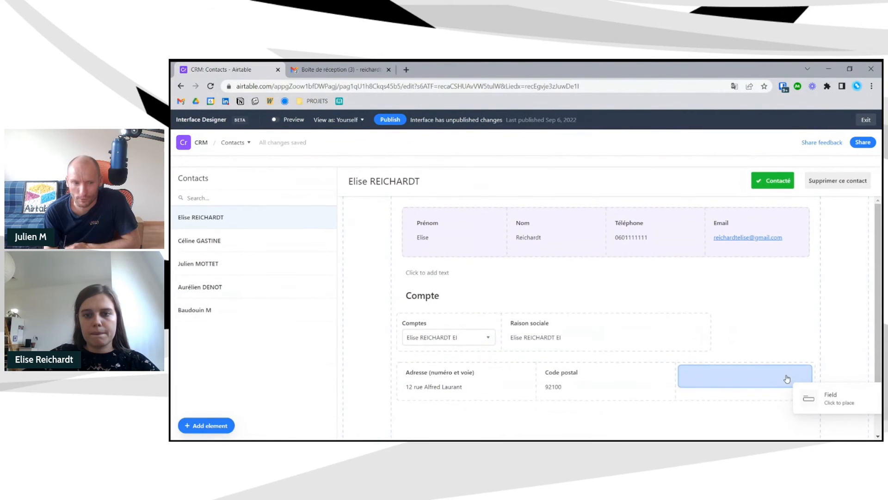
click(787, 379)
- Narrow the Adresse (numéro et voie) and Code postal fields so Ville moves left
scroll(502, 398, down, 1)
click(519, 344)
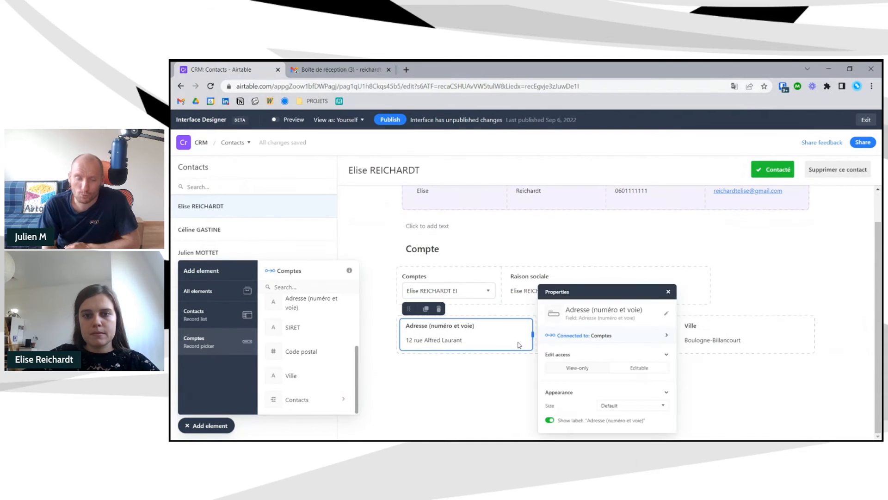
drag(533, 336, 499, 336)
click(456, 388)
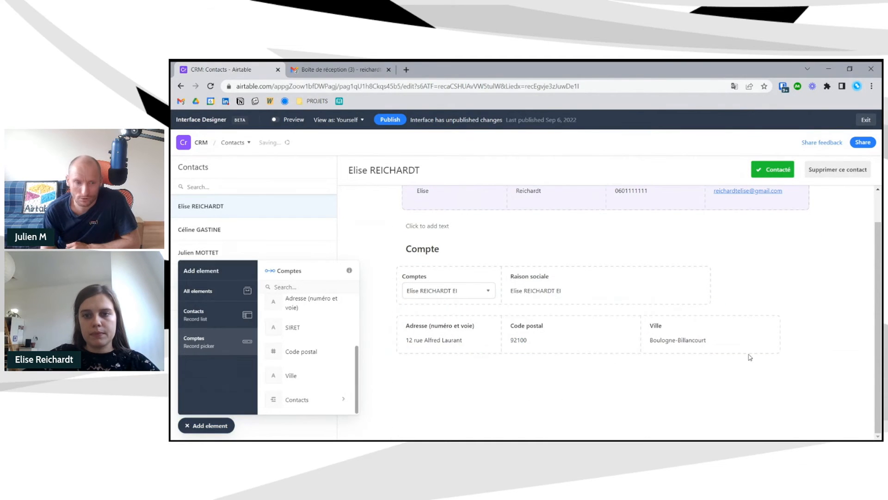
click(620, 336)
drag(638, 336, 572, 336)
click(504, 390)
scroll(504, 390, up, 1)
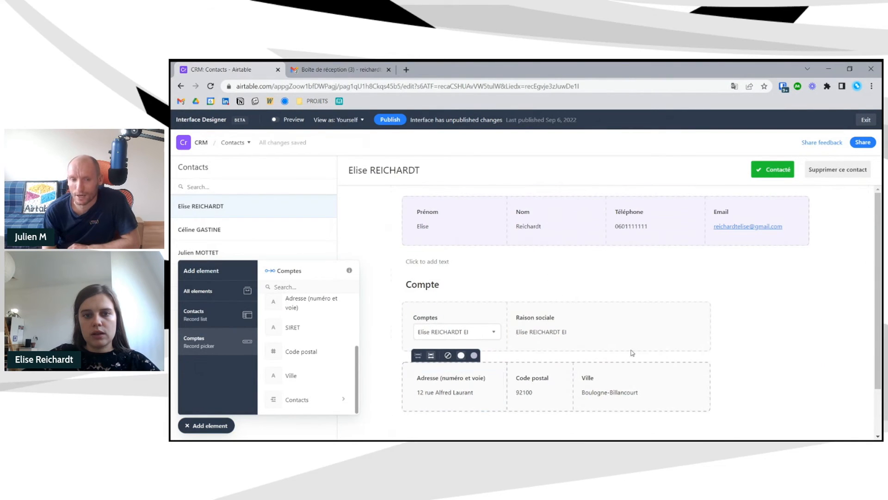
scroll(685, 347, down, 2)
scroll(717, 342, up, 1)
- Make the Raison sociale field editable and review the address fields
click(563, 311)
click(803, 368)
click(450, 384)
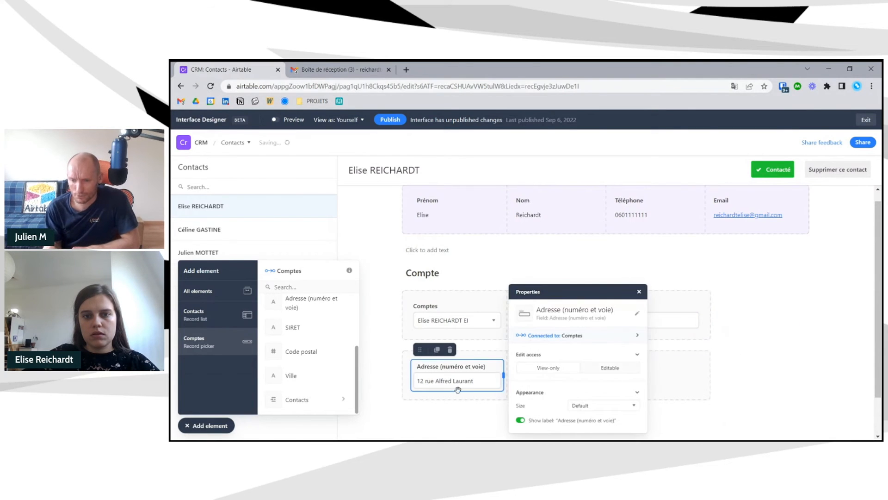
click(540, 377)
click(770, 373)
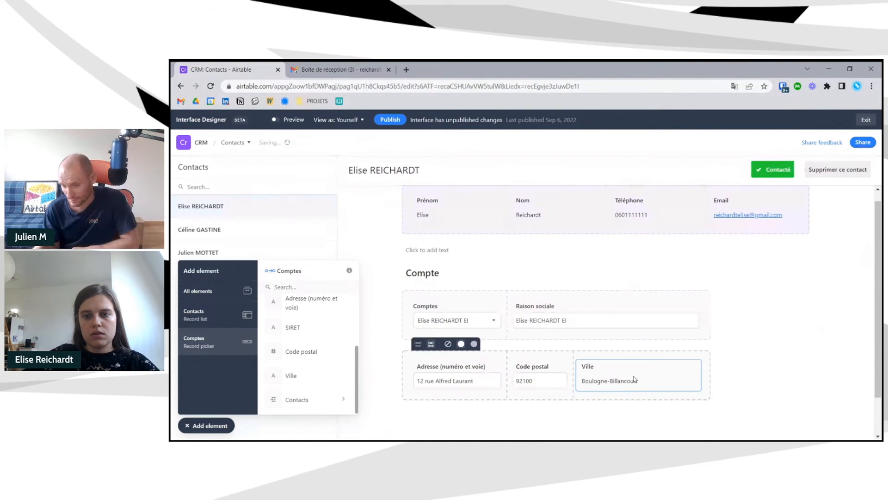
click(633, 379)
click(851, 360)
- Narrow the Raison sociale field and close the add-element panel
scroll(688, 341, down, 1)
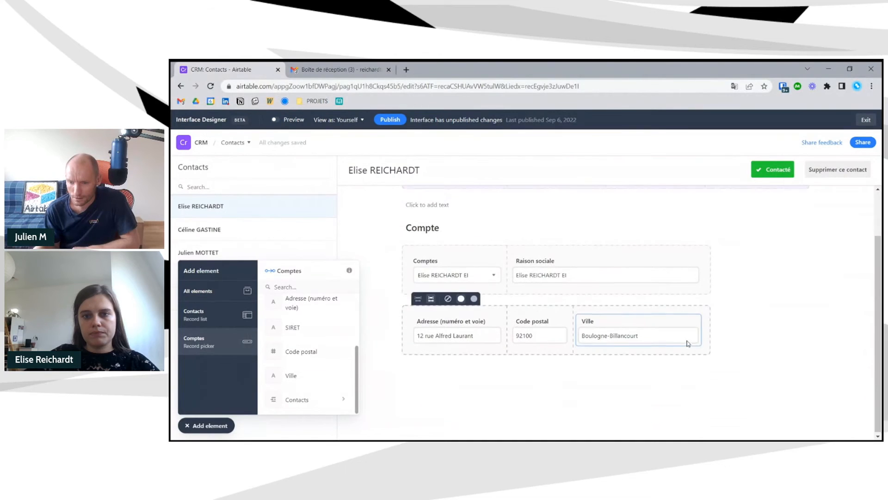
click(676, 272)
drag(703, 272, 624, 273)
click(490, 362)
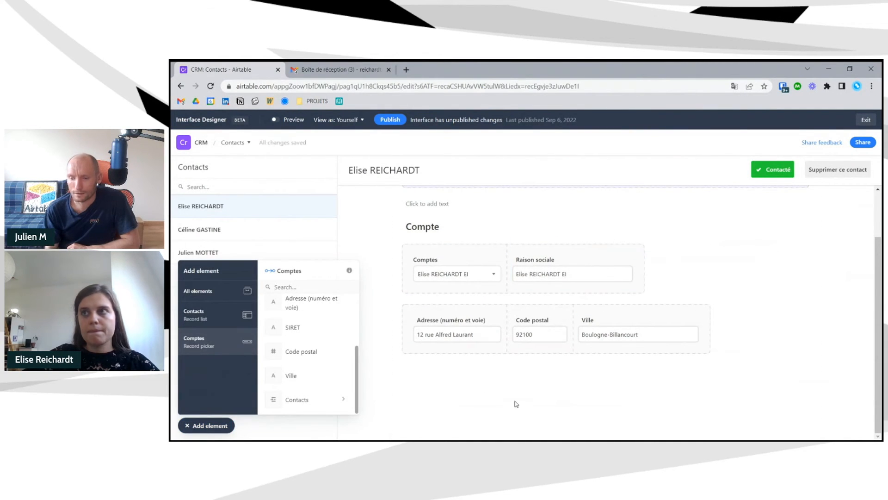
click(206, 426)
scroll(546, 345, up, 1)
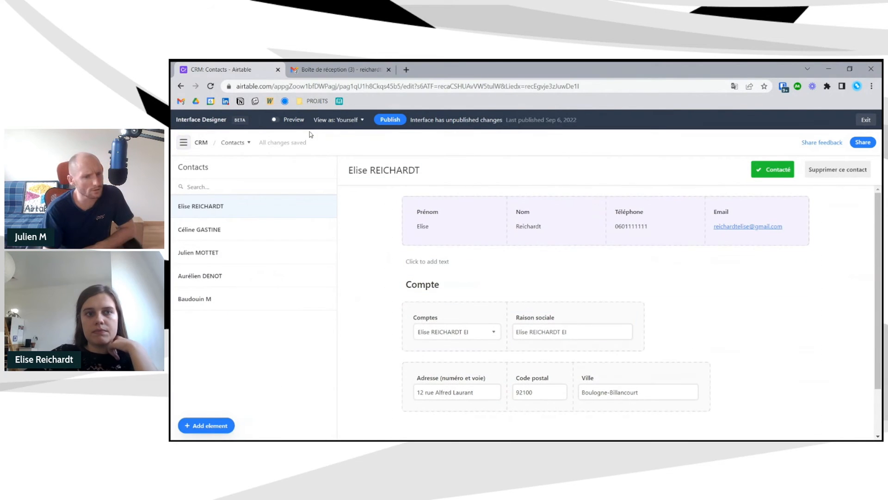
- Preview the page, then move Adresse, Code postal and Ville into the first Compte row
click(289, 123)
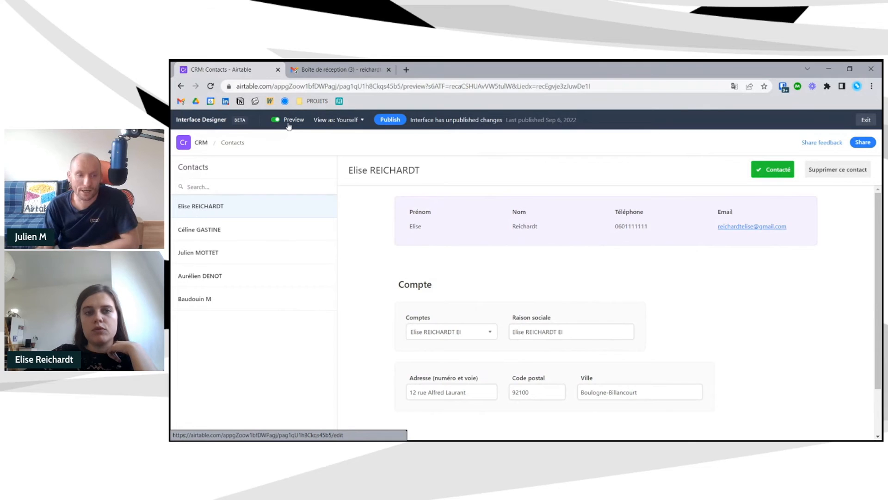
click(276, 119)
click(443, 311)
drag(419, 303, 722, 273)
click(423, 305)
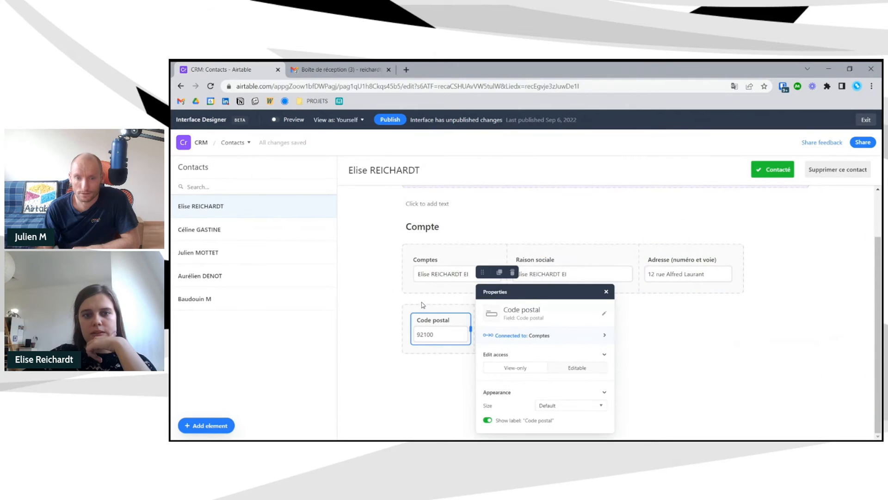
drag(493, 273, 768, 291)
click(435, 327)
drag(719, 309, 821, 337)
click(395, 332)
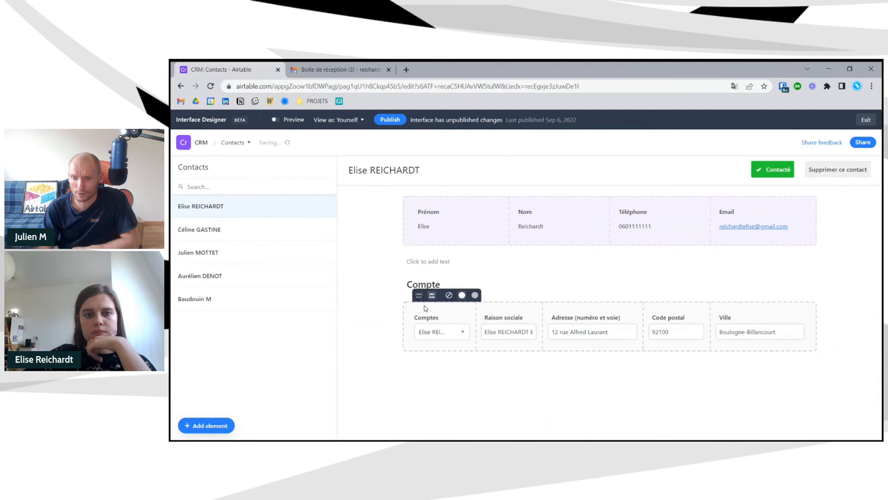
- Set the Compte row, the contact details row and the Compte heading to full width
click(419, 297)
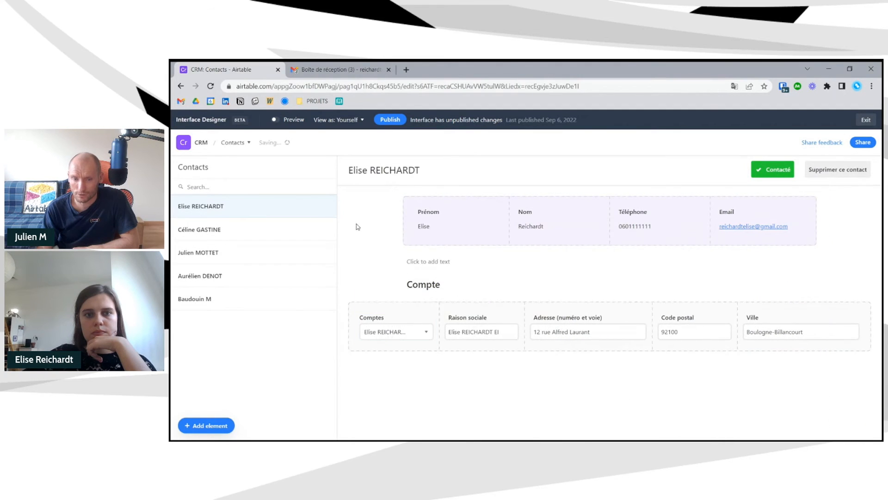
click(419, 193)
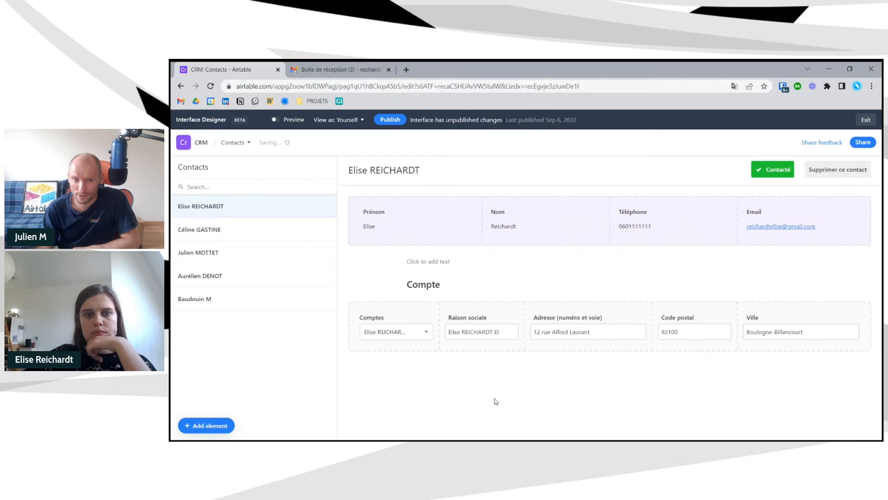
click(430, 284)
click(426, 265)
click(424, 408)
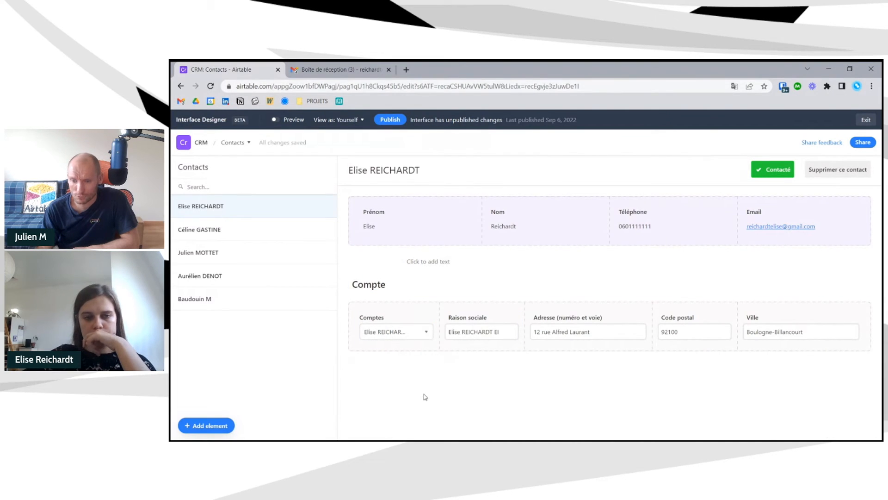
- Rename the Comptes record picker's label to 'ID'
click(397, 322)
click(571, 259)
text(ID)
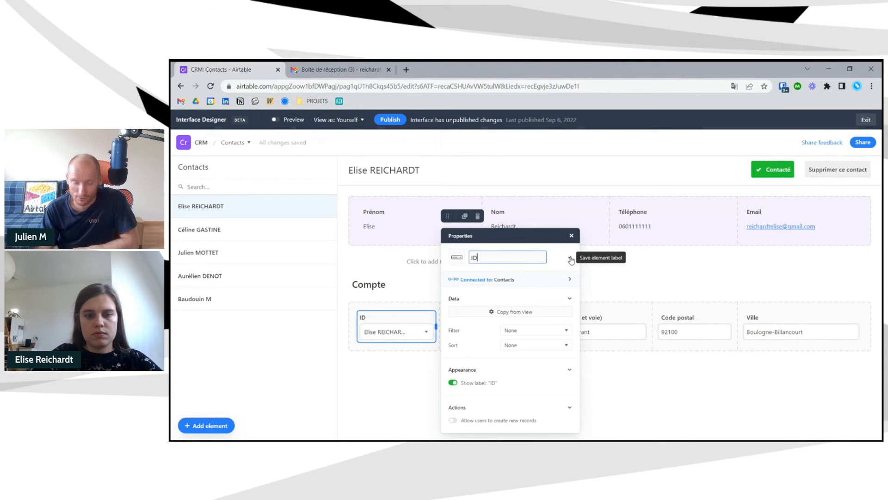
click(571, 259)
click(645, 390)
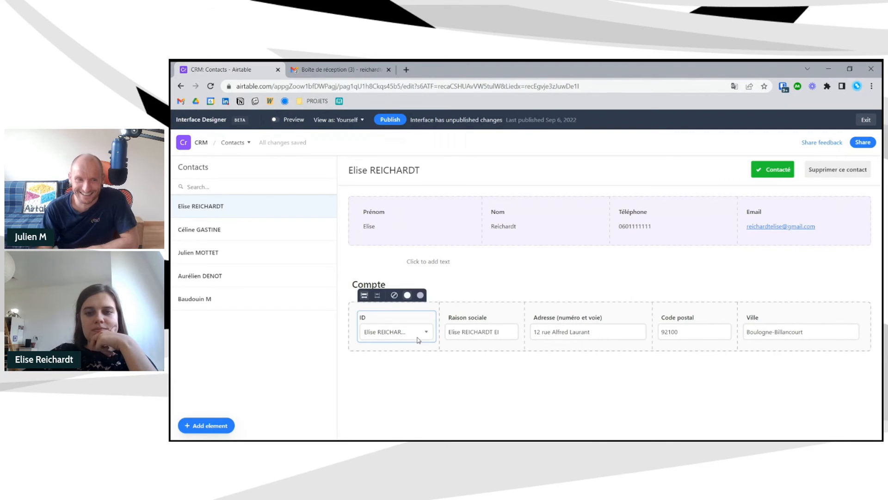
- Move the ID picker below the Compte field row
click(393, 324)
click(384, 343)
click(384, 331)
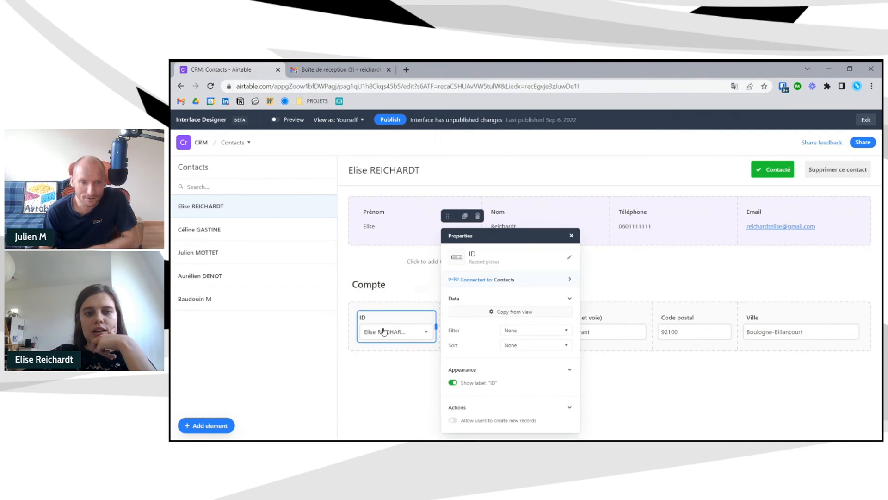
click(410, 333)
click(396, 385)
click(372, 309)
click(371, 309)
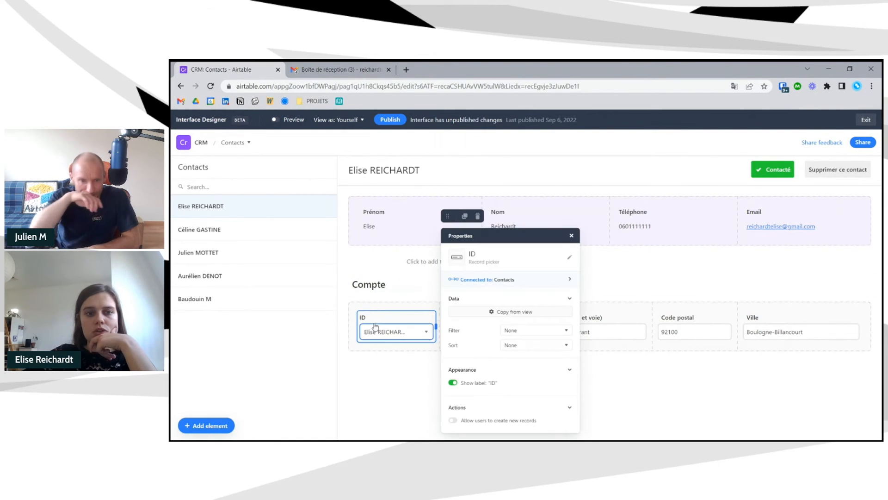
click(374, 328)
click(355, 322)
click(366, 319)
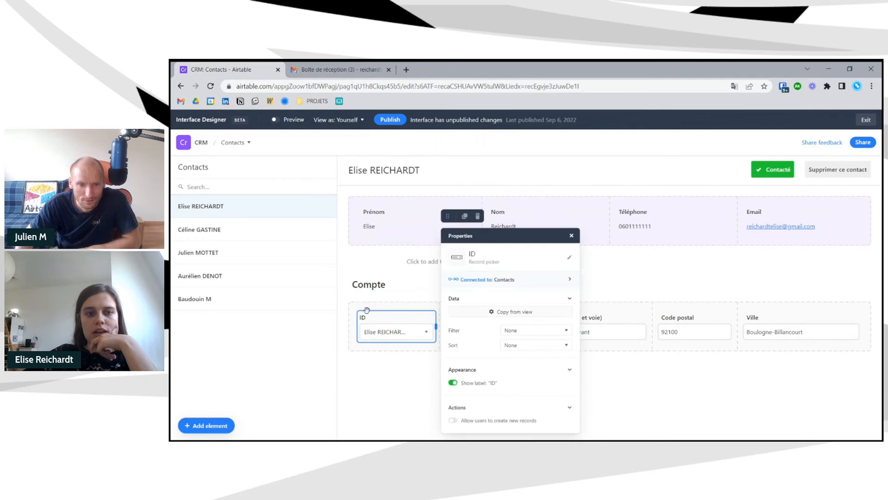
drag(448, 235, 411, 387)
- Add text blocks between Compte and ID and insert a divider line above the ID picker
click(217, 427)
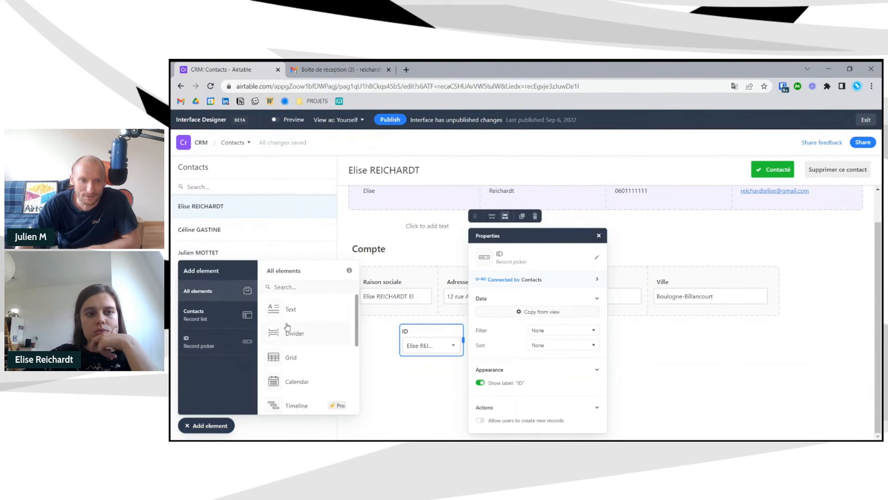
click(285, 318)
click(421, 340)
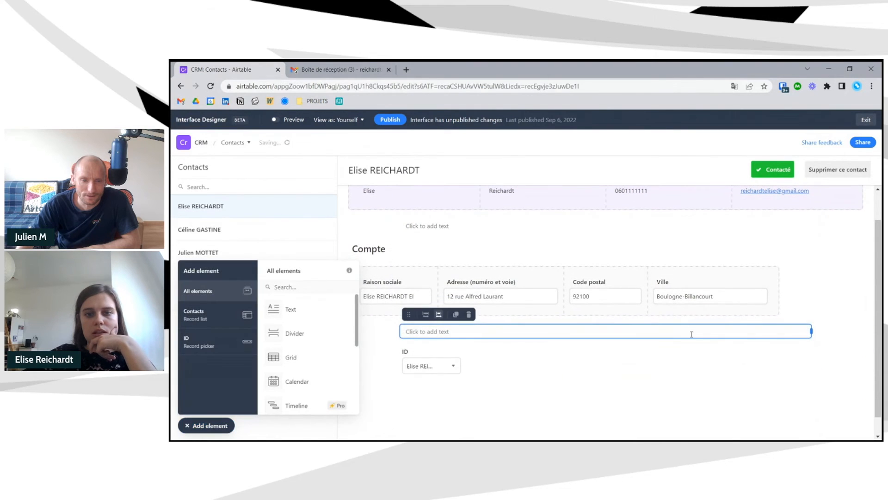
click(456, 316)
click(456, 315)
click(456, 315)
click(456, 316)
scroll(393, 380, down, 3)
click(375, 411)
drag(302, 339, 435, 331)
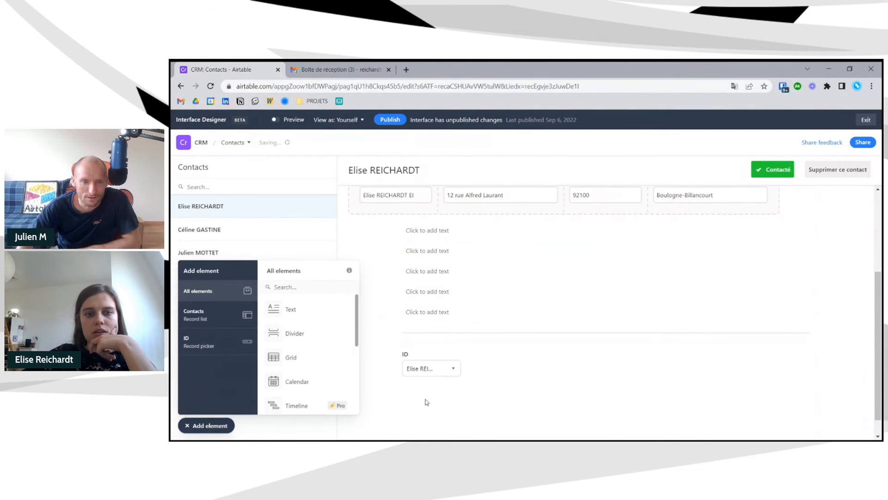
- Widen the ID picker, close the element panel and preview the contact page
click(459, 367)
drag(463, 363, 492, 388)
click(449, 432)
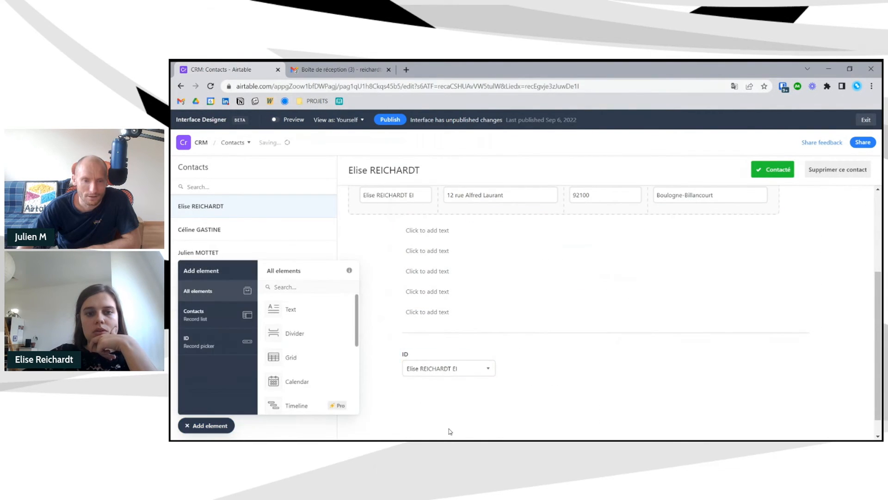
scroll(430, 384, up, 2)
scroll(431, 384, down, 3)
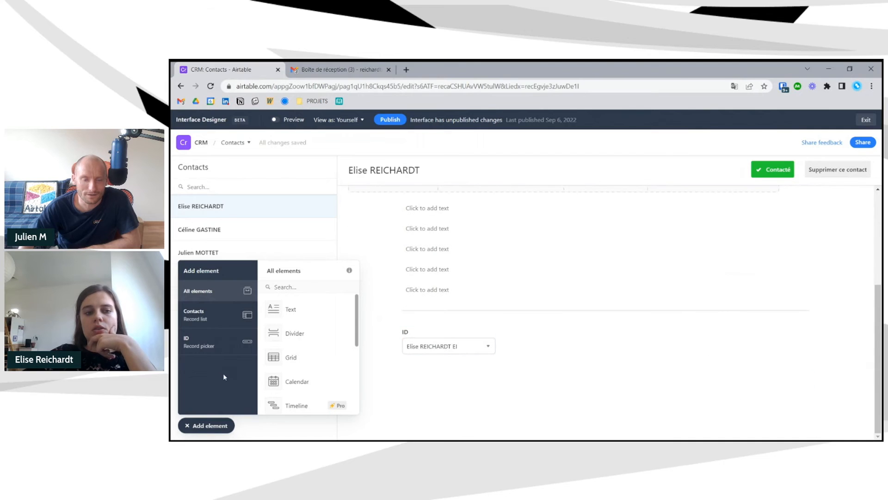
click(224, 426)
click(275, 119)
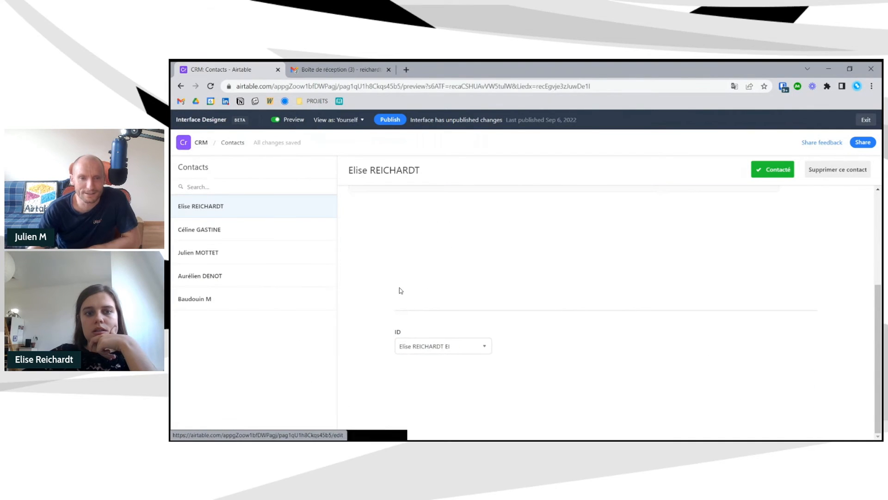
scroll(401, 291, up, 2)
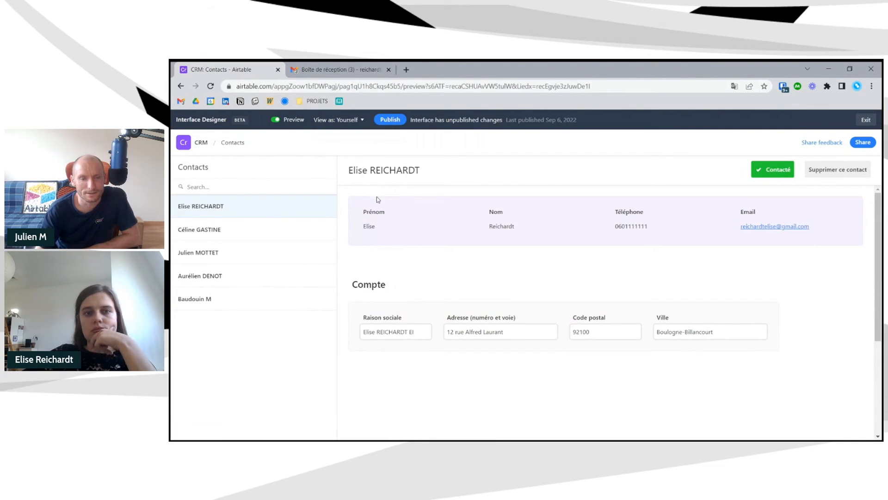
- Narrow the Prénom field and inspect the Nom, Téléphone and Email elements
click(291, 121)
click(448, 224)
drag(477, 221, 438, 227)
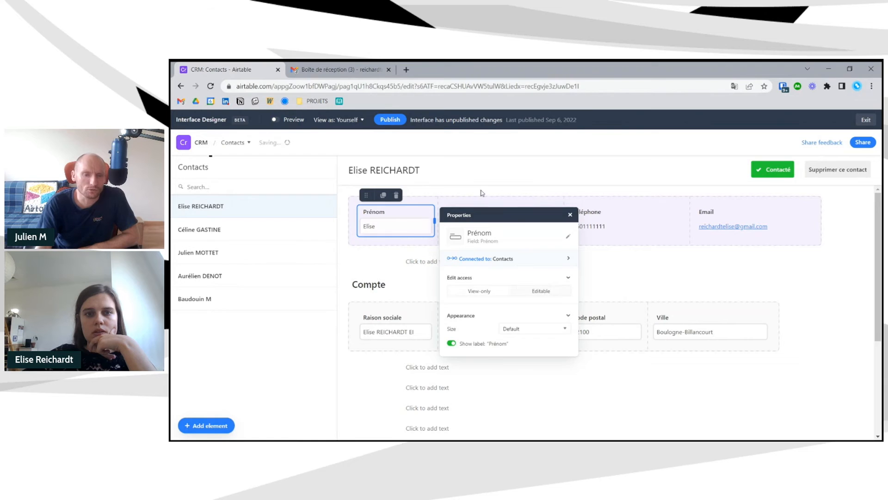
click(485, 218)
click(599, 204)
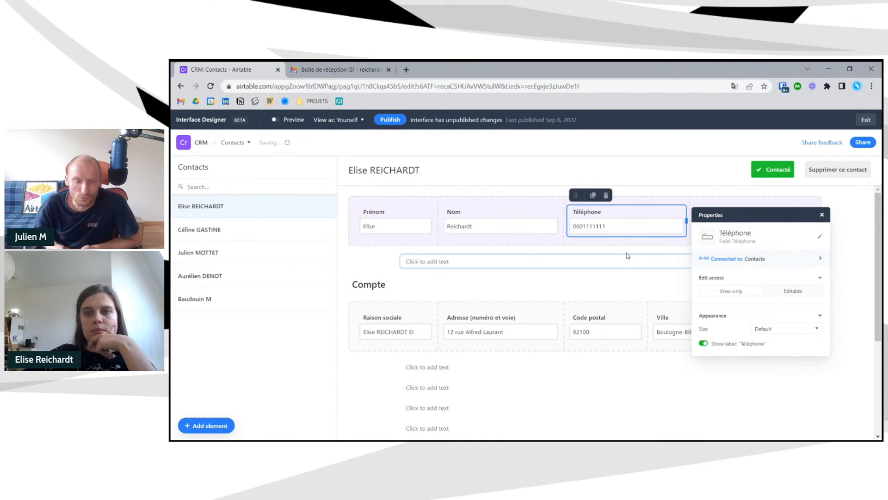
click(740, 207)
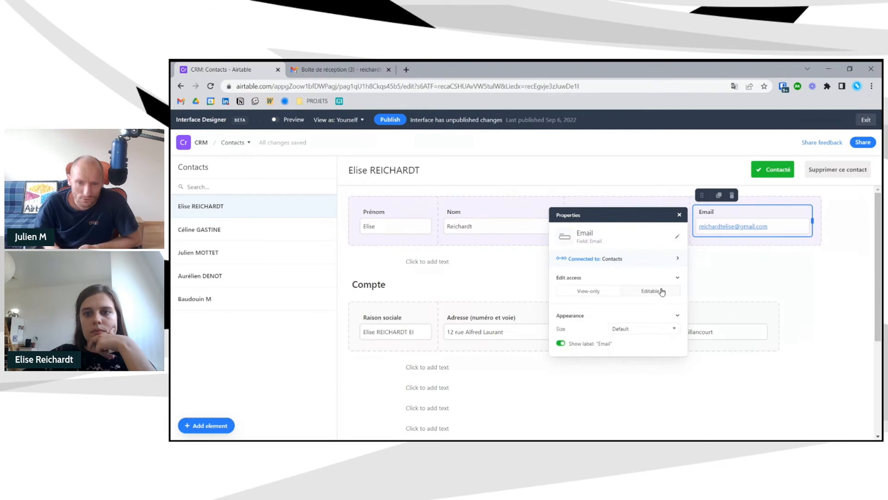
click(638, 261)
scroll(631, 321, down, 1)
scroll(631, 321, up, 1)
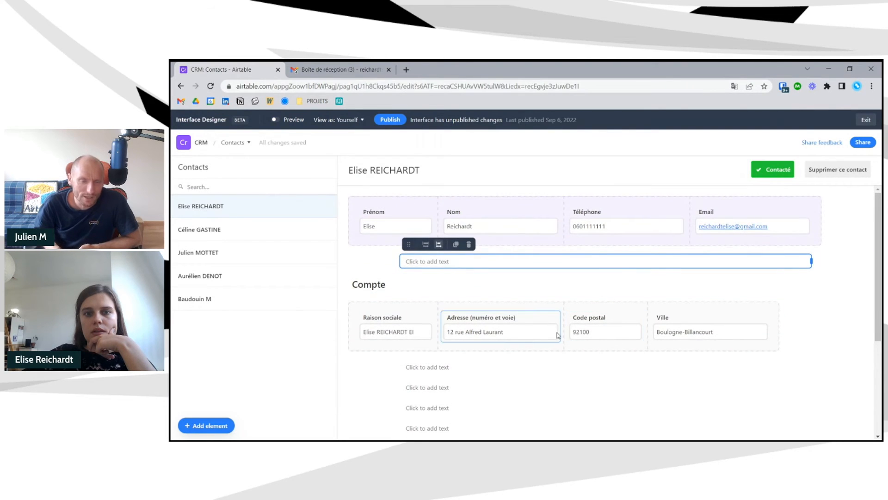
- Narrow the Téléphone field so the contact row lines up with the Compte fields
click(660, 220)
drag(687, 225, 643, 228)
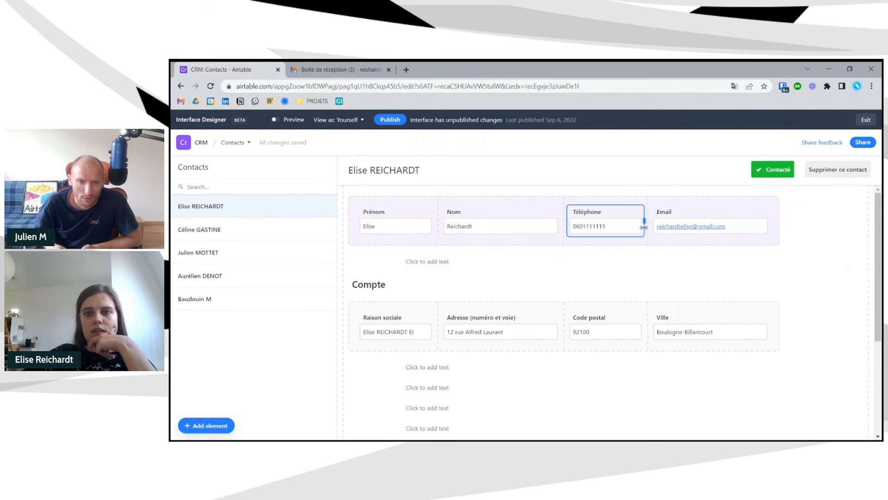
click(631, 386)
scroll(782, 303, down, 1)
scroll(782, 303, up, 1)
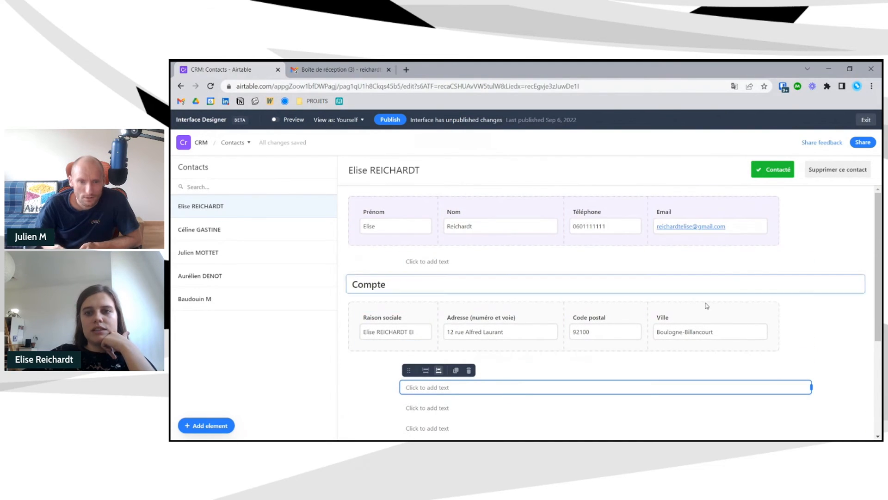
click(805, 275)
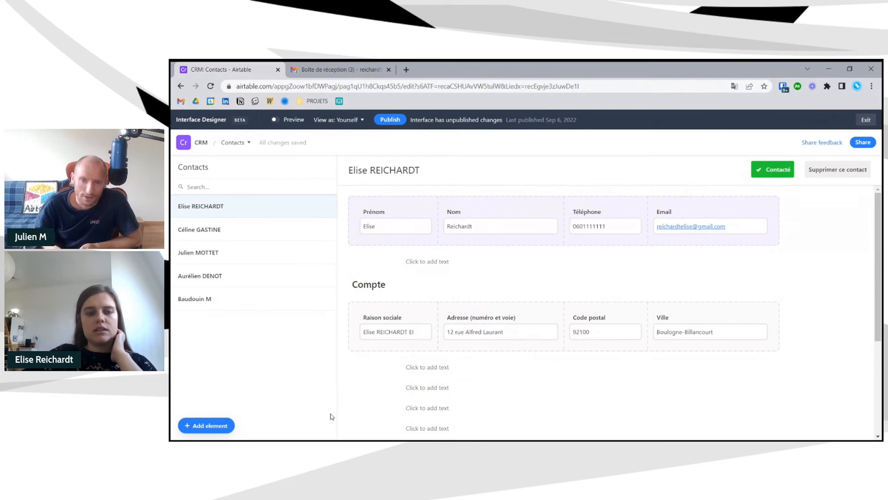
- Duplicate the Compte heading and move the copy above the contact fields as 'Contact'
click(373, 282)
click(402, 265)
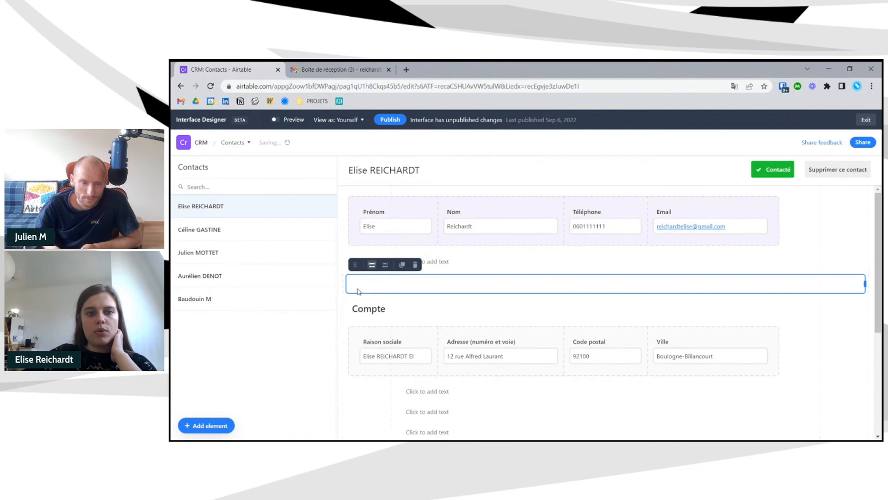
drag(355, 264, 372, 204)
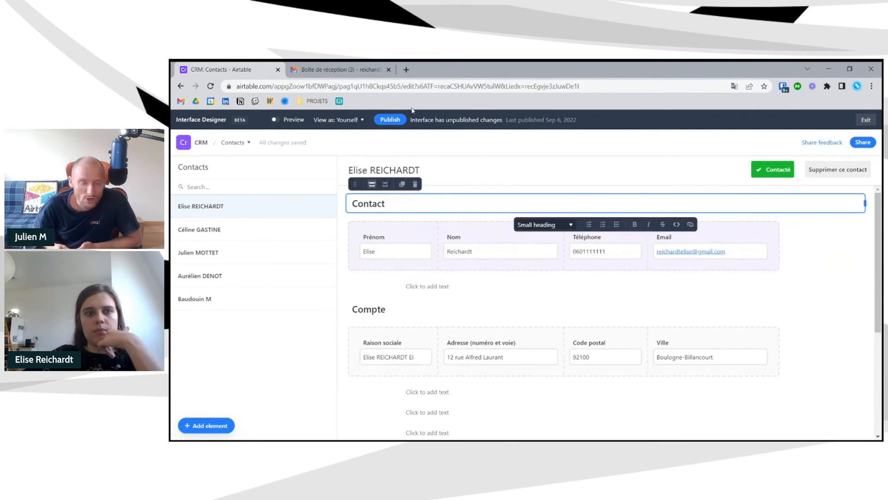
- Preview the page and publish the interface changes
click(277, 120)
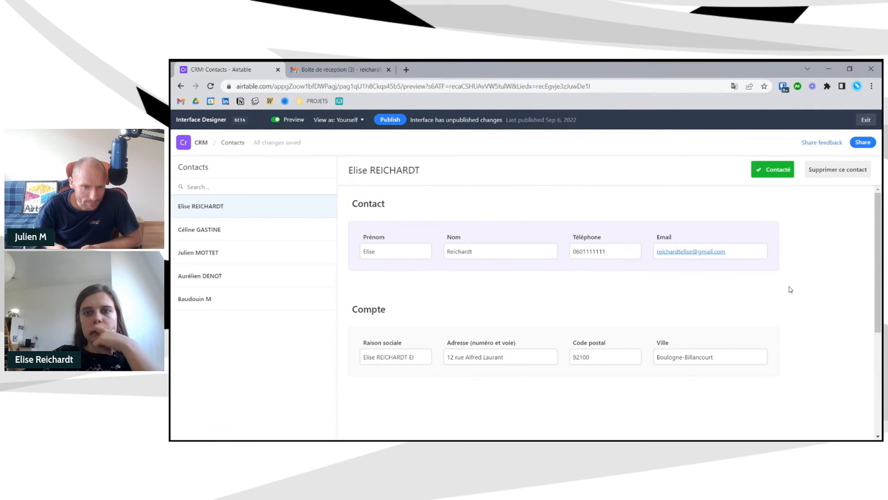
scroll(791, 289, down, 5)
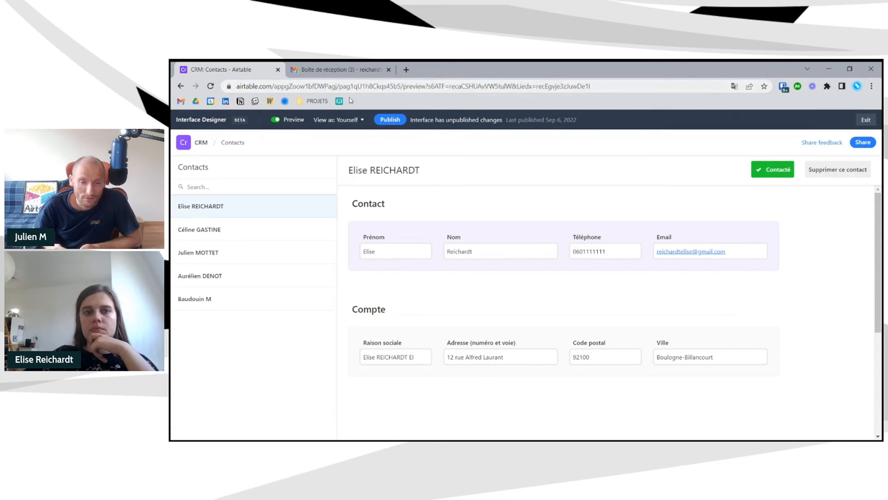
click(391, 120)
click(662, 375)
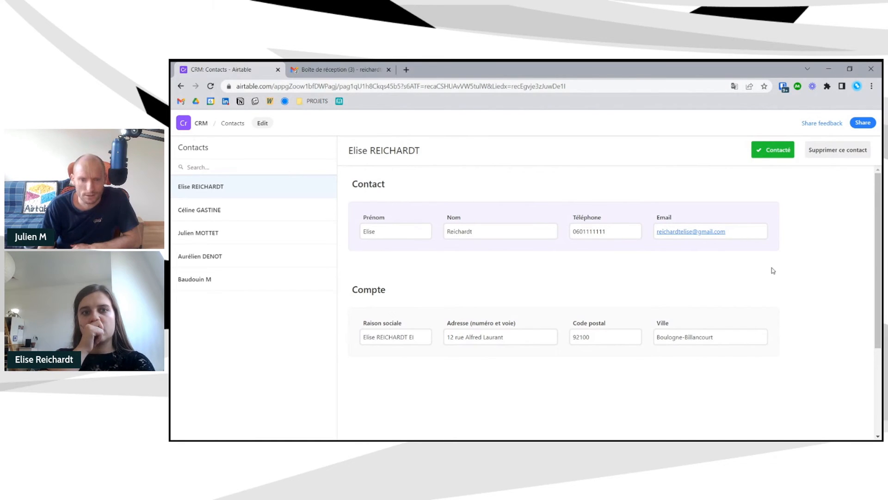
click(262, 123)
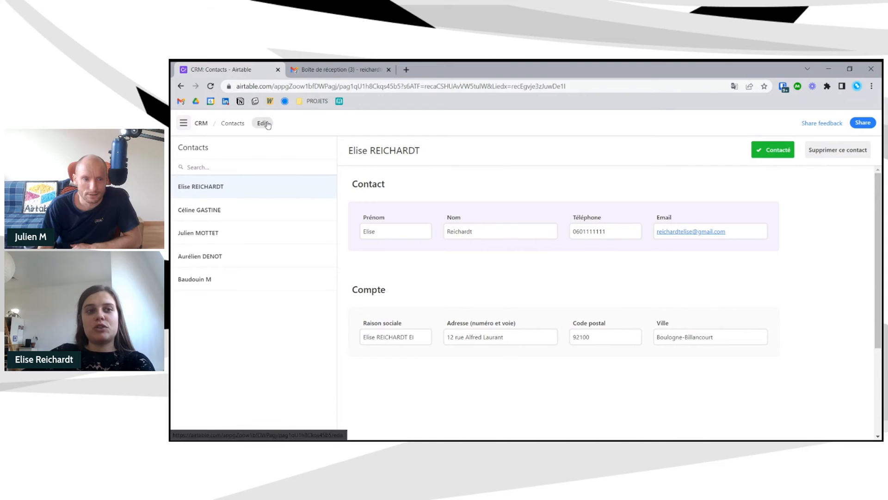
- Open the OnAir #13 base's Contacts table and cancel adding a new field
click(213, 143)
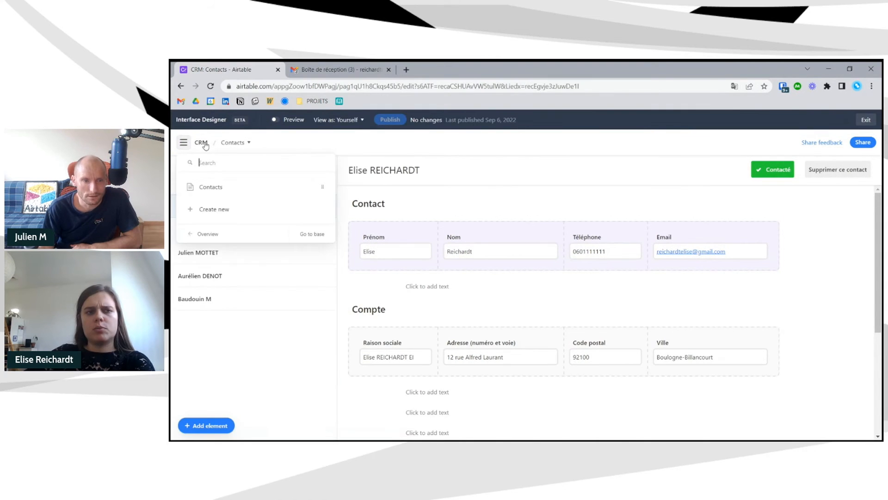
click(297, 233)
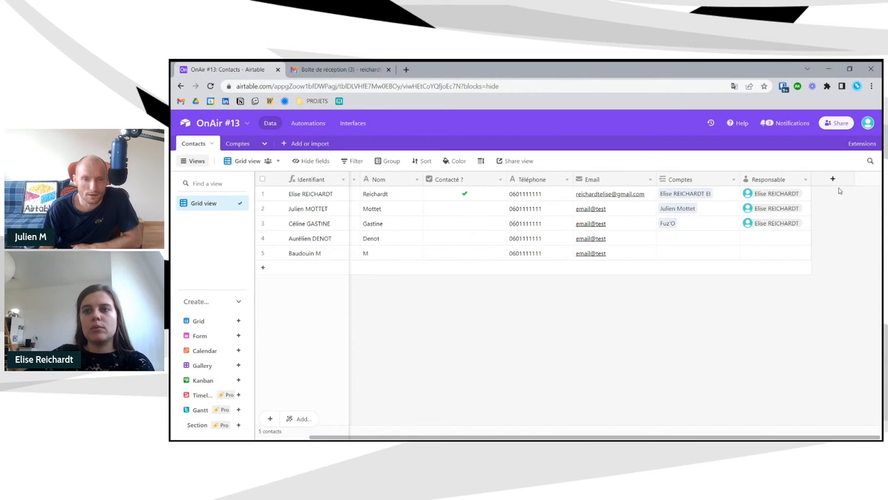
click(833, 180)
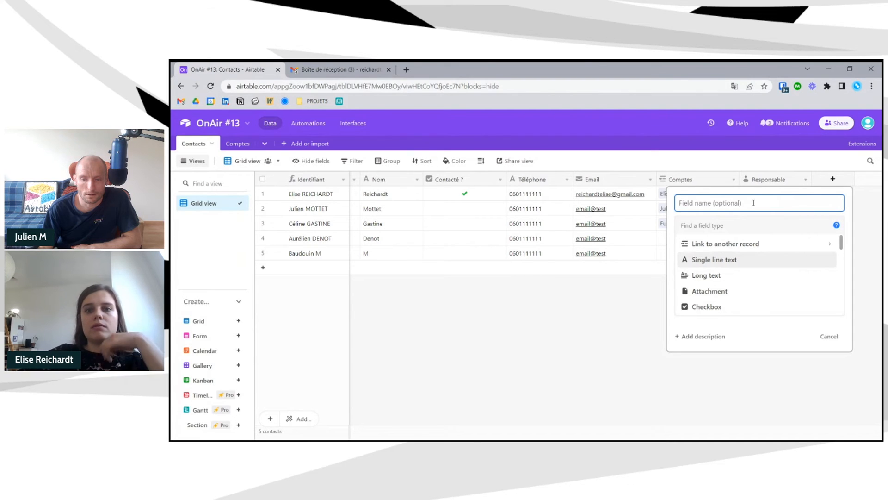
click(561, 325)
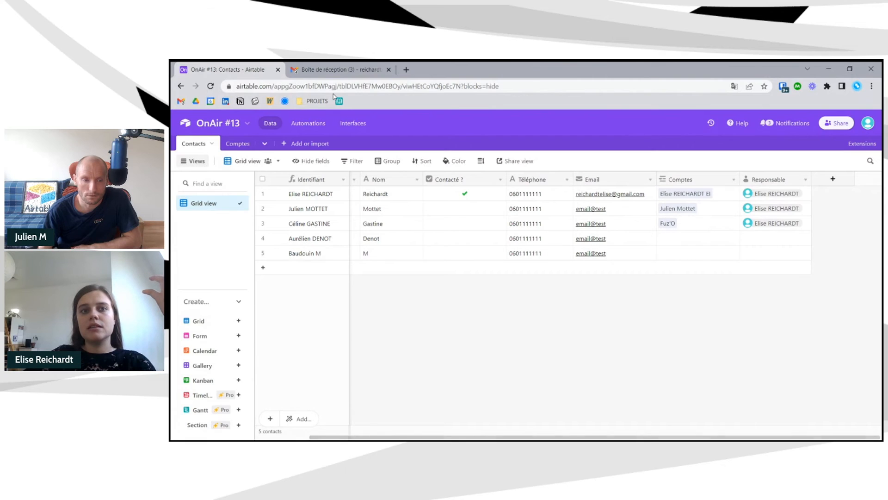
- Reopen the CRM interface's Contacts page in edit mode
click(353, 123)
click(375, 263)
click(376, 265)
click(267, 122)
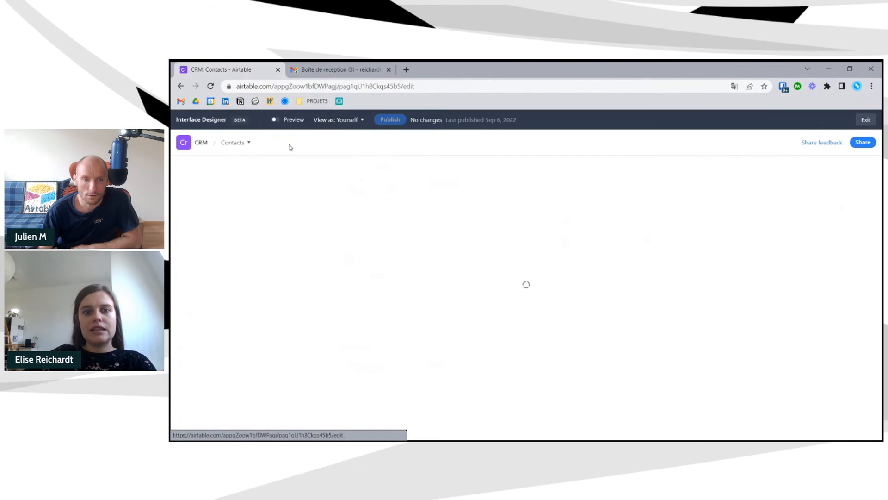
- Add a text element reading 'Synchroniser les contacts' at the top of the contact page
click(230, 425)
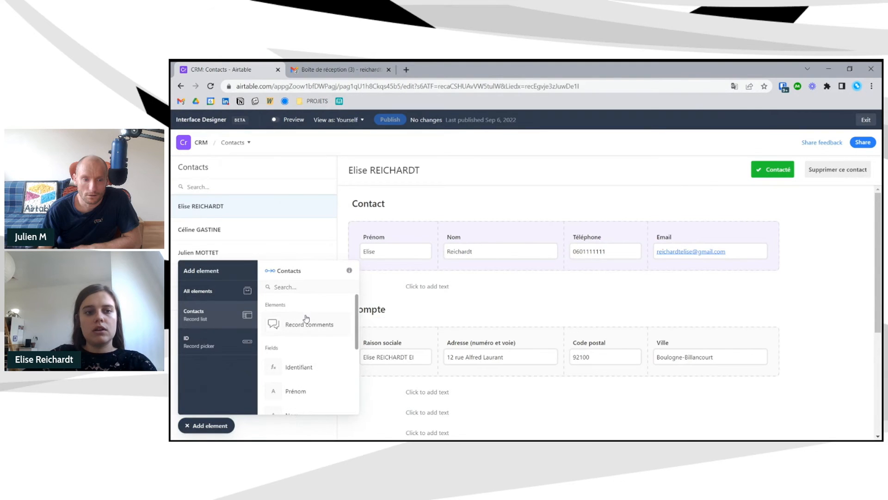
click(226, 291)
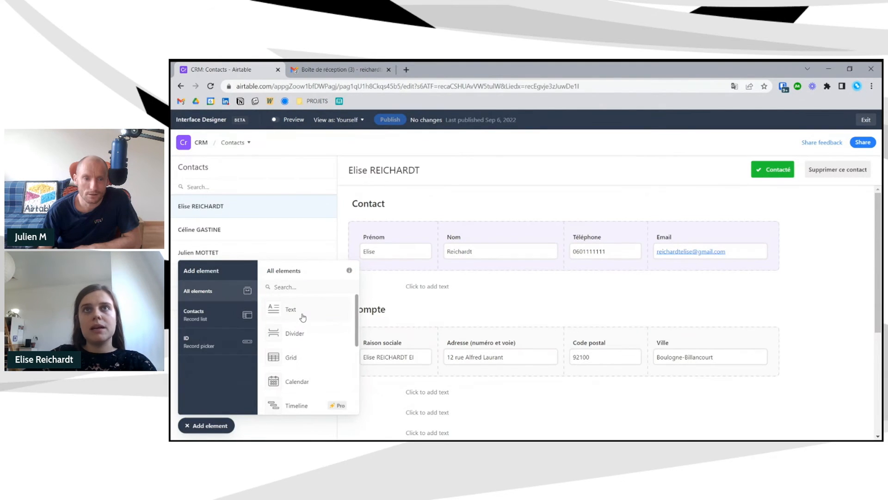
click(303, 318)
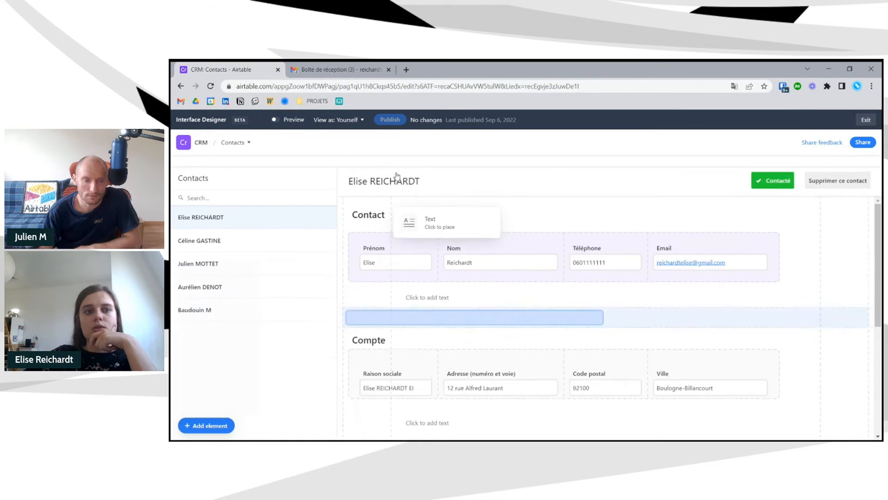
click(209, 165)
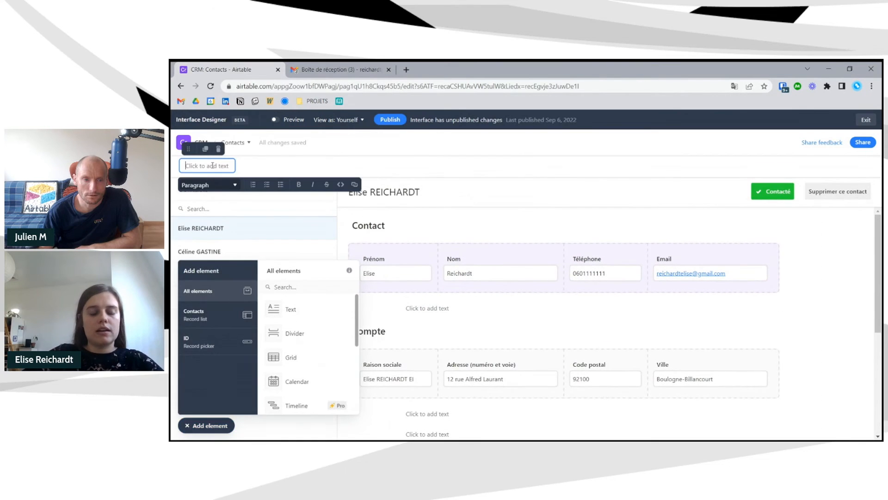
text(Sy)
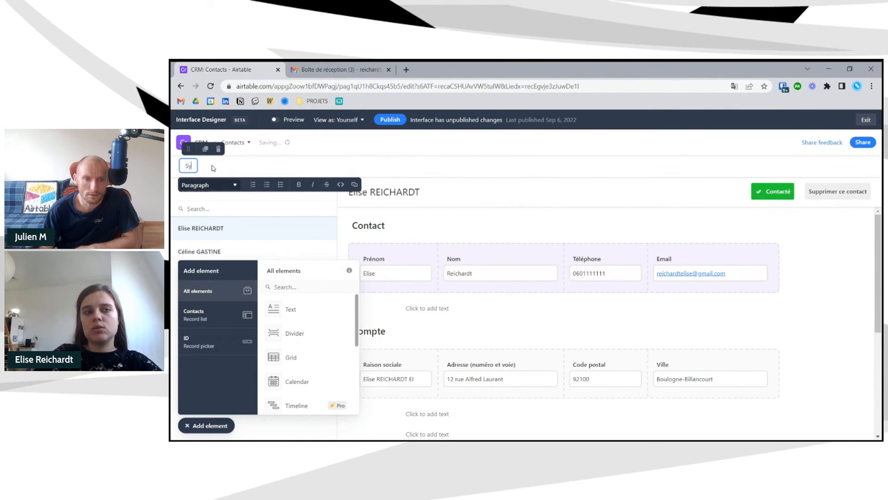
text(nchroniser les contacts)
key(Escape)
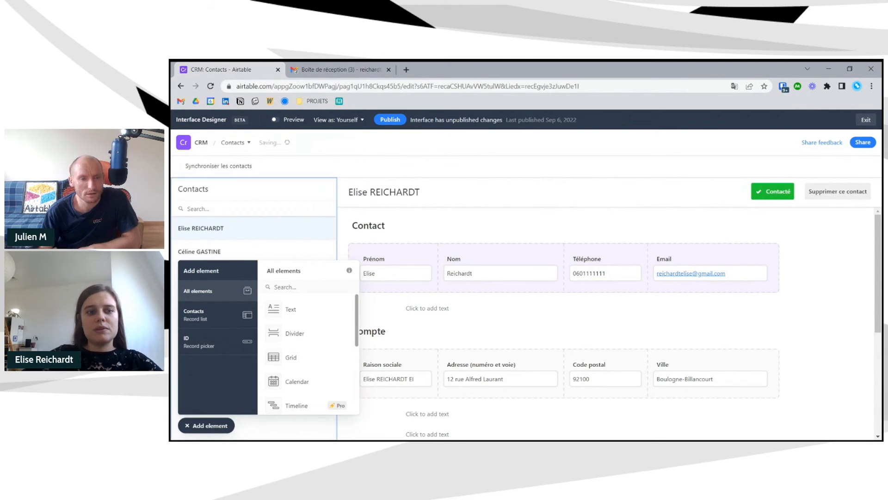
click(209, 426)
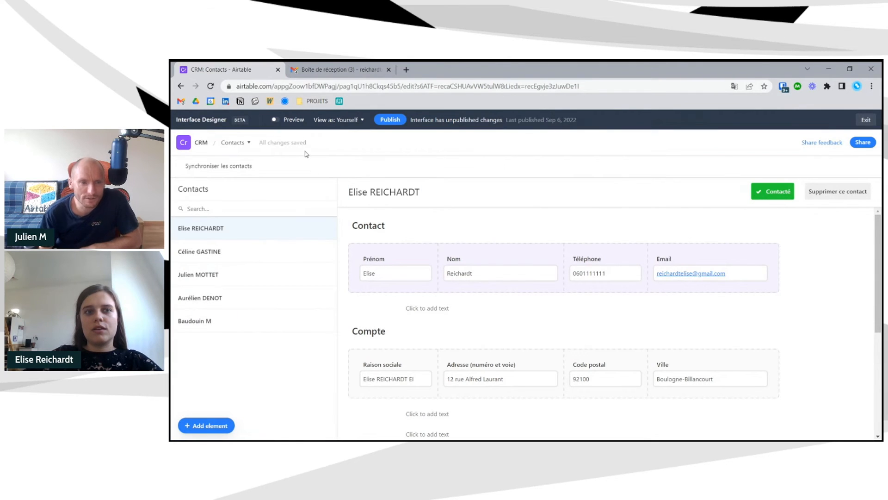
- Append a sync arrows emoji to the 'Synchroniser les contacts' text, then view the Gmail inbox
mouse_move(242, 165)
drag(254, 167, 185, 165)
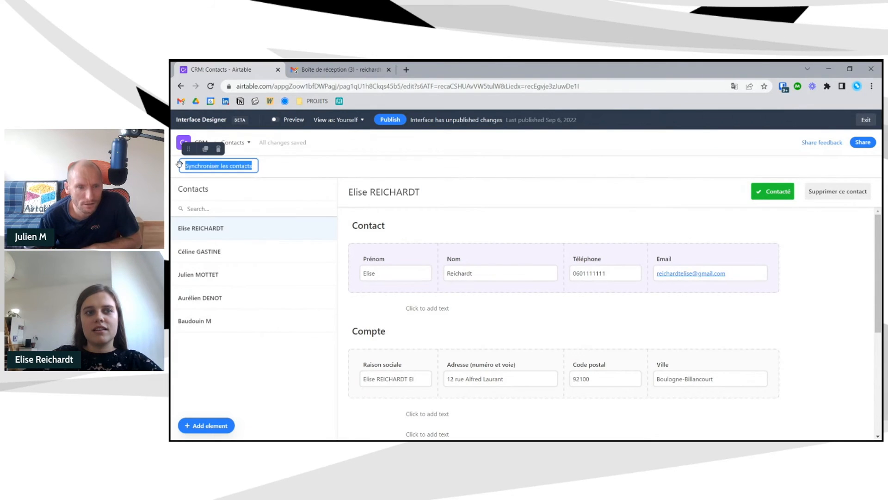
click(431, 173)
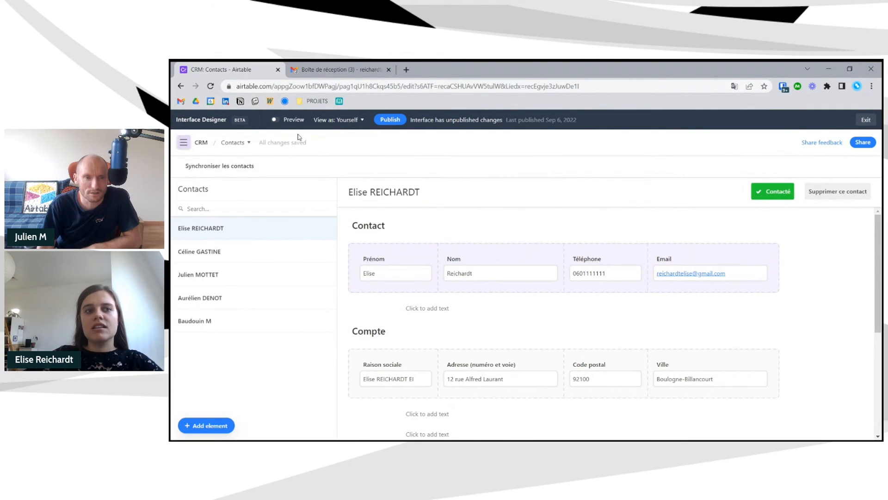
click(254, 166)
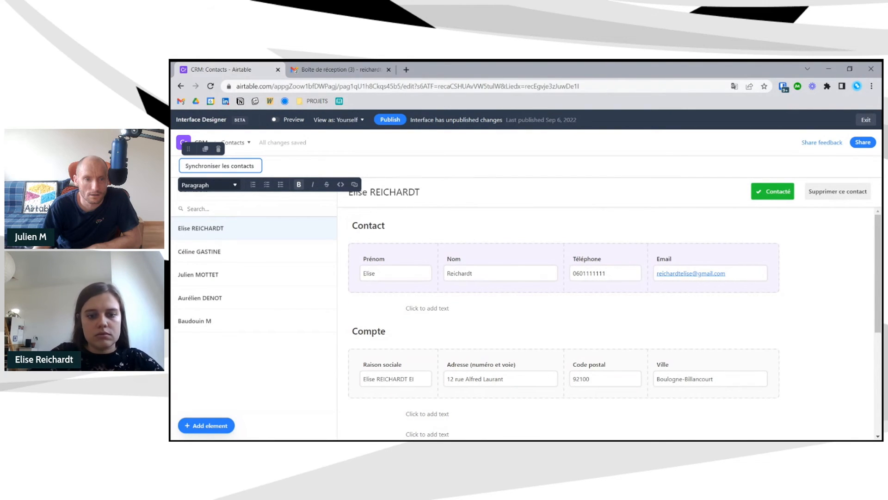
text(🔃)
drag(255, 166, 184, 166)
click(340, 69)
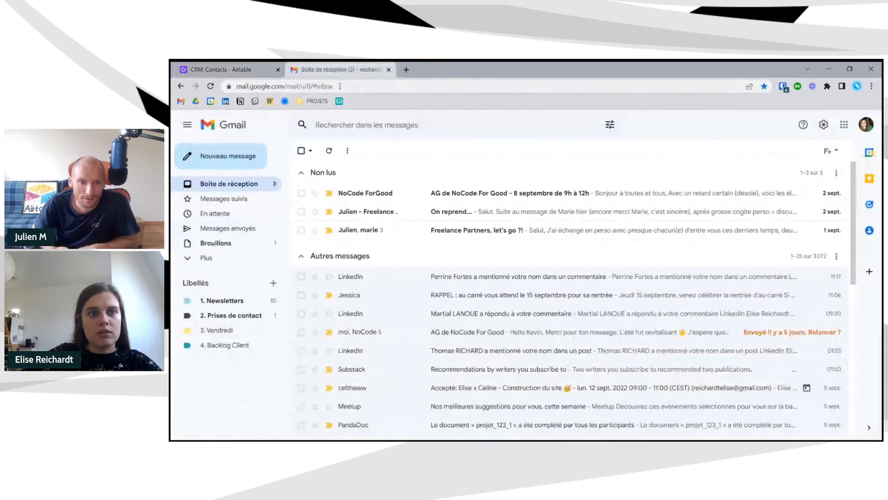
- Link the 'Synchroniser les contacts' text to the Gmail inbox URL and preview it
click(242, 72)
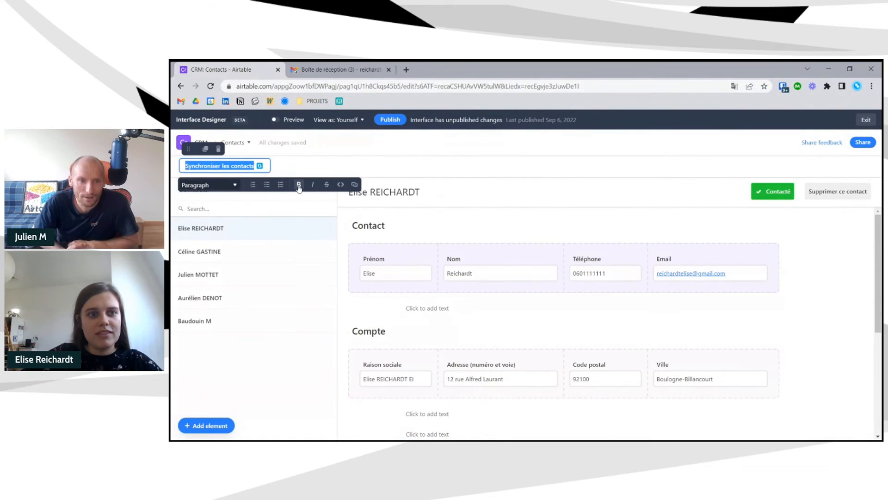
text(https://mail.google.com/mail/u/0/#inbox)
click(357, 171)
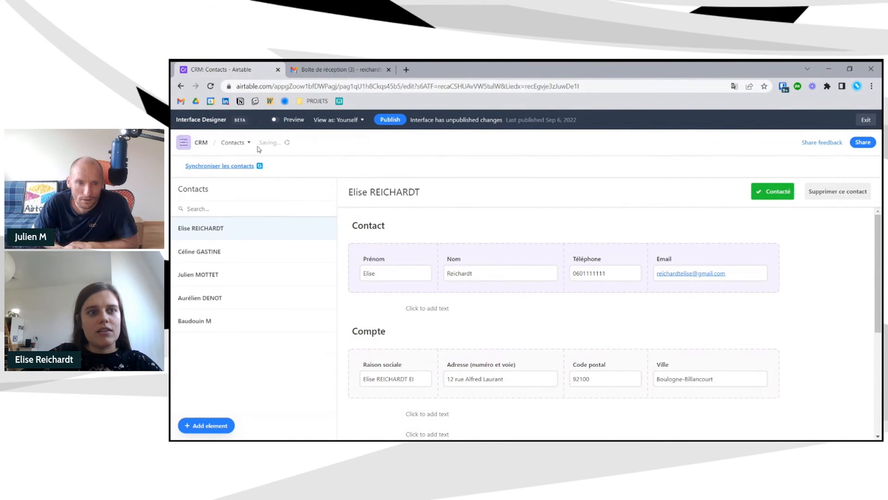
click(274, 120)
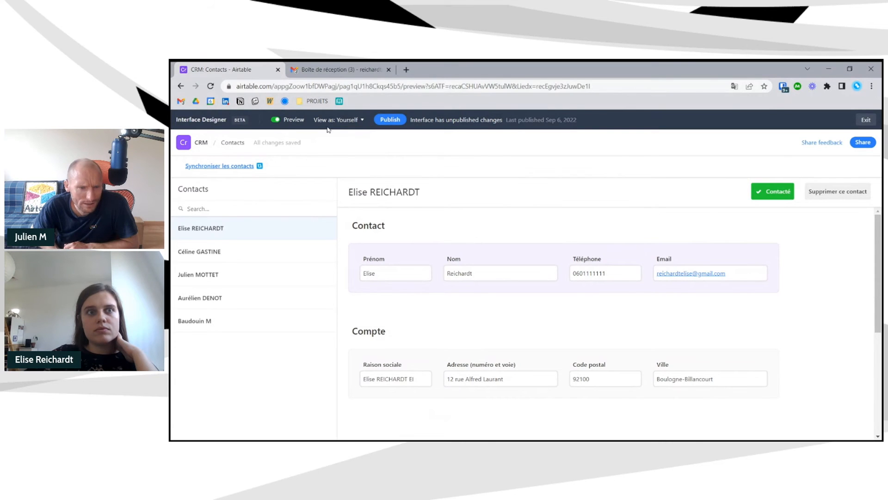
click(333, 69)
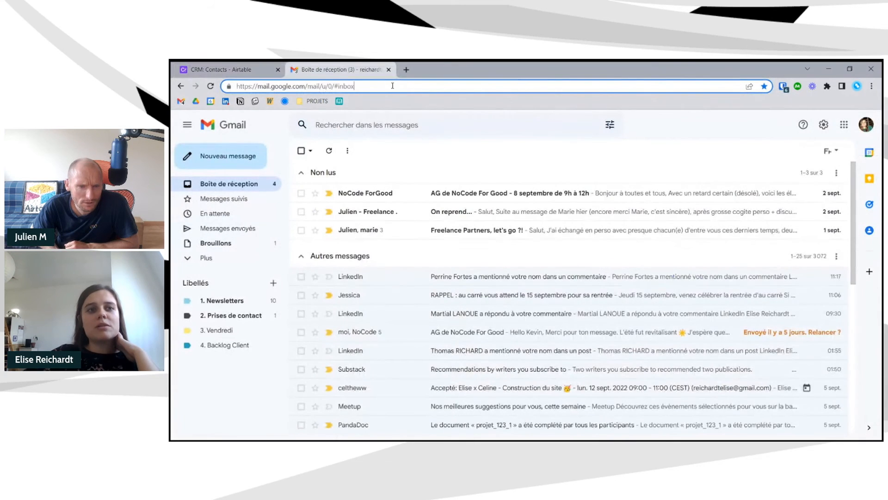
click(231, 84)
click(244, 71)
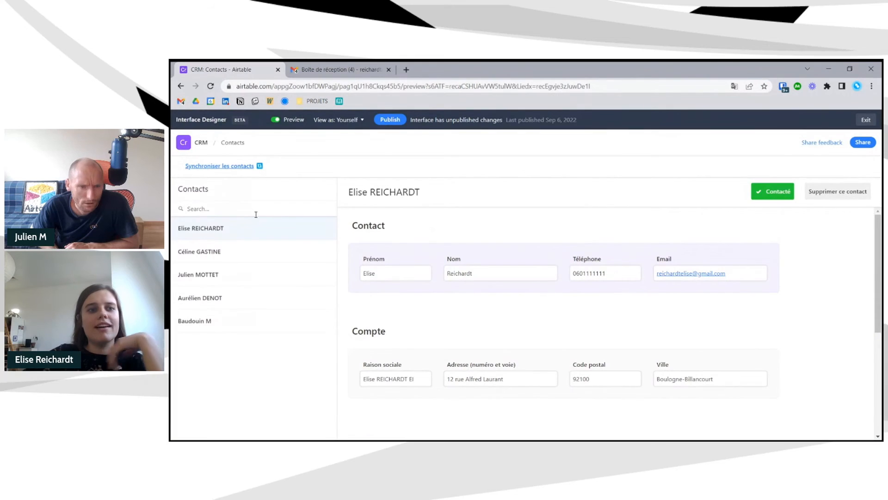
- Publish the interface changes, verify the text's link in preview, and exit the designer
click(391, 119)
click(661, 375)
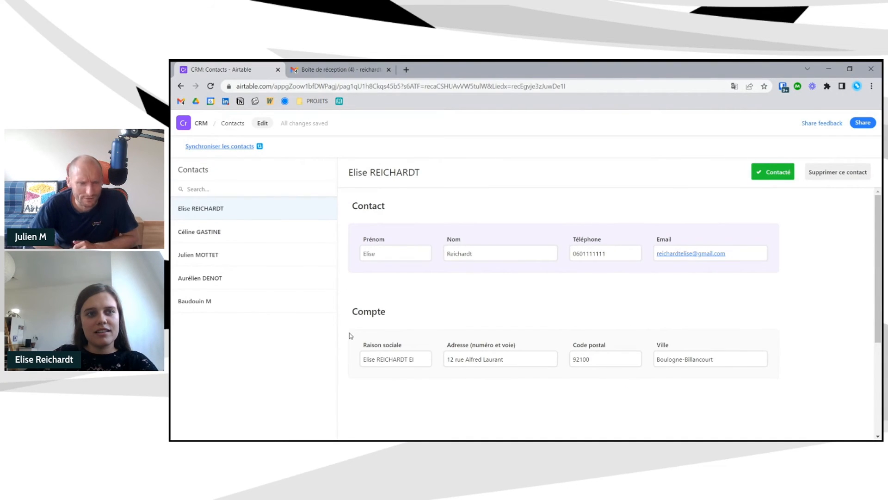
click(261, 124)
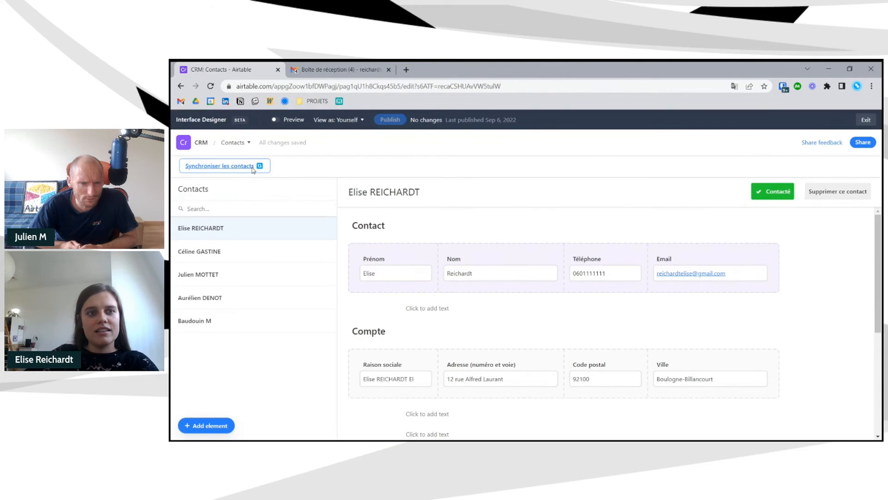
click(254, 169)
drag(254, 169, 185, 170)
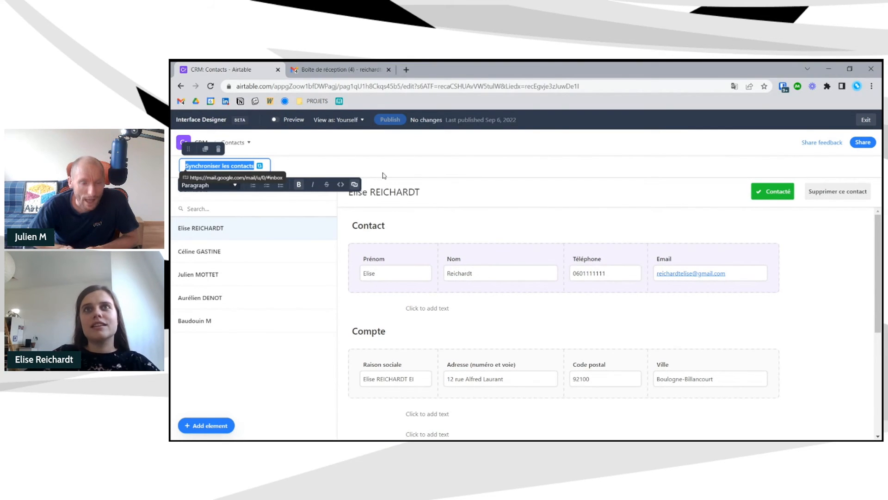
click(284, 120)
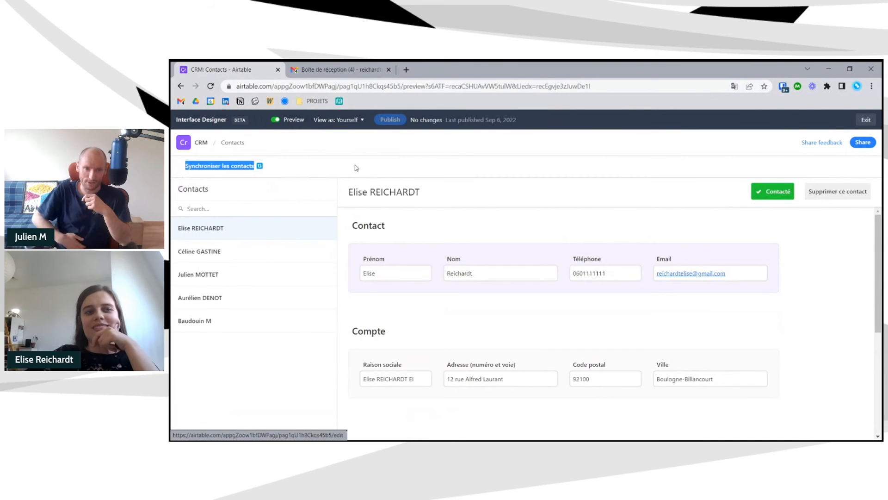
click(866, 120)
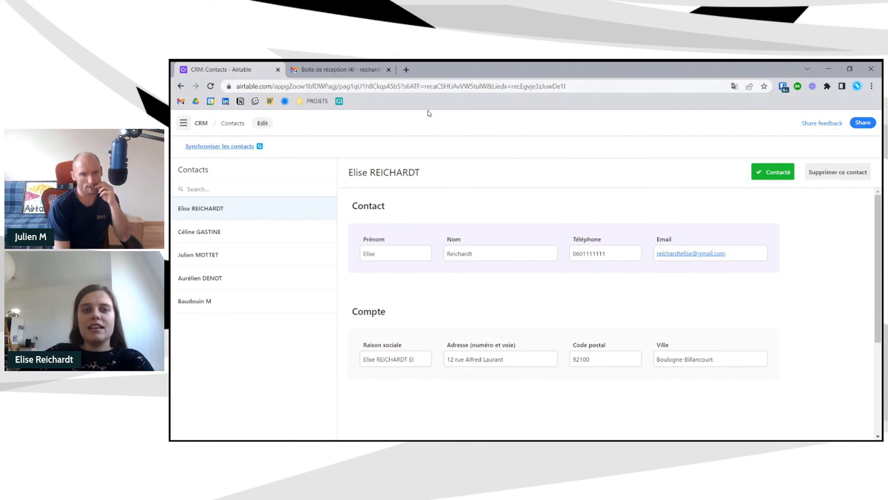
- Move the contact name, Contacté and Supprimer ce contact buttons up into the header row
click(261, 124)
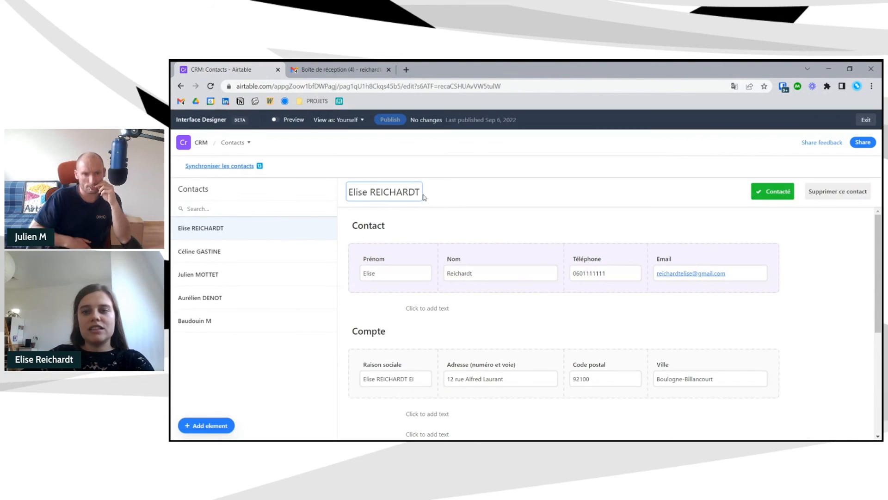
click(395, 198)
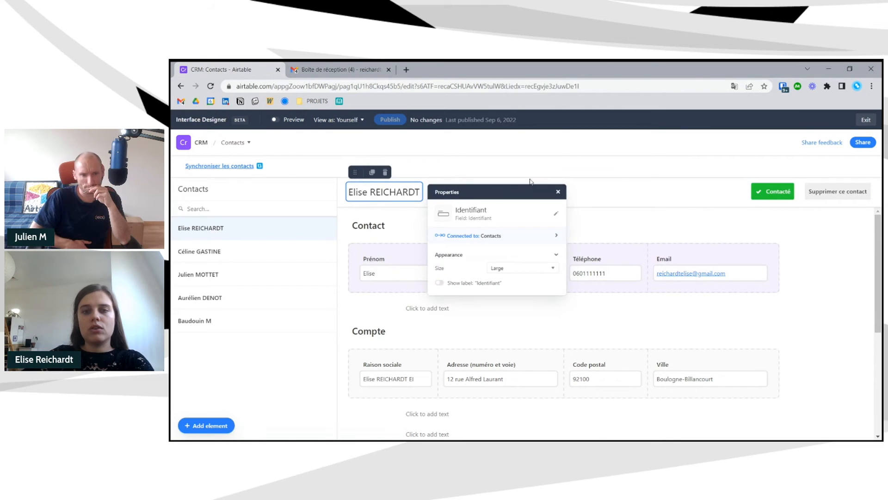
click(866, 119)
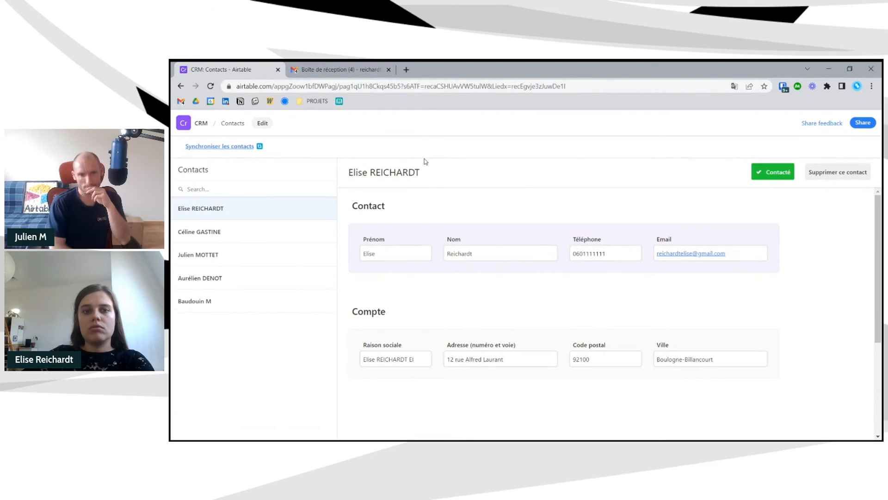
click(262, 123)
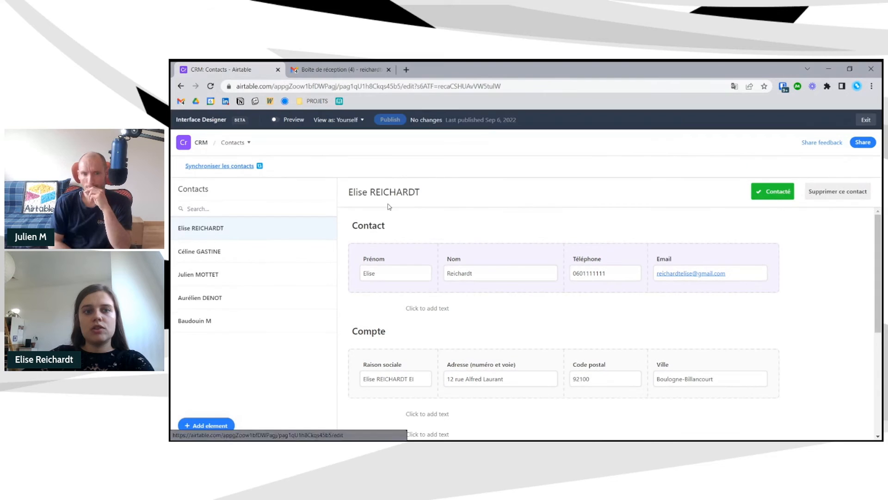
click(384, 194)
drag(384, 193, 373, 168)
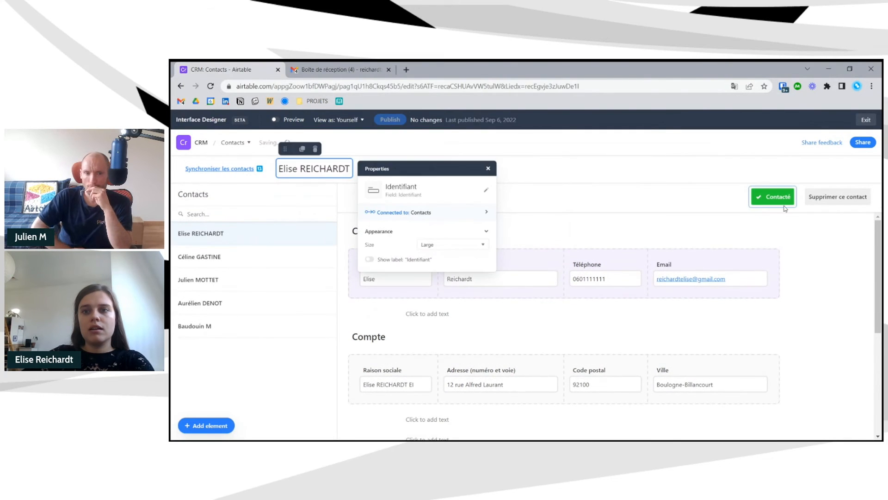
click(772, 203)
drag(757, 175, 872, 174)
click(848, 206)
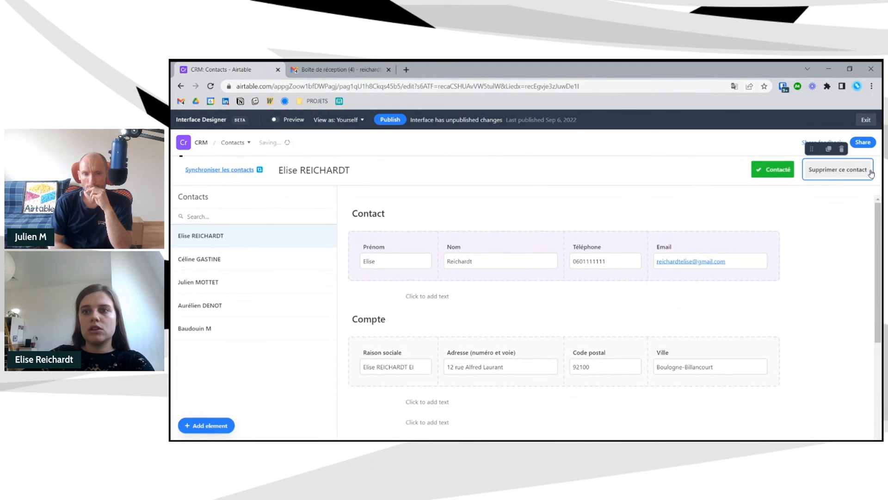
click(282, 124)
click(282, 124)
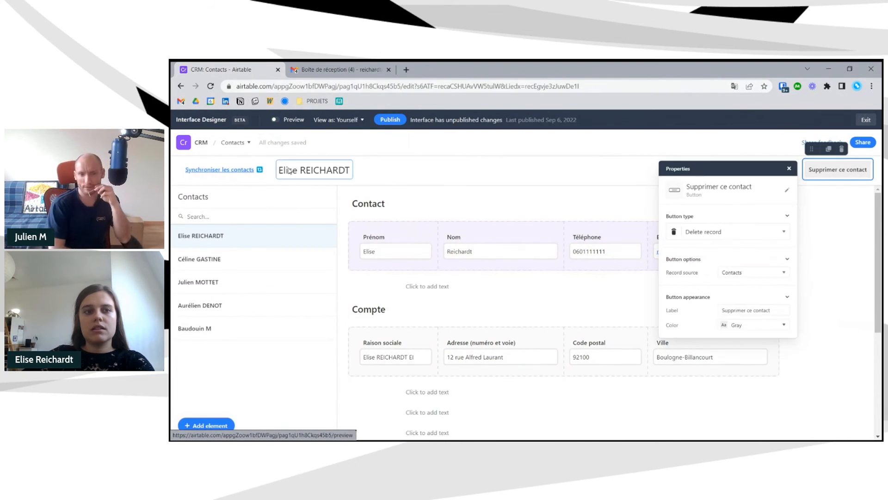
- Add a text element beside the sync link and preview the updated header
click(206, 425)
click(217, 295)
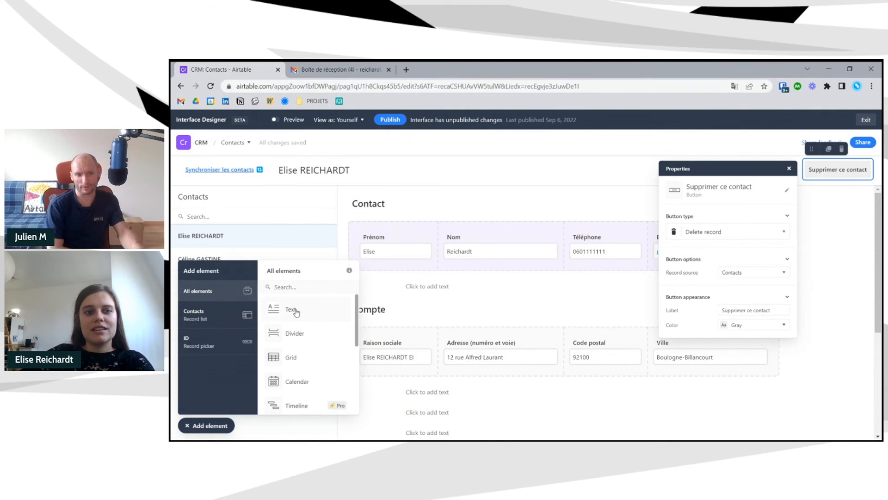
click(294, 307)
click(294, 178)
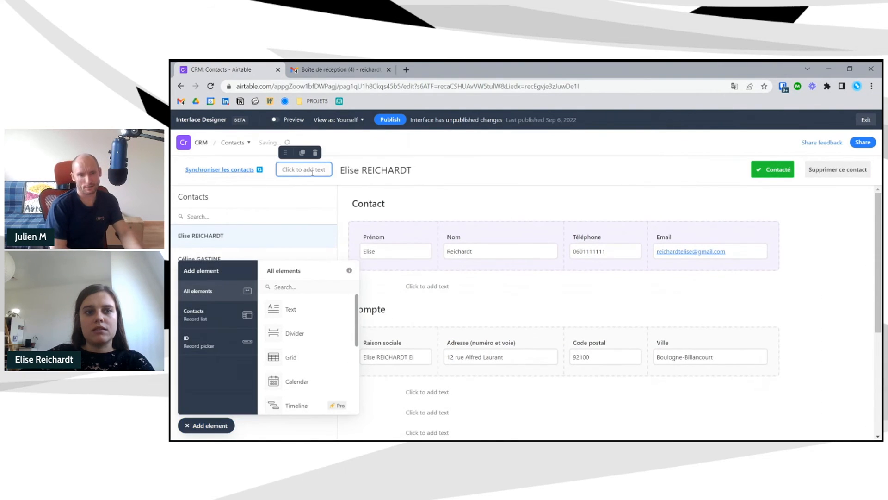
click(292, 119)
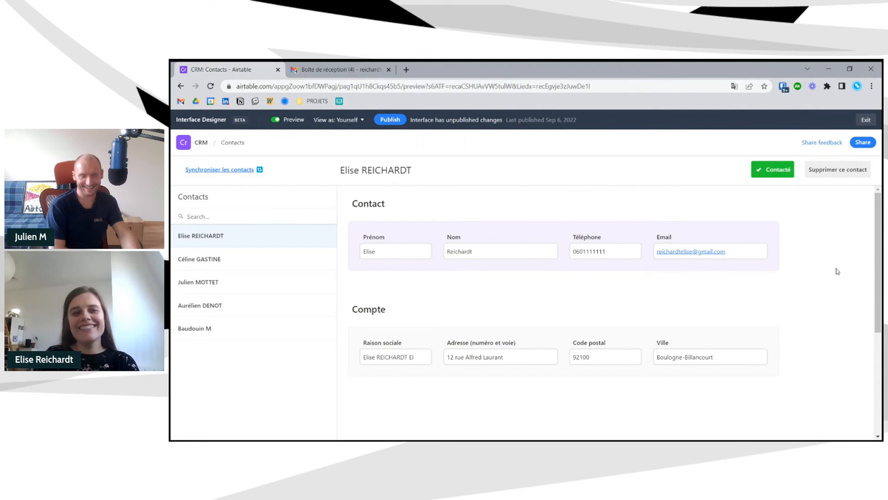
- Add a button to the contact page with type 'Go to URL in record'
click(275, 119)
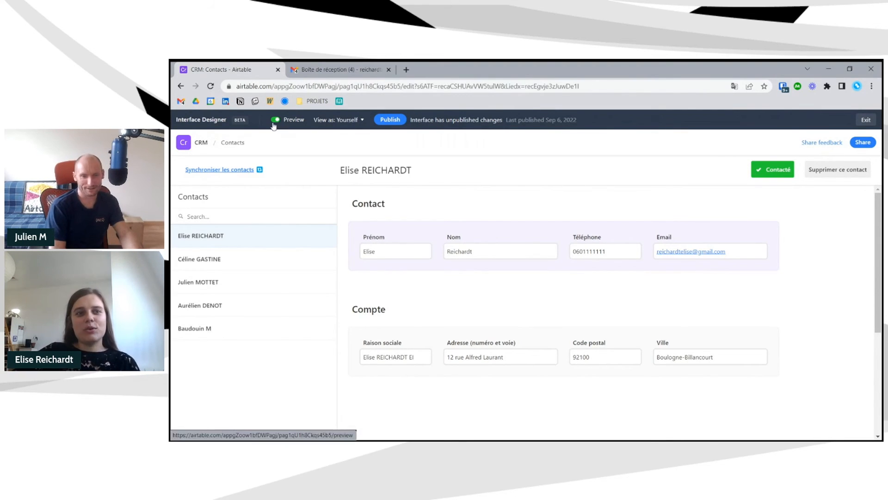
click(281, 287)
text(bu)
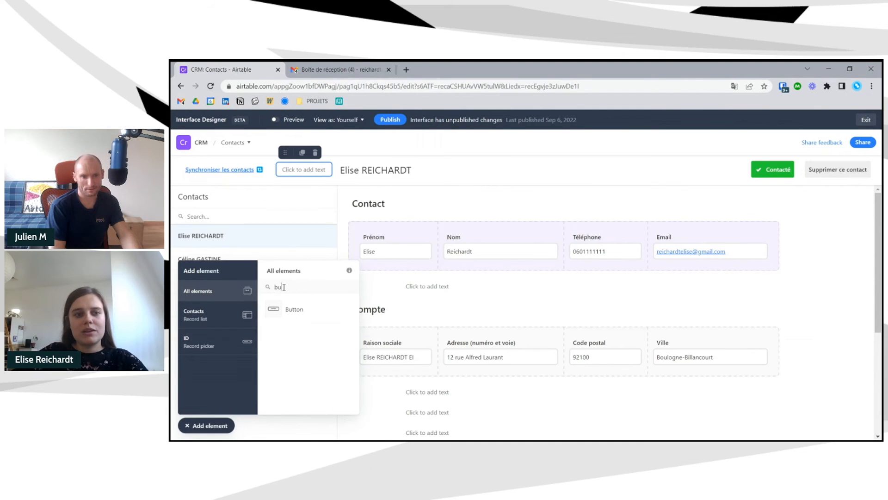
click(292, 310)
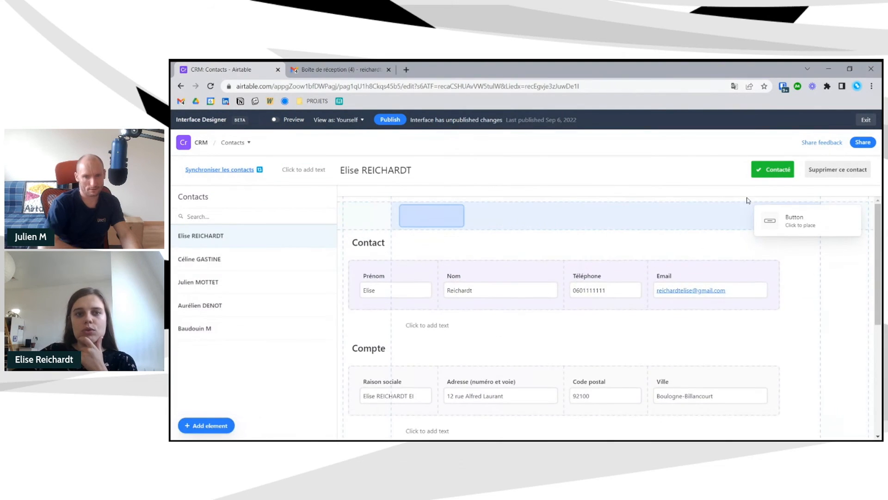
click(747, 202)
click(527, 247)
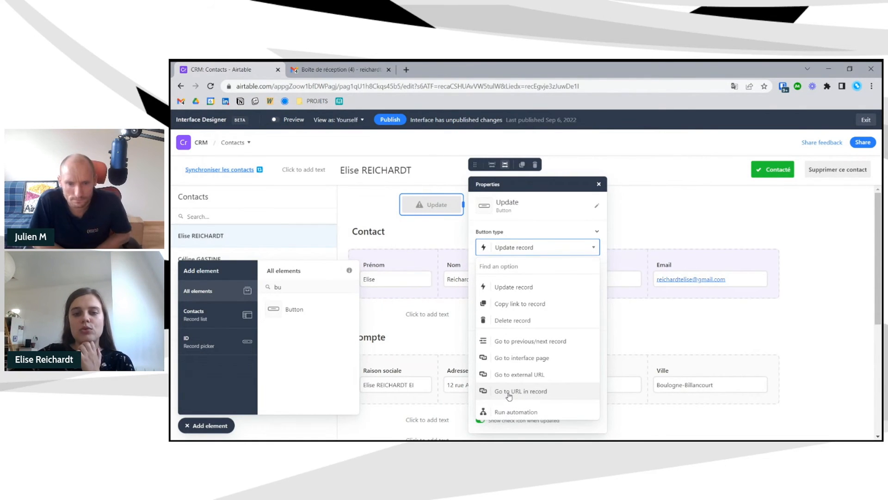
click(509, 393)
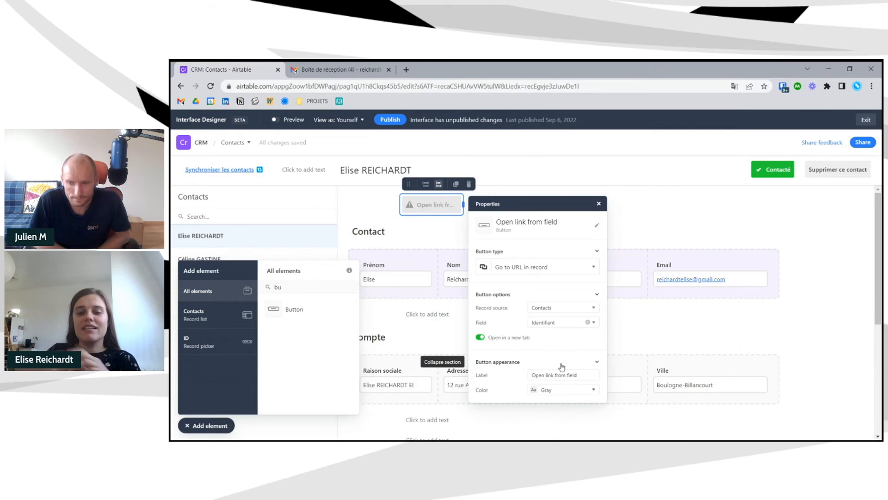
- Go to the base's Contacts table and start adding a new field
click(184, 143)
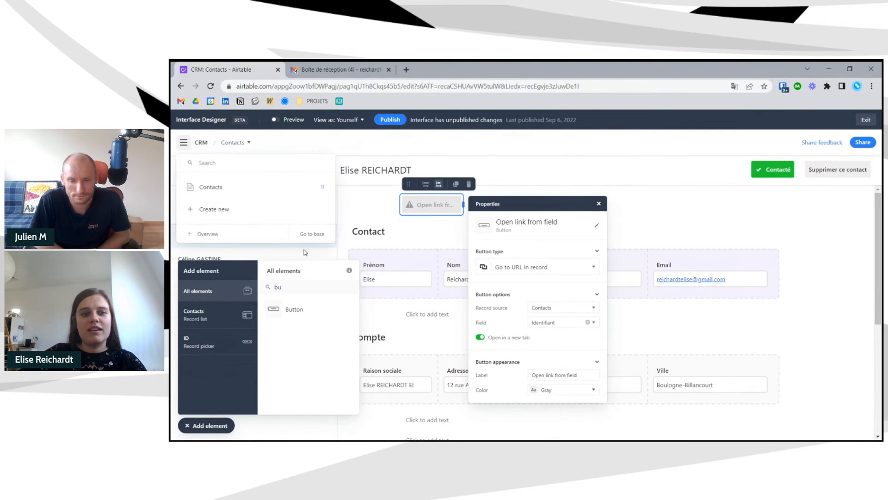
click(310, 234)
click(833, 179)
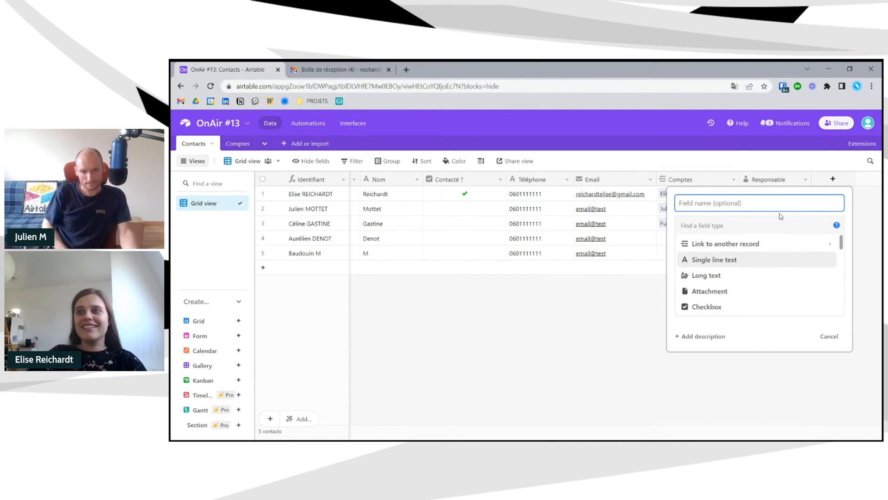
- Create formula field 'Appeler le contact !' as IF({Téléphone}, …) returning the quoted Gmail inbox URL
text(C)
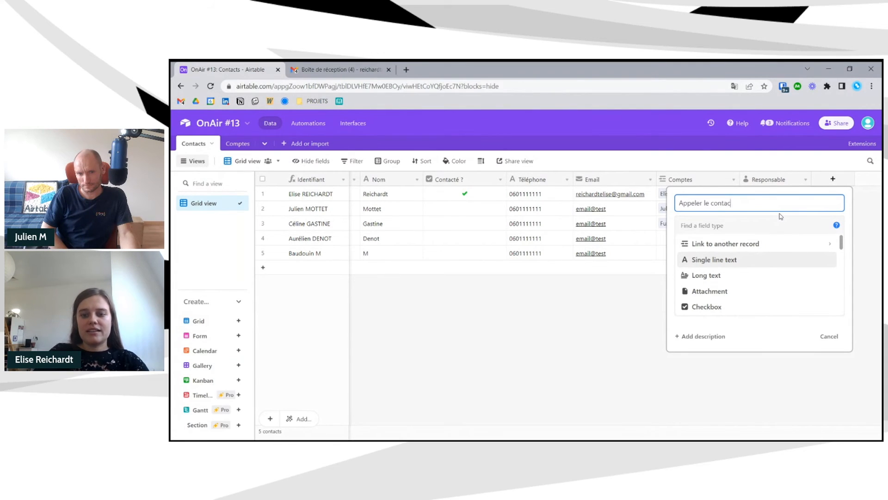
drag(753, 208, 672, 205)
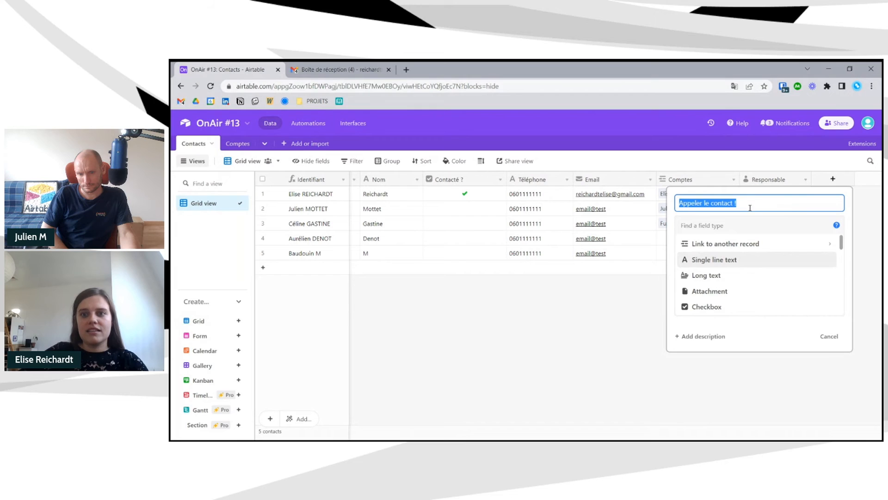
click(743, 223)
text(f)
click(720, 243)
click(712, 285)
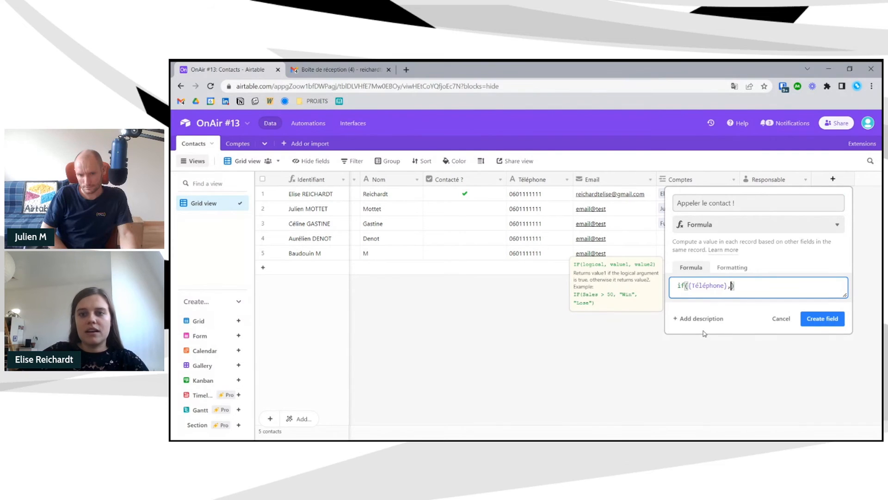
click(341, 70)
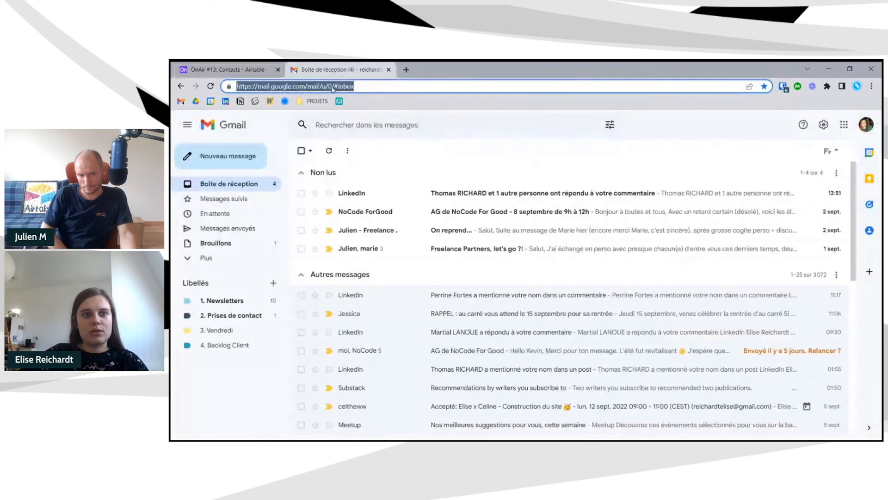
click(250, 72)
text(https://mail.google.com/mail/u/0/#inbox)
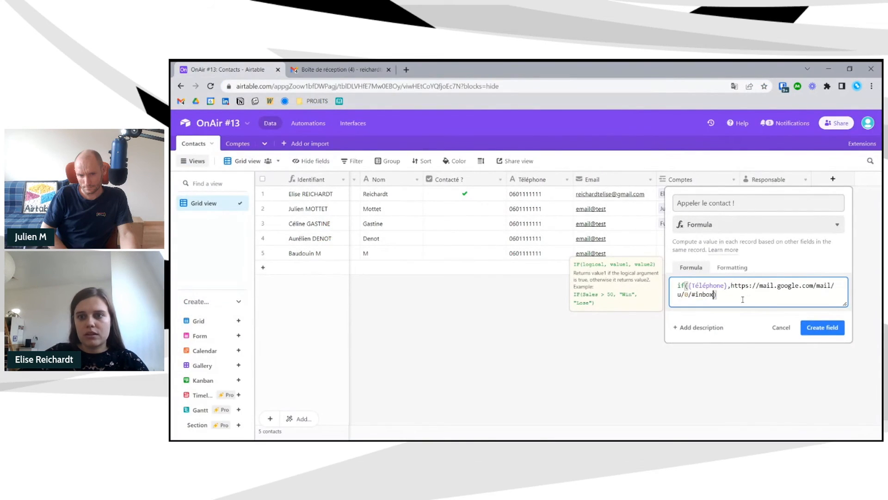
click(734, 285)
text(')
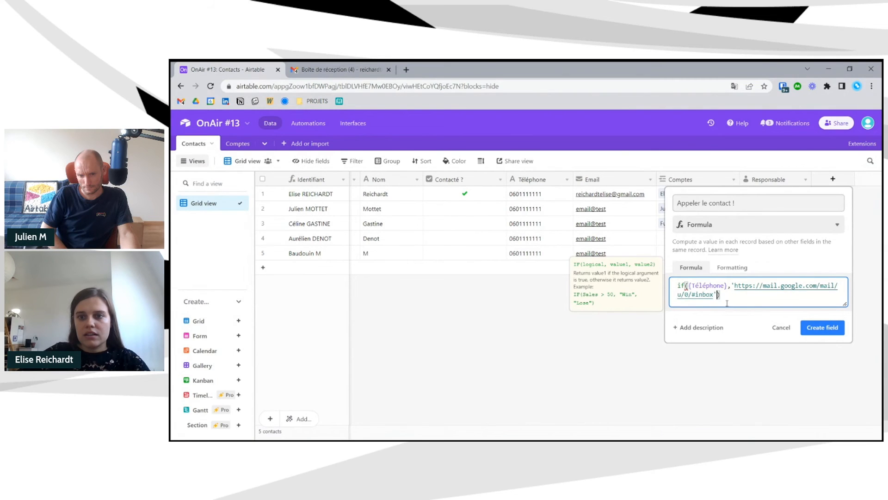
click(823, 329)
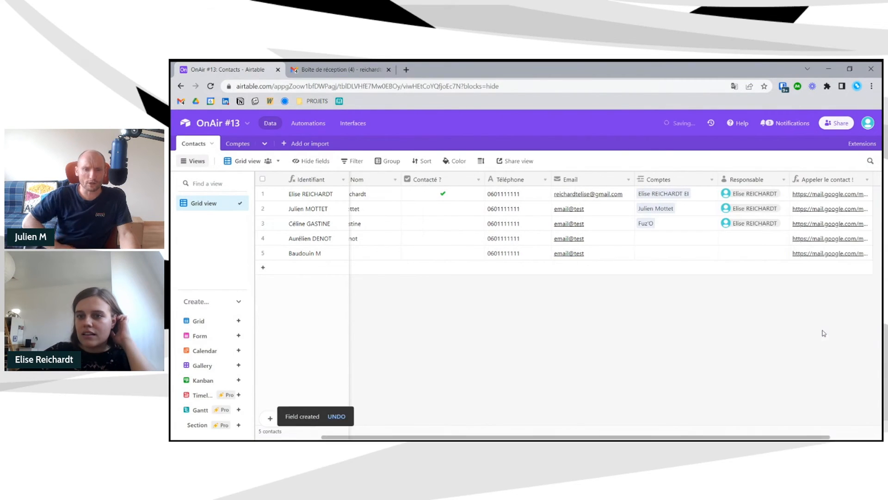
- Extend the Appeler le contact ! formula with ?record_id='&RECORD_ID() and a closing parenthesis, then save
drag(794, 439, 819, 439)
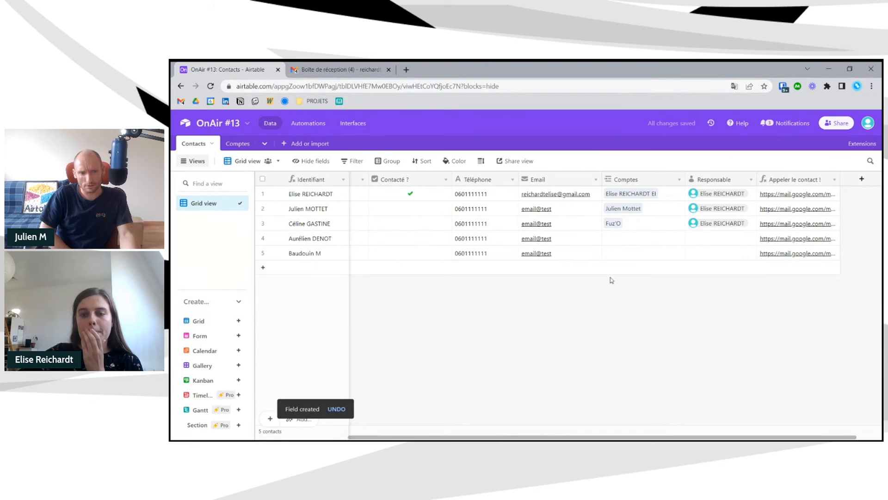
click(834, 179)
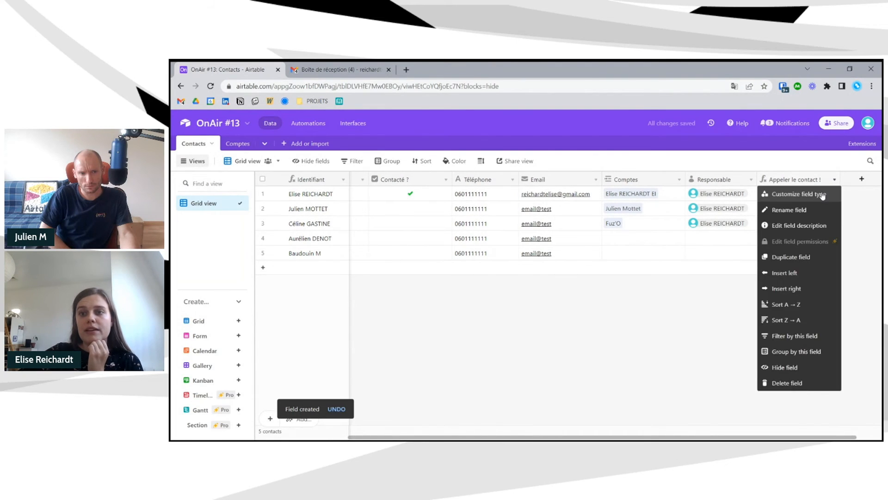
click(796, 196)
click(515, 295)
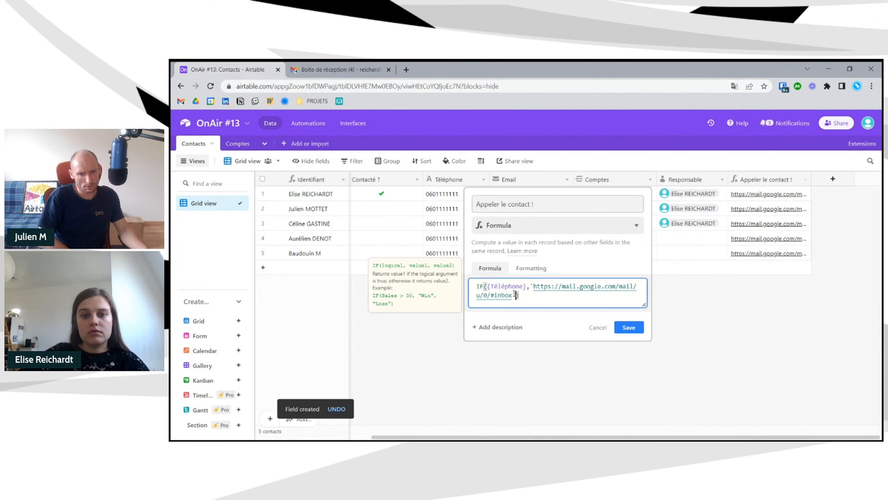
text(te)
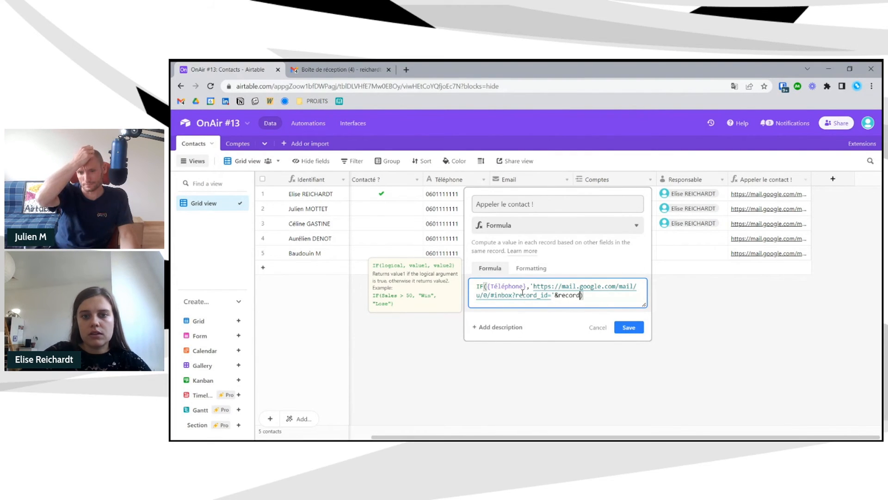
key(Tab)
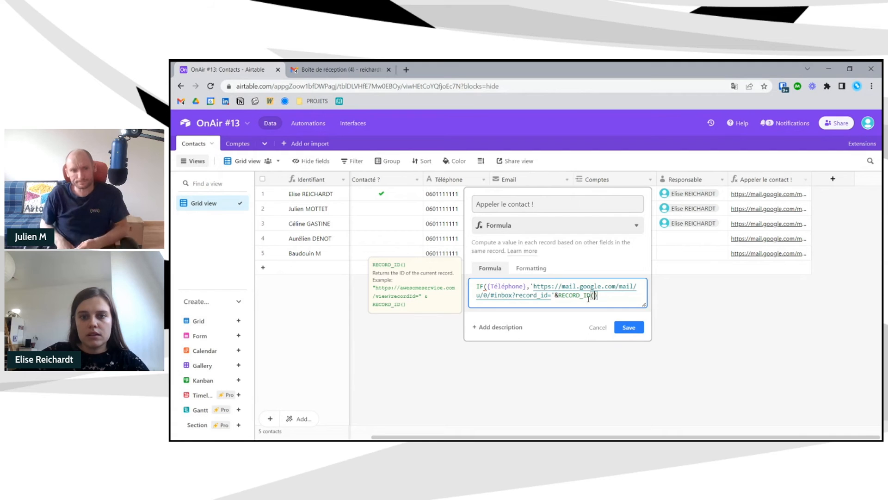
click(629, 328)
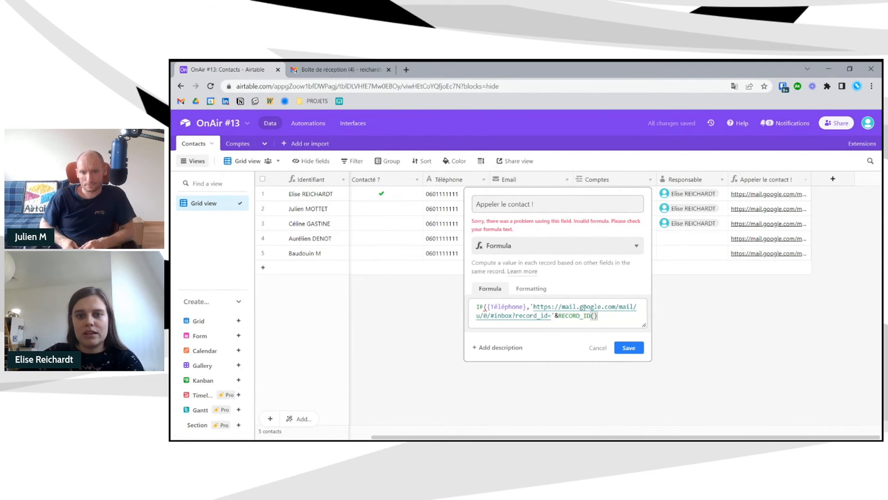
click(600, 319)
text())
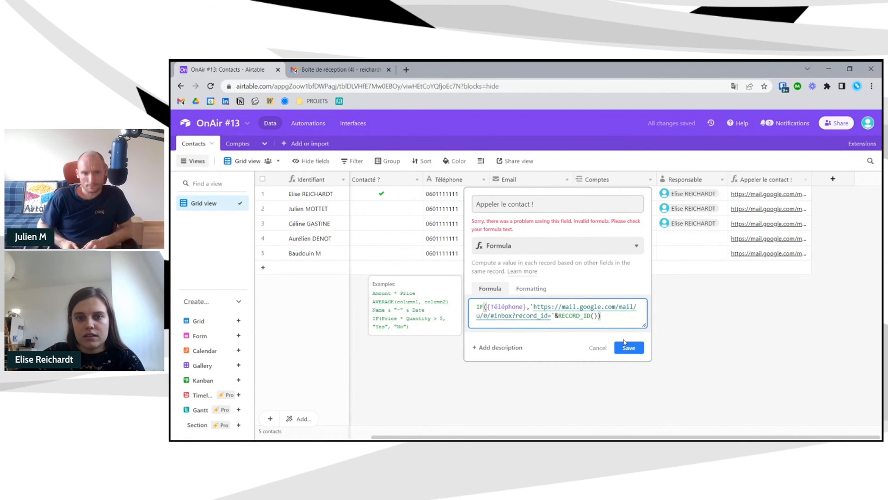
click(629, 347)
- Clear the Téléphone values for contacts in rows 2–4 so their links disappear
click(463, 209)
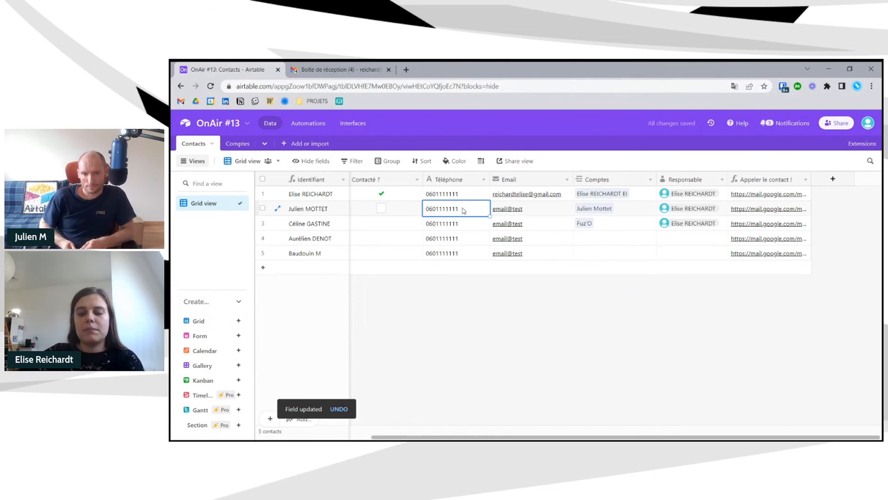
key(Delete)
key(Down)
key(Delete)
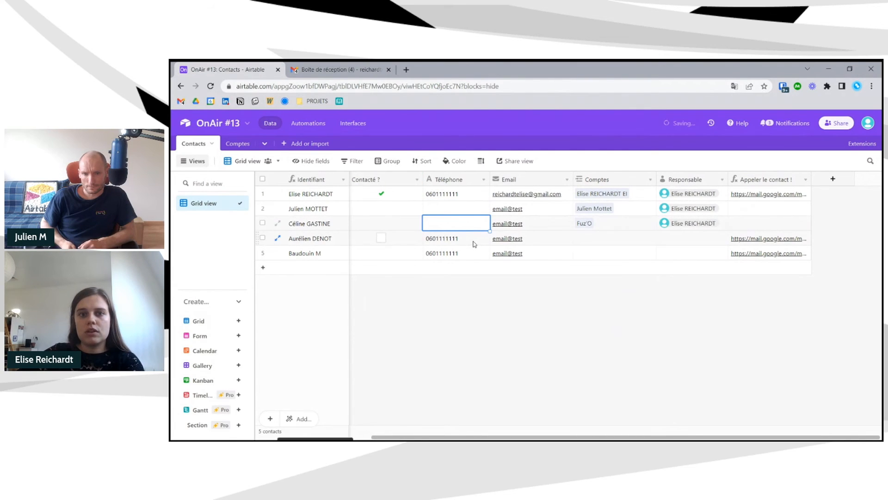
key(Down)
key(Delete)
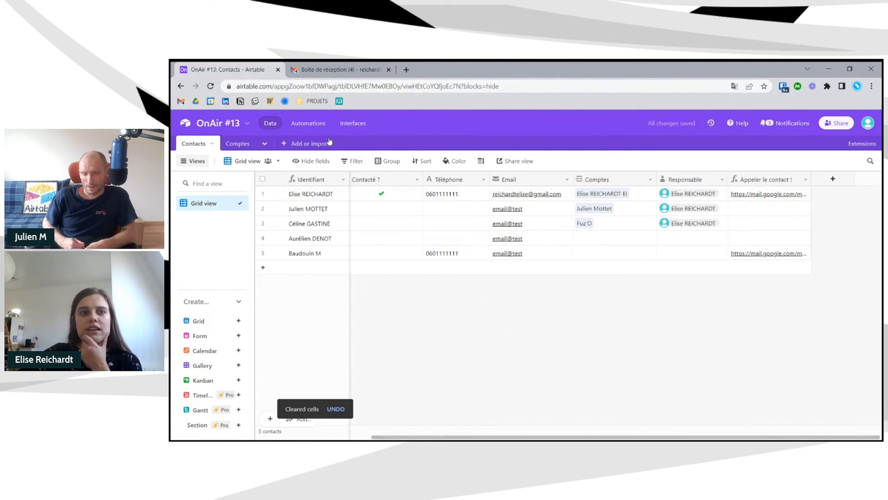
click(352, 128)
- In the CRM Contacts page editor, point the link button at the Appeler le contact ! field
click(363, 350)
click(407, 248)
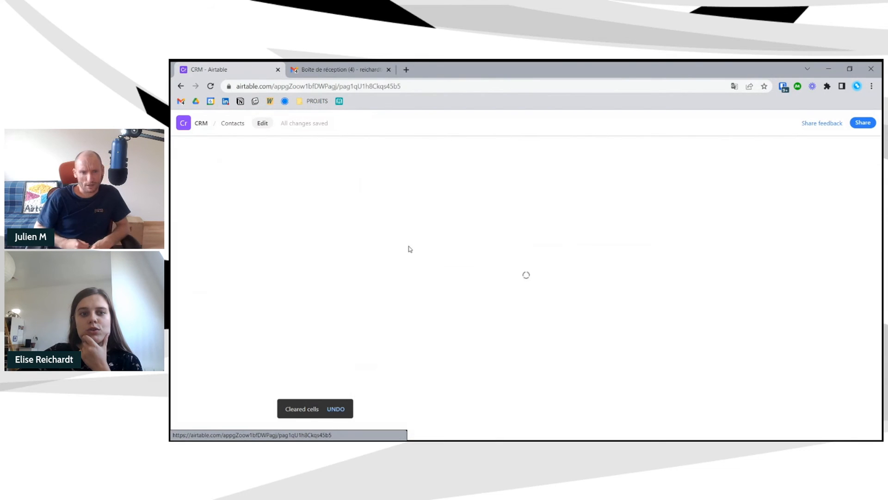
click(262, 123)
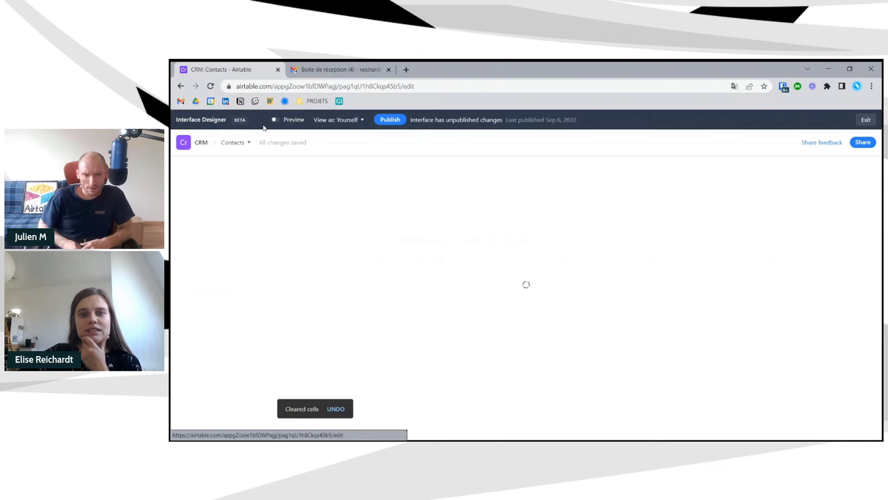
click(437, 204)
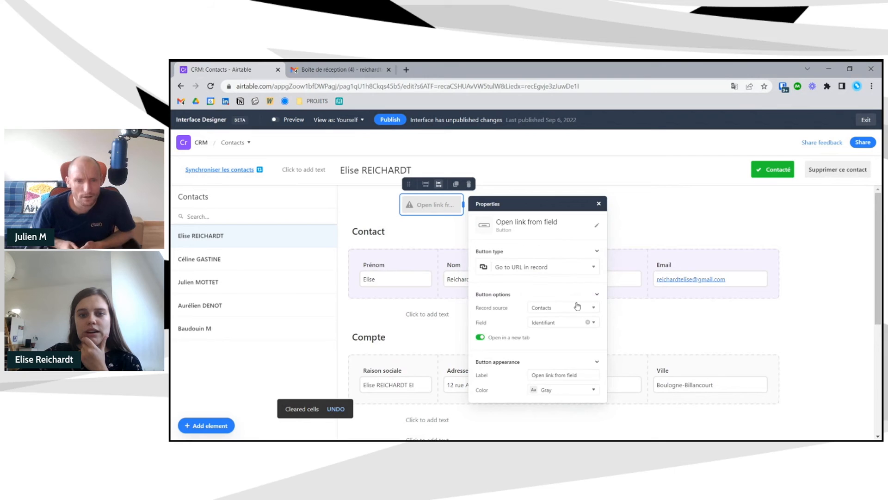
click(587, 322)
click(568, 324)
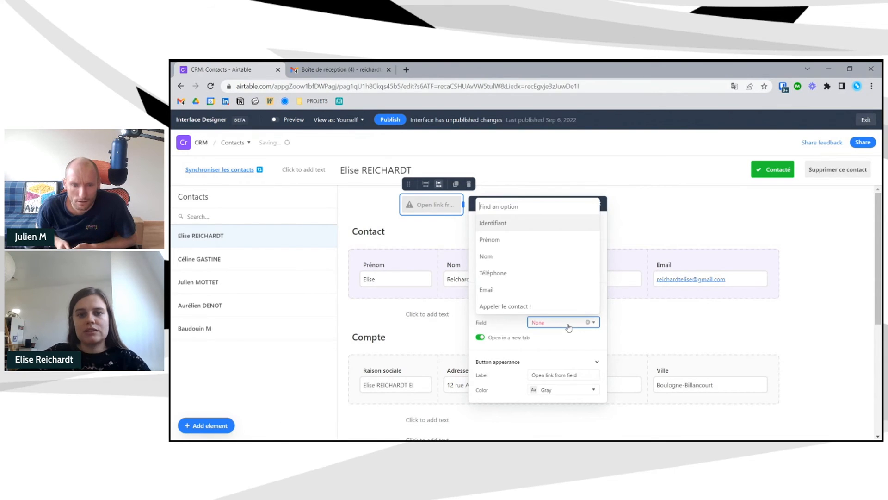
text(app)
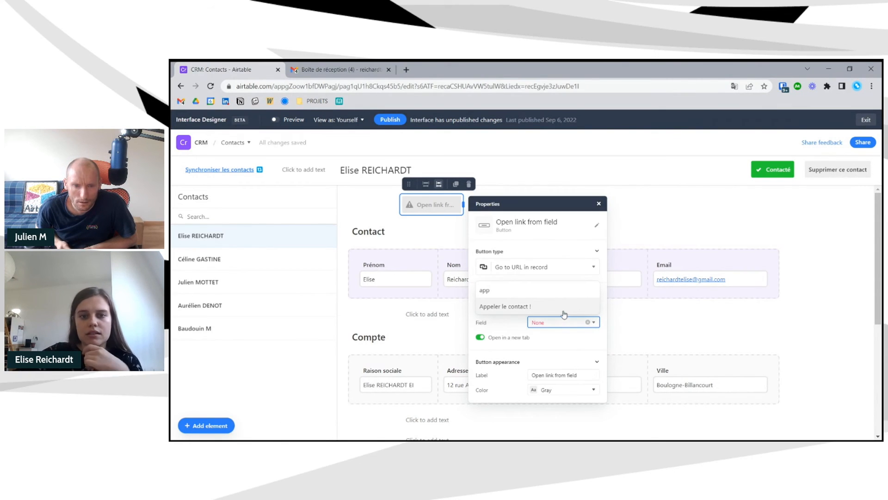
click(563, 311)
- Label the button 'Appeler le contact', colour it blue, and widen it to fit
drag(579, 376, 535, 375)
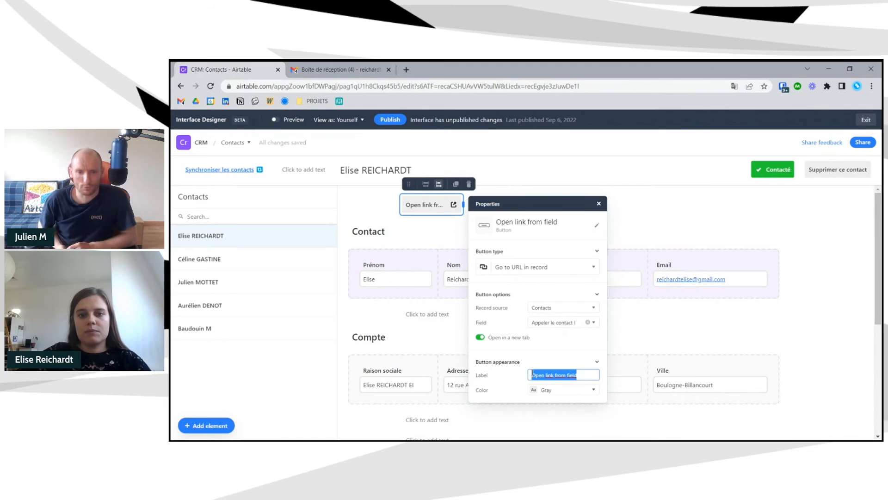
text(Appeler le c)
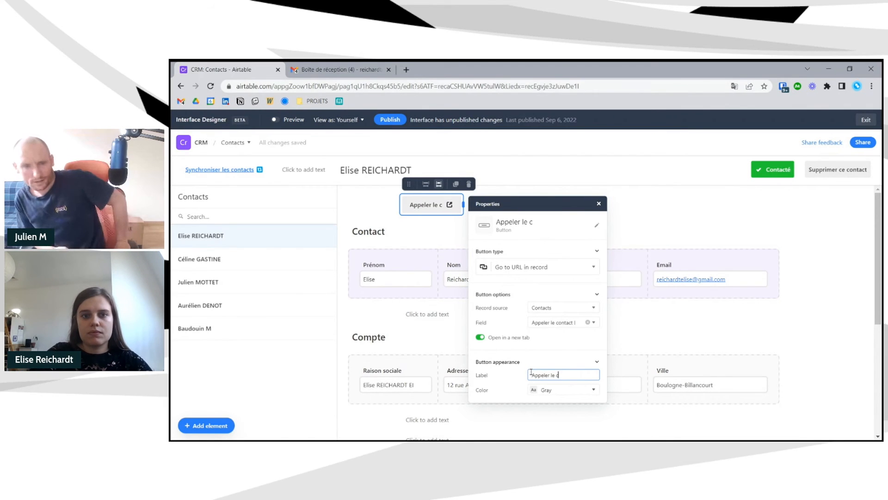
text(ontact)
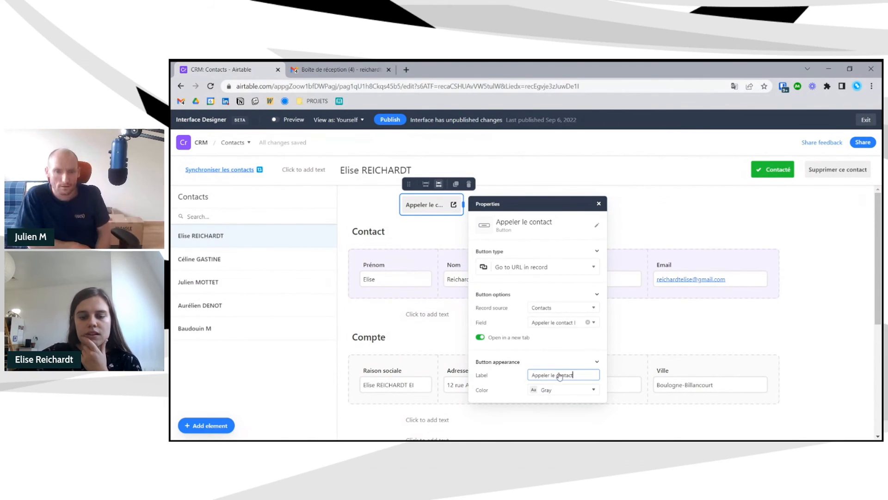
click(567, 391)
click(572, 373)
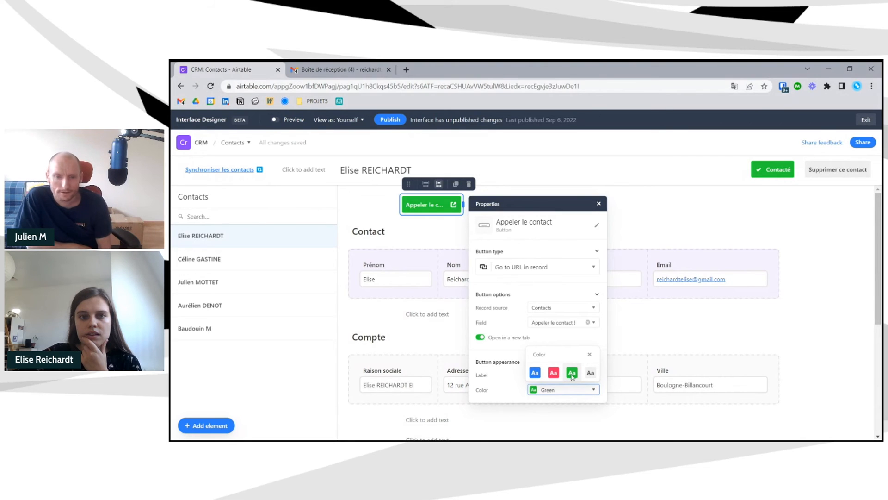
click(535, 372)
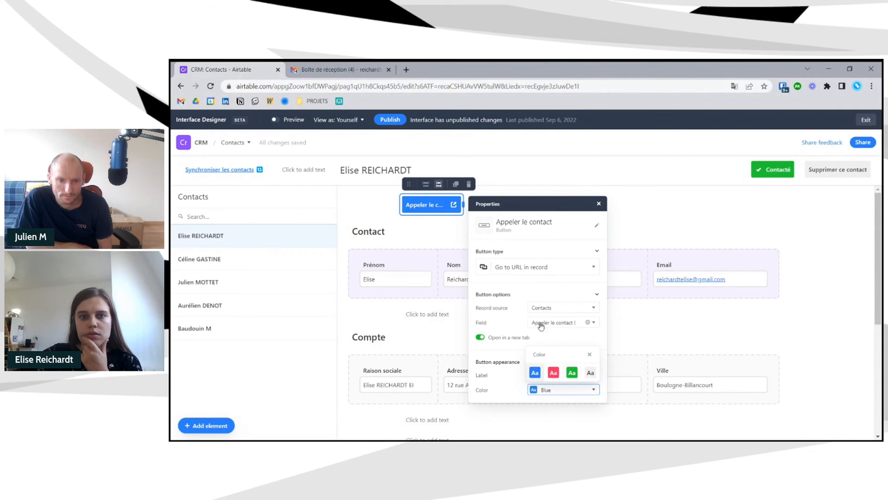
click(489, 207)
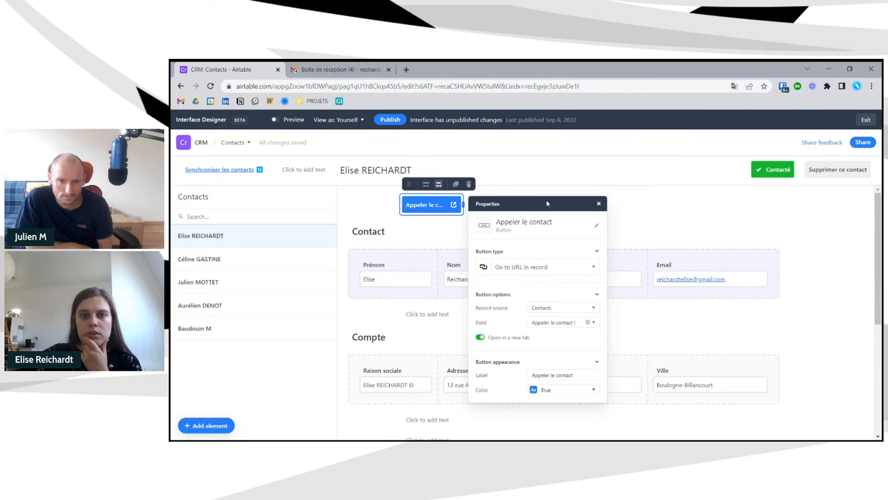
click(599, 204)
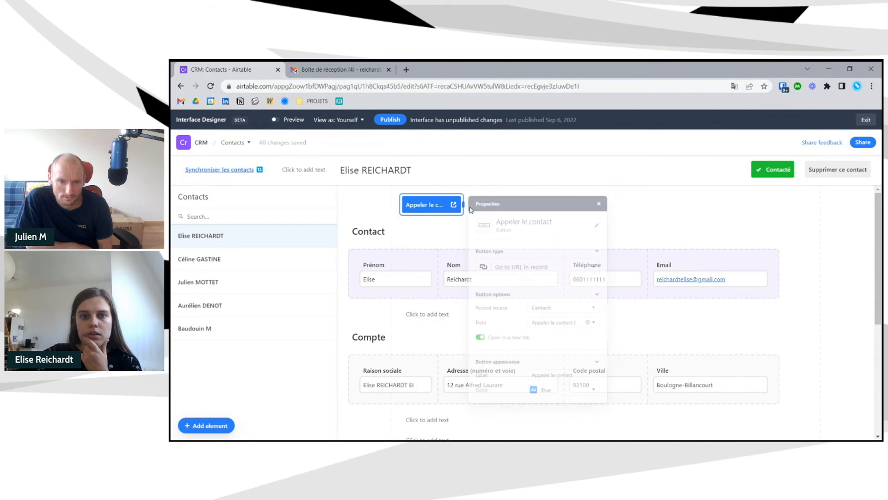
drag(503, 211, 503, 210)
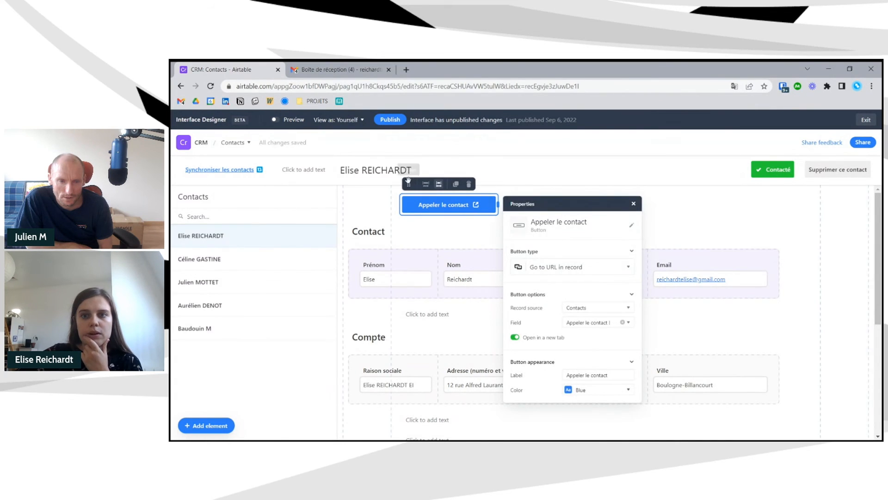
- Place the Appeler le contact button beside the Contact heading and view the page in preview
click(409, 184)
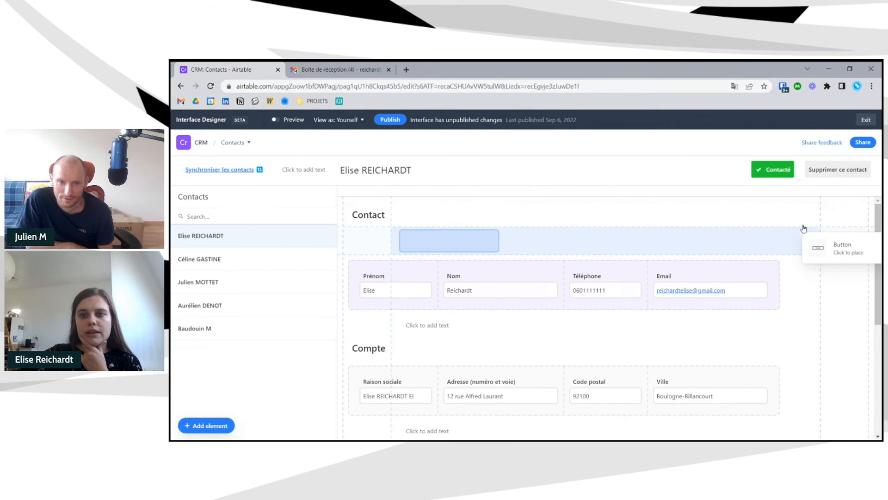
click(816, 214)
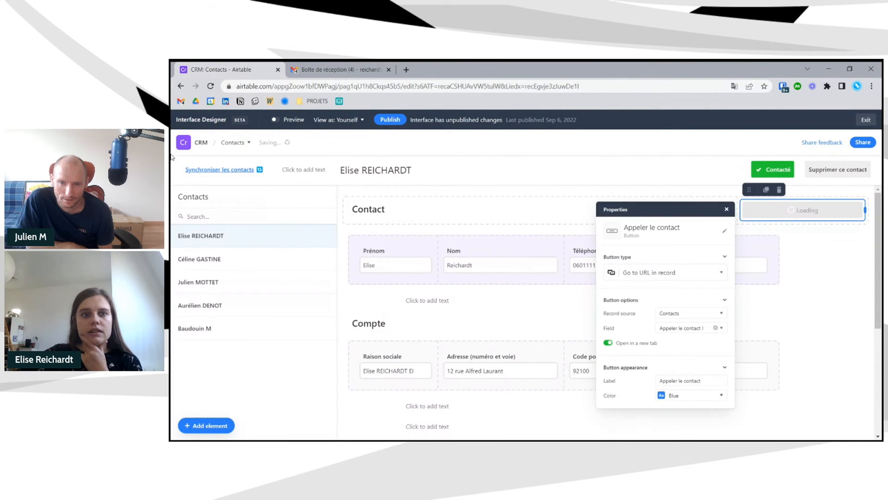
click(294, 121)
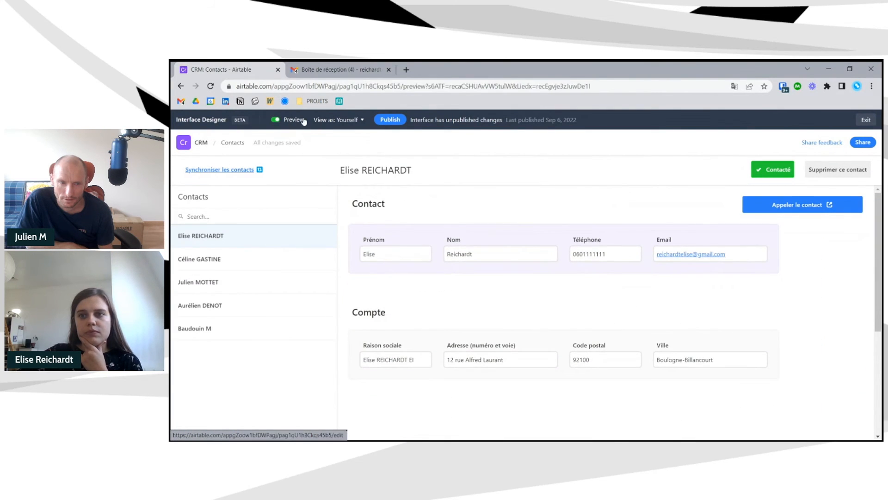
click(294, 120)
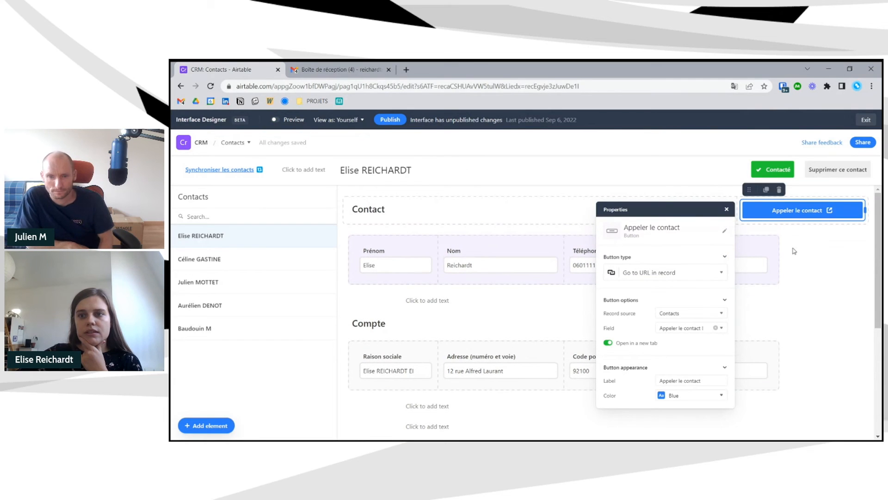
click(293, 119)
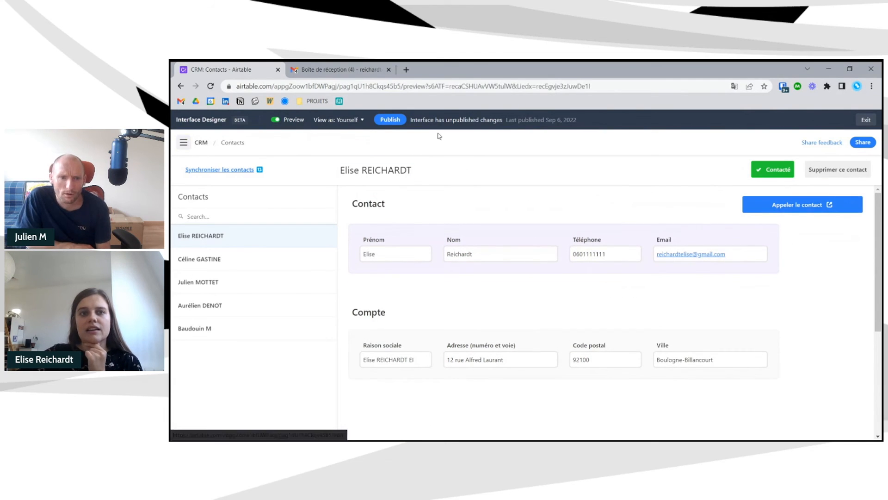
- Browse the second and first contact records in preview, then return to editing mode
click(226, 259)
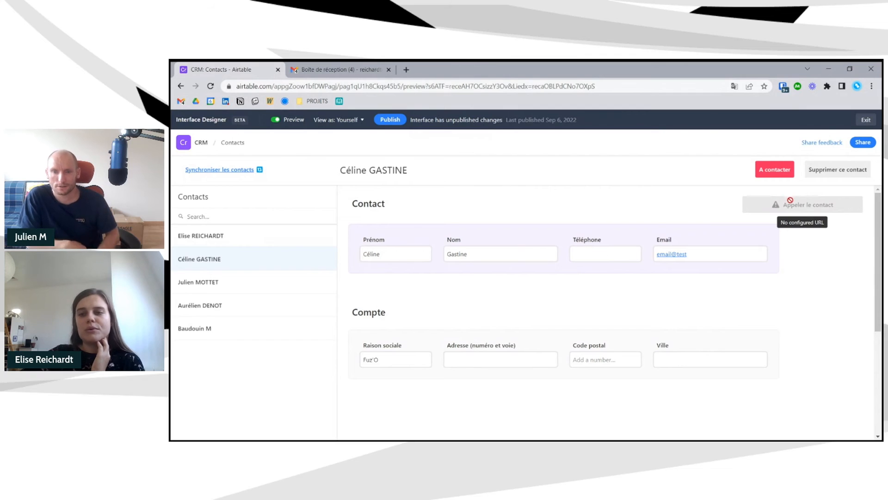
click(227, 242)
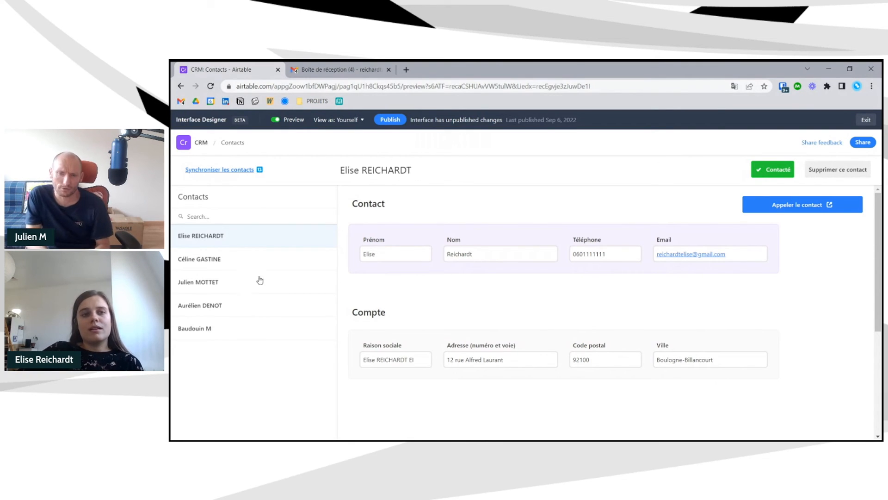
click(277, 120)
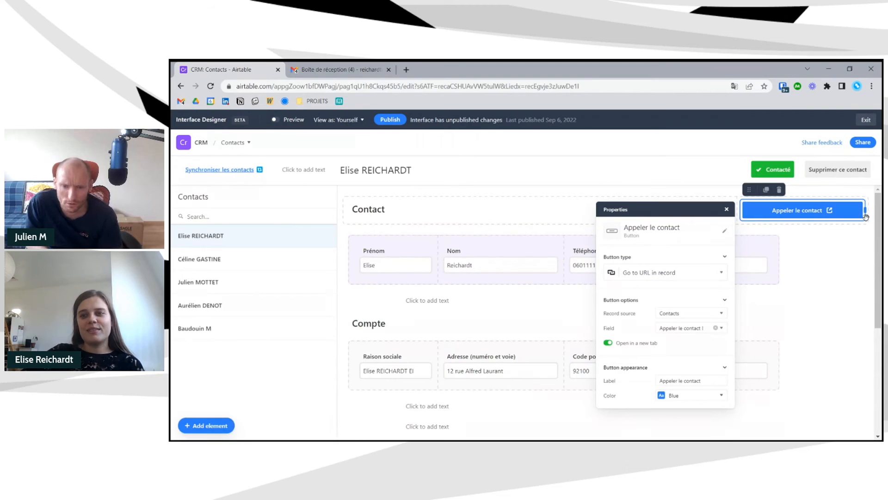
- Narrow Appeler le contact, duplicate it as a Next record button, and move both into the header row
drag(866, 205, 786, 212)
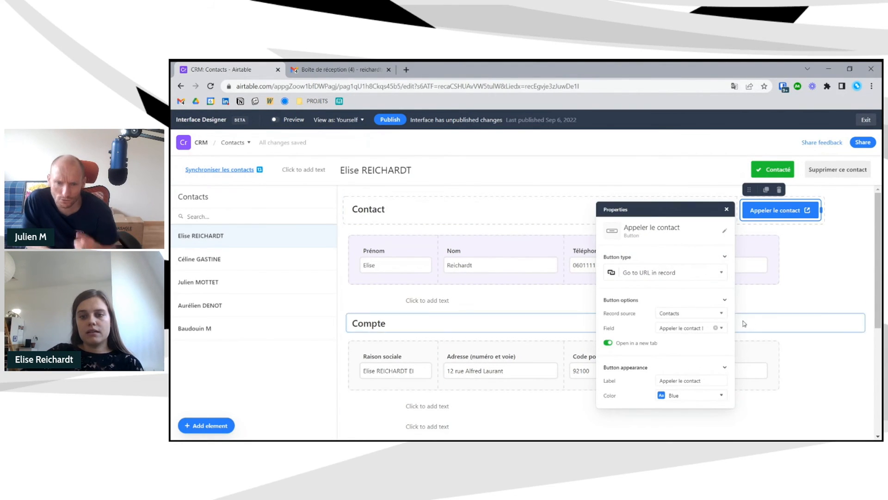
click(766, 190)
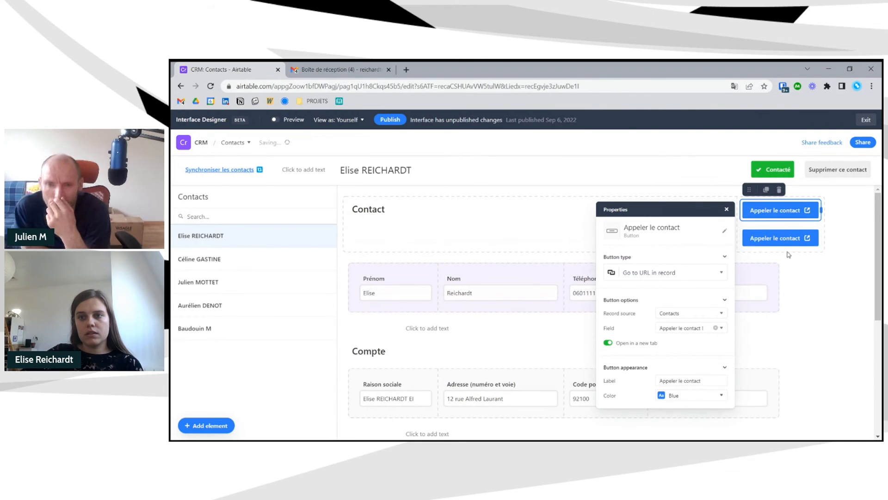
click(754, 245)
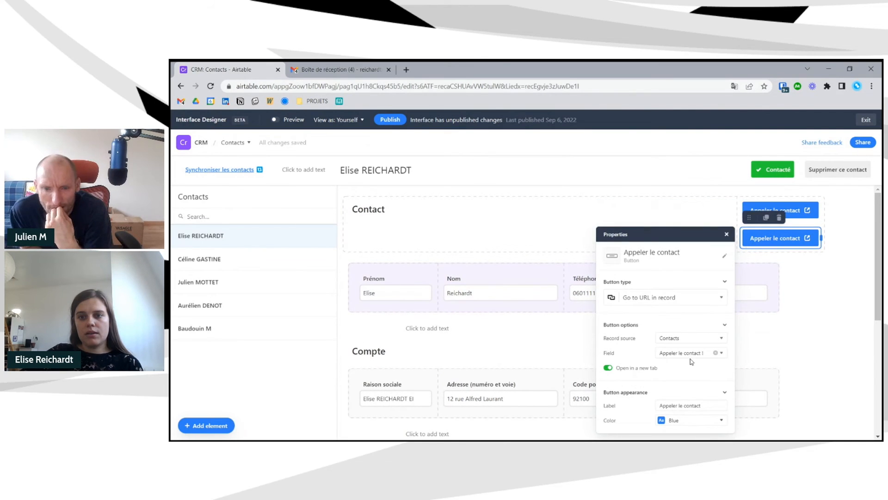
click(674, 301)
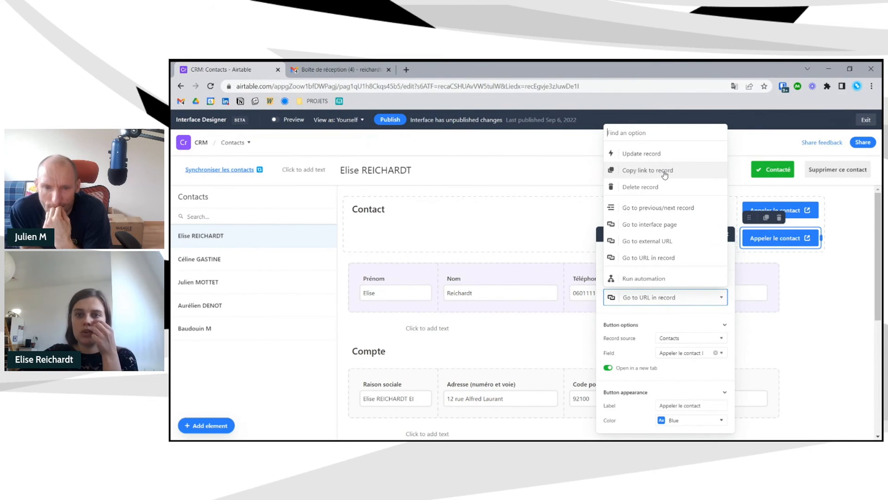
click(666, 213)
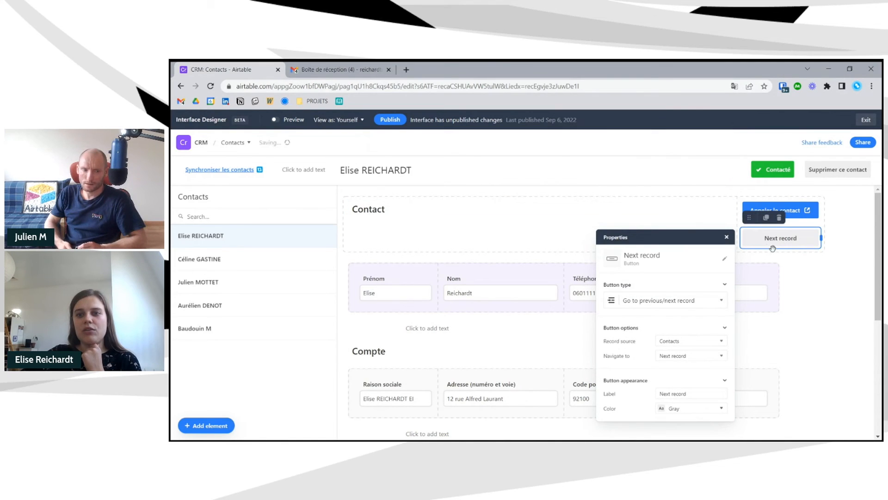
click(824, 285)
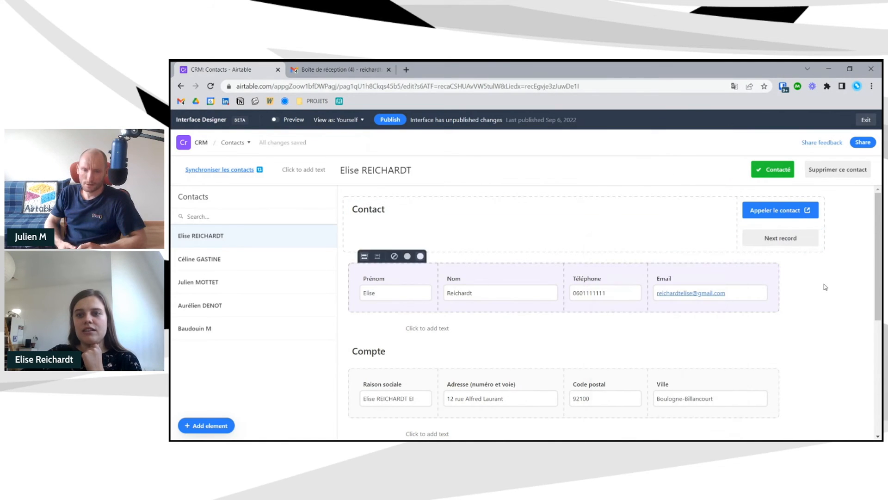
click(756, 246)
drag(747, 219, 828, 199)
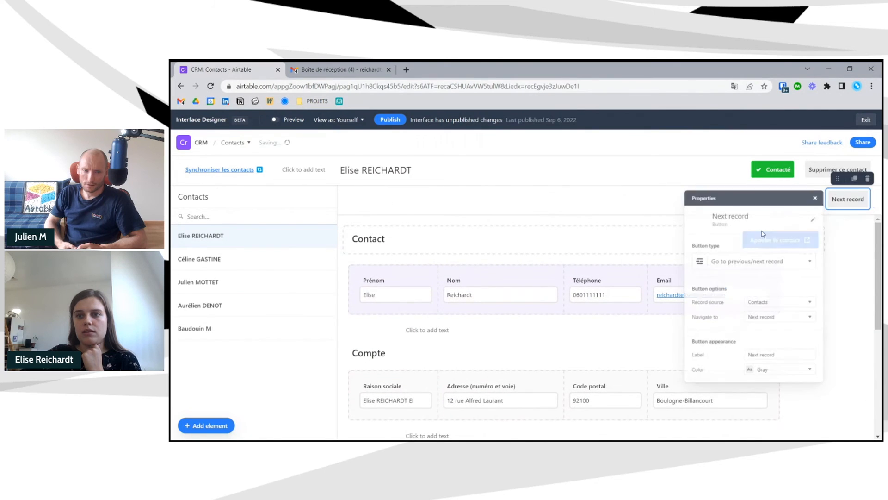
click(841, 262)
click(804, 245)
drag(748, 219, 785, 199)
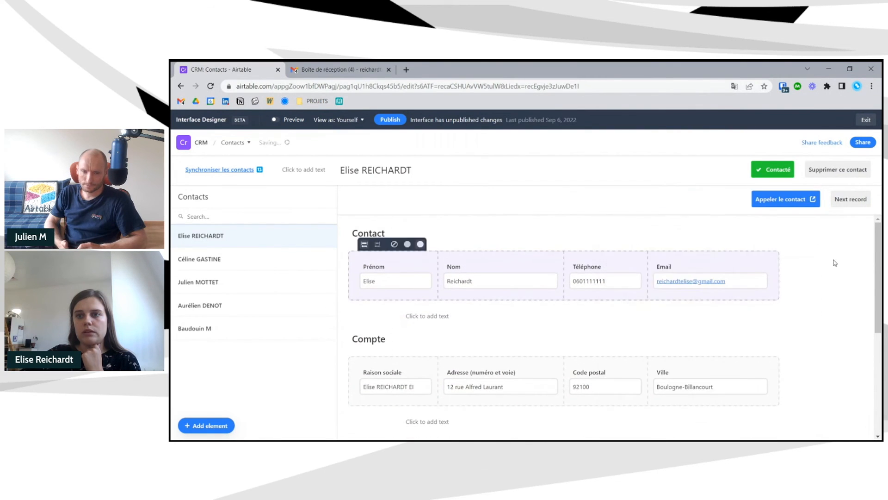
click(837, 205)
- Duplicate the Next record button and label the two buttons 'Prochain contact' and 'Précédent contact'
click(855, 179)
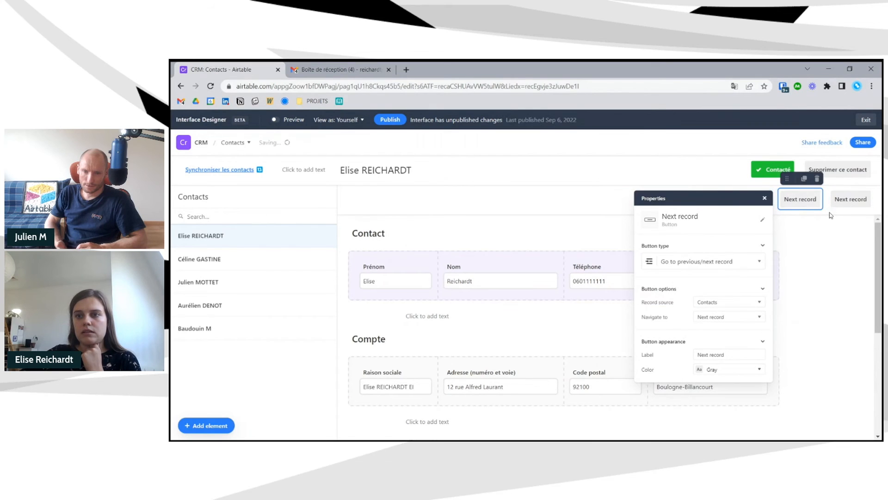
click(730, 317)
click(728, 337)
drag(729, 354, 701, 354)
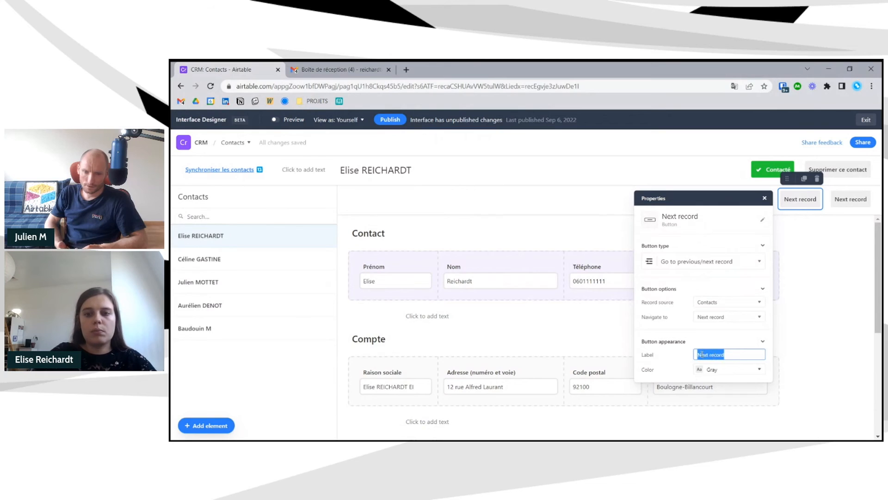
text(Prochain cnt)
key(BackSpace)
key(BackSpace)
text(ontact)
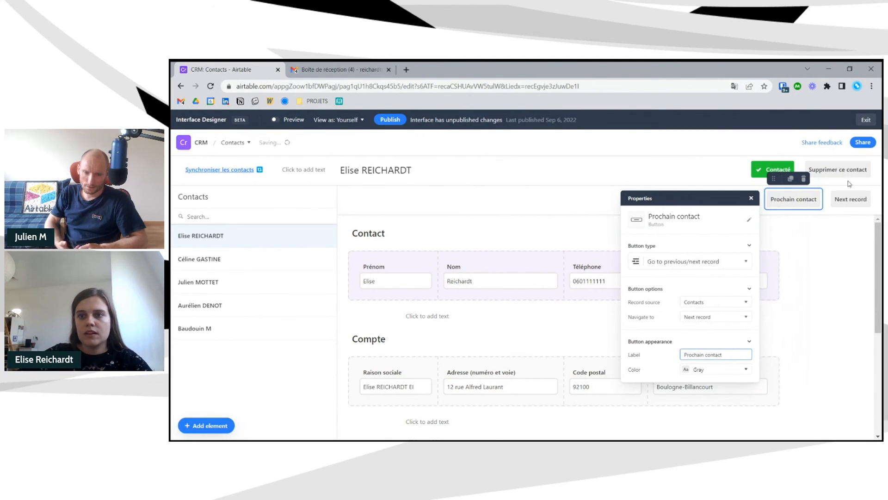
click(851, 199)
drag(781, 355, 739, 356)
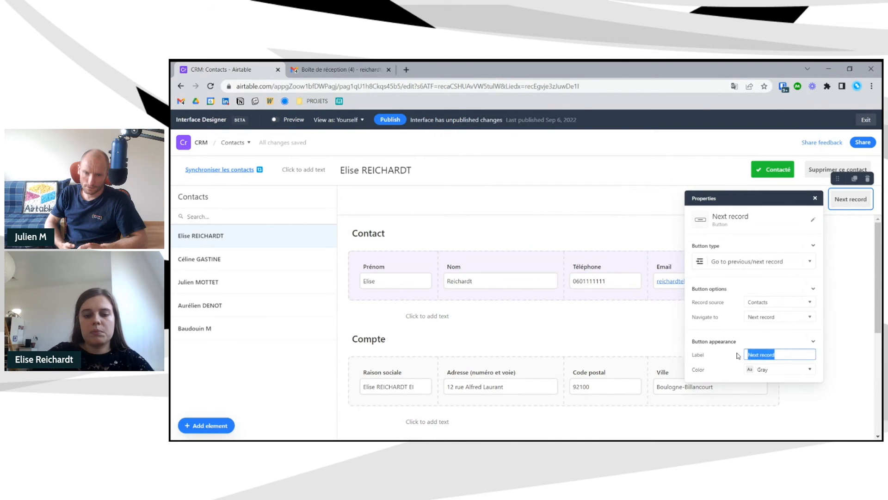
text(Précédent)
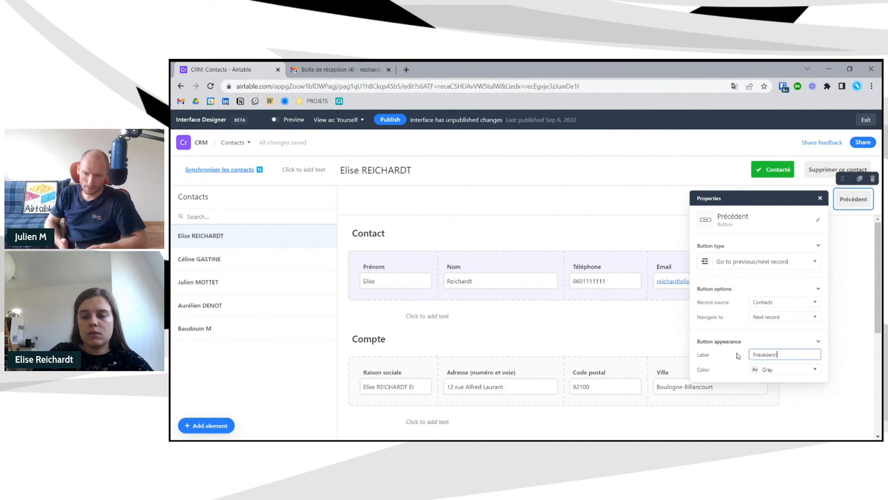
text( contact)
click(648, 315)
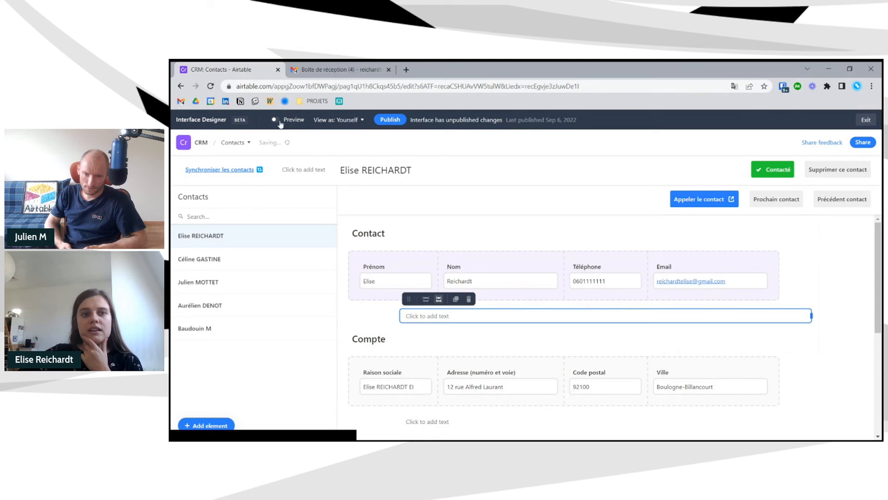
- Make 'Précédent contact' go to the previous record and preview the page
click(858, 208)
click(780, 317)
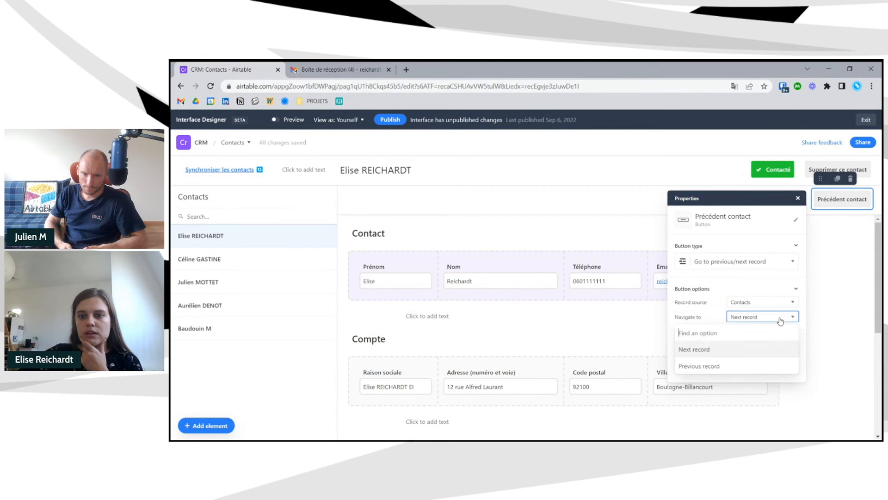
click(743, 365)
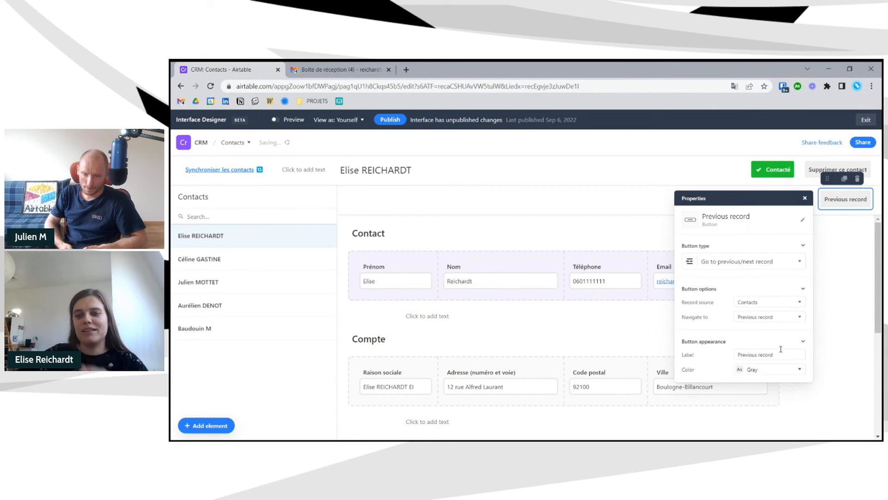
drag(781, 350, 735, 350)
text(Pré)
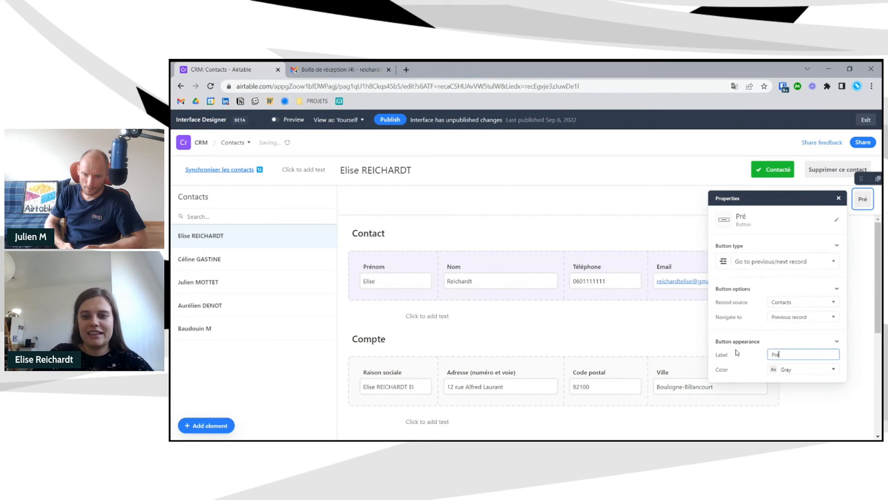
text(cédent contact)
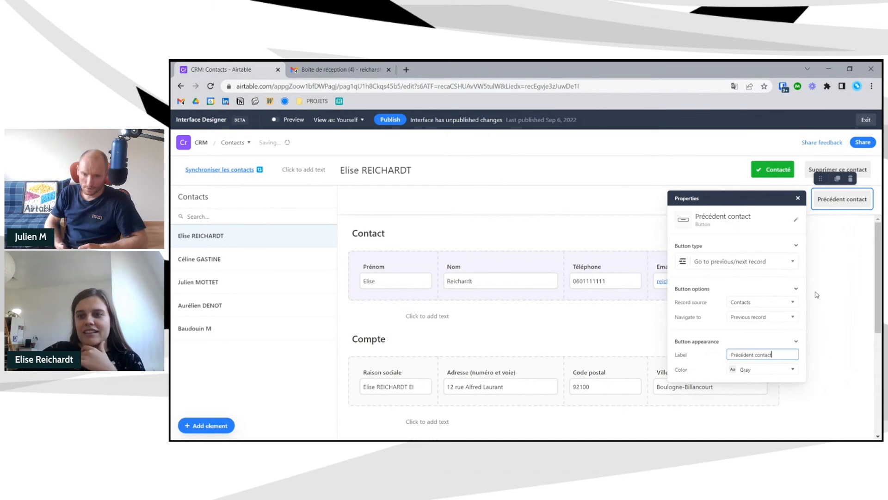
click(292, 156)
click(275, 119)
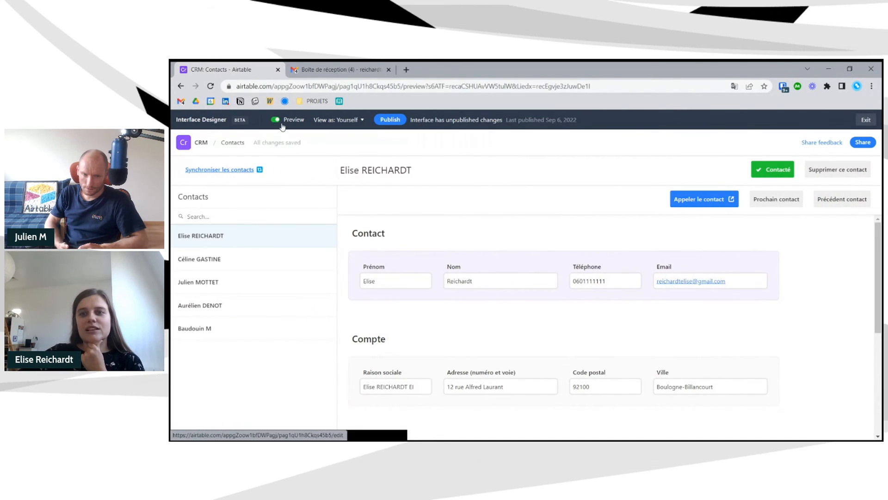
- In preview, step forward four contacts and back three to the second contact, then exit preview
click(791, 200)
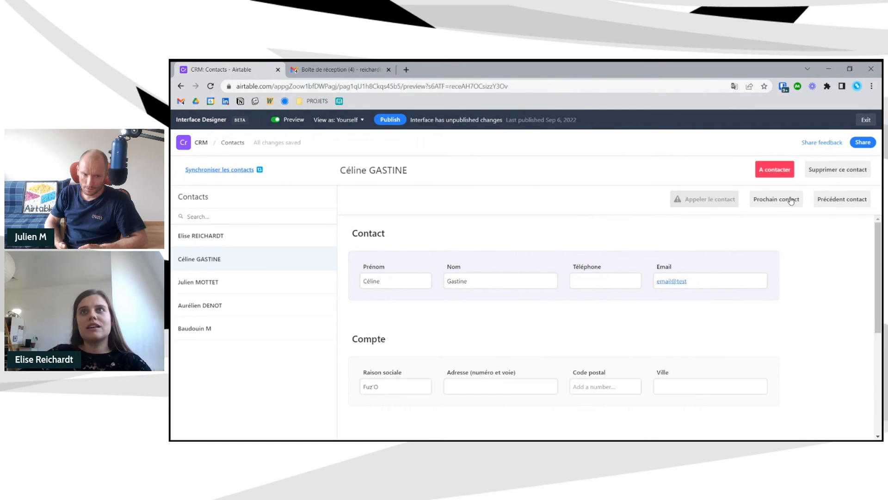
click(791, 200)
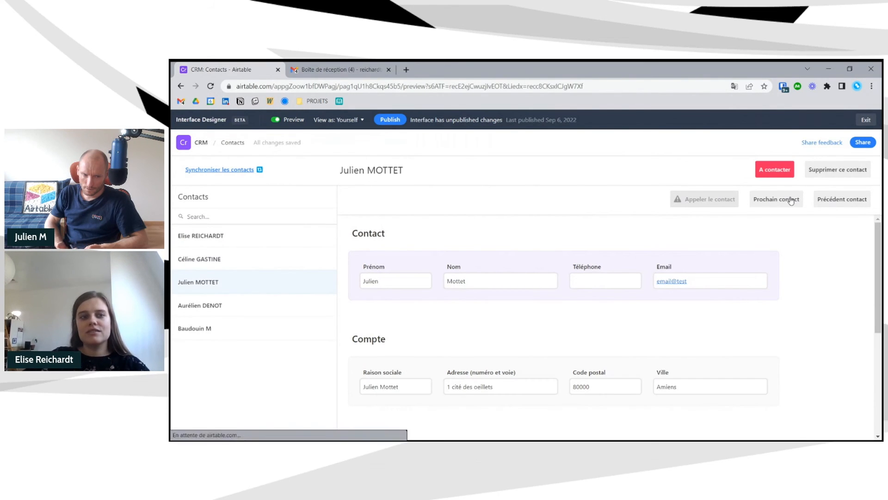
click(792, 200)
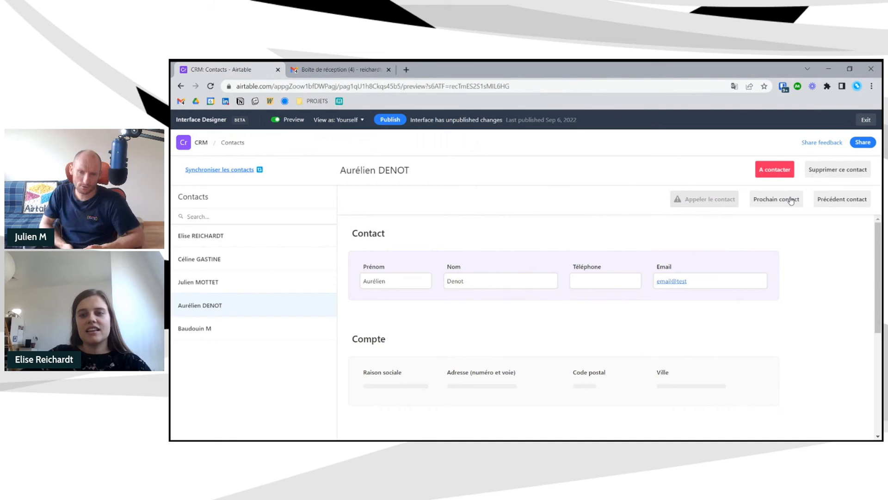
click(791, 199)
click(862, 202)
click(862, 202)
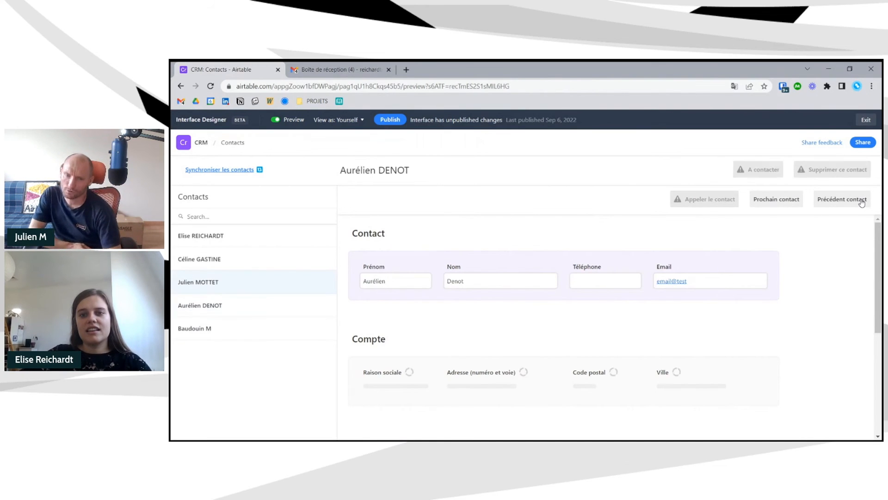
click(862, 202)
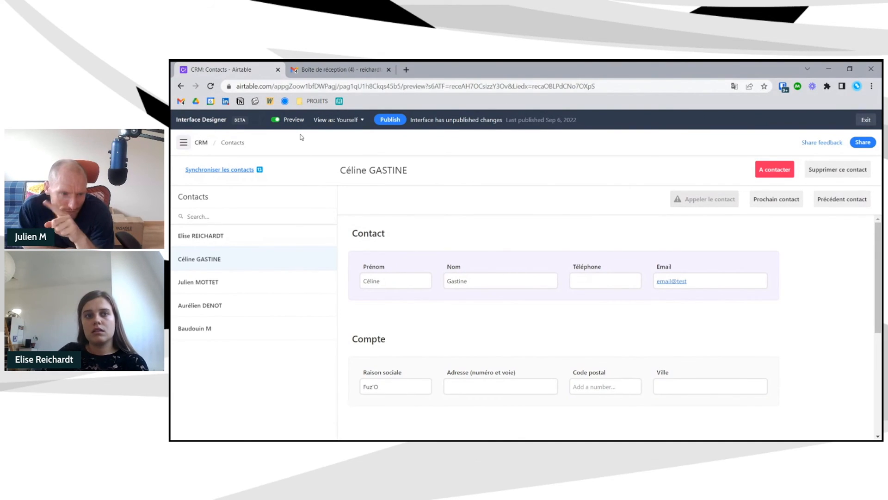
click(275, 120)
- Relabel the next-contact button '>' and the previous-contact button '<'
click(794, 208)
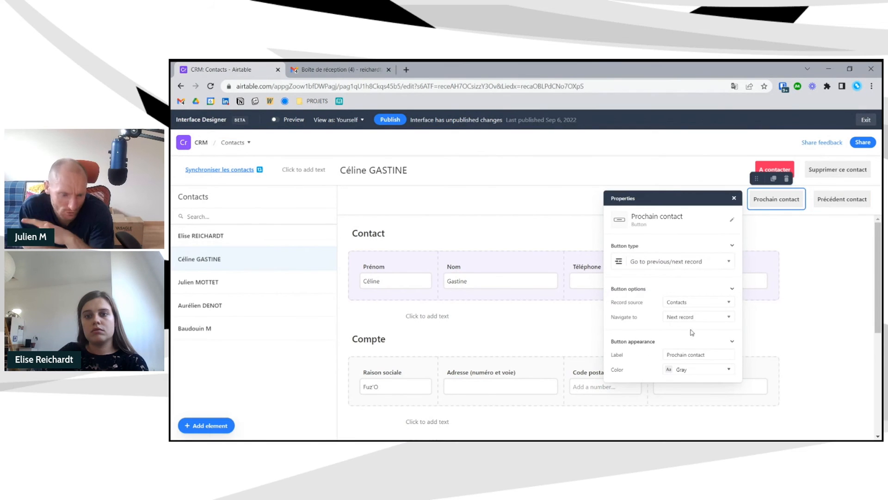
click(700, 355)
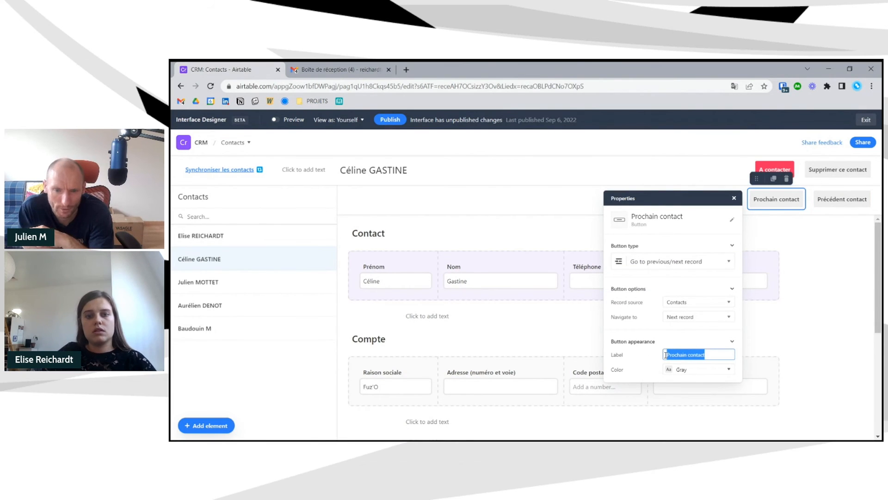
text(>>)
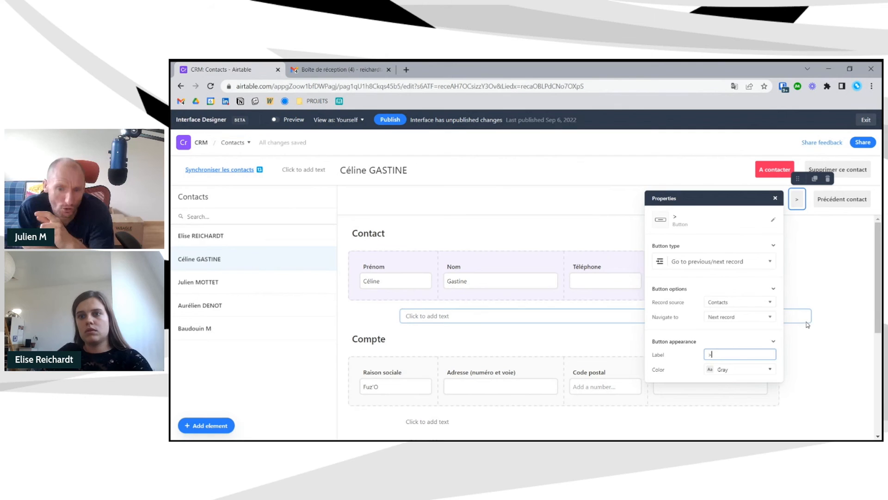
click(843, 203)
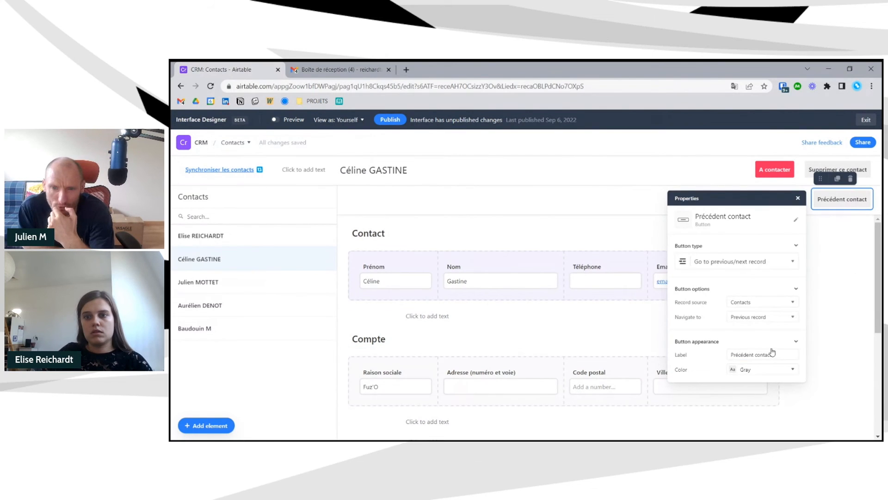
drag(772, 354, 720, 353)
key(BackSpace)
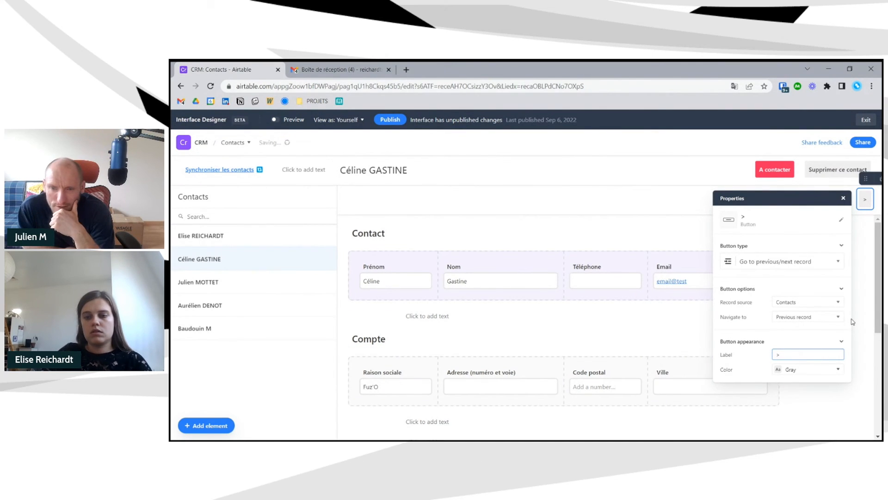
text(<)
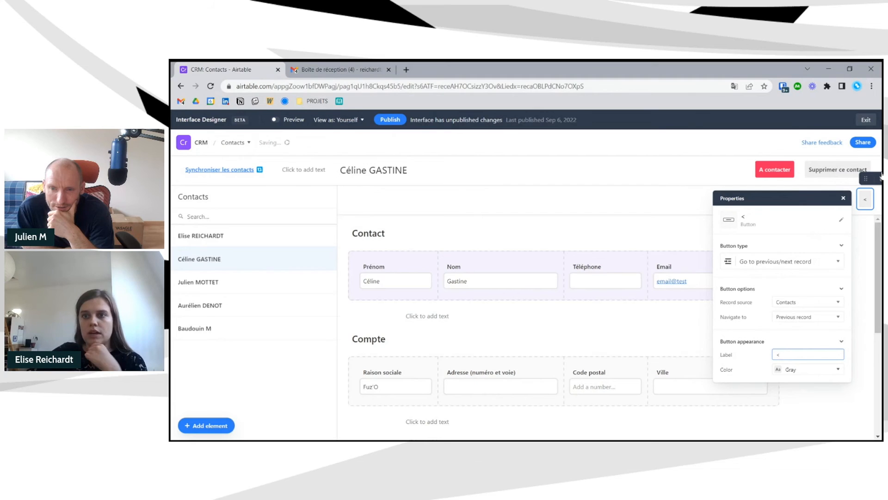
click(866, 213)
- Reposition the '<' button in the header row and test both arrows in preview
click(863, 203)
drag(862, 180, 815, 203)
click(276, 120)
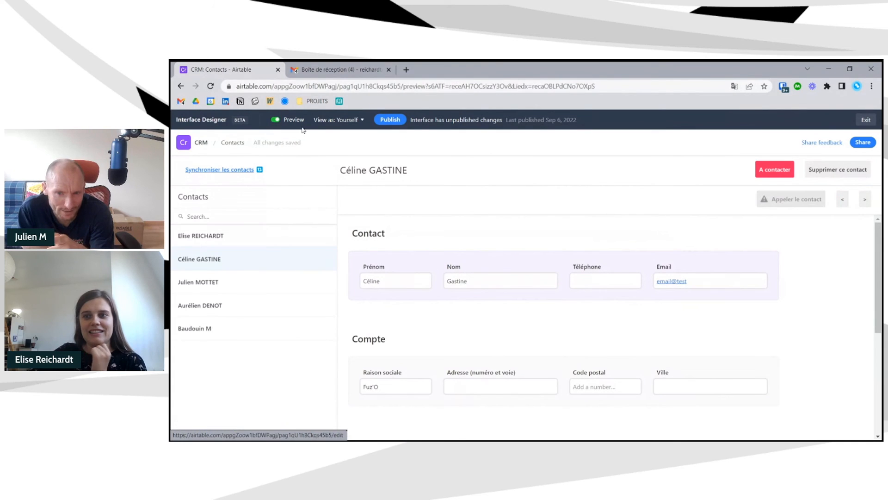
click(865, 202)
click(866, 203)
click(845, 206)
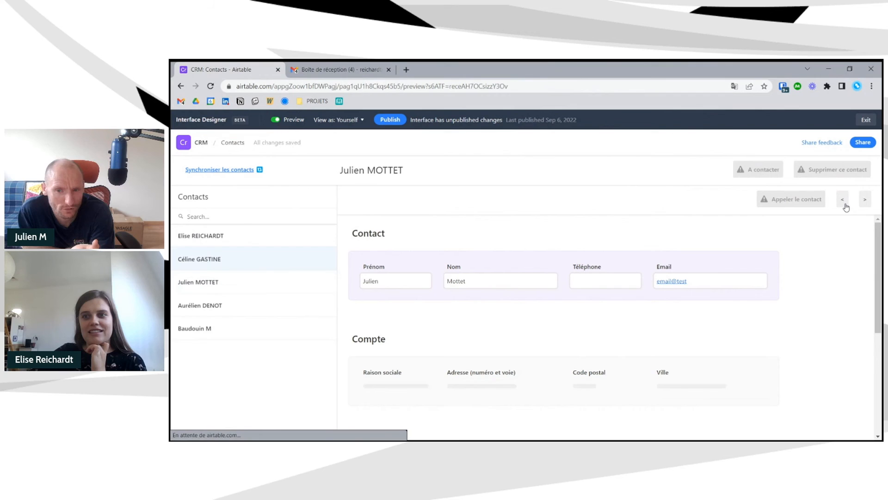
click(845, 205)
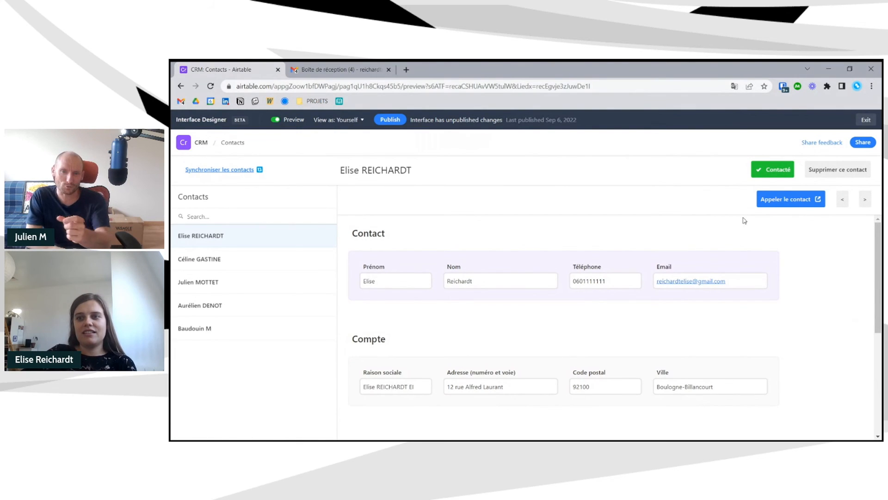
- Move the '<' button to the left end of the header row and check it in preview
click(287, 121)
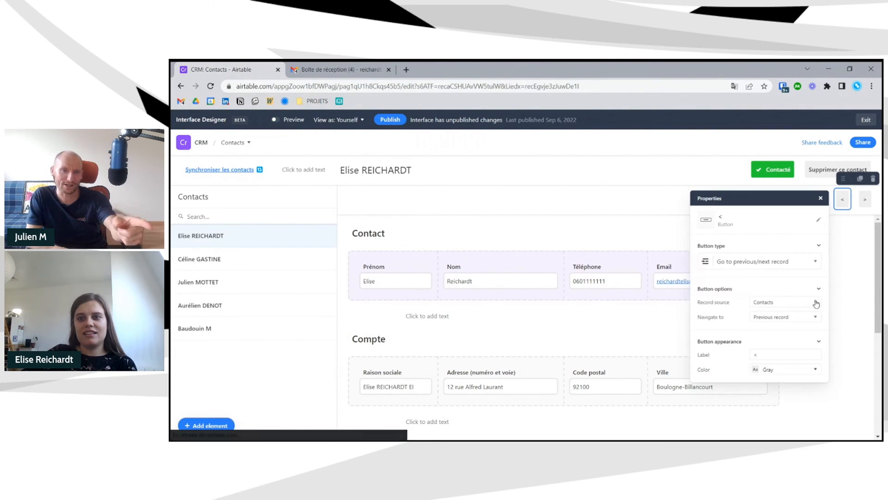
click(871, 252)
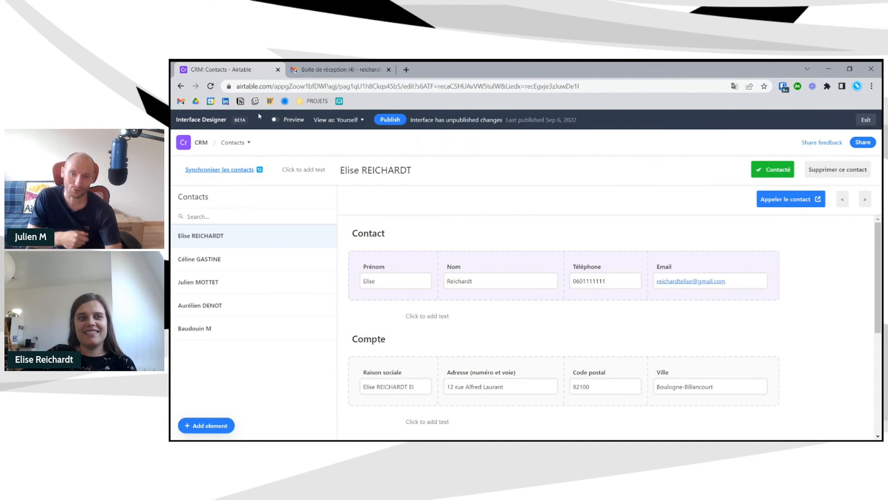
click(283, 123)
click(283, 121)
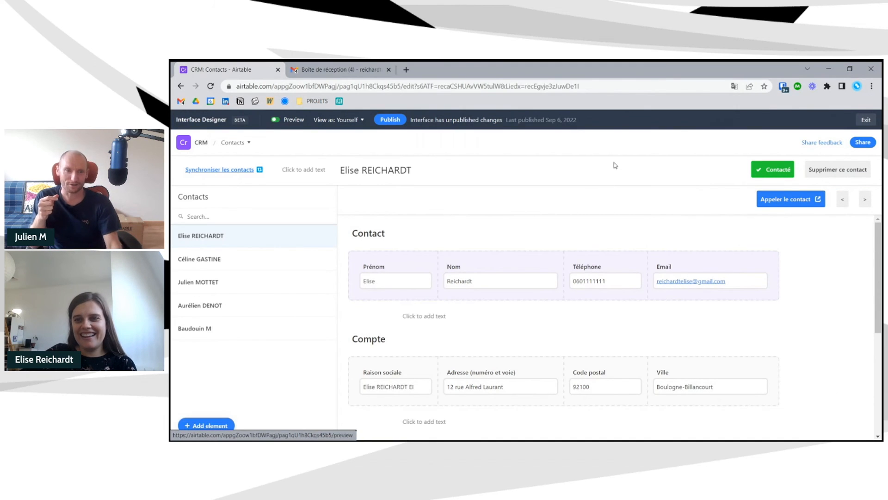
click(842, 199)
drag(841, 184, 355, 200)
click(290, 120)
click(290, 121)
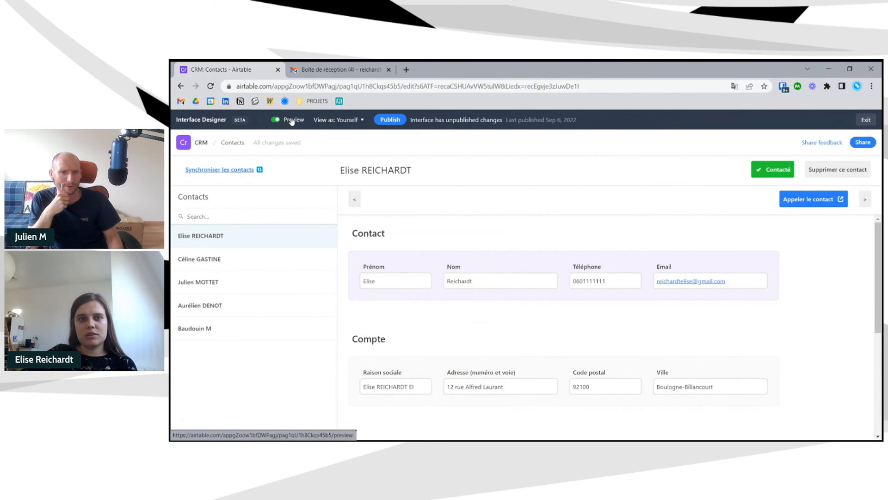
- Place the '<' button left of the contact name and the '>' button right of it
mouse_move(355, 179)
mouse_down()
mouse_move(446, 175)
mouse_move(356, 171)
mouse_up()
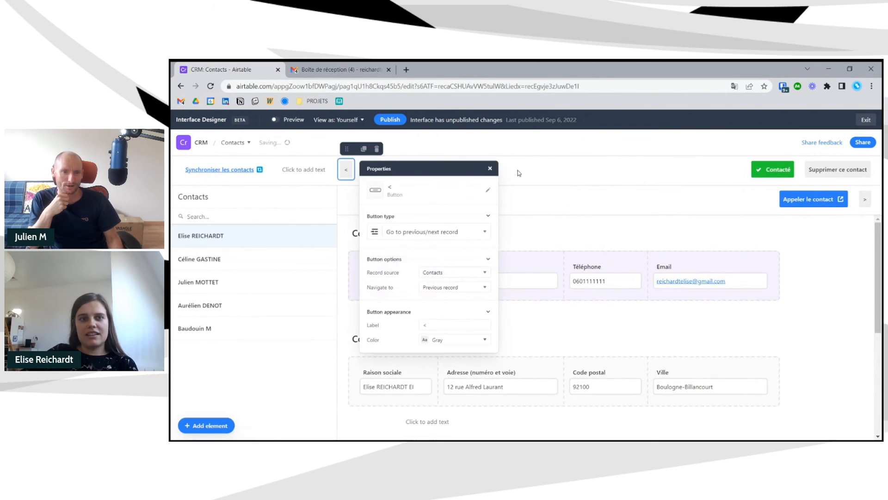
click(865, 199)
drag(867, 178, 453, 171)
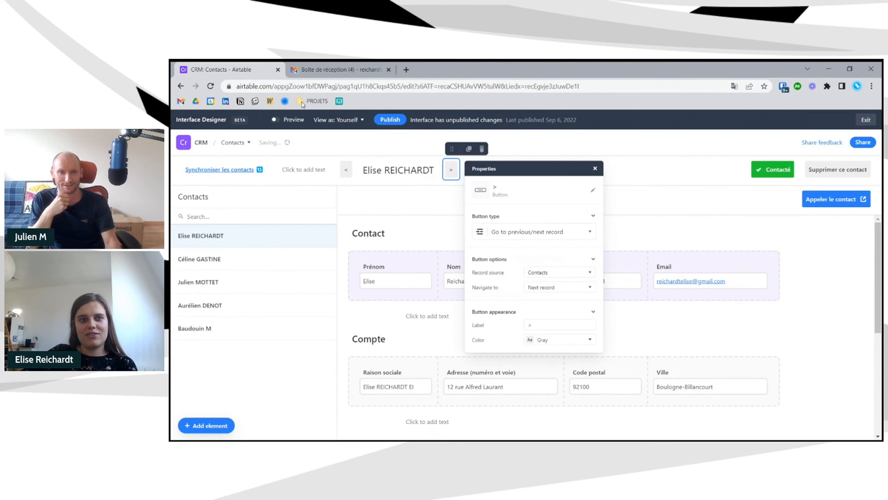
- Test the arrows in preview, stepping forward and back to the third contact, then select '>'
click(284, 122)
click(449, 172)
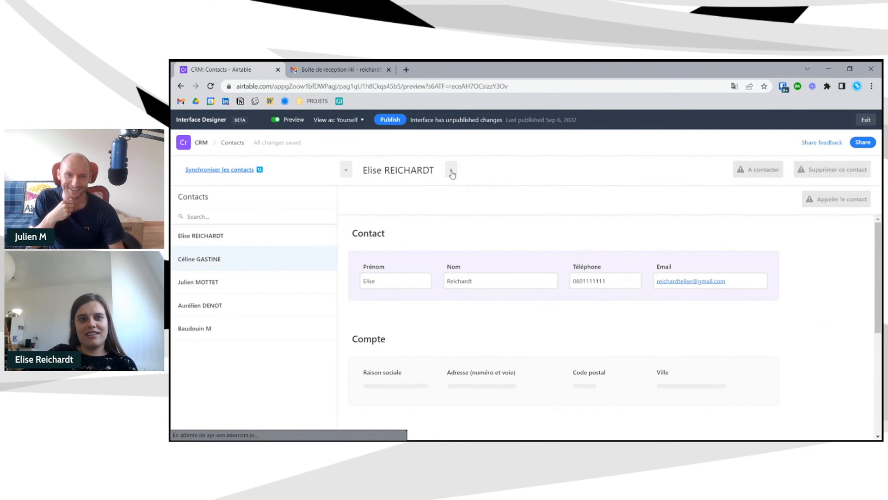
click(451, 173)
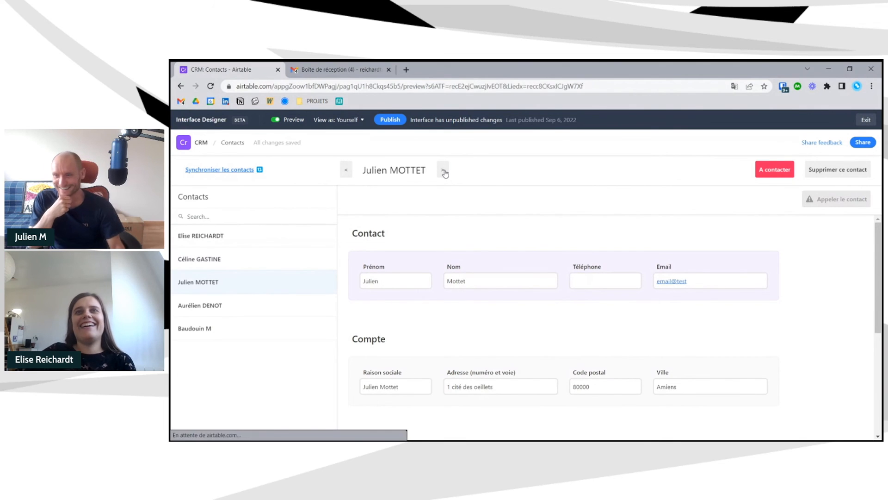
click(346, 170)
click(346, 170)
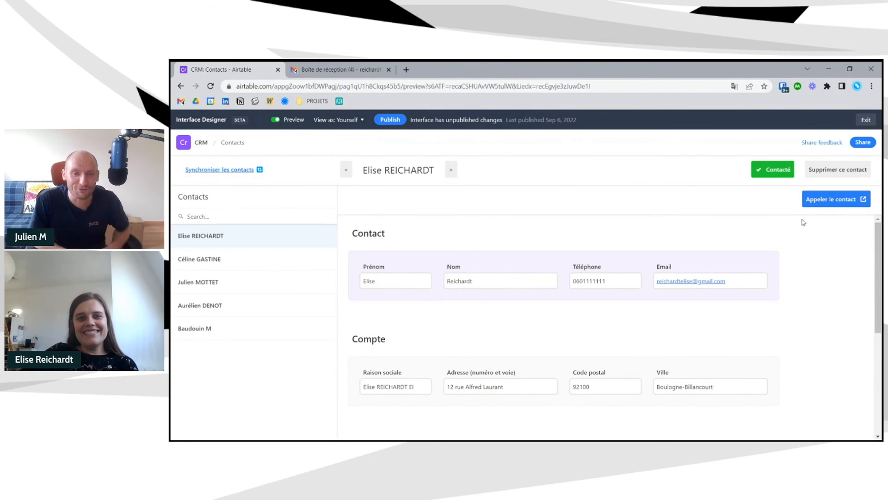
click(451, 170)
click(446, 171)
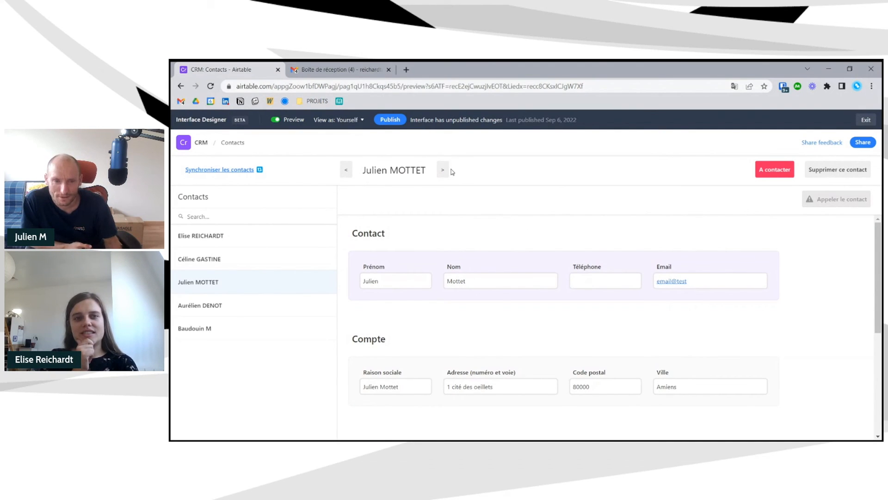
click(275, 120)
click(443, 170)
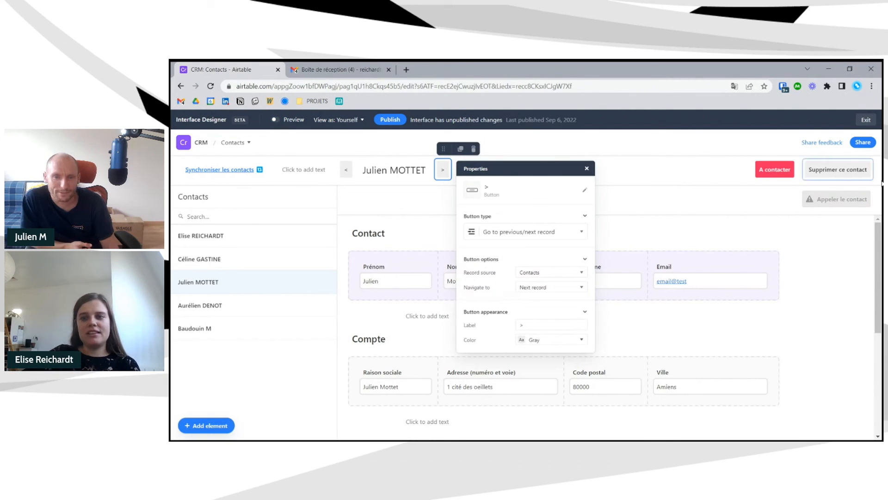
click(864, 206)
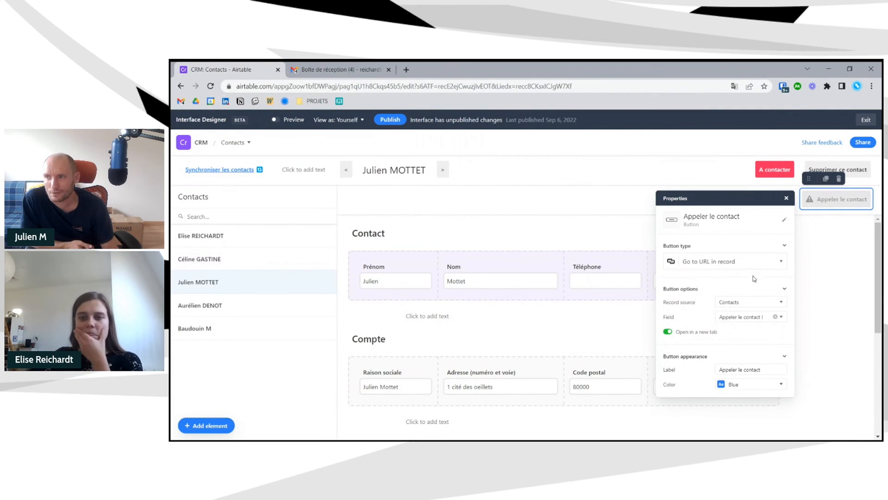
click(755, 260)
scroll(730, 357, down, 1)
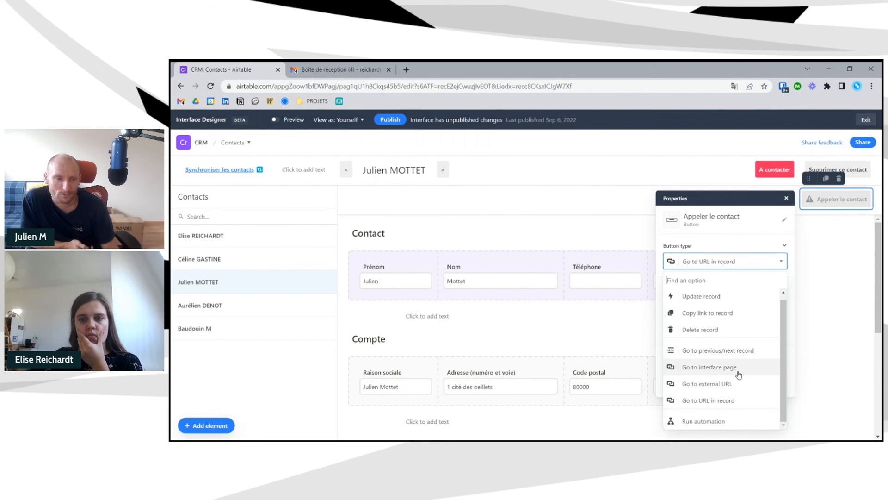
click(863, 230)
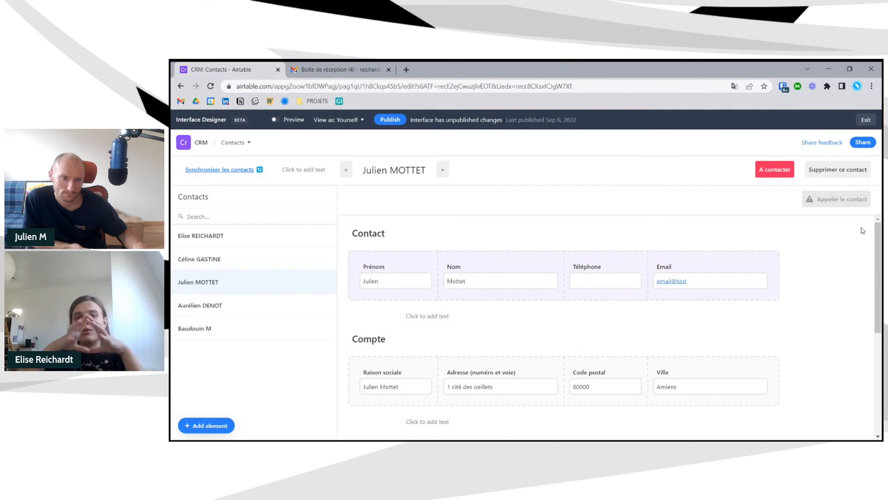
scroll(833, 277, down, 5)
scroll(621, 373, up, 2)
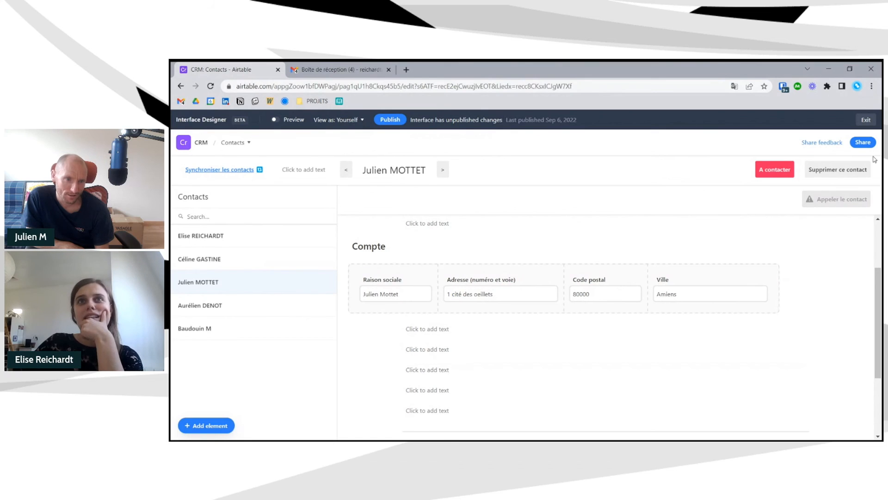
scroll(660, 285, up, 2)
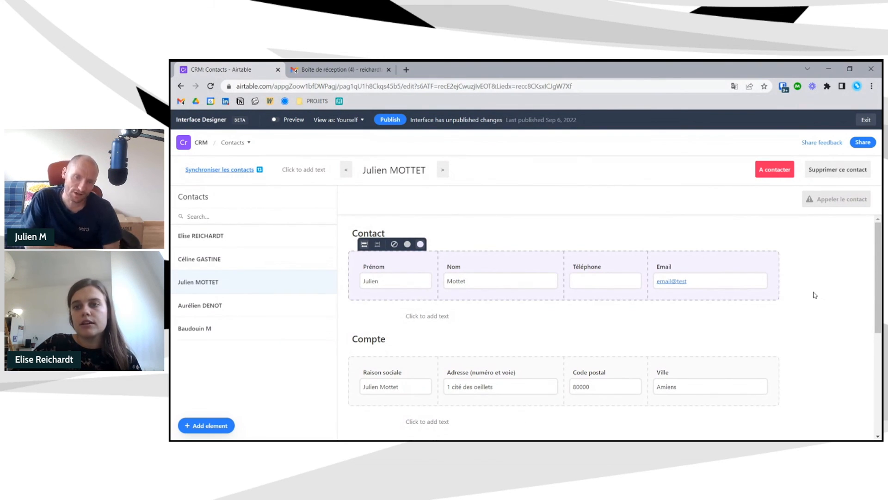
click(255, 247)
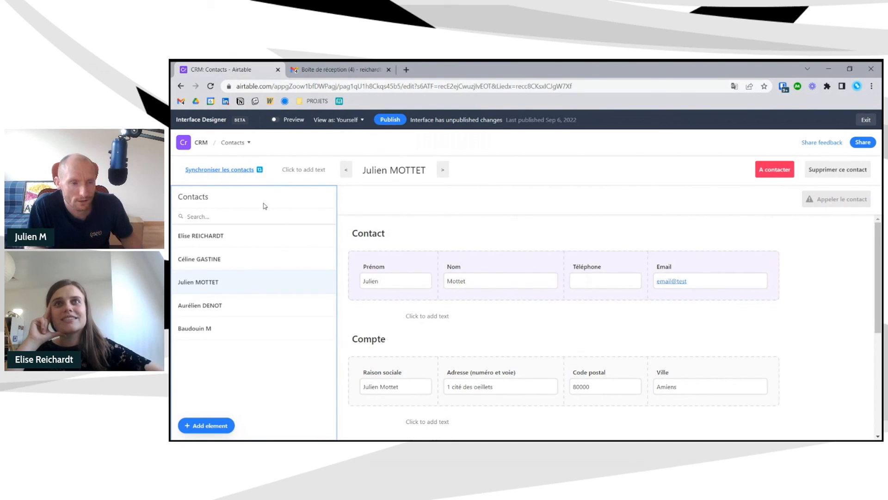
- Turn off the record list's Contacts label, preview the page, and publish the changes
click(265, 205)
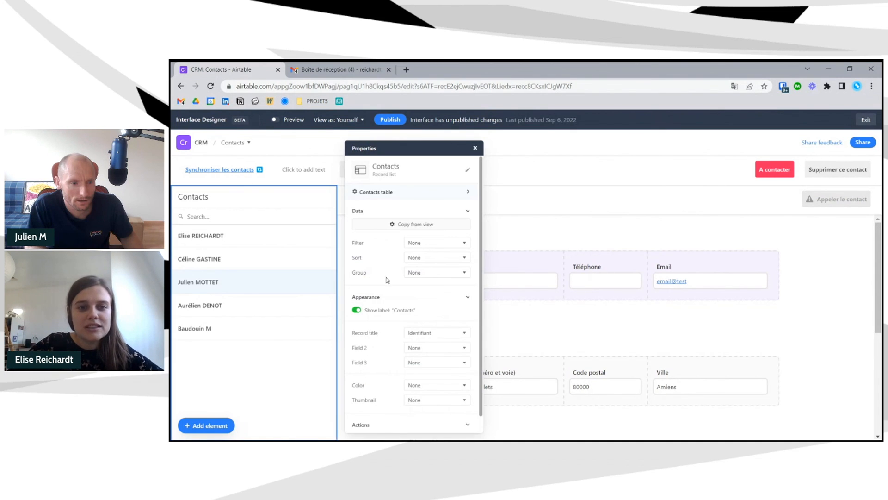
click(394, 311)
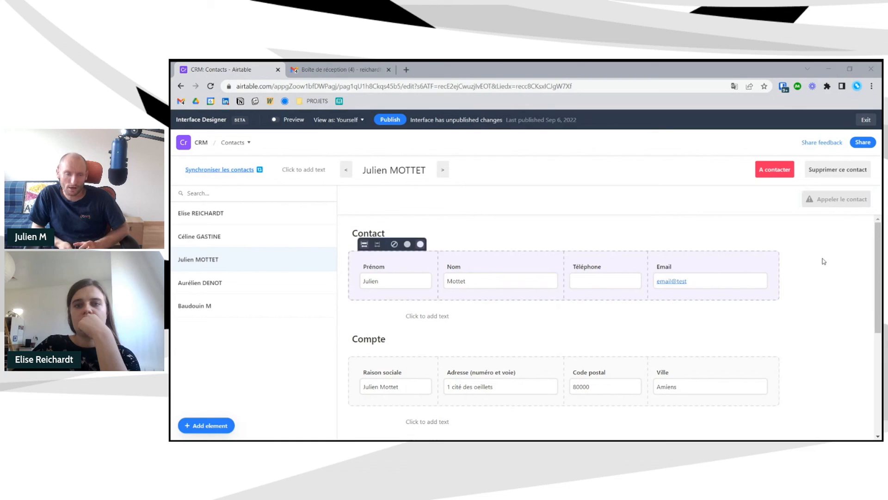
click(293, 122)
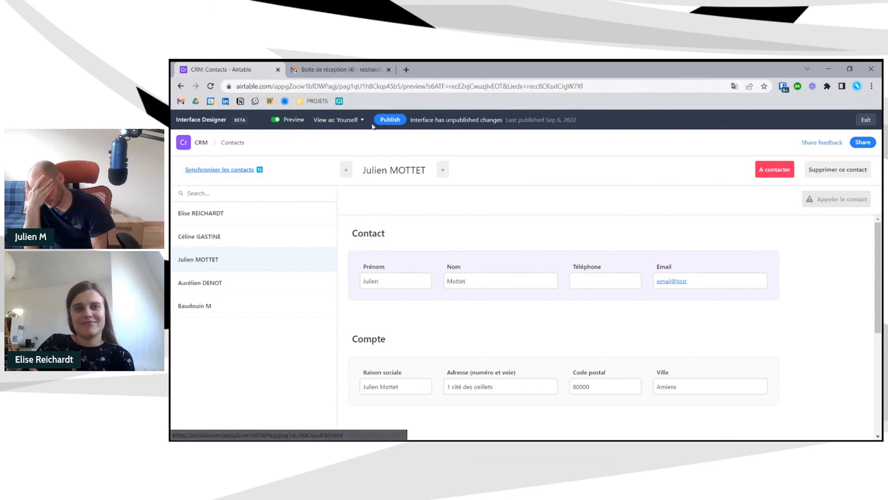
click(390, 119)
click(676, 376)
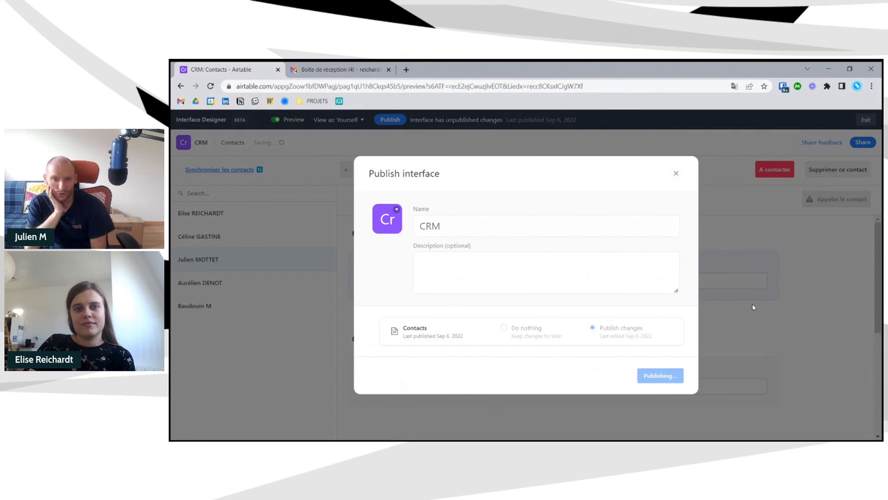